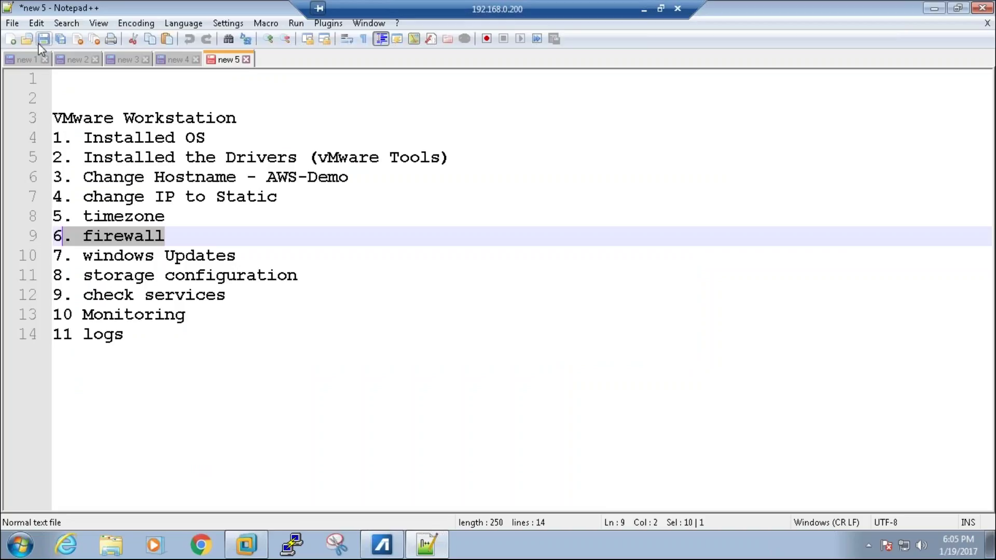
Step: Open a new blank Notepad++ document, new 6, with an empty first line
click(14, 43)
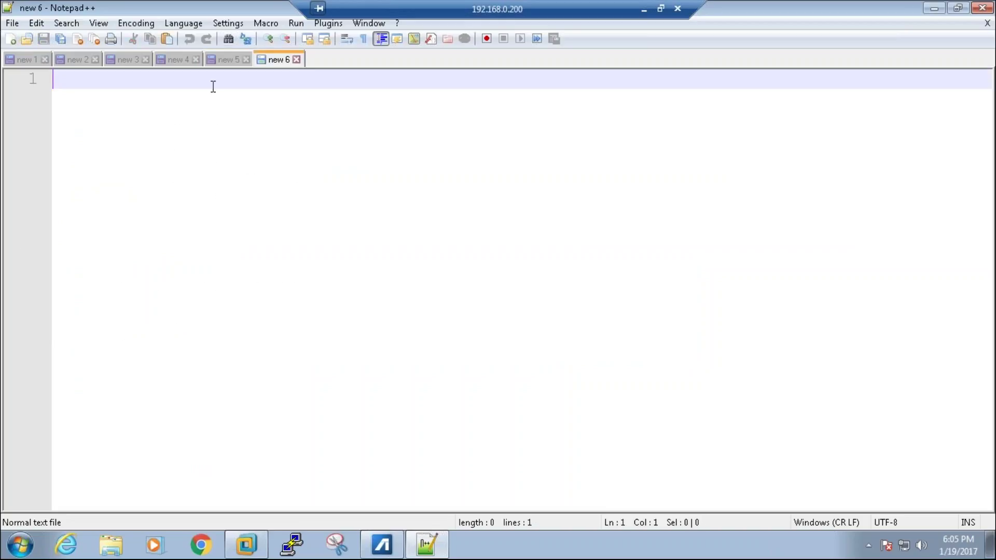
key(Return)
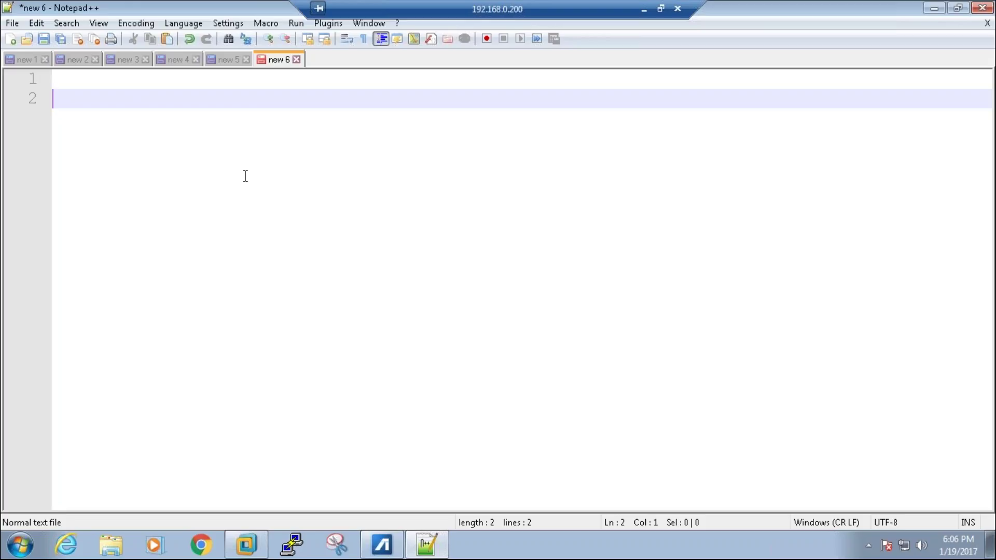
Step: Write the heading 'Installation of ESXi 6.0' and an indented item '1. 2cpu, VT, 4GB 40GB HDD 1NIC'
text(Installation )
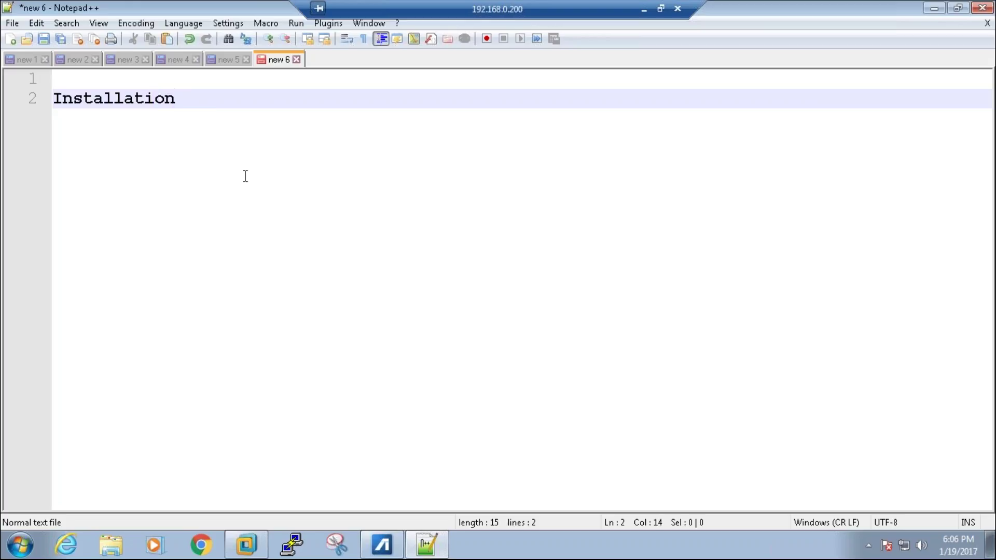
text(of ESX)
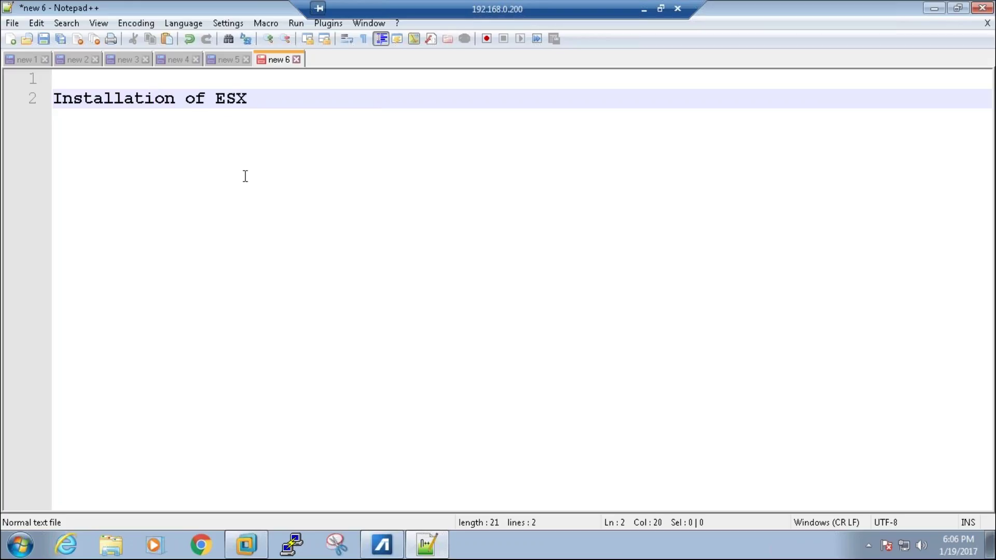
text(i 6.0)
key(BackSpace)
key(Return)
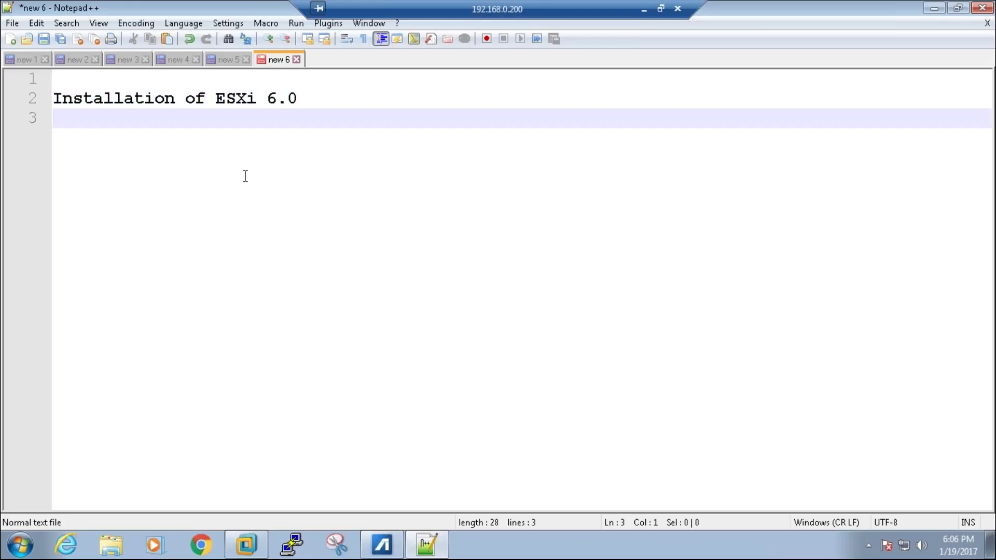
key(Tab)
text(1. 2cpu)
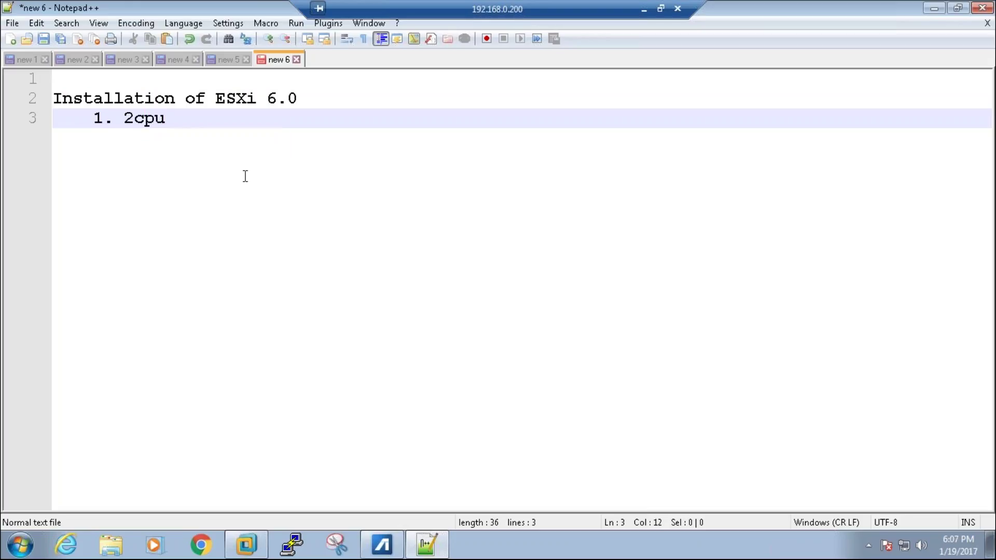
text(, vt e)
key(BackSpace)
key(BackSpace)
key(BackSpace)
key(BackSpace)
text(T)
key(BackSpace)
text(VT, 4GB)
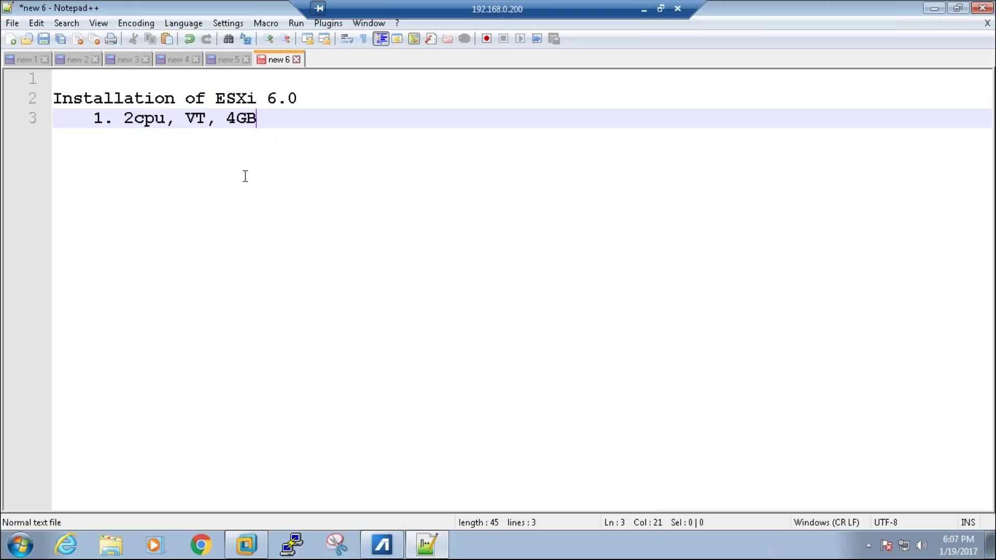
text( 40GB HDD)
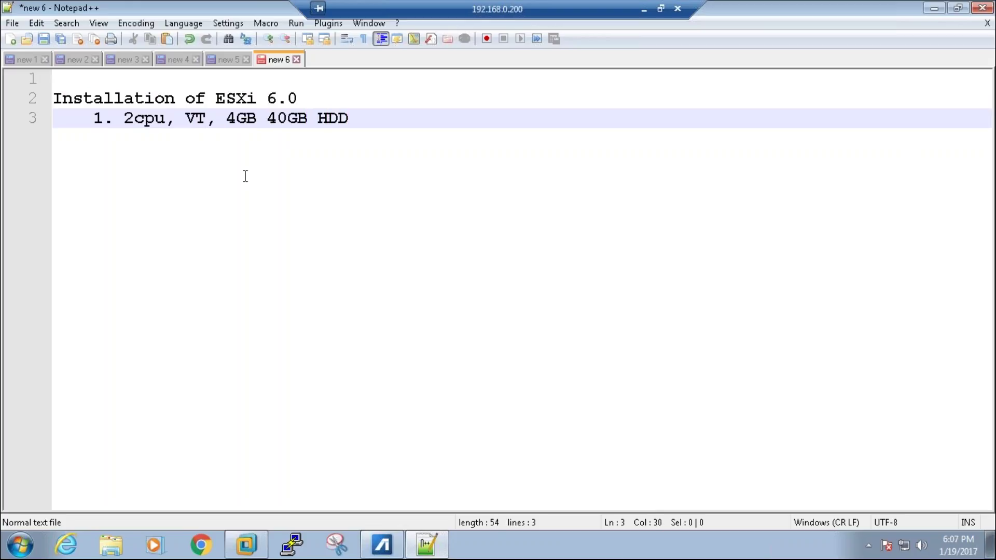
text( 1NIC)
Step: Add the second item '2. 6.0 ISO', with the cursor placed just before 6.0
key(Return)
text(2. )
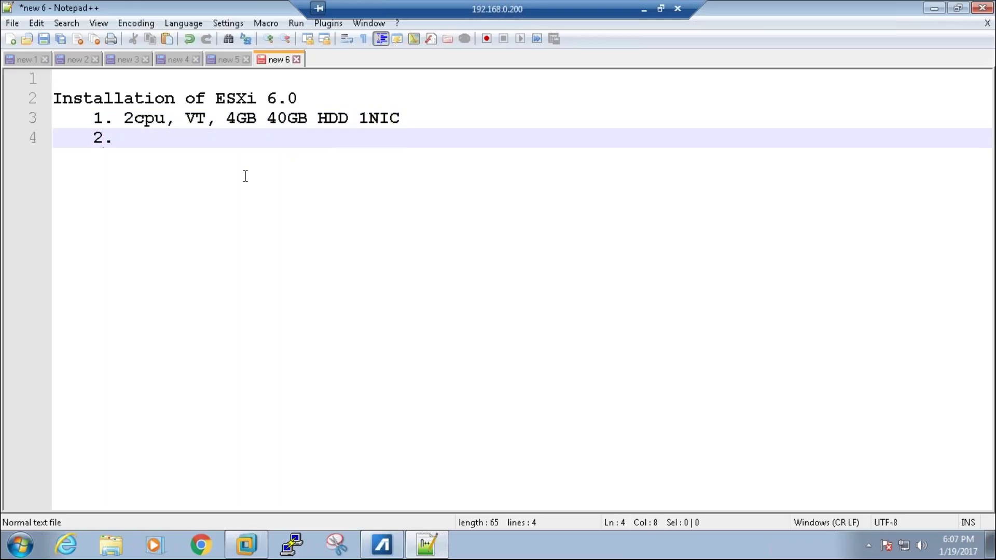
text(6.0 ISI)
key(BackSpace)
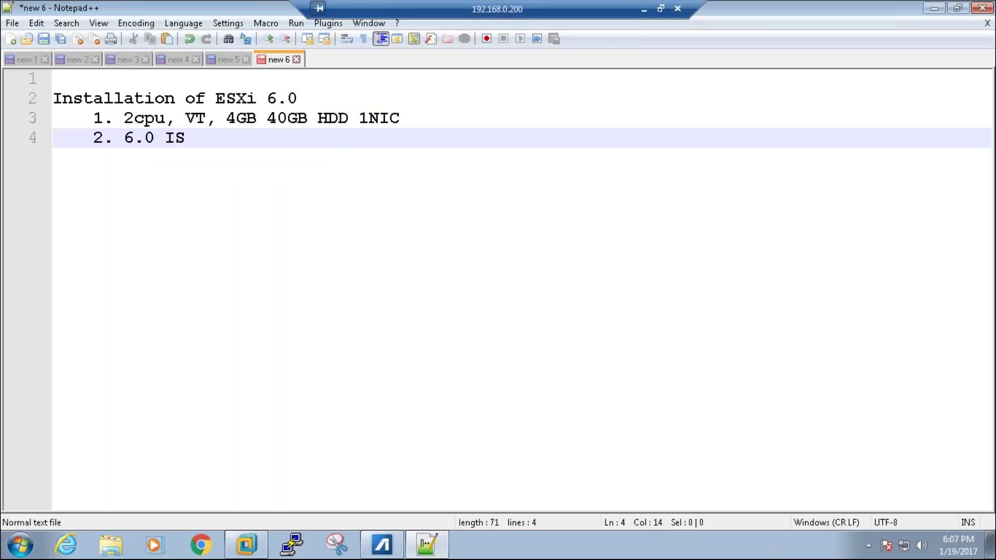
text(O)
key(ctrl+Left)
key(ctrl+Left)
key(ctrl+Left)
key(Left)
Step: Switch to Chrome's vSphere 6 documentation page listing the ESXi and vCenter Server guides
key(alt+Tab)
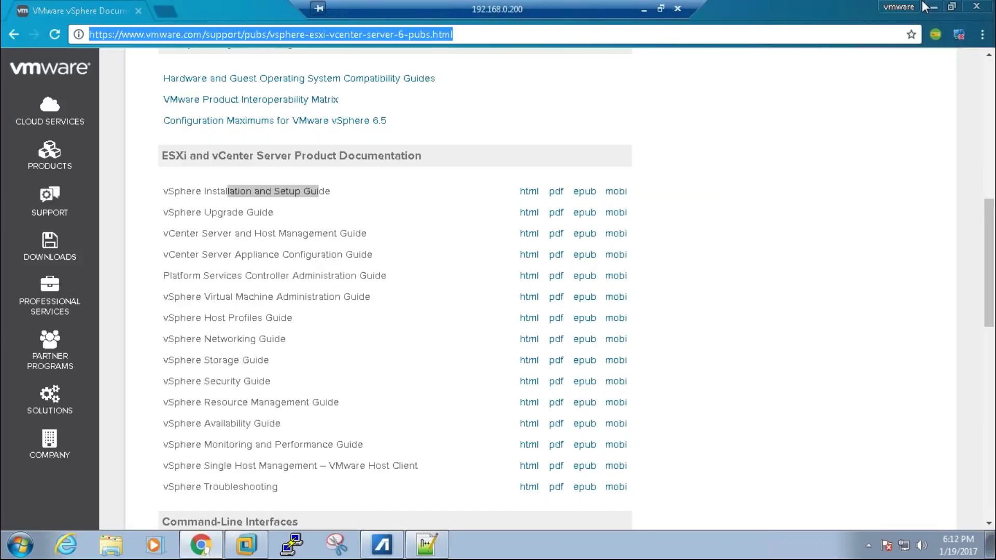
Step: Back in the notes, insert ESXi so the second item reads 'ESXi 6.0 ISO'
key(alt+Tab)
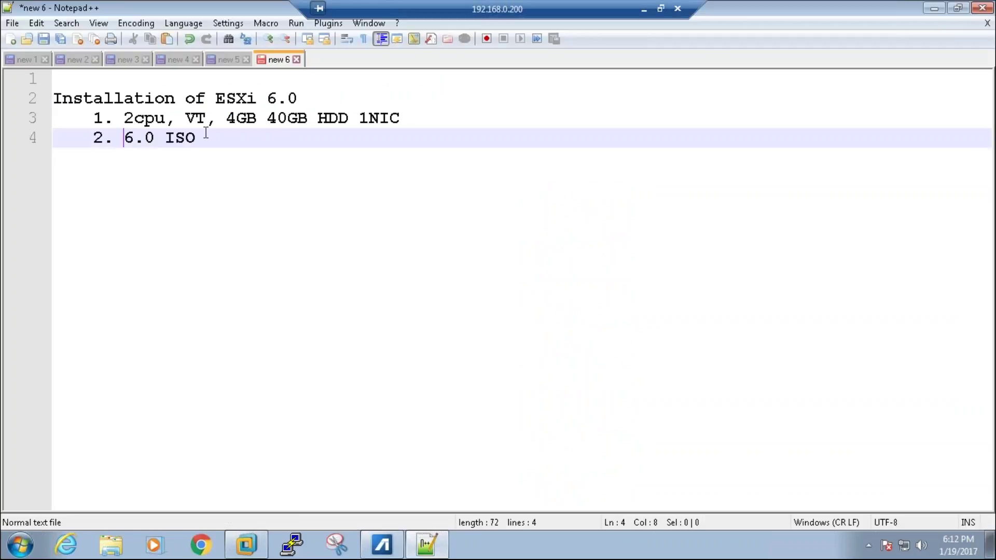
click(211, 138)
key(ctrl+Left)
key(ctrl+Left)
key(ctrl+Left)
text(ESXi)
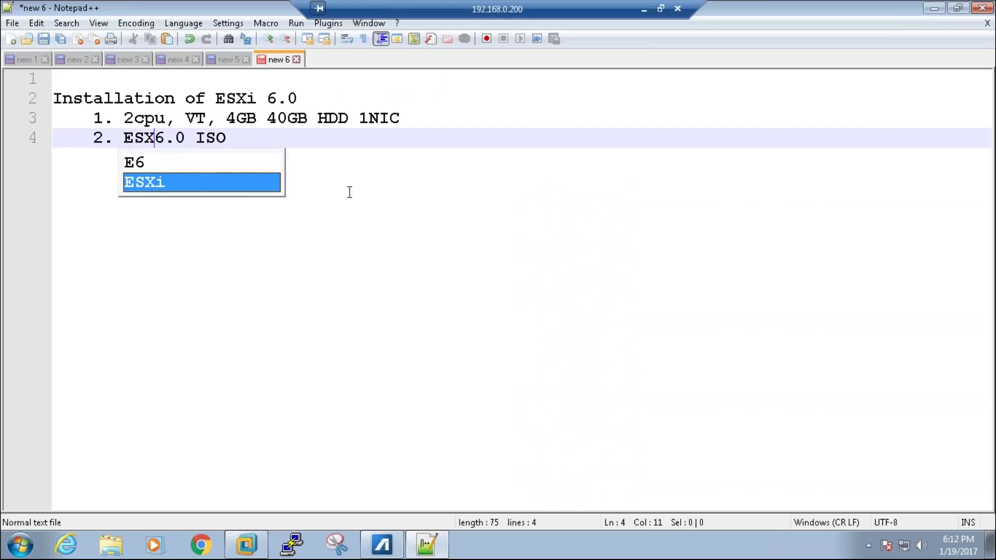
key(End)
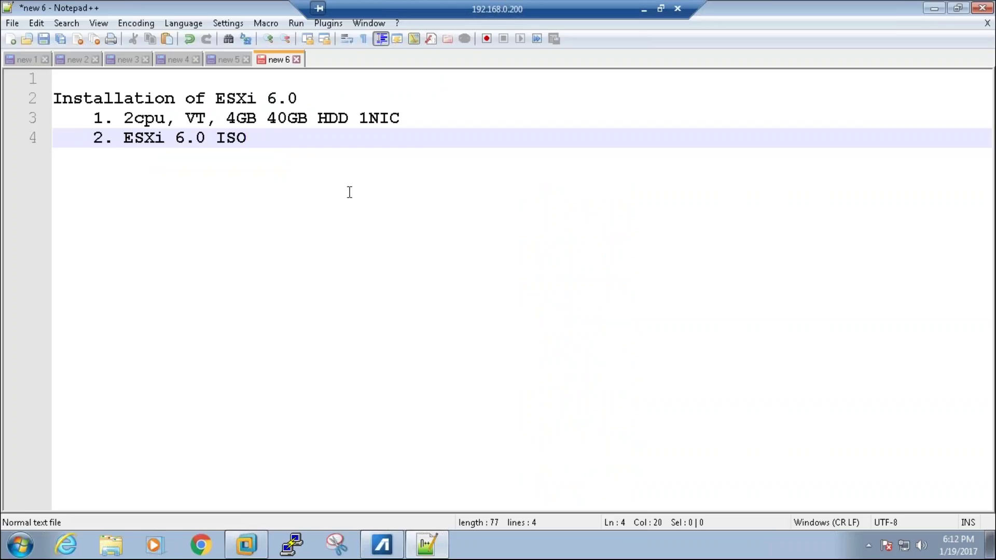
Step: Rework the first item to start with 'server with above configuration' before the specs
key(Return)
text(3. )
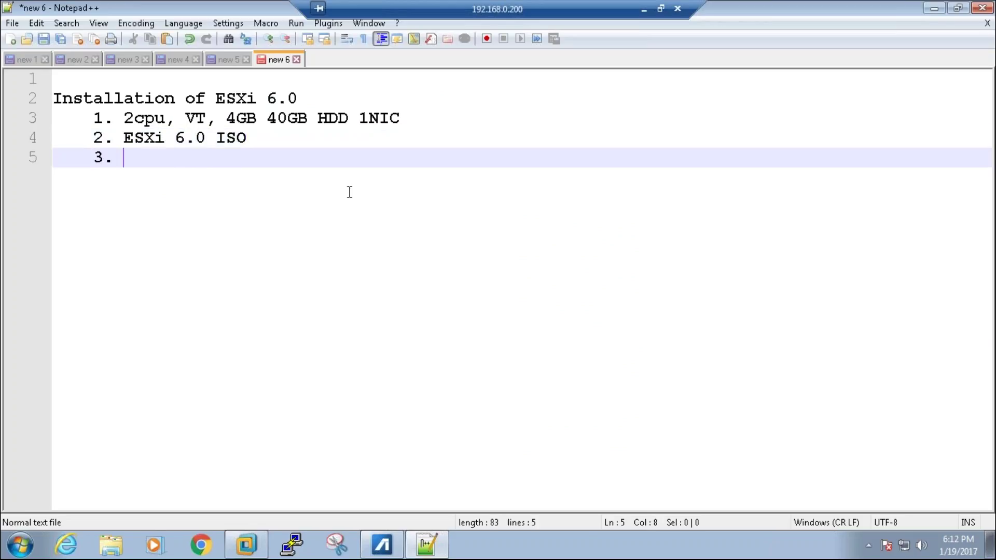
text(server)
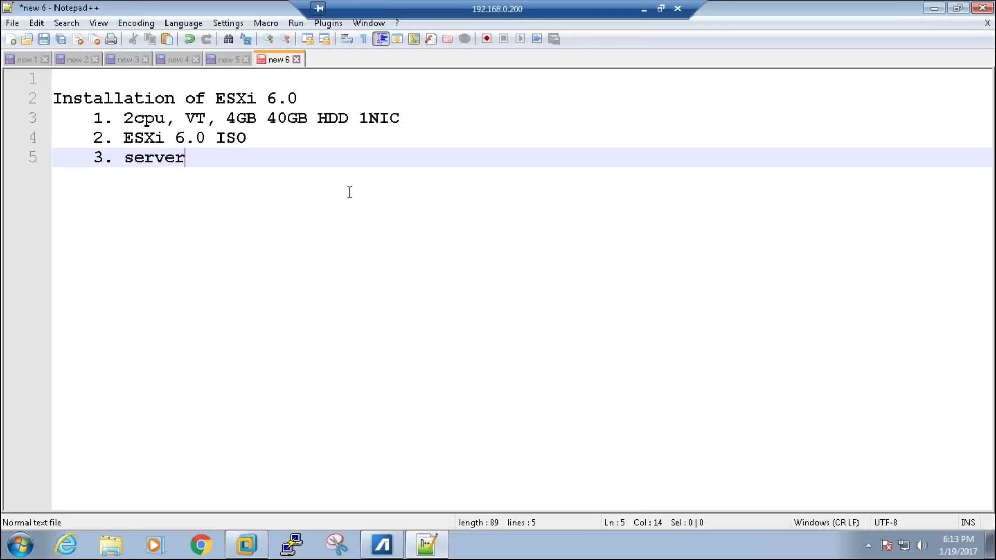
text( with ab)
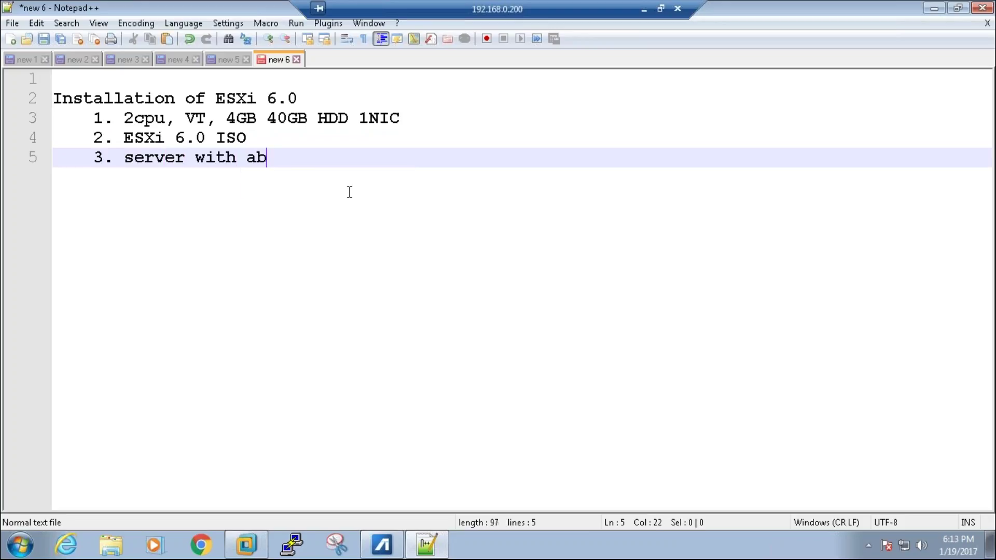
text(ove configuration)
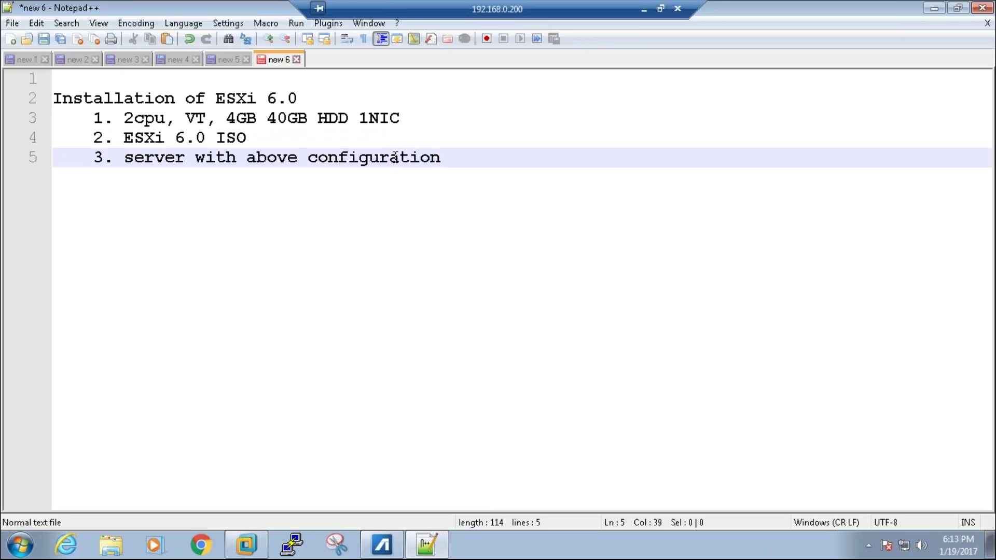
key(shift+Home)
key(ctrl+c)
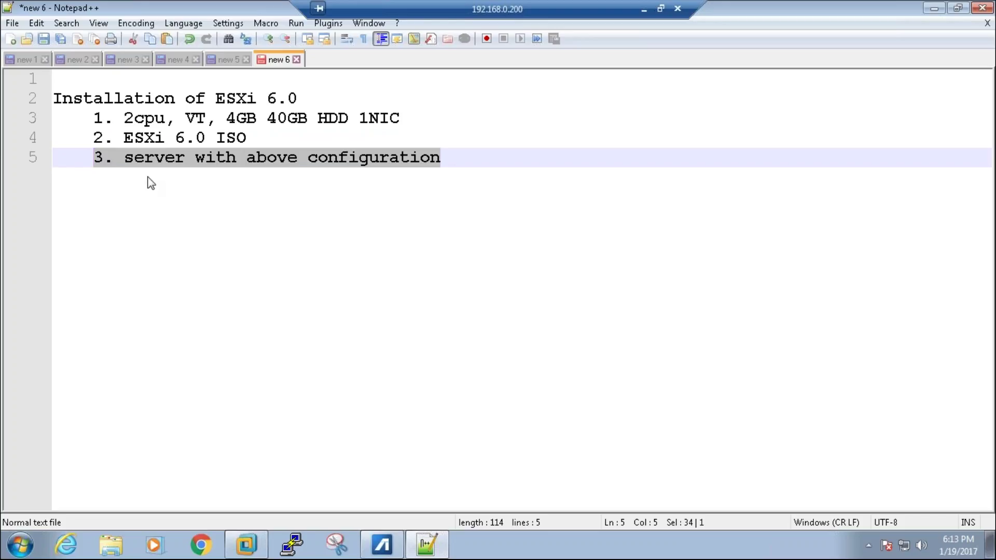
key(Delete)
key(Up)
key(Up)
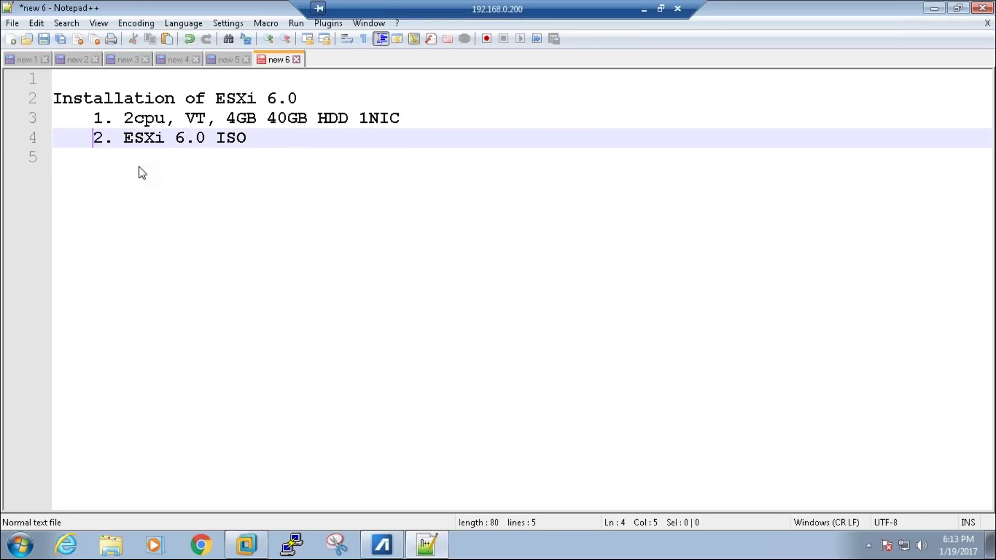
key(Right)
key(Right)
key(Right)
key(ctrl+v)
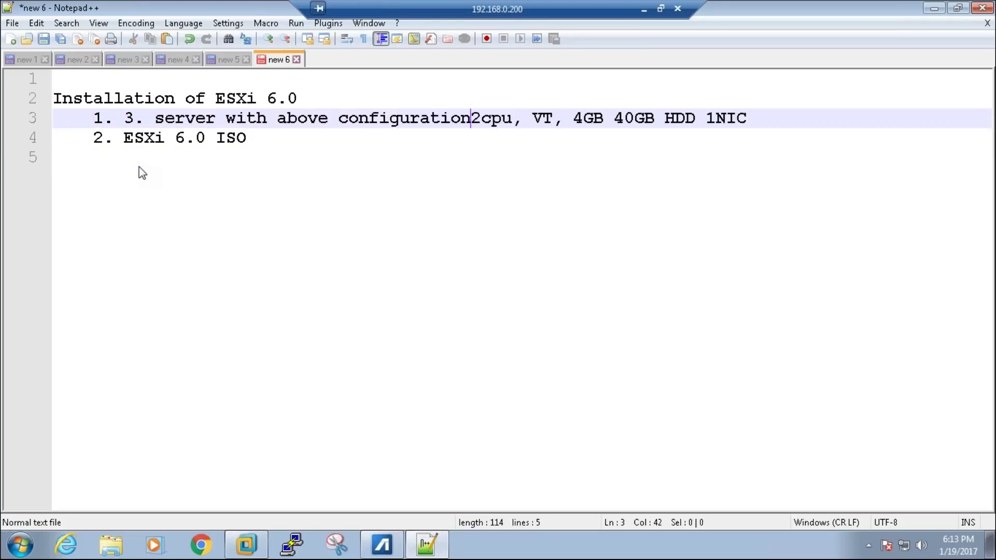
key(Home)
key(Right)
key(Right)
key(Right)
key(shift+Right)
key(shift+Right)
key(Delete)
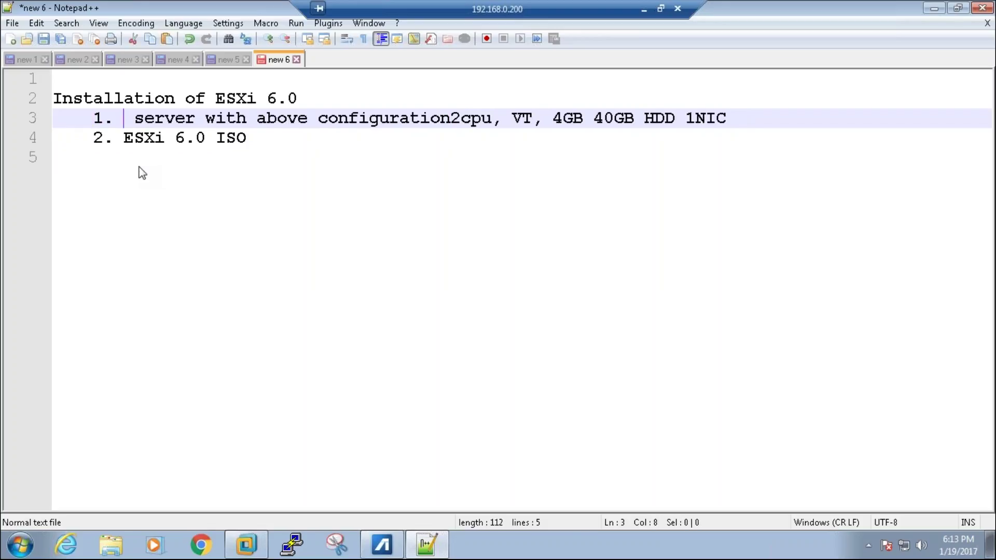
key(Delete)
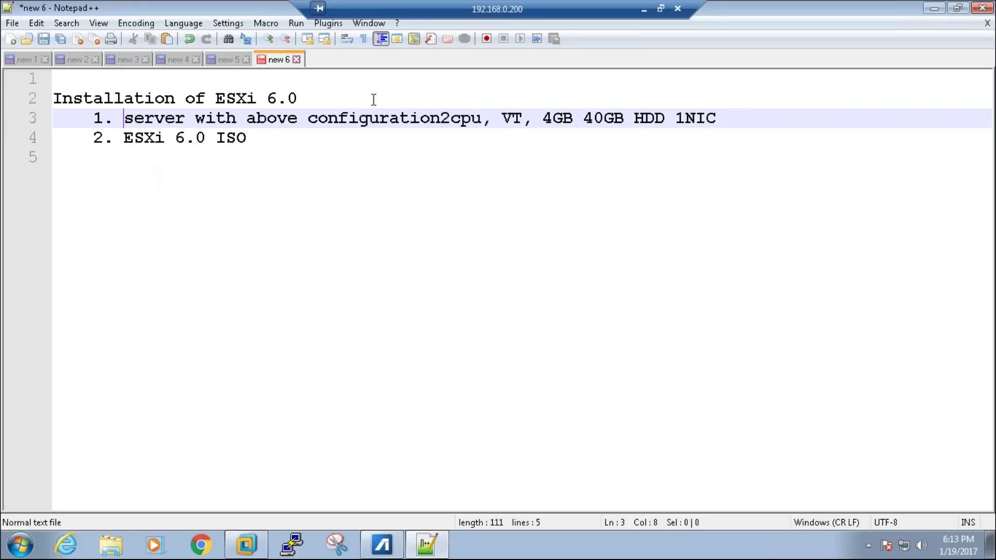
Step: Move the specs to an indented sub-line, change 'above' to 'below', and open a line after the ISO item
click(439, 126)
key(Return)
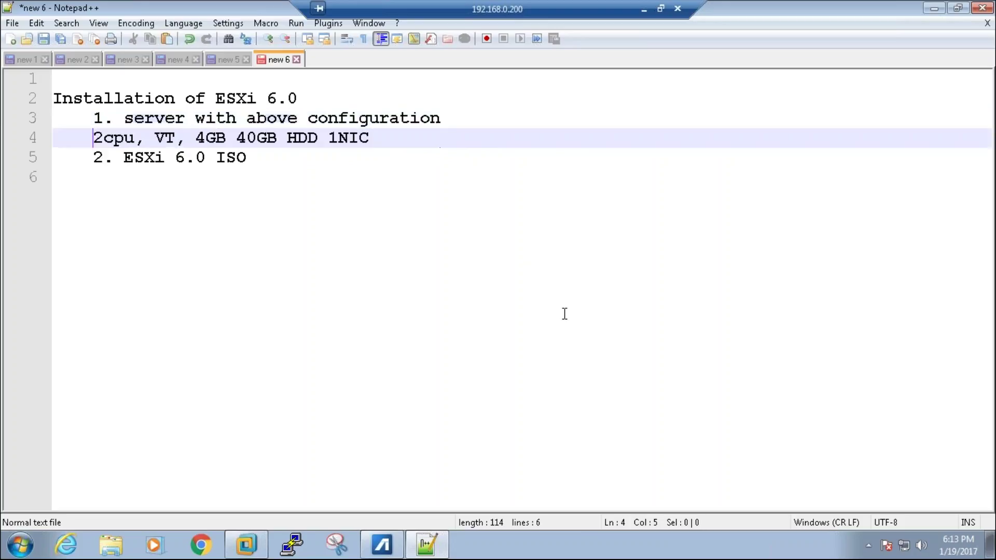
key(Tab)
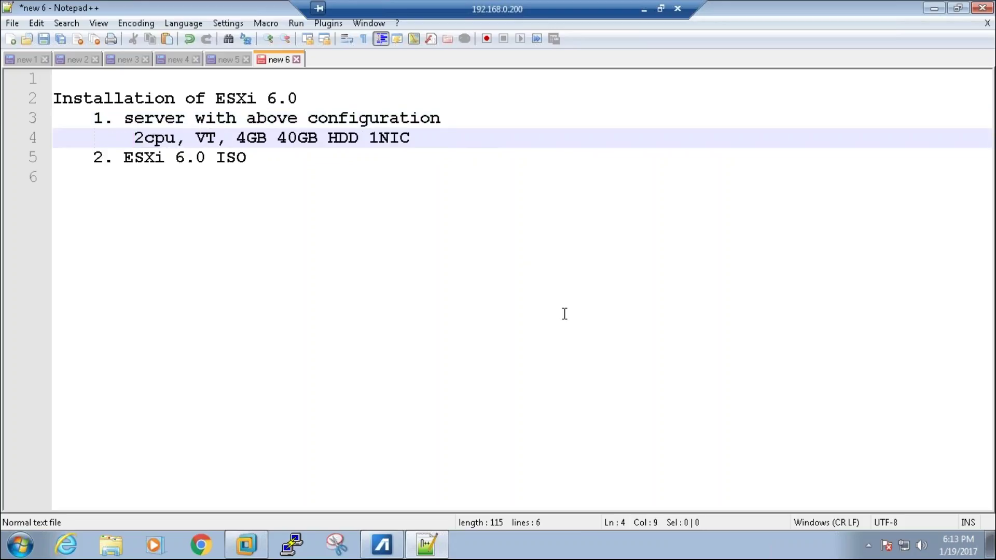
key(Up)
key(ctrl+Right)
key(ctrl+Right)
key(ctrl+Right)
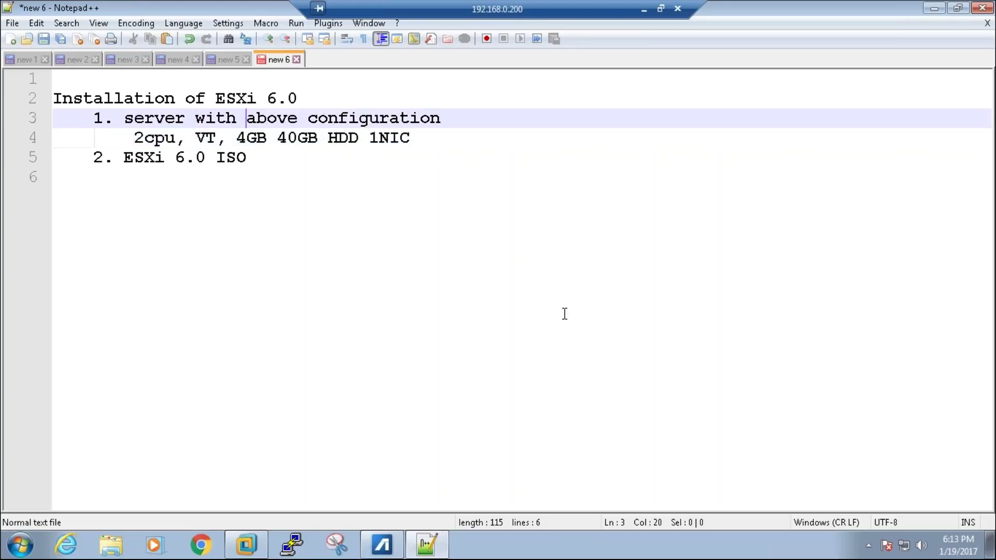
key(Left)
key(ctrl+shift+Left)
text(below)
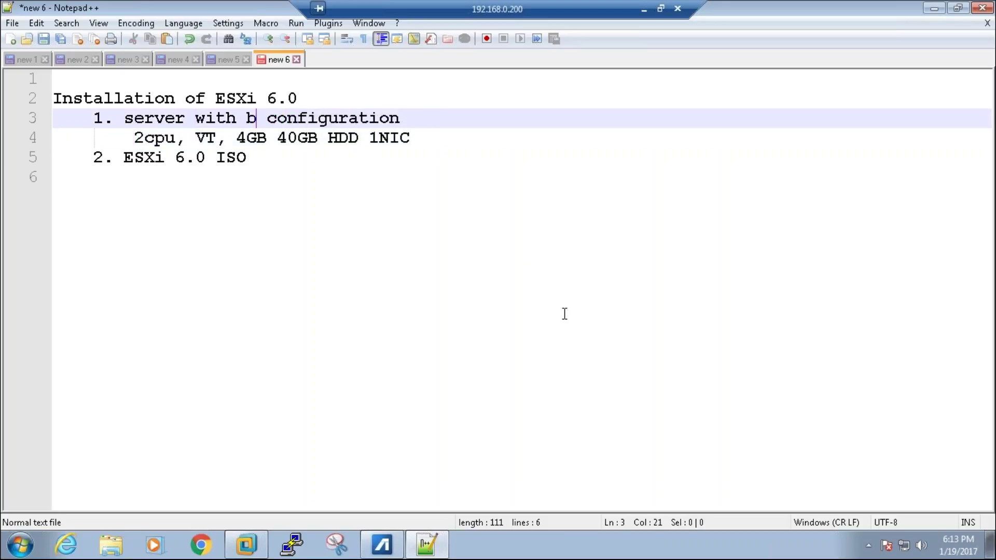
key(Down)
key(Down)
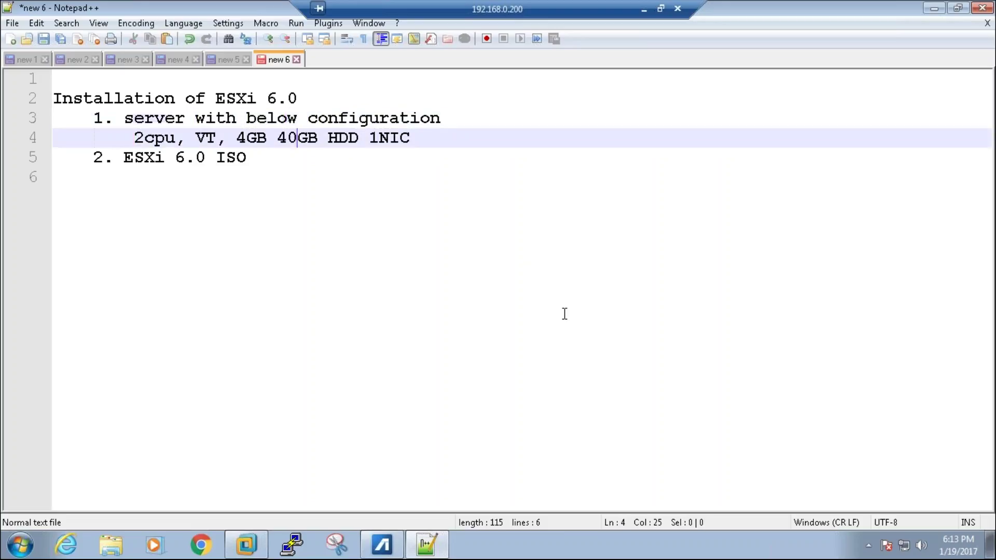
key(Return)
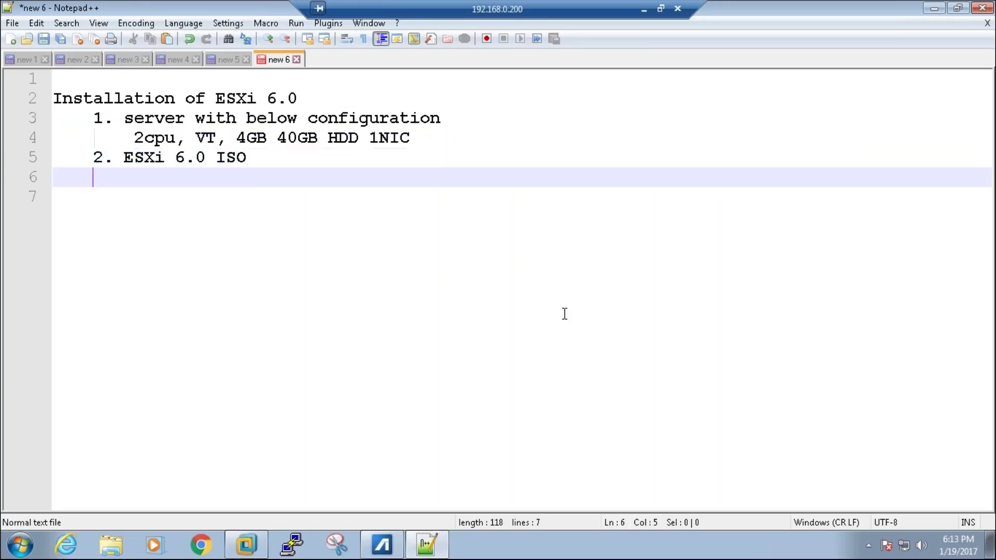
Step: Add '3. Interactive installation' and an unindented 'Post installation steps' heading, then switch to VMware Workstation
text(3. Inte)
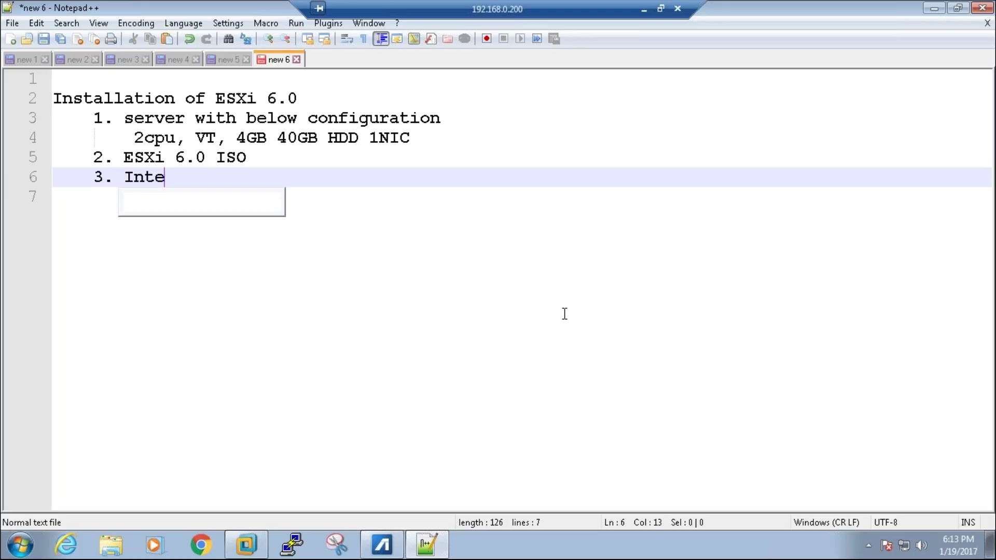
text(ractive installation)
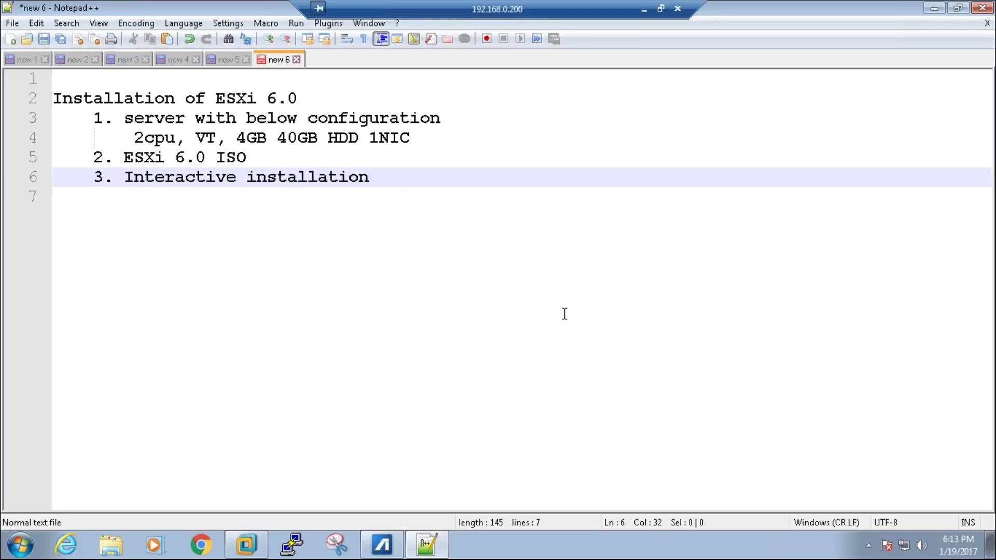
key(Return)
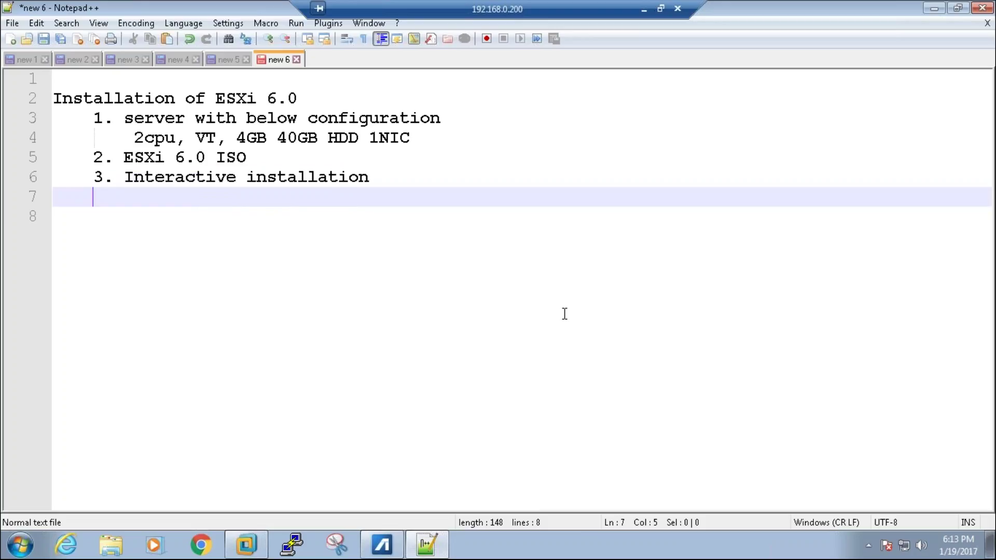
key(Return)
key(BackSpace)
text(P)
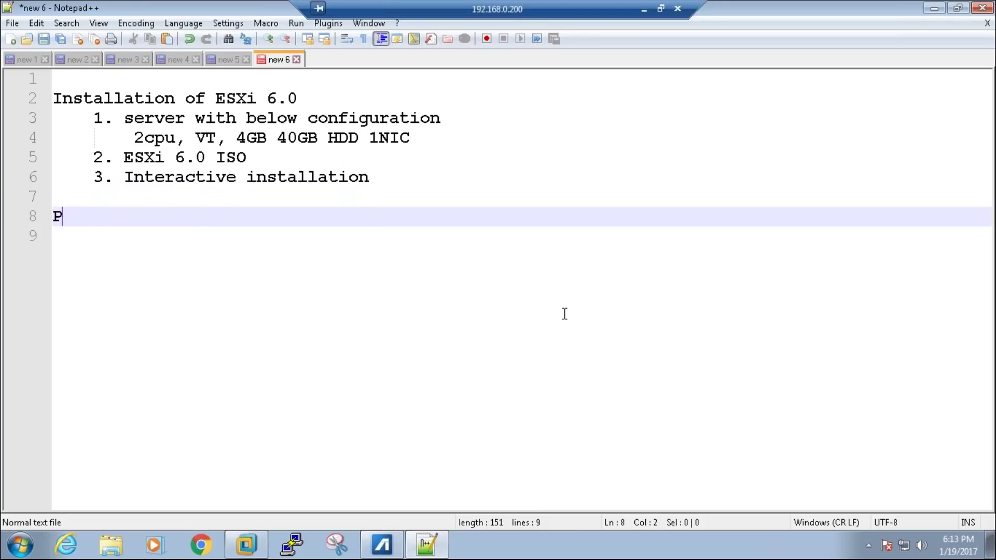
text(ost ins)
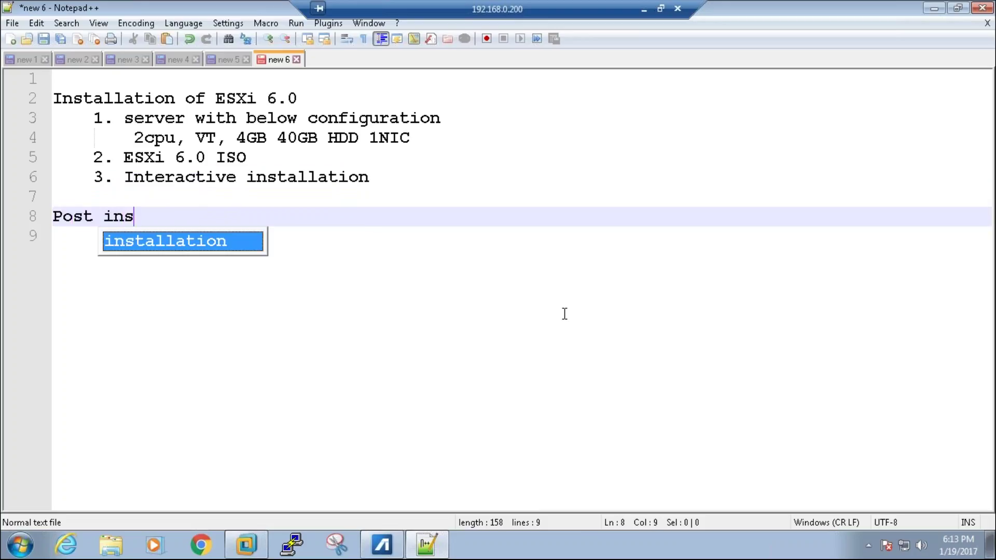
text(tallation steps)
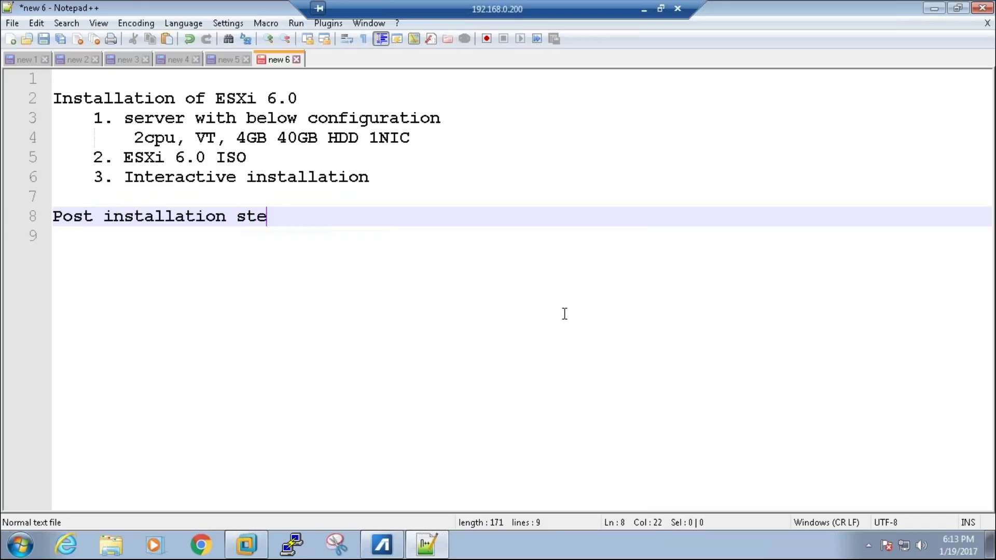
click(369, 177)
key(shift+Up)
key(shift+Up)
key(shift+Up)
key(shift+Home)
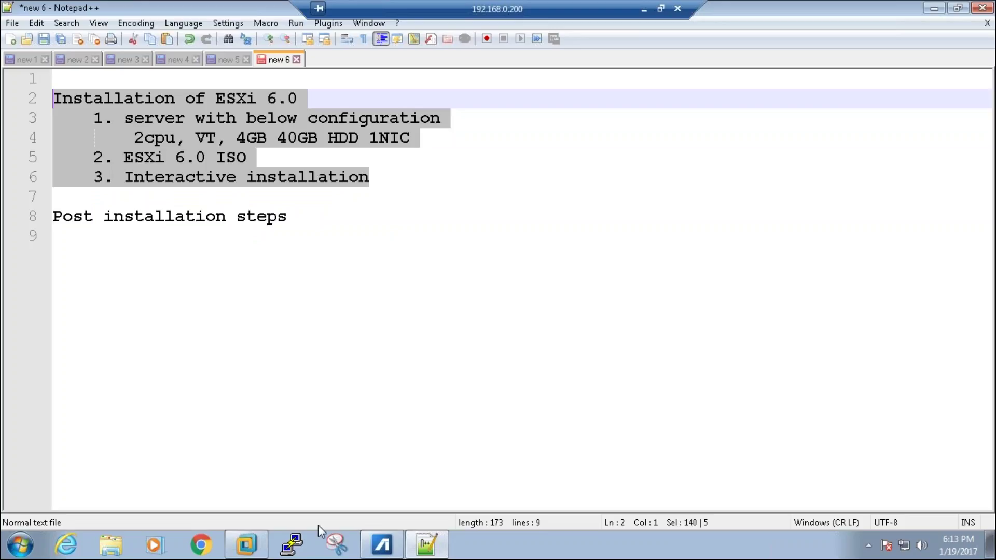
click(245, 545)
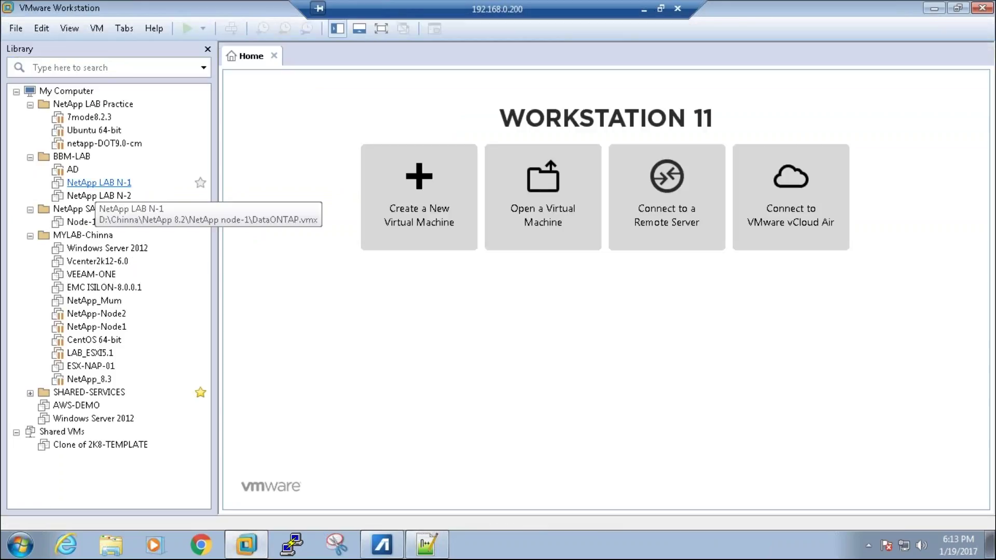
Step: Collapse the four lab groups: NetApp LAB Practice, BBM-LAB, NetApp SAN Training and MYLAB-Chinna
click(30, 104)
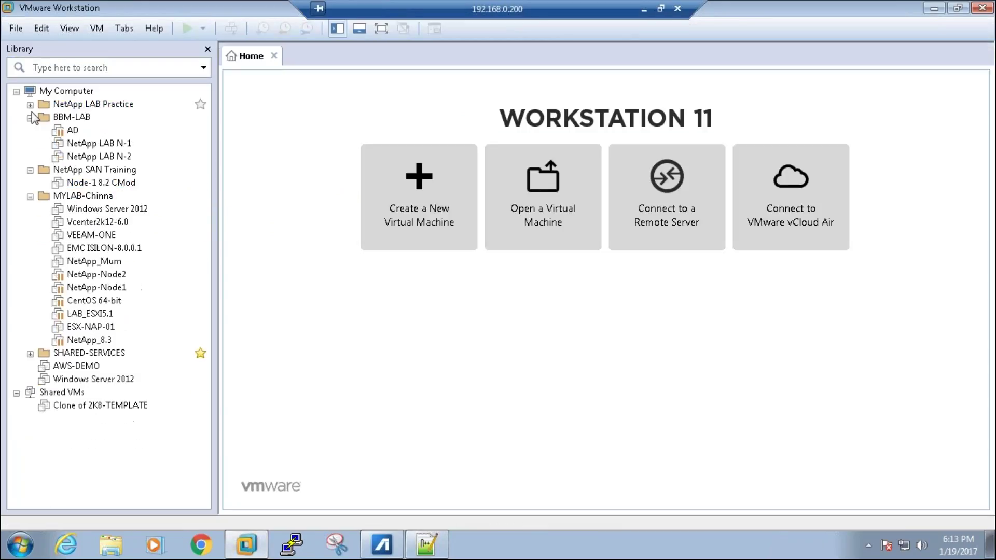
click(30, 117)
click(30, 130)
click(30, 144)
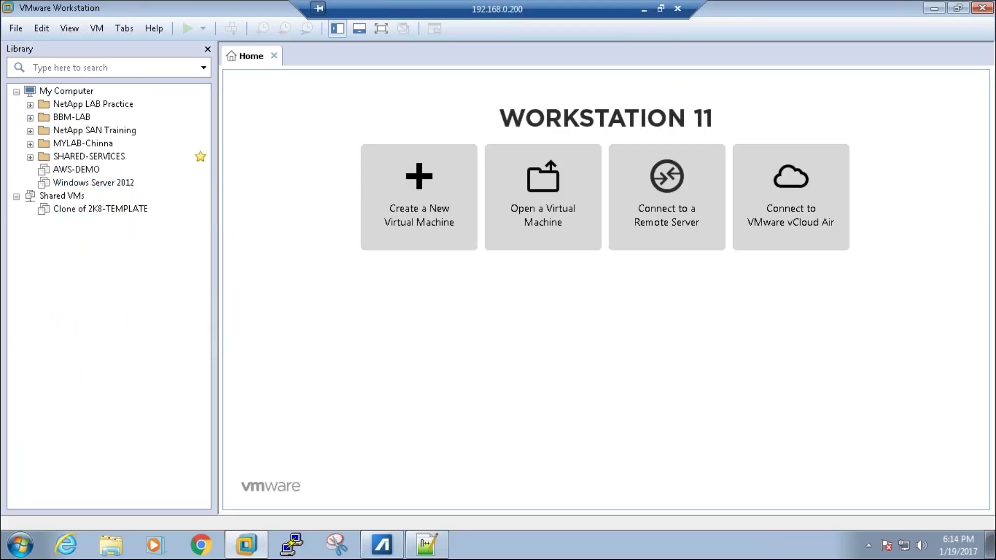
Step: Open the New Virtual Machine wizard from the library's context menu, then cancel it
right_click(96, 261)
click(130, 274)
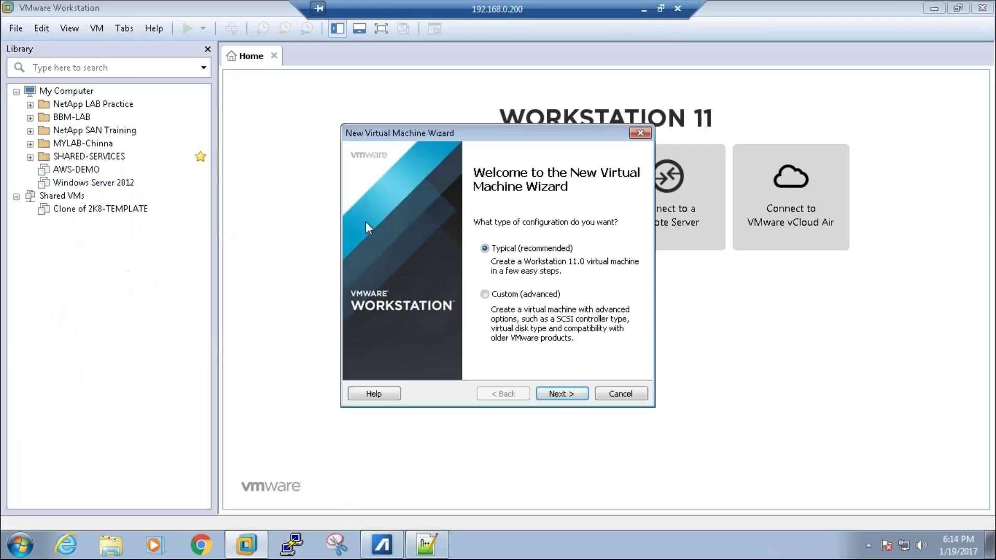
click(621, 392)
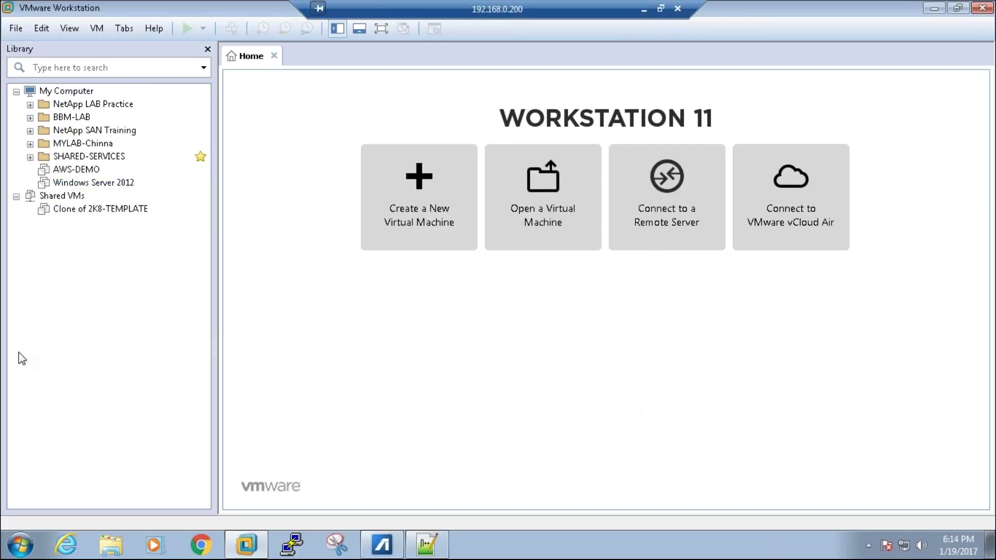
Step: Add a New Folder named AmvoTech from the Library's right-click menu
right_click(109, 227)
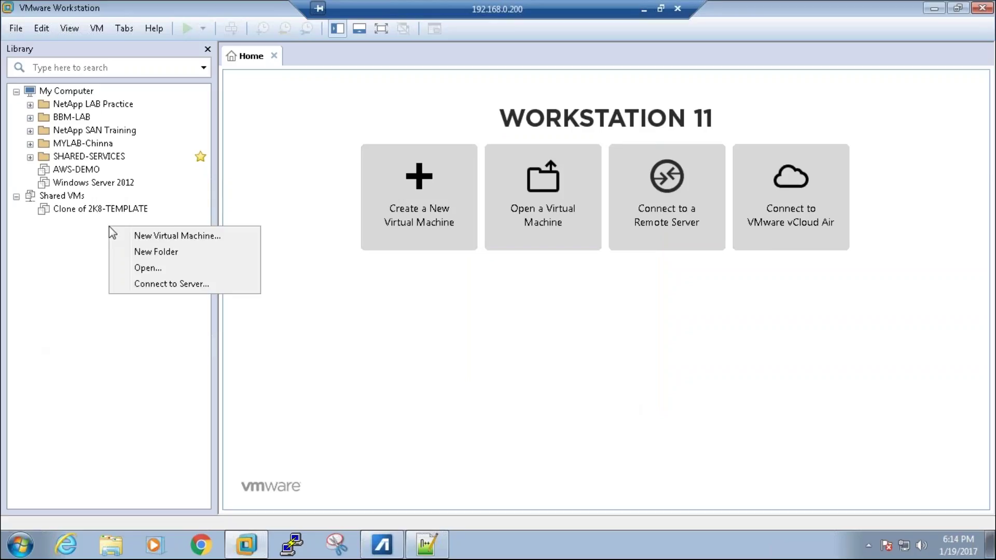
click(159, 254)
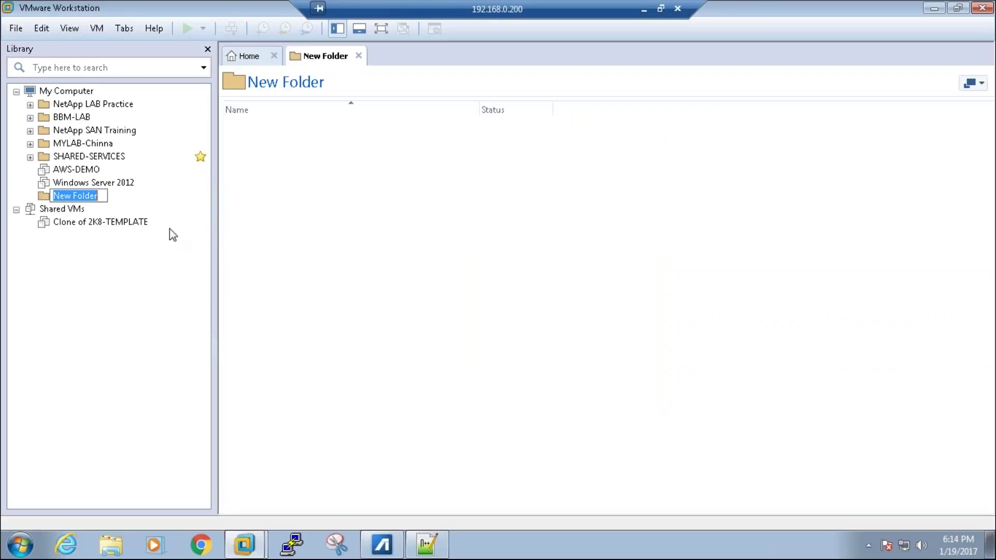
text(Am)
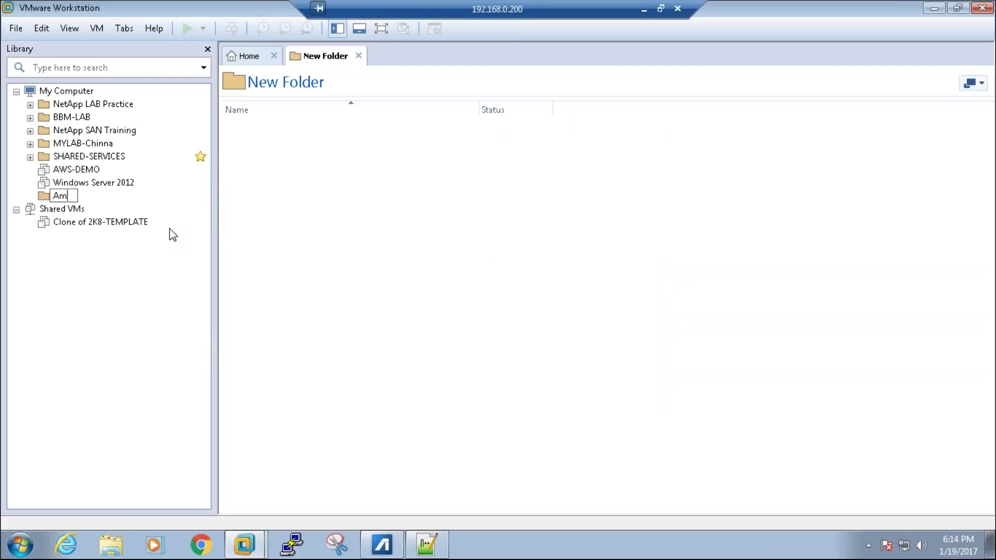
text(voTech)
key(Return)
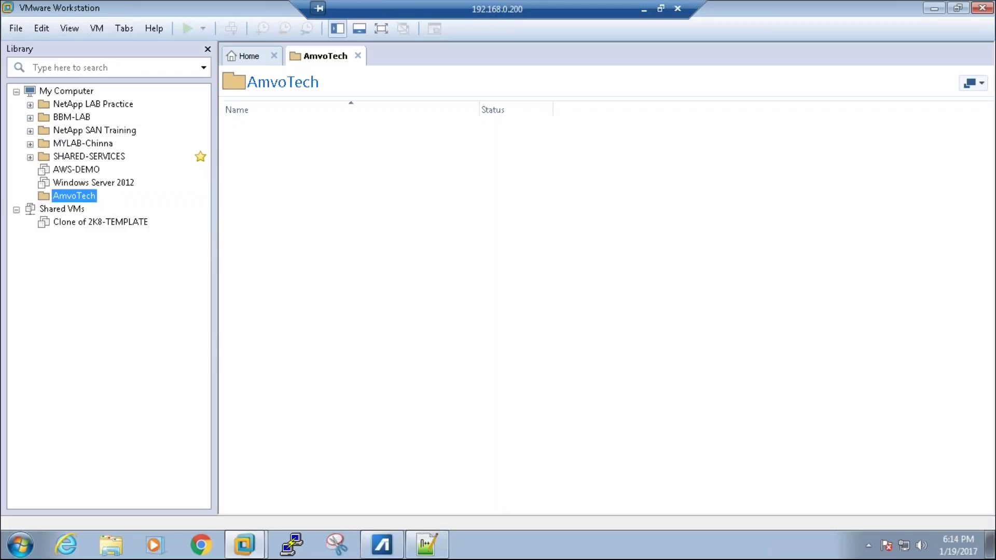
right_click(98, 248)
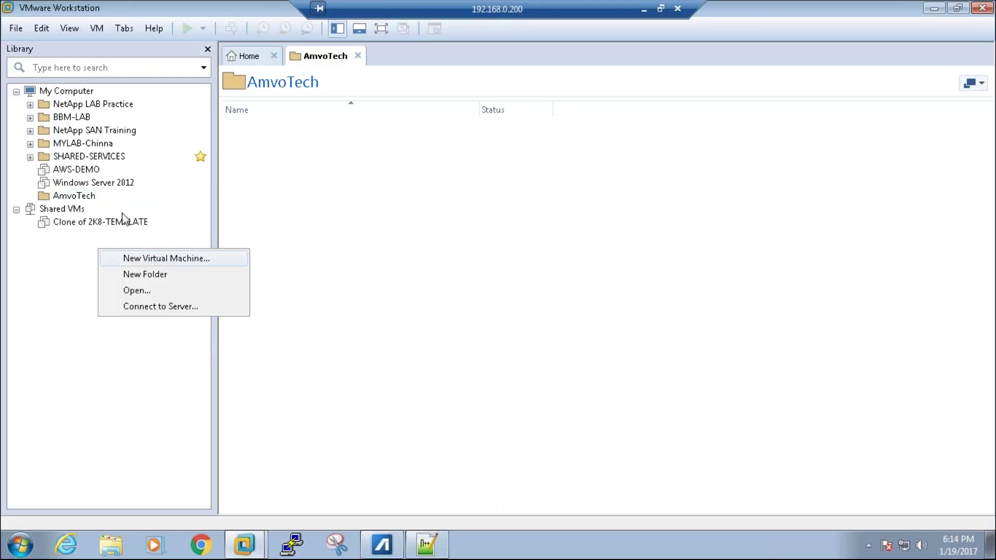
Step: Start a new VM with OS installed later and guest VMware ESXi 6, reaching the naming page
click(12, 29)
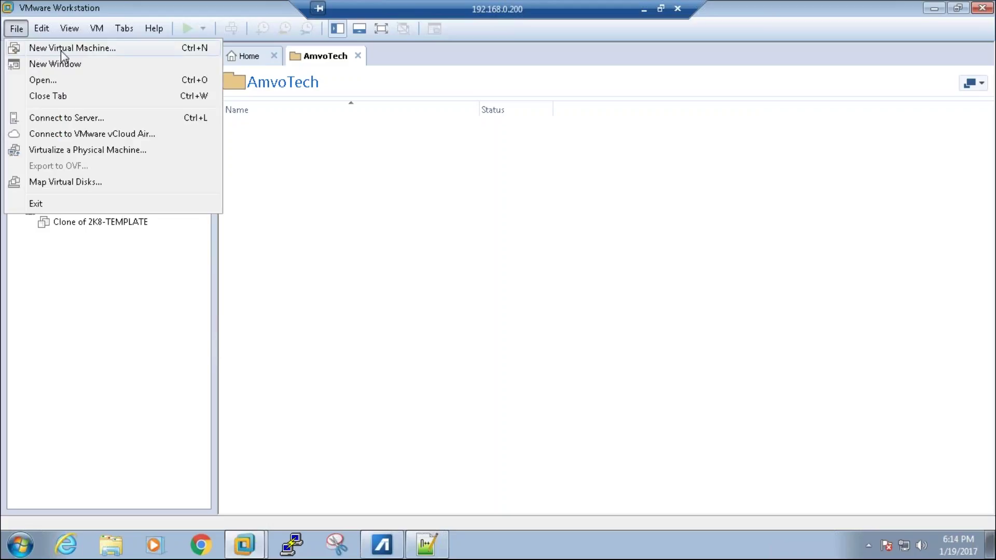
click(61, 50)
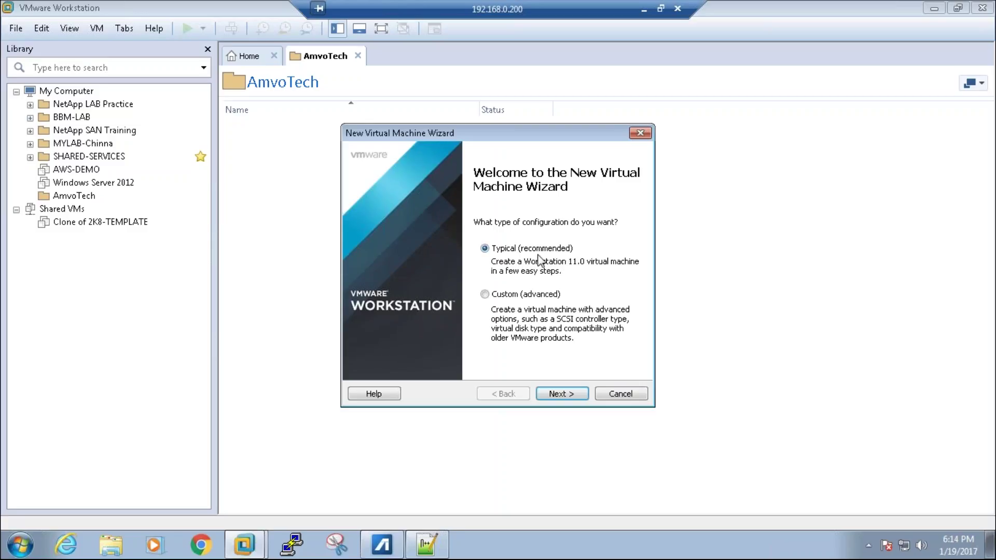
click(576, 393)
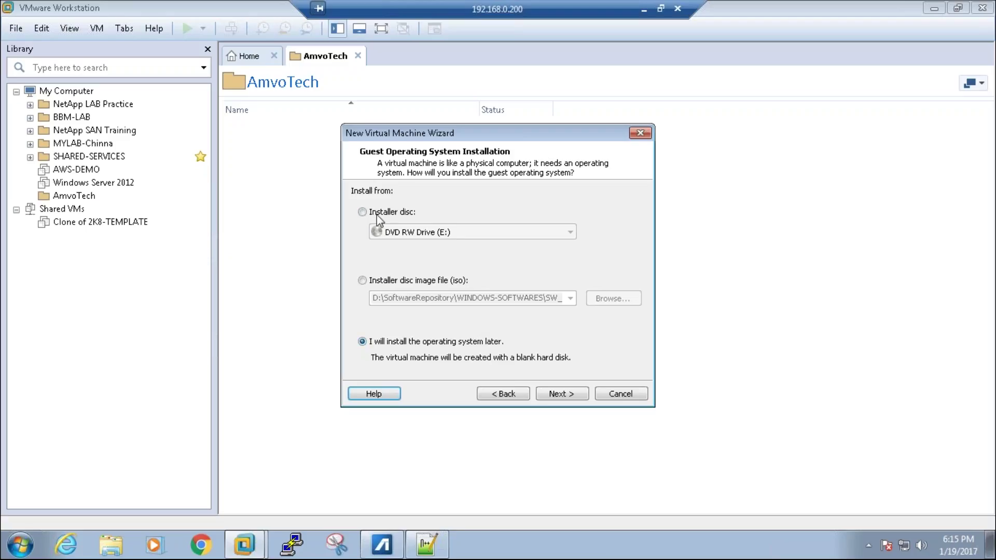
click(573, 395)
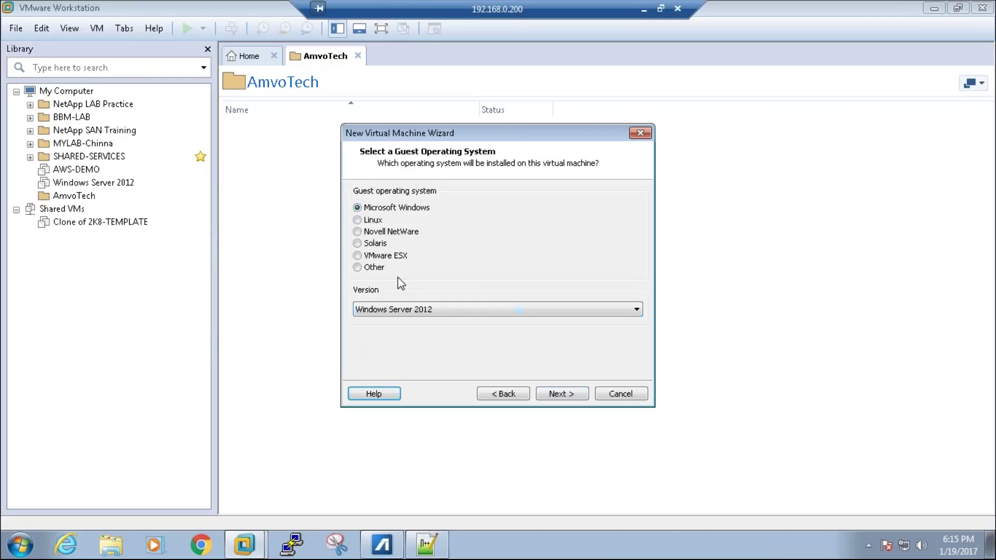
click(382, 255)
click(447, 308)
click(435, 328)
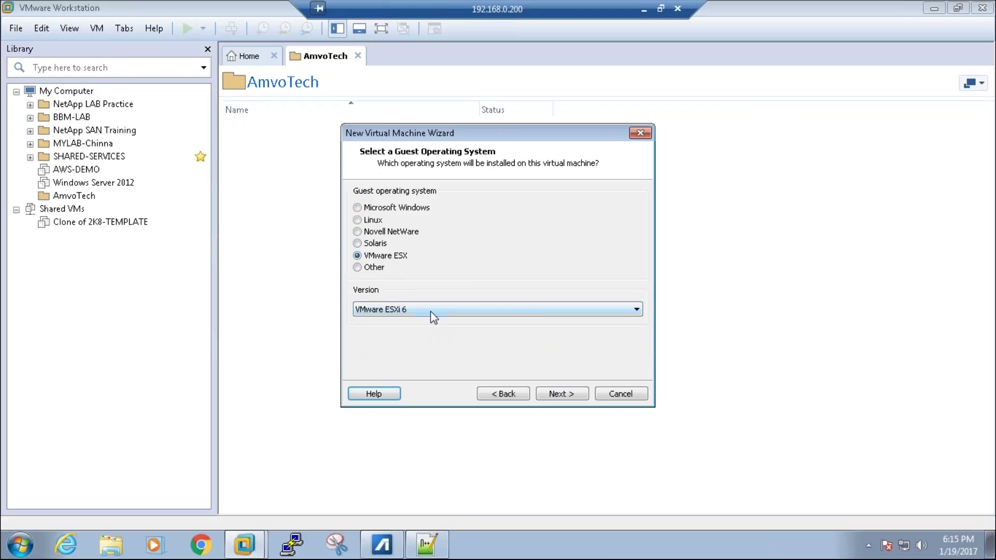
click(576, 394)
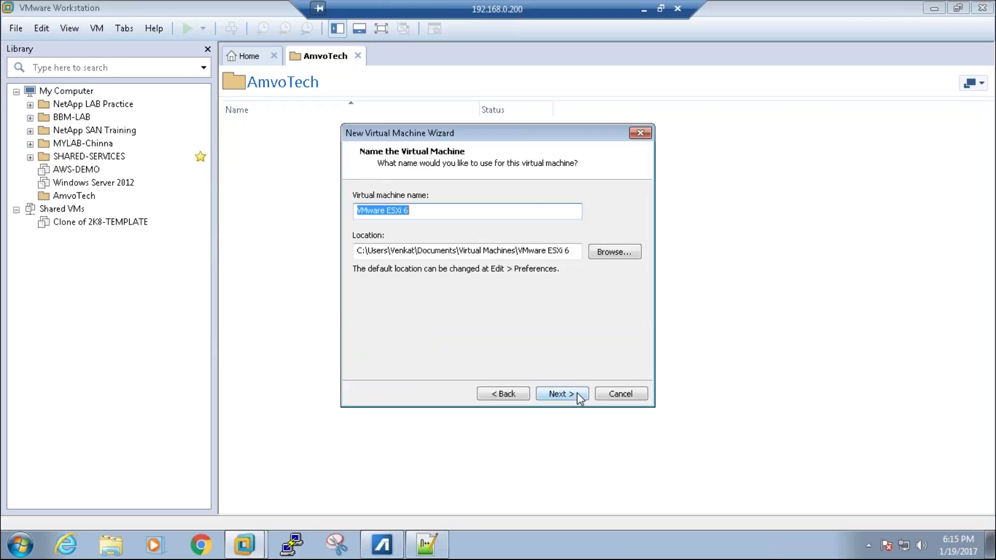
click(123, 555)
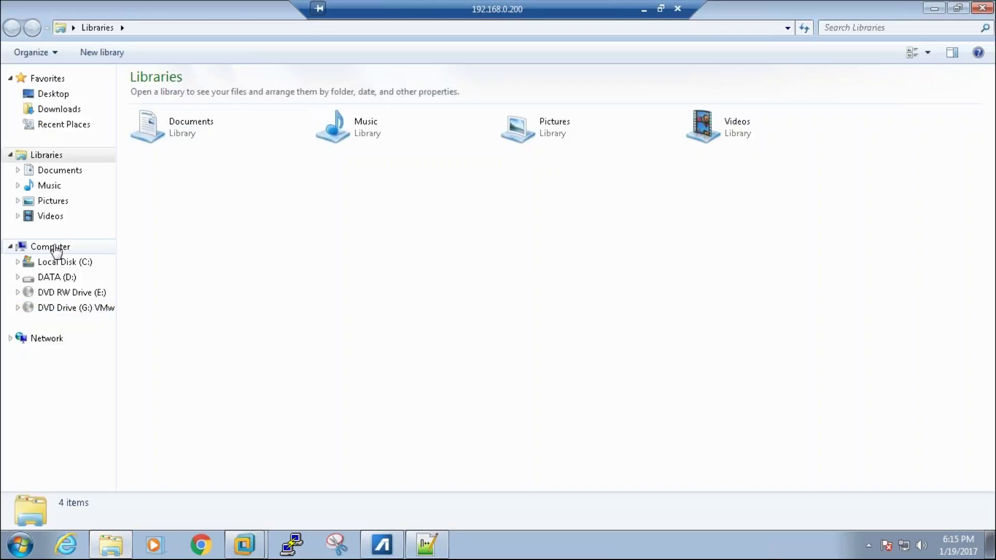
Step: Browse to the WORKSTATION folder on the DATA (D:) drive in Windows Explorer
click(55, 250)
click(229, 106)
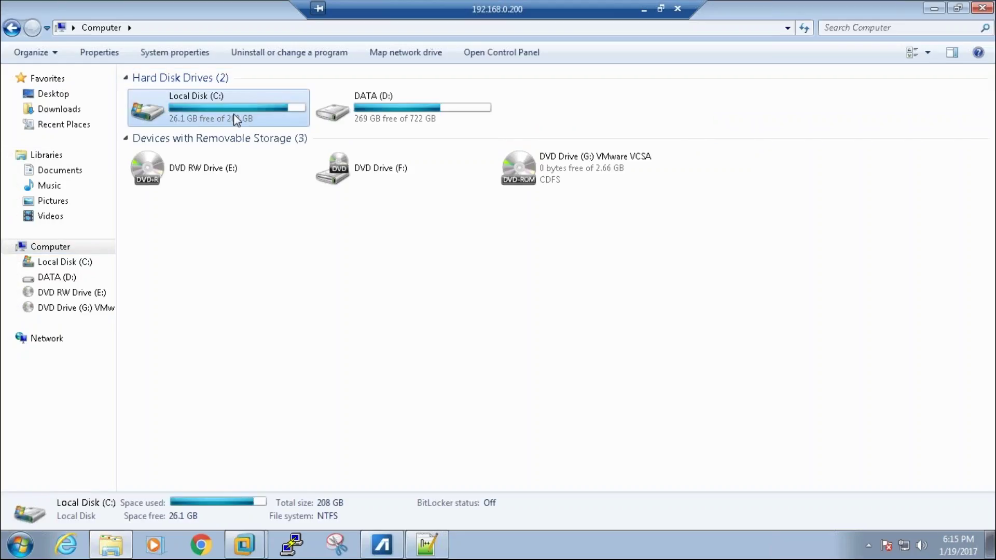
double_click(378, 104)
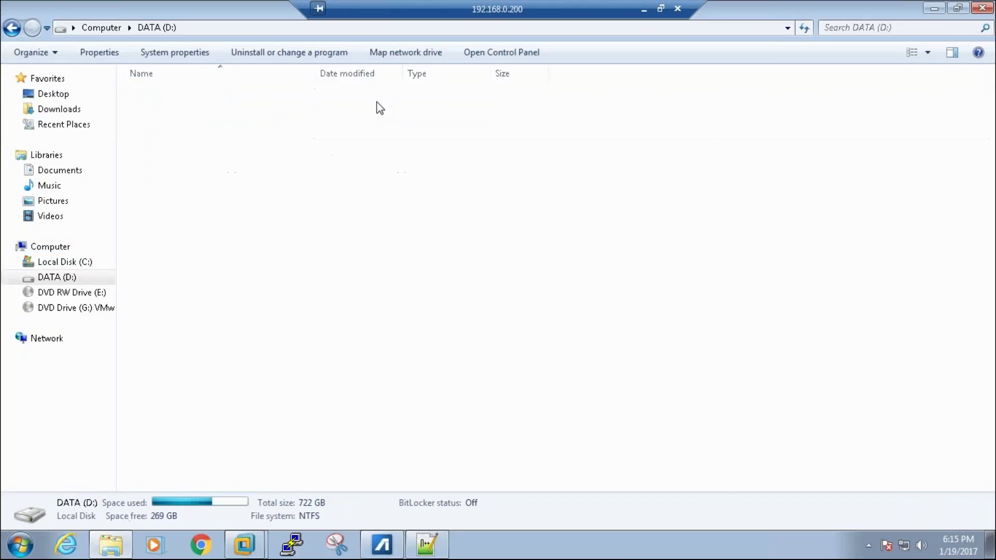
right_click(222, 350)
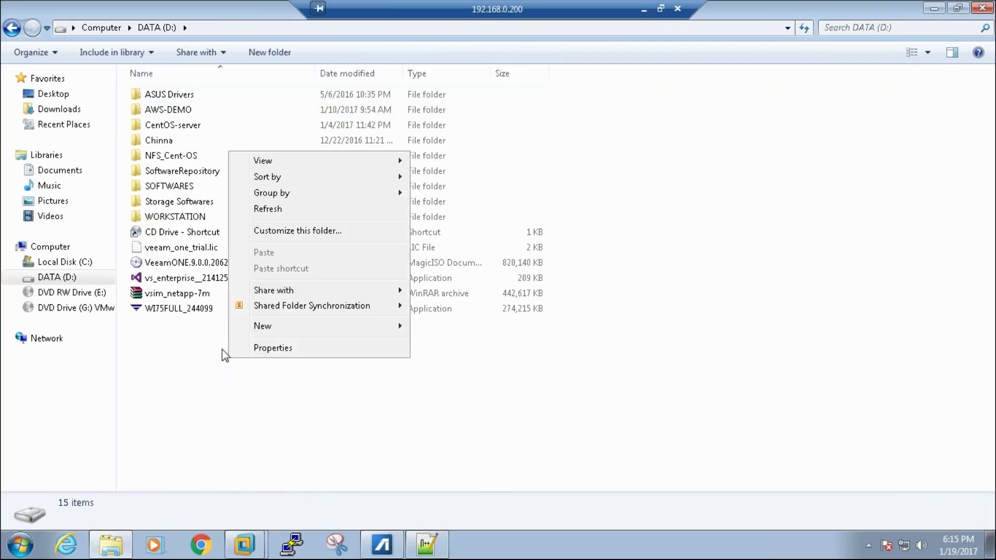
double_click(164, 219)
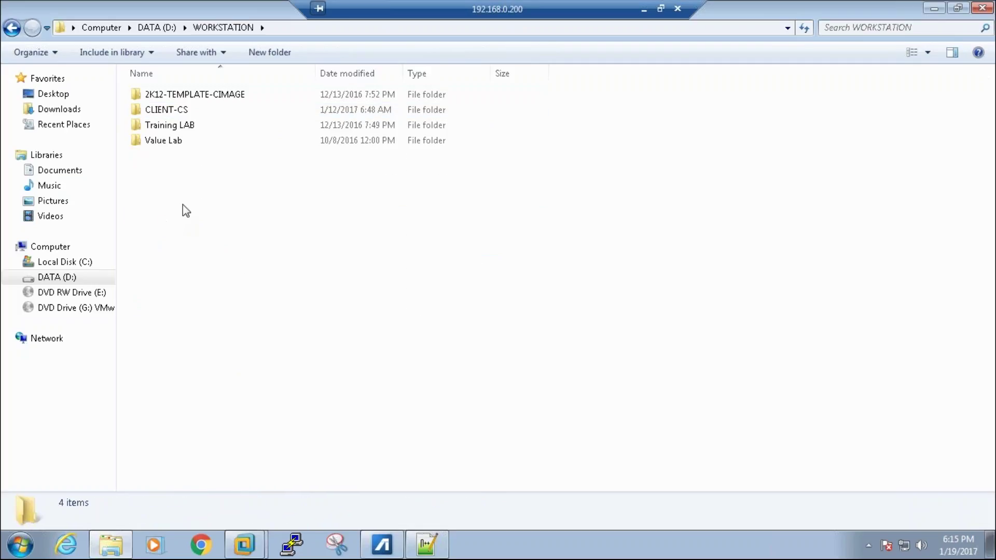
Step: Create a new folder named AmvoTech there and open it
right_click(182, 204)
mouse_move(356, 372)
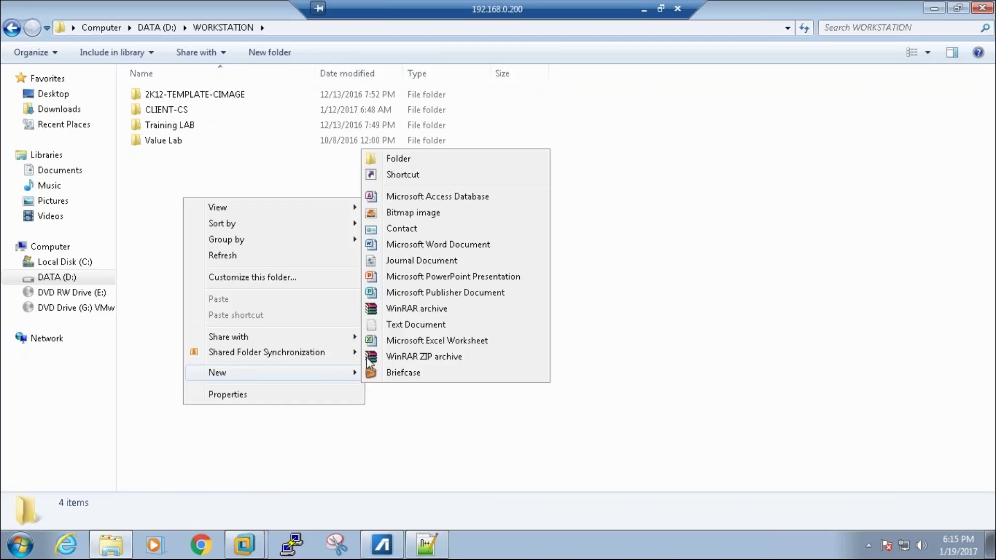
click(382, 158)
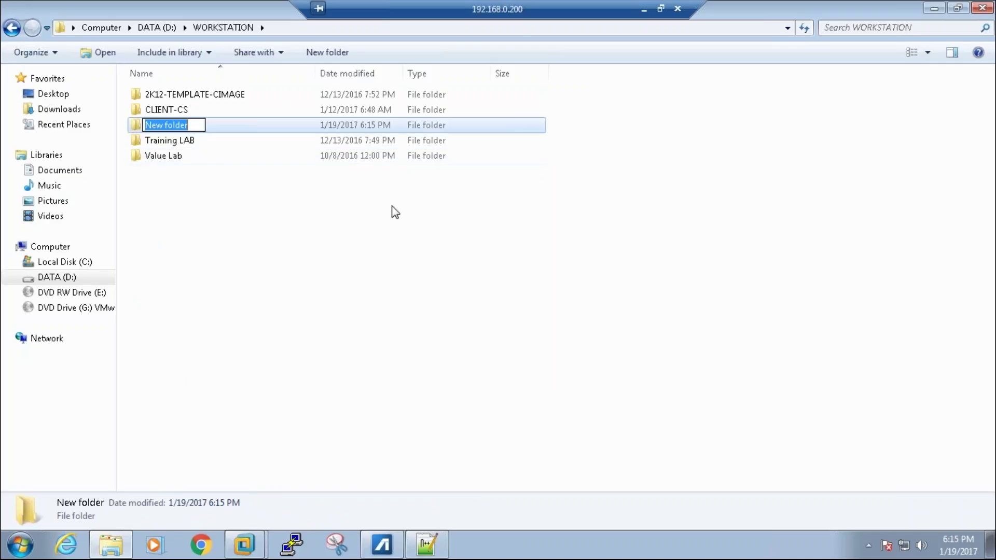
text(Amvo)
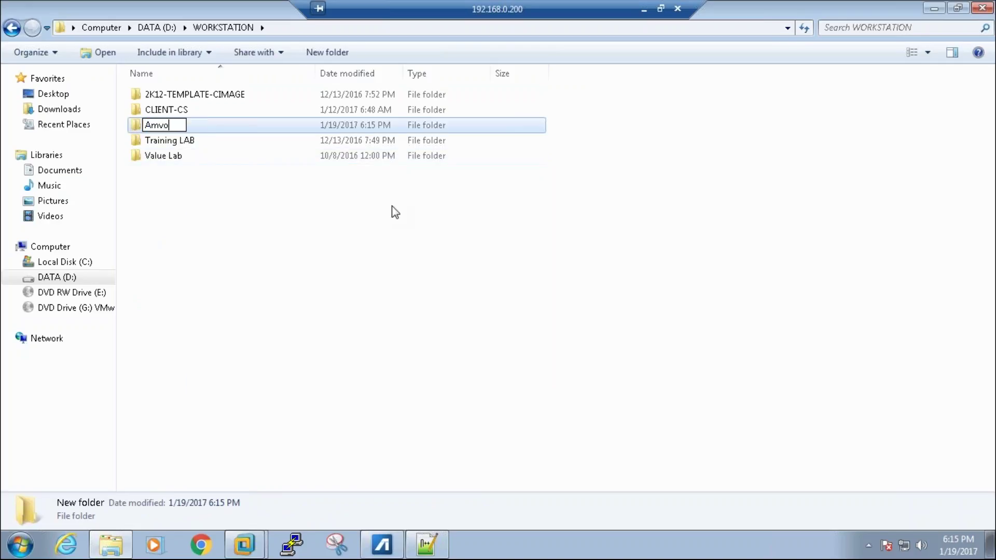
text(Tech)
key(Return)
key(Return)
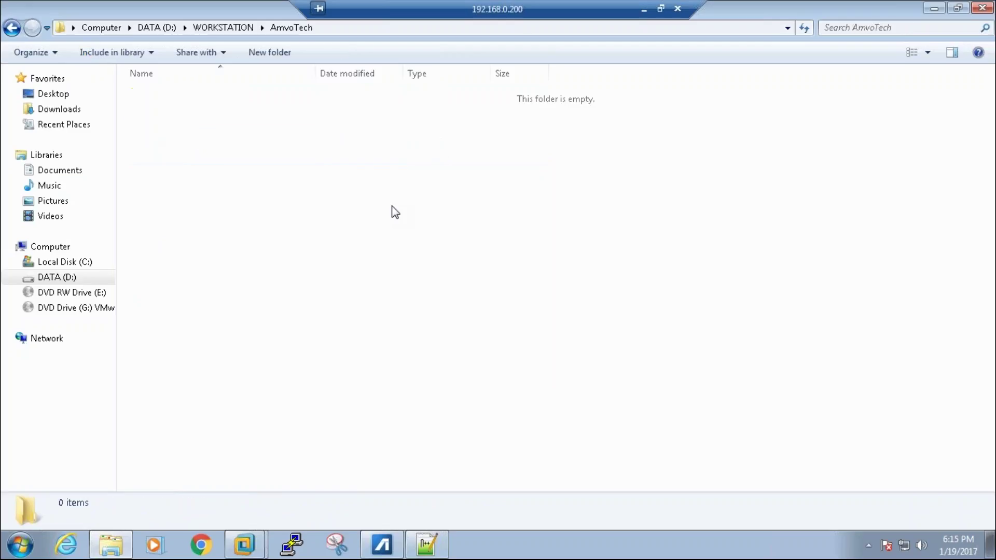
Step: Make a new folder named amvo-esx-01 inside AmvoTech and select its name for copying
right_click(394, 212)
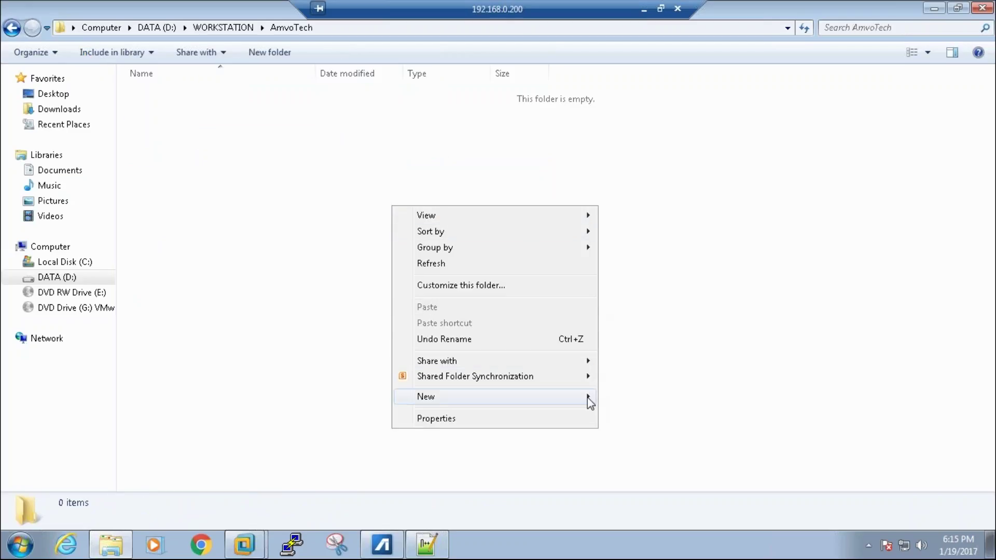
mouse_move(587, 398)
click(635, 186)
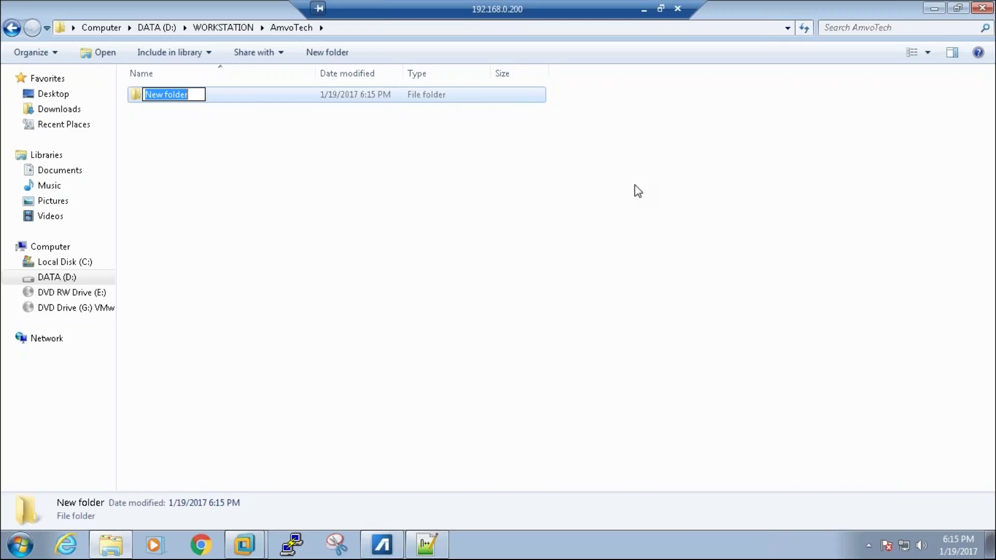
text(amvo)
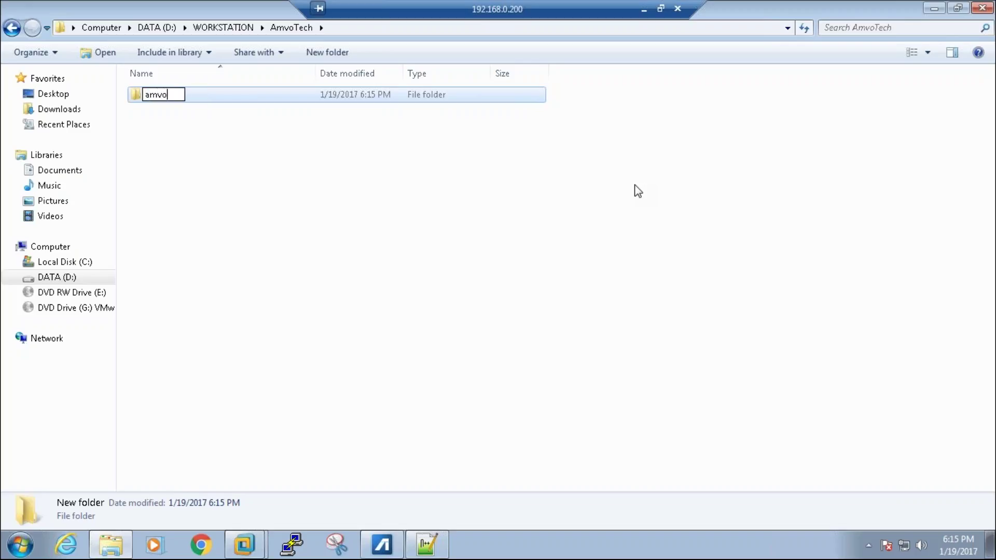
text(-esx-01)
key(Return)
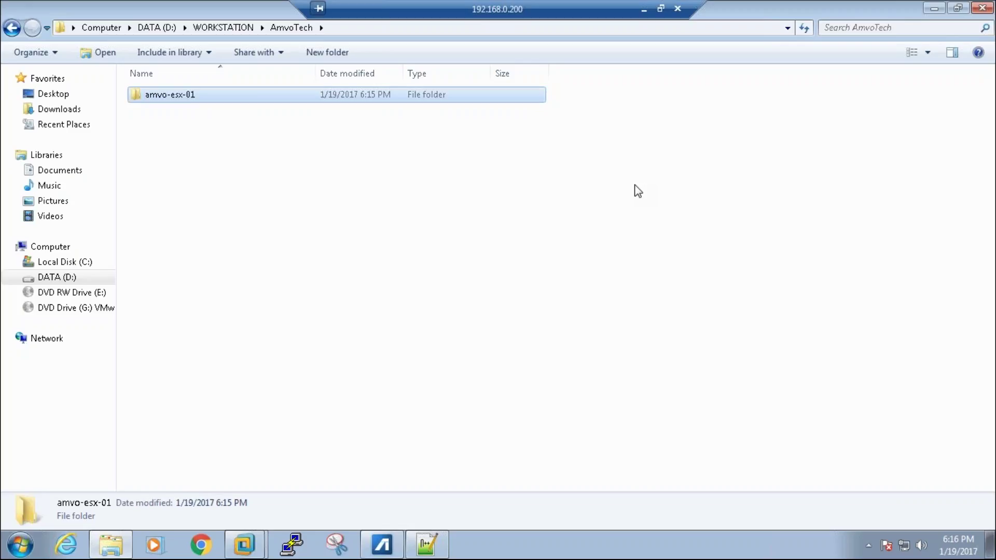
key(F2)
key(ctrl+c)
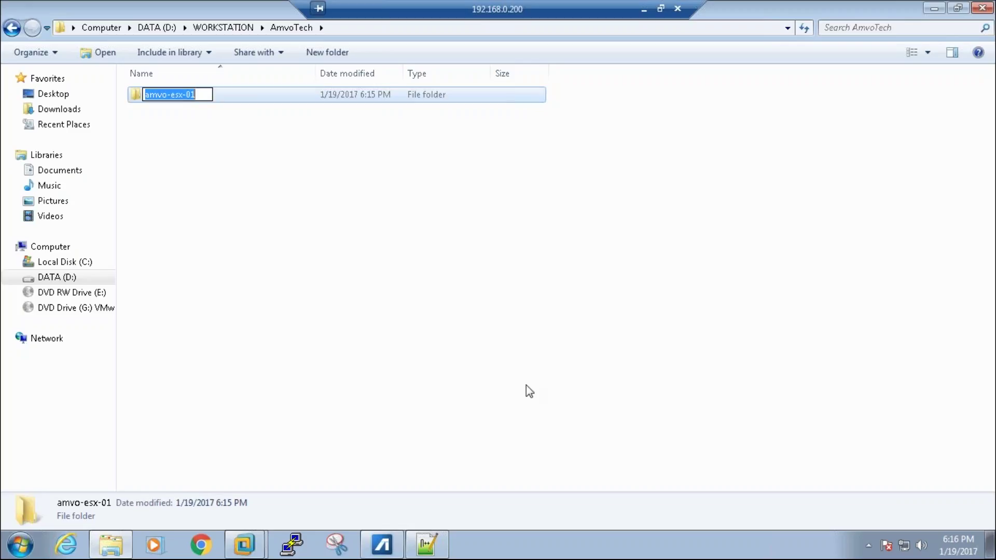
click(259, 544)
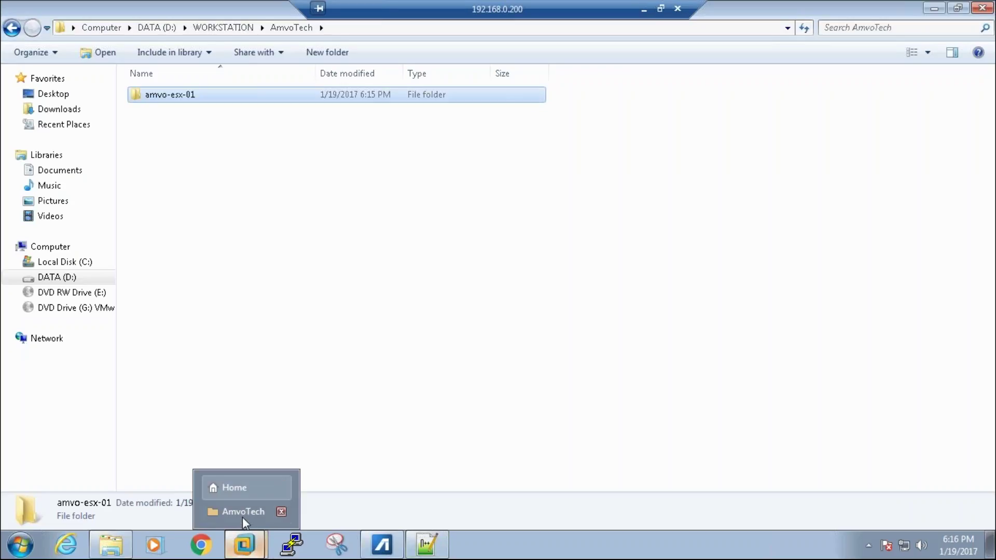
Step: Paste amvo-esx-01 as the VM name and the copied folder path D:\WORKSTATION\AmvoTech\amvo-esx-01 as its location
click(249, 511)
key(ctrl+v)
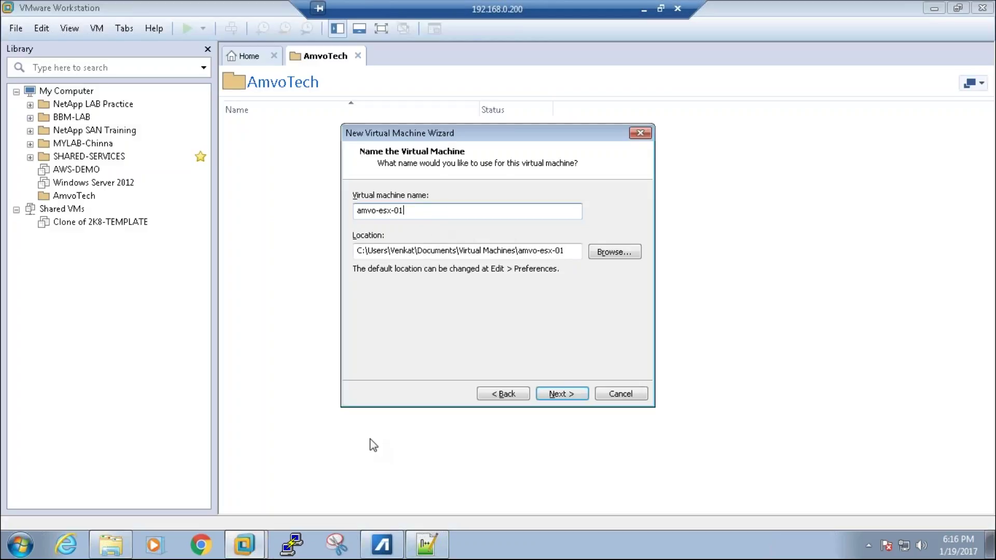
key(alt+Tab)
key(Return)
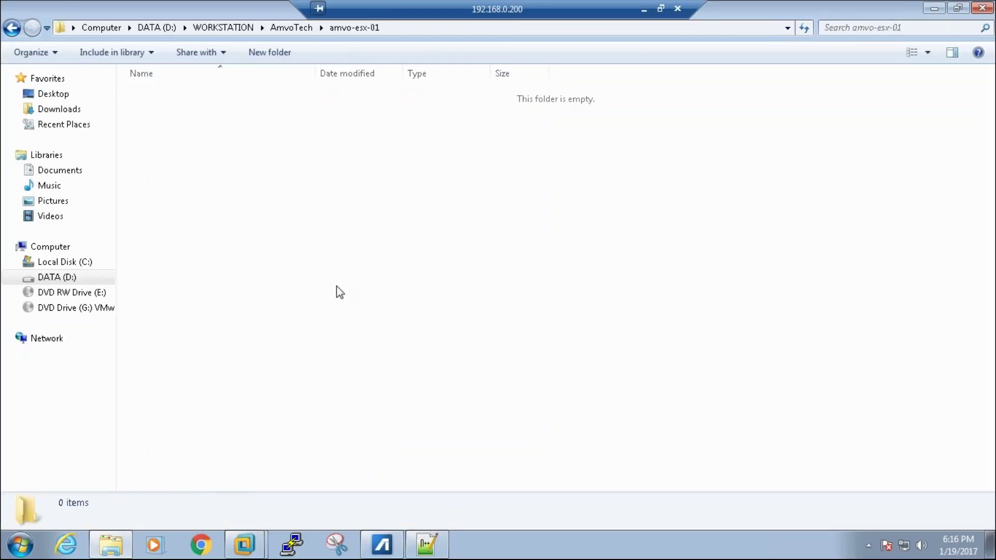
key(alt+d)
key(ctrl+c)
key(alt+Tab)
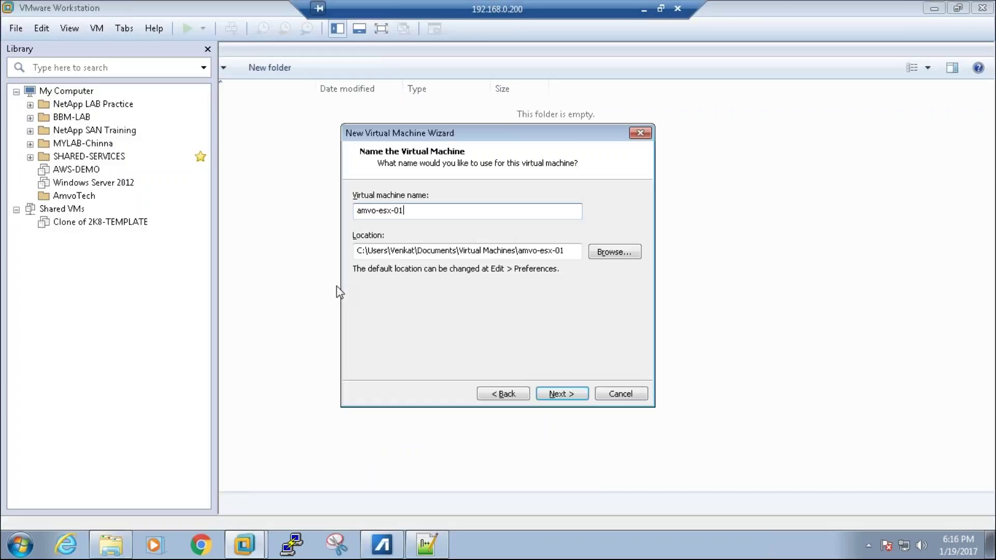
drag(577, 249, 292, 275)
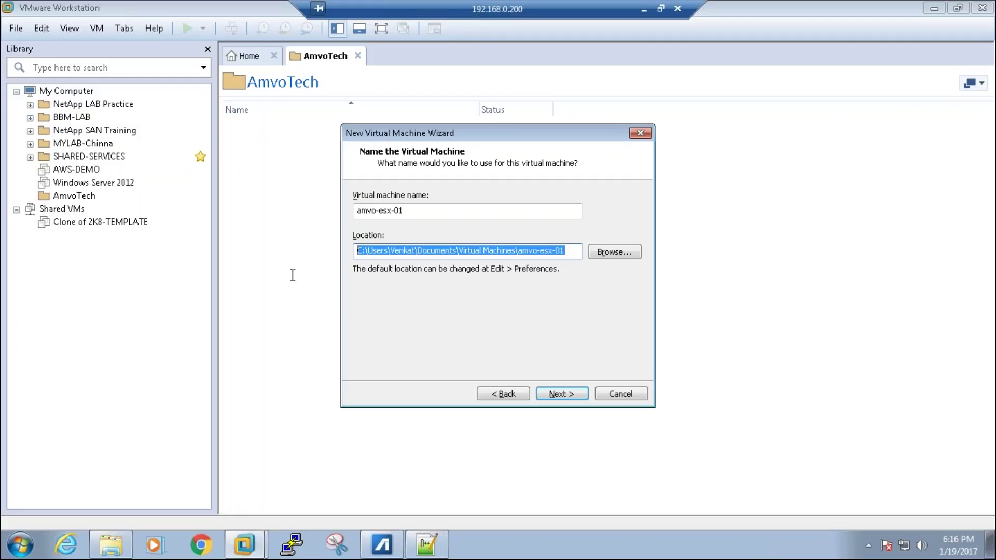
key(ctrl+v)
drag(368, 250, 539, 248)
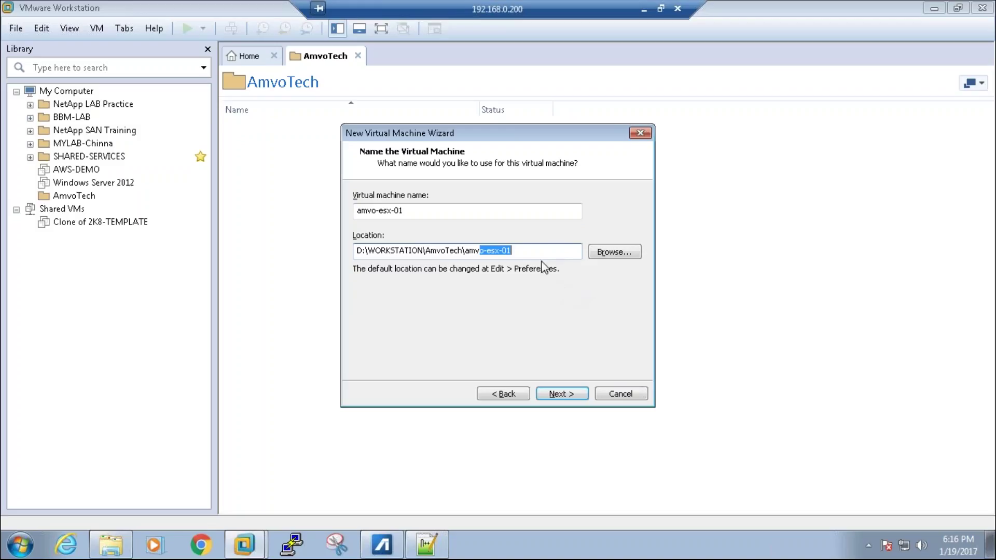
drag(540, 256, 338, 279)
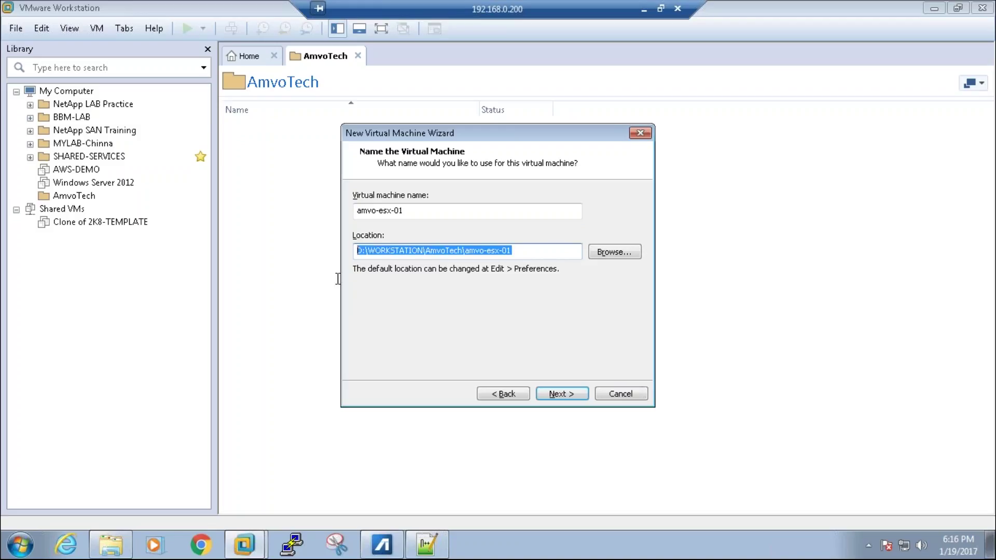
Step: Keep the 40.0 GB disk split into multiple files and finish creating the VM
click(561, 394)
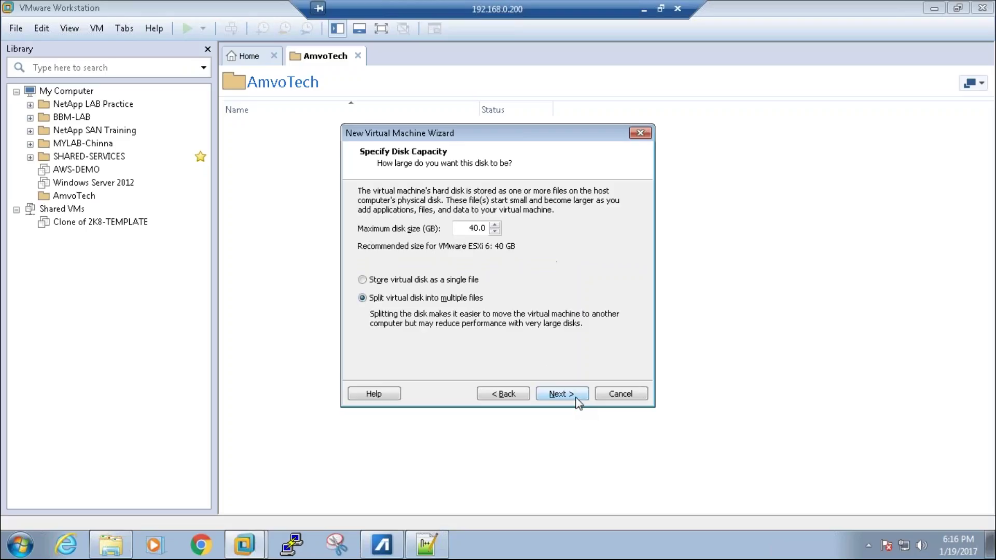
drag(468, 228, 543, 218)
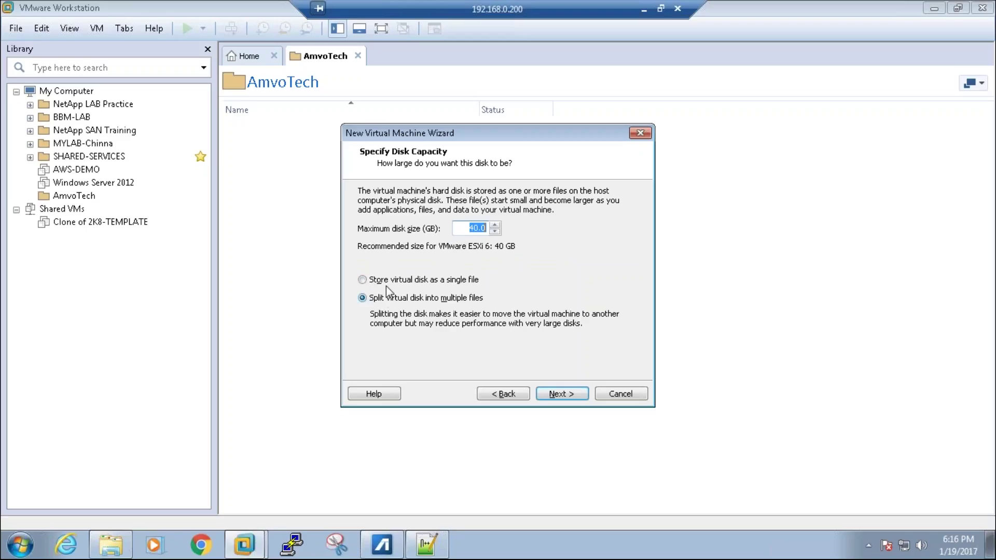
click(563, 395)
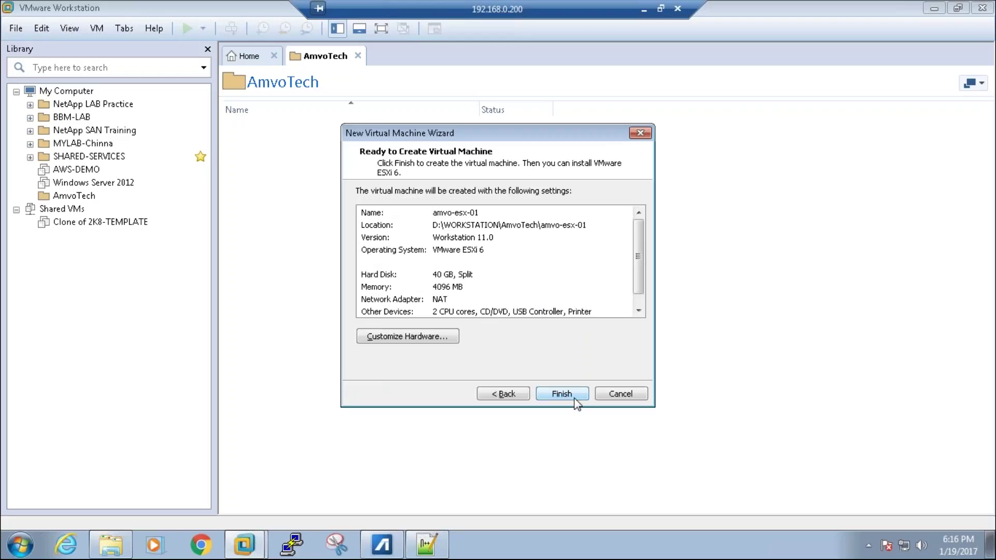
click(574, 398)
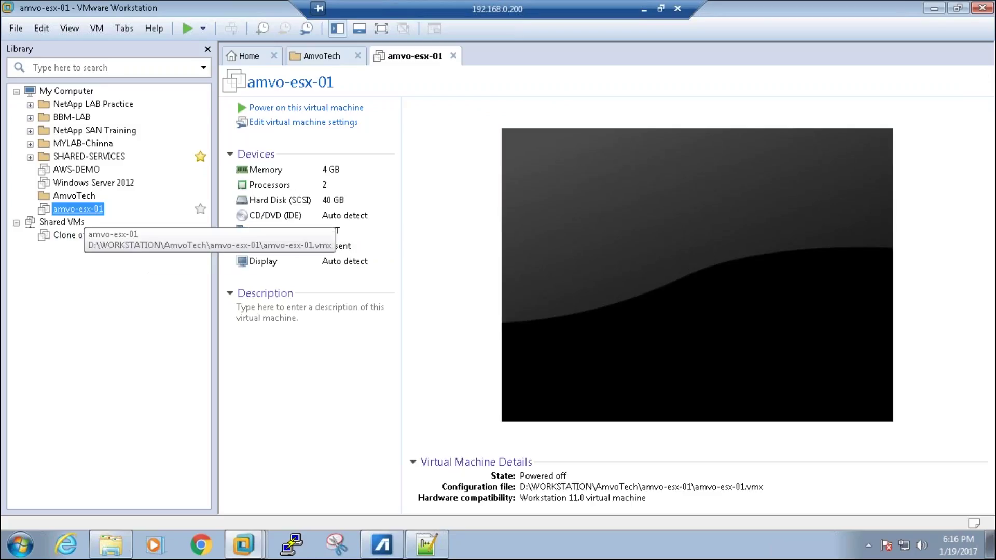
Step: Move amvo-esx-01 into the AmvoTech library folder and switch its network adapter to Host-only
drag(83, 209, 78, 197)
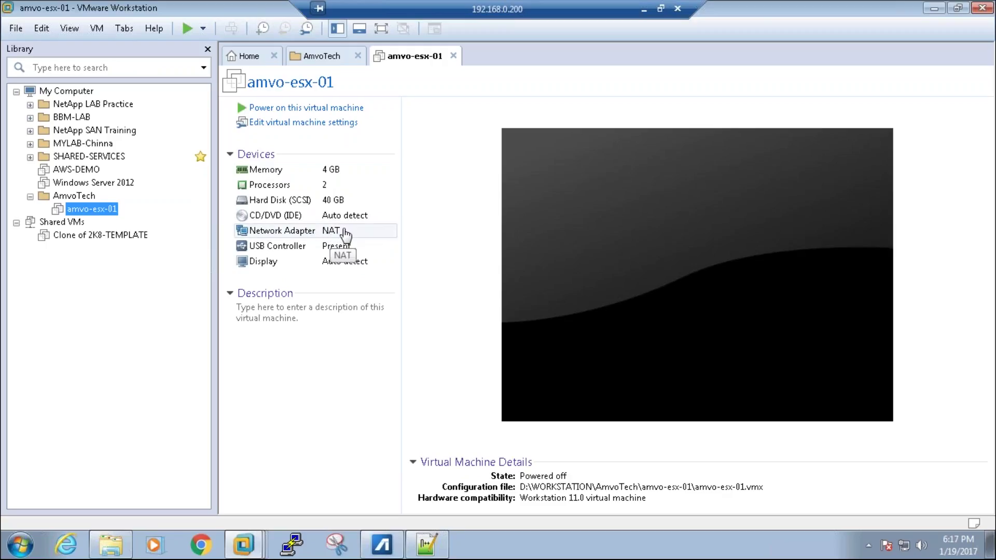
click(309, 125)
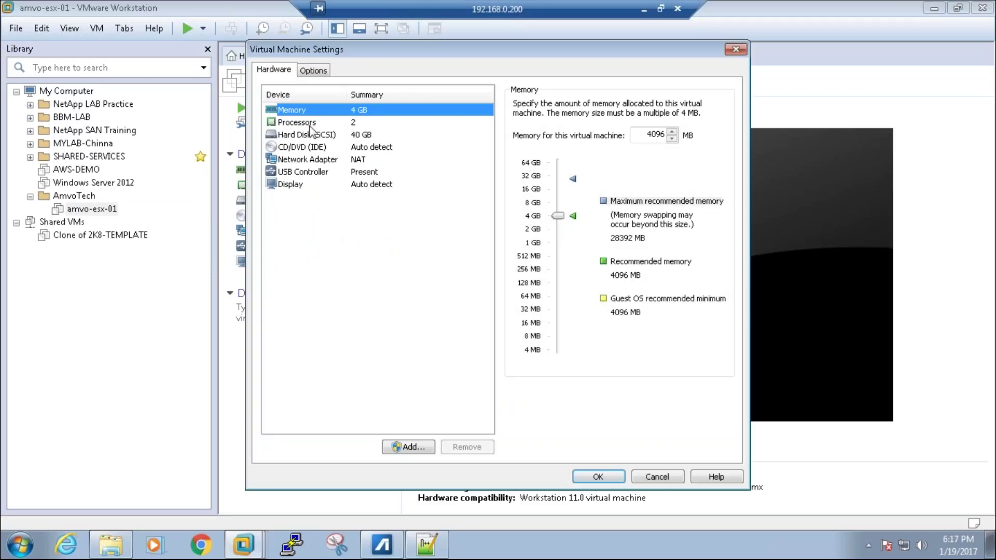
click(361, 161)
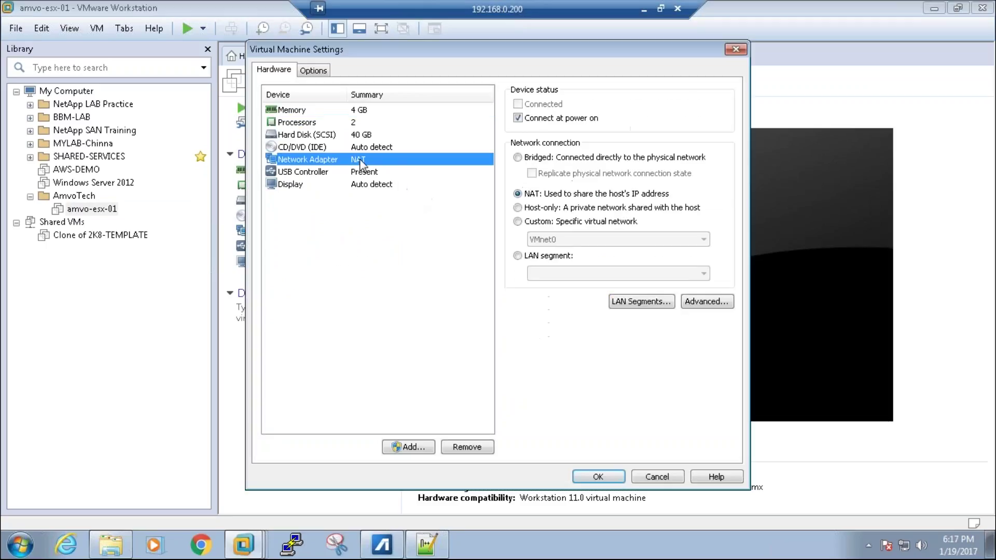
click(519, 207)
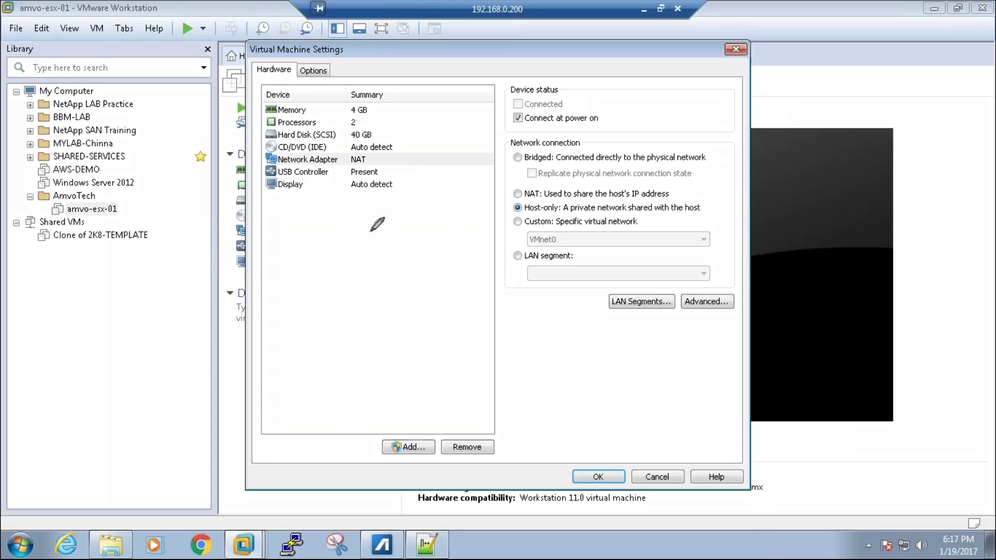
Step: Sketch an on-screen diagram explaining the Host-only network, then clear the annotation ink
mouse_move(323, 232)
mouse_down()
mouse_move(407, 203)
mouse_move(504, 306)
mouse_move(390, 390)
mouse_move(284, 218)
mouse_move(358, 191)
mouse_up()
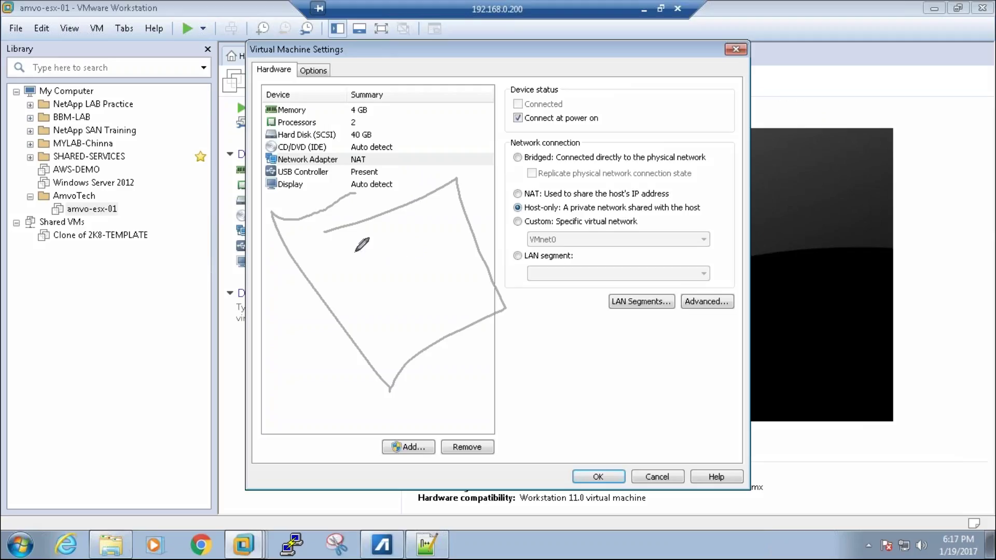
mouse_move(353, 251)
mouse_down()
mouse_move(358, 259)
mouse_move(378, 250)
mouse_move(364, 243)
mouse_move(396, 238)
mouse_move(380, 229)
mouse_move(407, 230)
mouse_move(424, 216)
mouse_move(418, 205)
mouse_move(404, 216)
mouse_up()
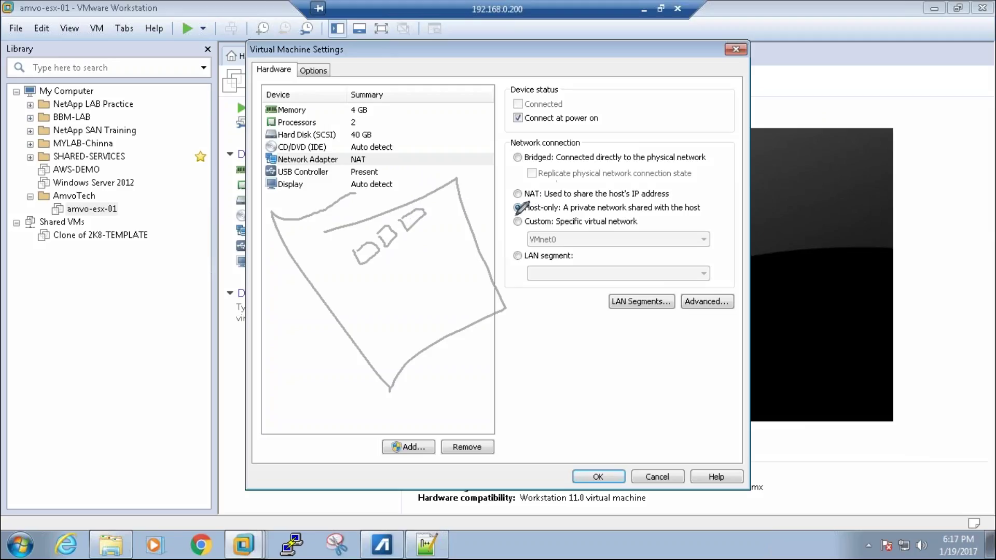
drag(515, 215, 538, 212)
drag(421, 224, 377, 262)
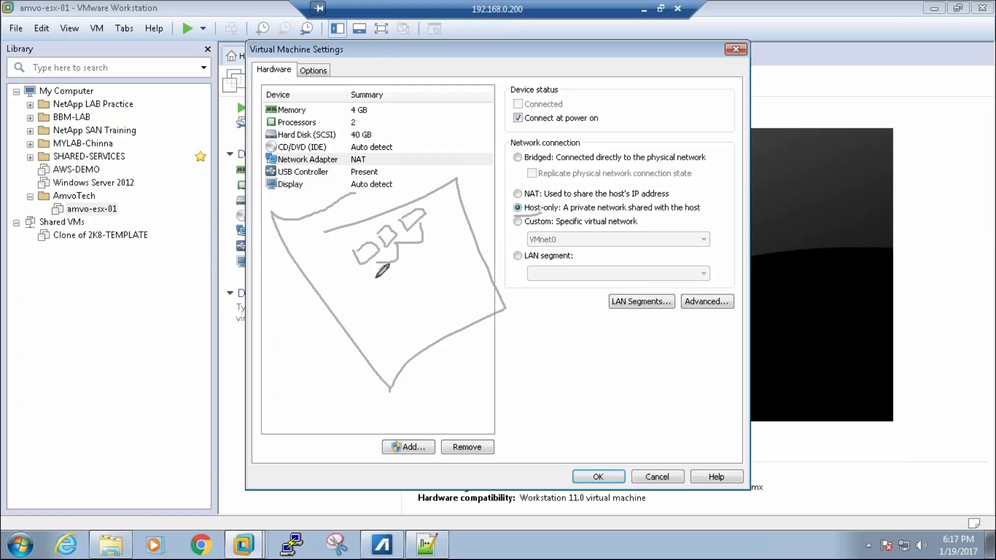
drag(366, 311, 373, 300)
mouse_move(295, 280)
mouse_down()
mouse_move(327, 305)
mouse_move(448, 299)
mouse_up()
drag(456, 222, 583, 74)
mouse_move(545, 104)
mouse_down()
mouse_move(605, 168)
mouse_move(570, 87)
mouse_up()
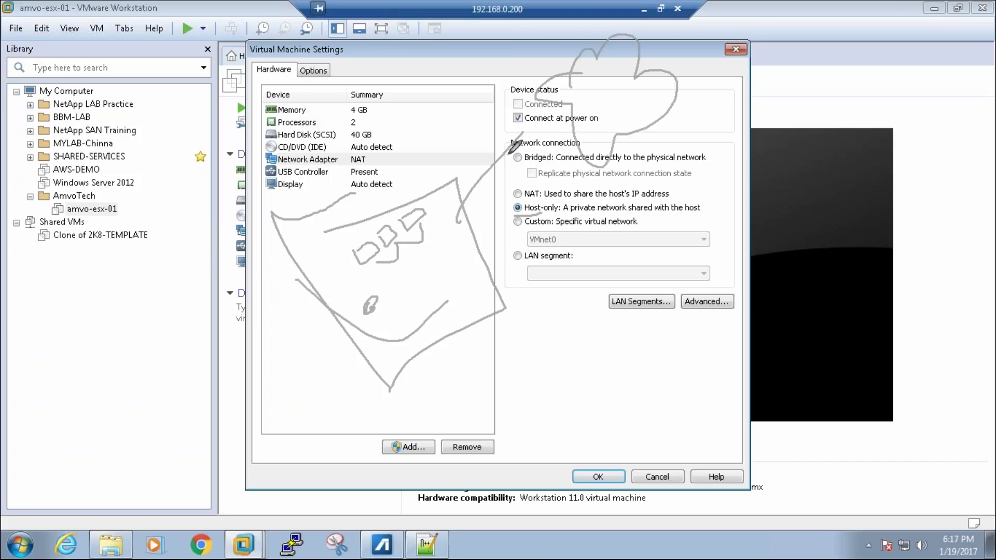
drag(508, 151, 582, 110)
mouse_move(418, 189)
mouse_down()
mouse_move(353, 306)
mouse_move(412, 191)
mouse_up()
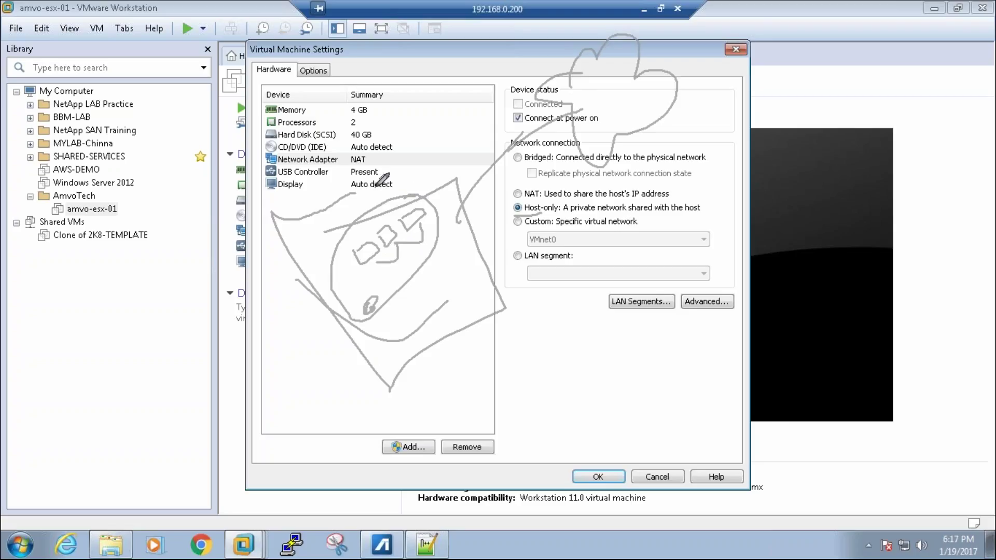
key(e)
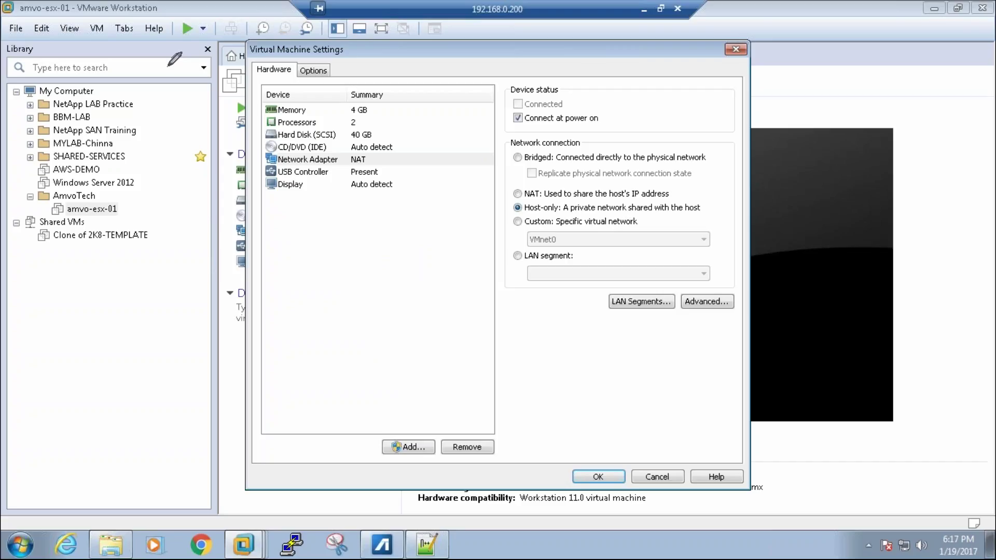
Step: Try Bridged with physical connection state replication, then revert to Host-only and save the settings
click(526, 161)
click(538, 175)
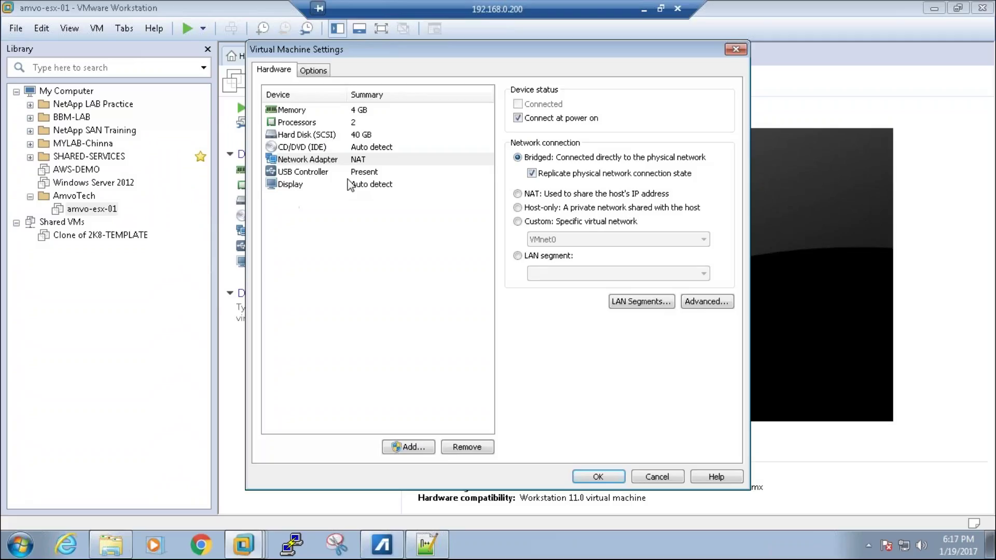
click(518, 208)
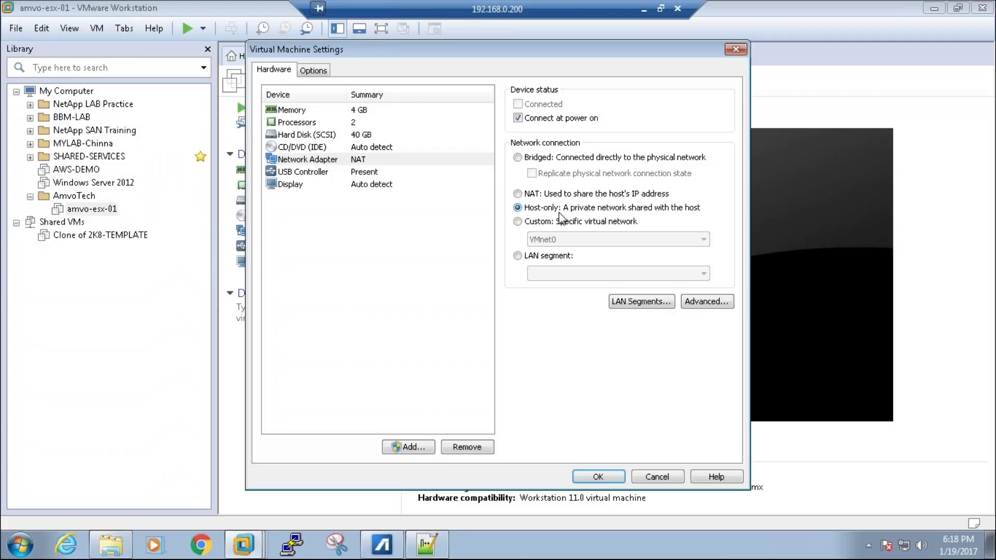
click(615, 480)
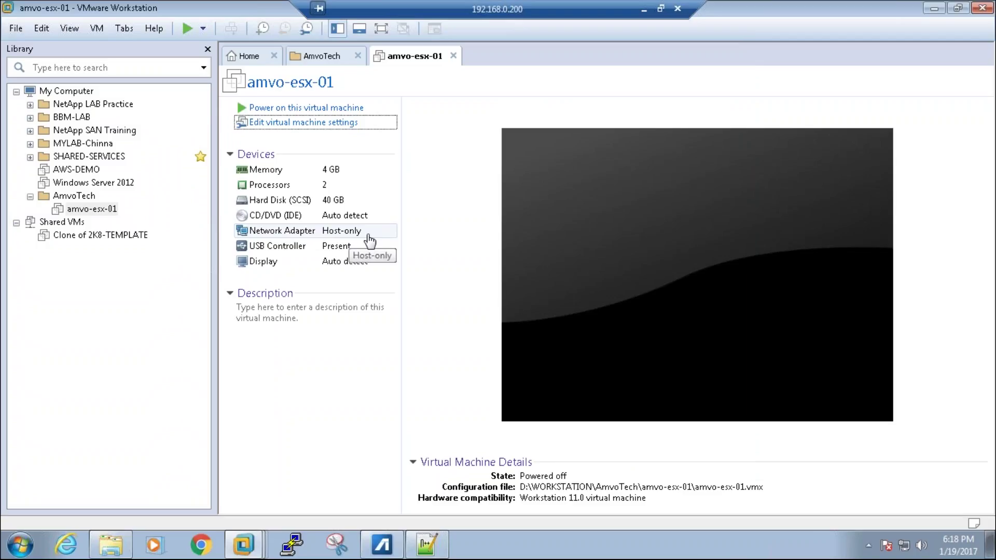
Step: Set amvo-esx-01's CD/DVD (IDE) drive to use an ISO image file
click(336, 125)
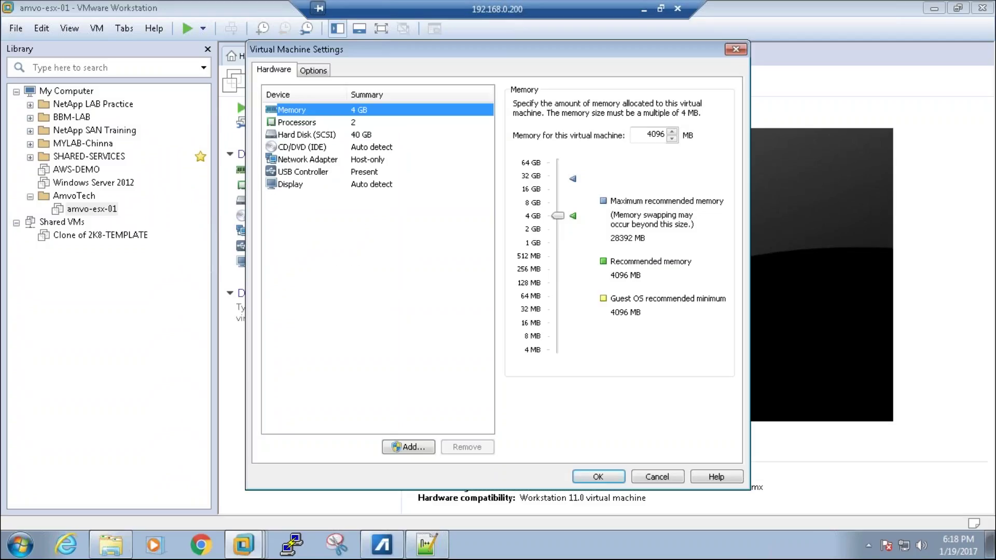
click(373, 150)
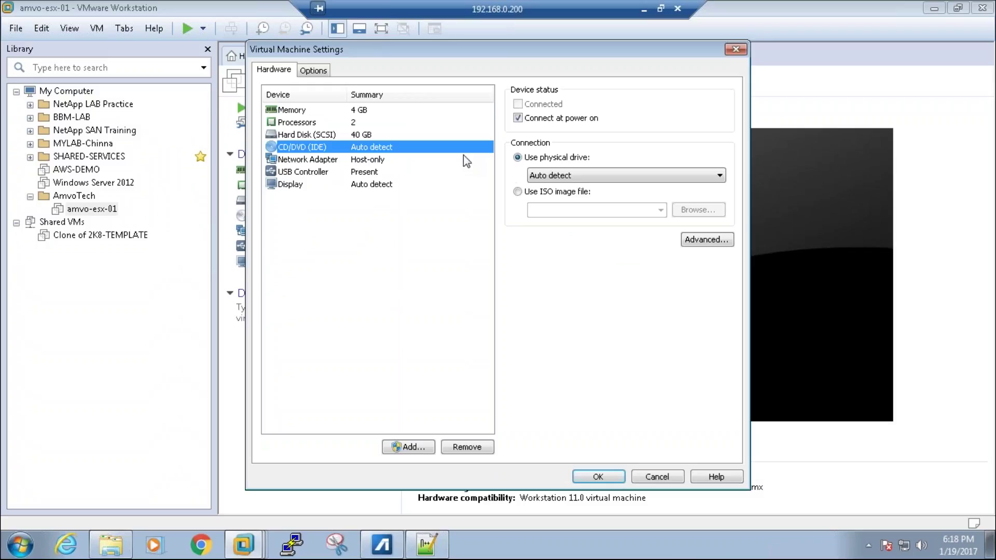
click(518, 191)
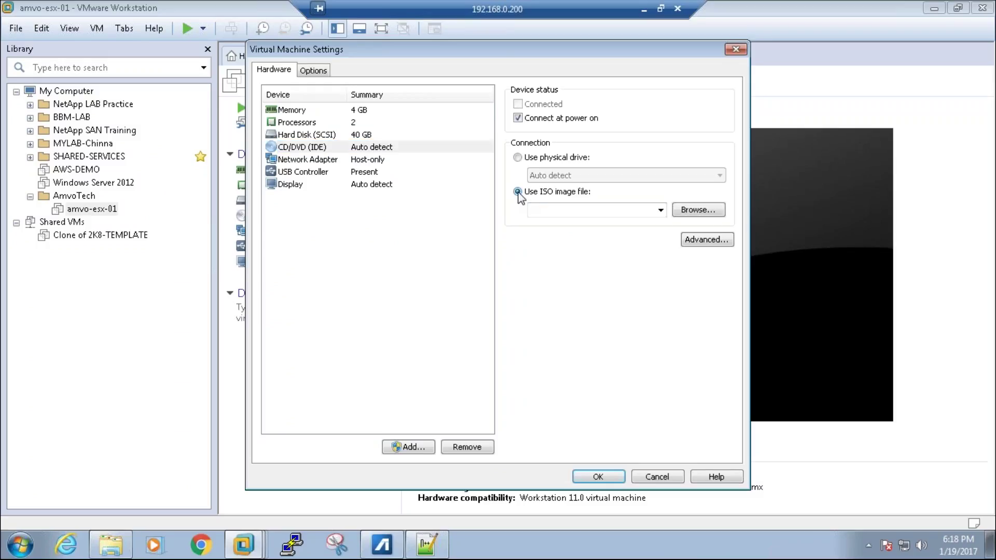
click(694, 210)
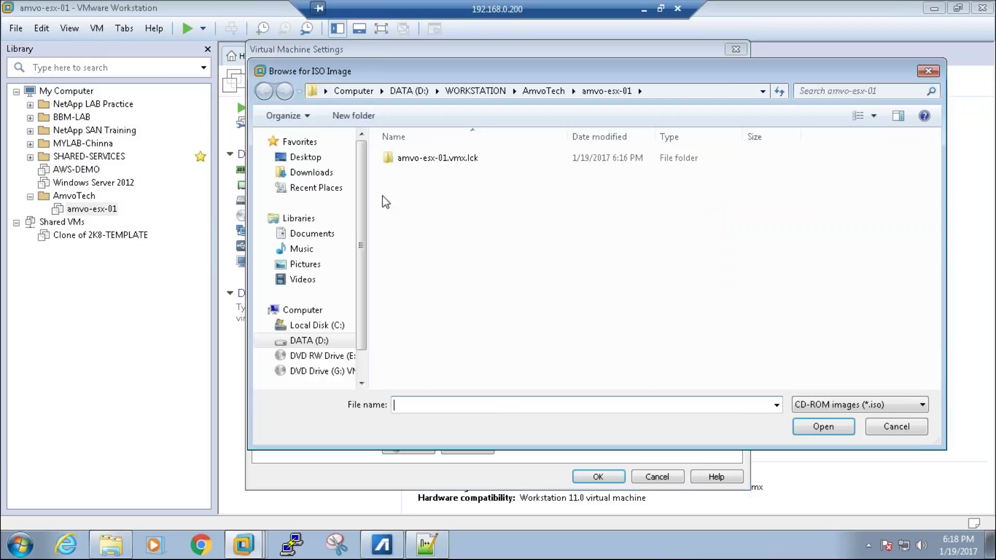
Step: Choose VMware-VMvisor-Installer-6.0.0-2494585.x86_64 from D:\SoftwareRepository\VMware Software\vSphere 6.0 Collection and save
click(409, 91)
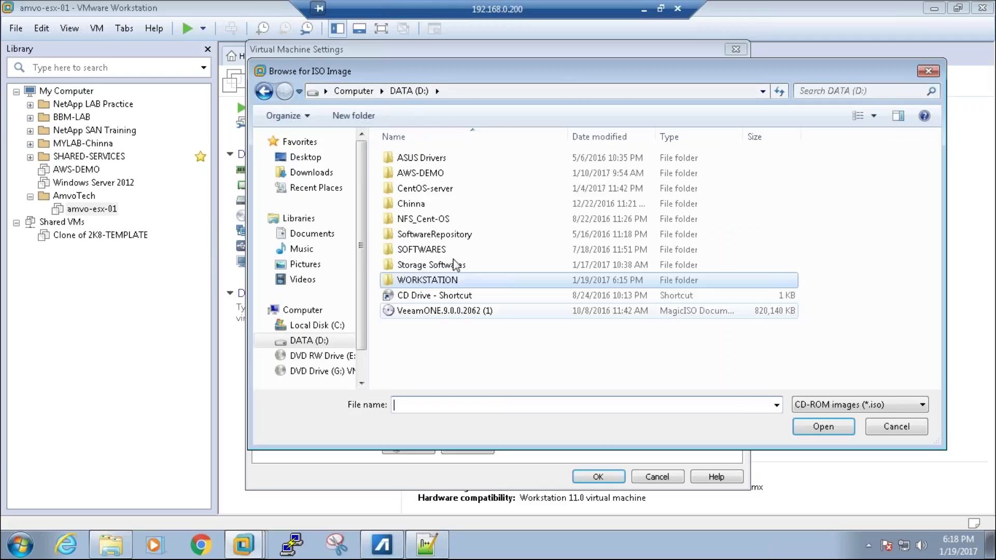
double_click(447, 234)
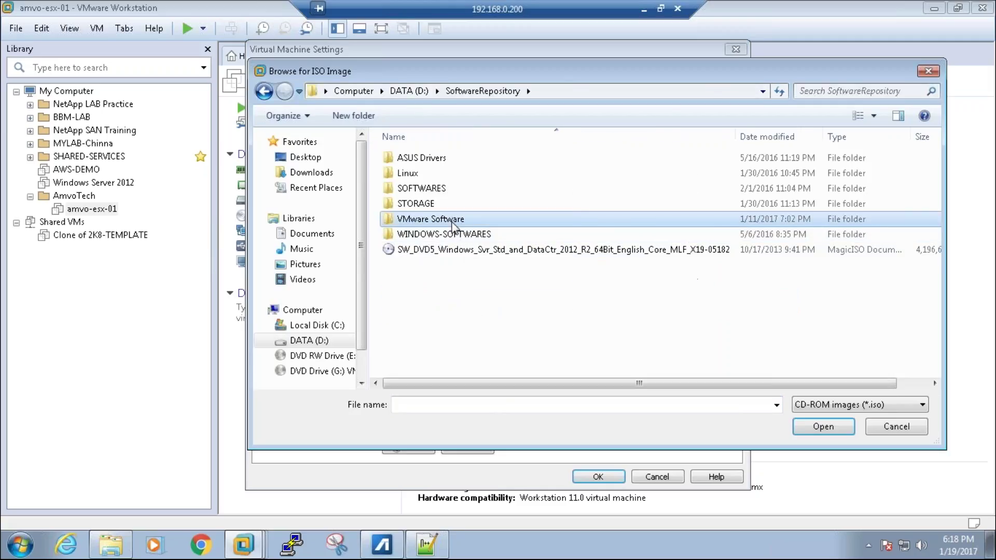
double_click(453, 222)
double_click(467, 297)
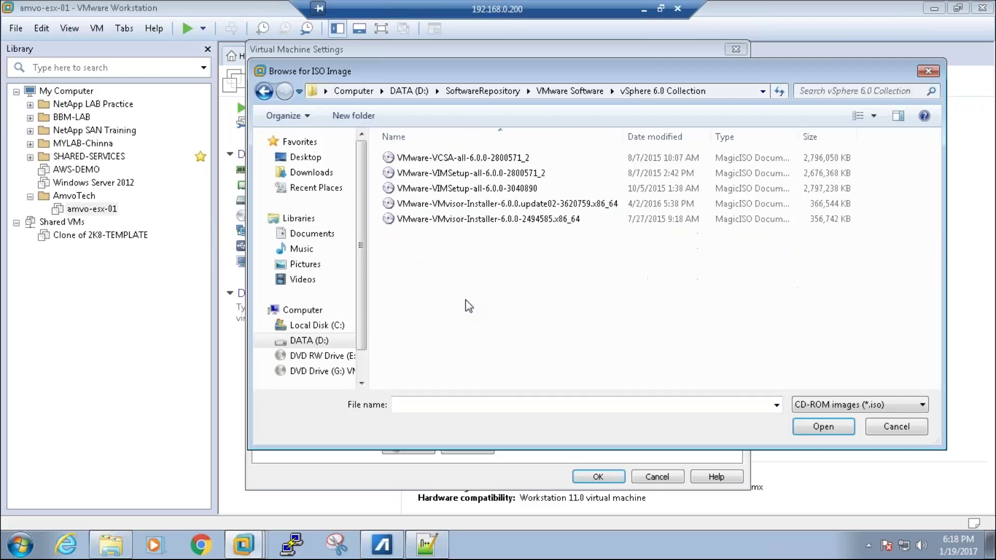
click(507, 224)
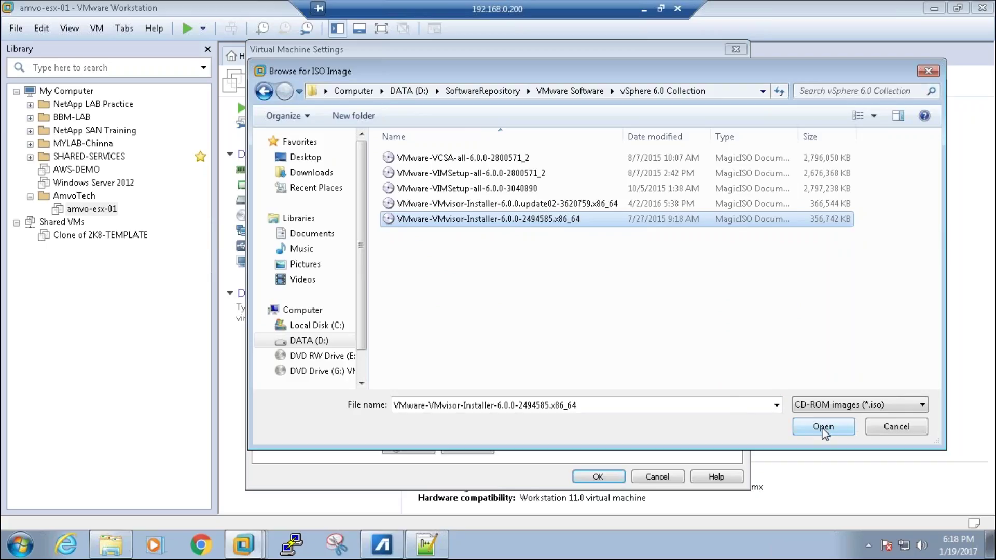
click(824, 427)
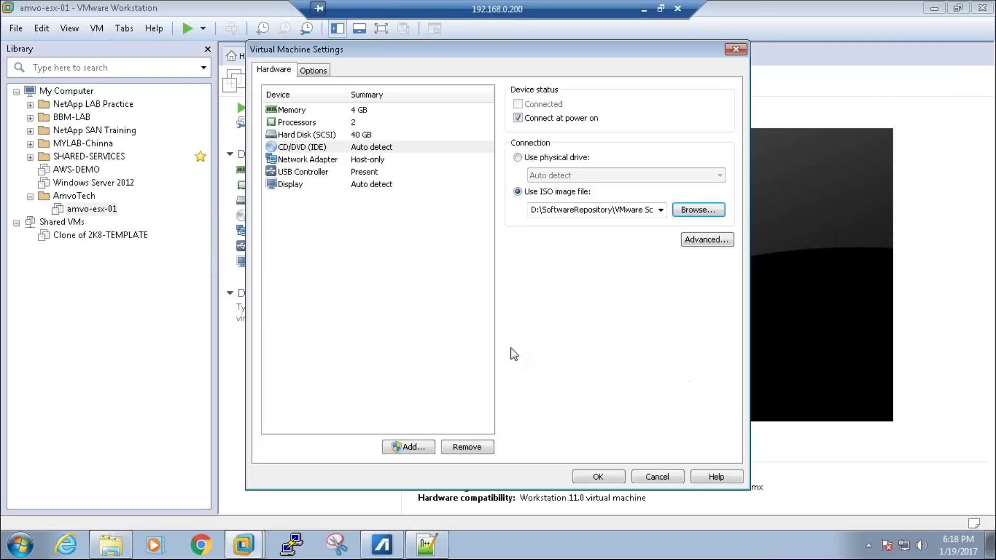
click(598, 477)
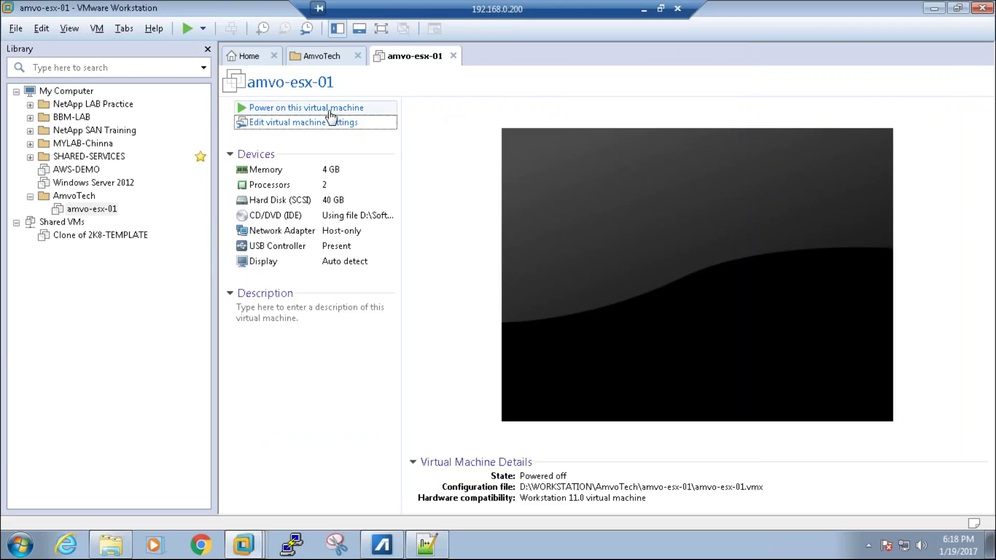
Step: Power on amvo-esx-01 and boot the ESXi Installer entry from the boot menu
click(329, 109)
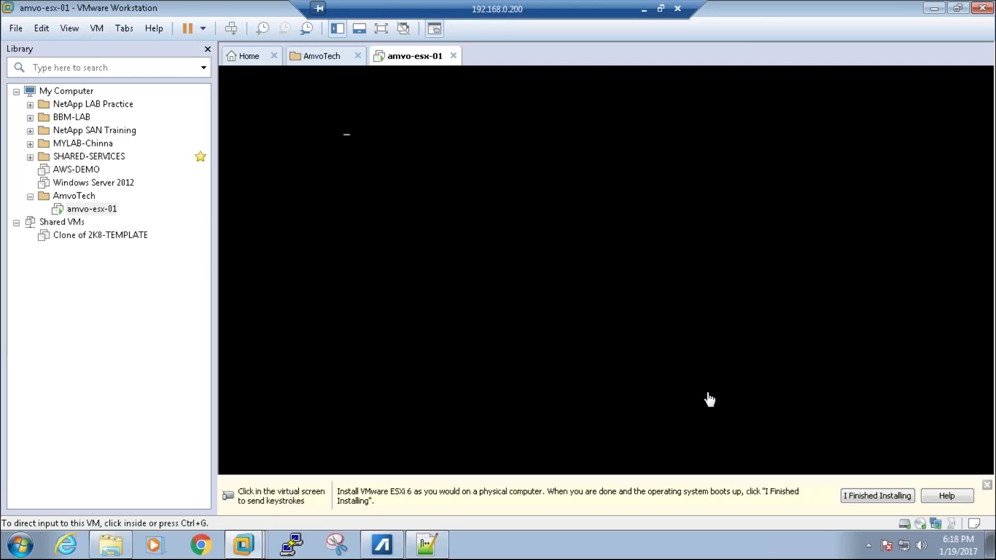
click(687, 376)
key(Down)
key(Up)
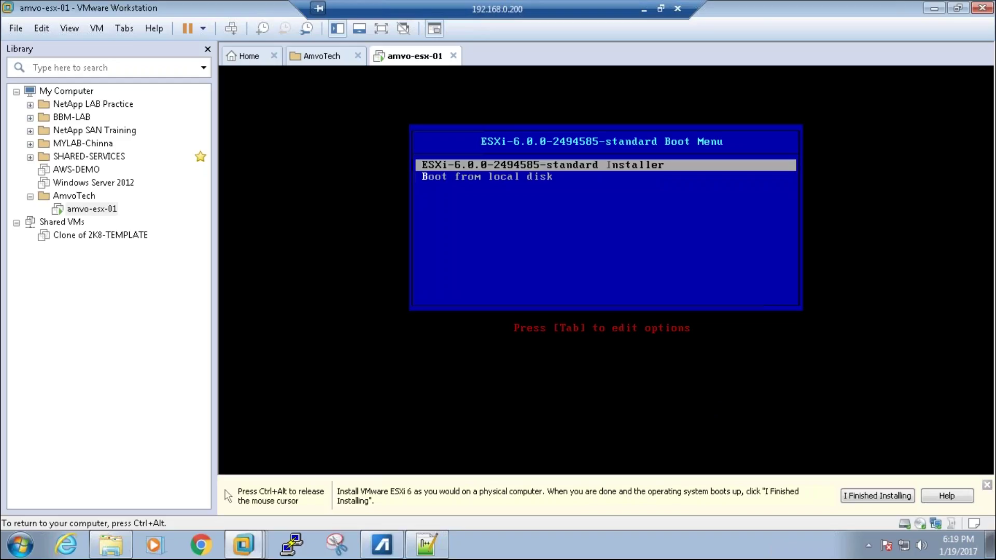
key(Down)
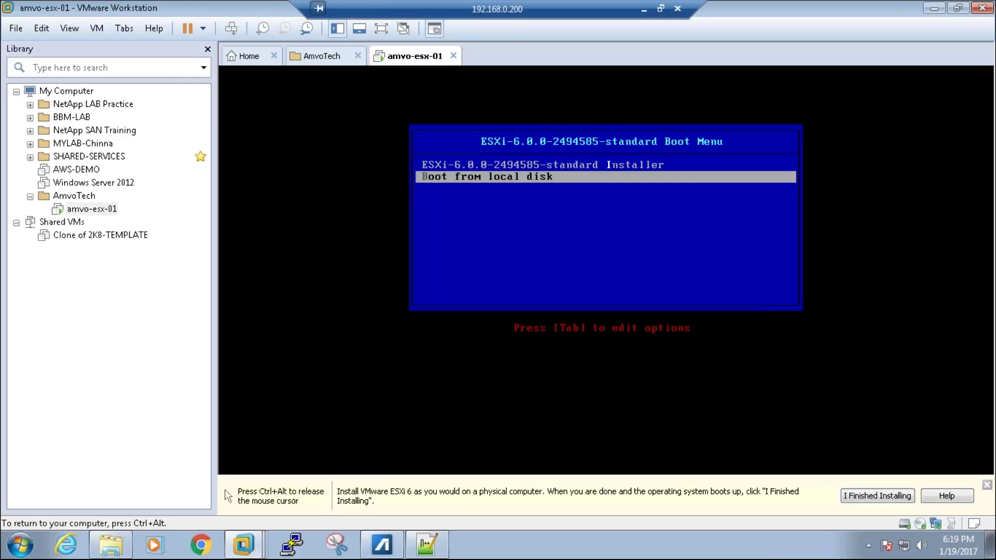
key(Up)
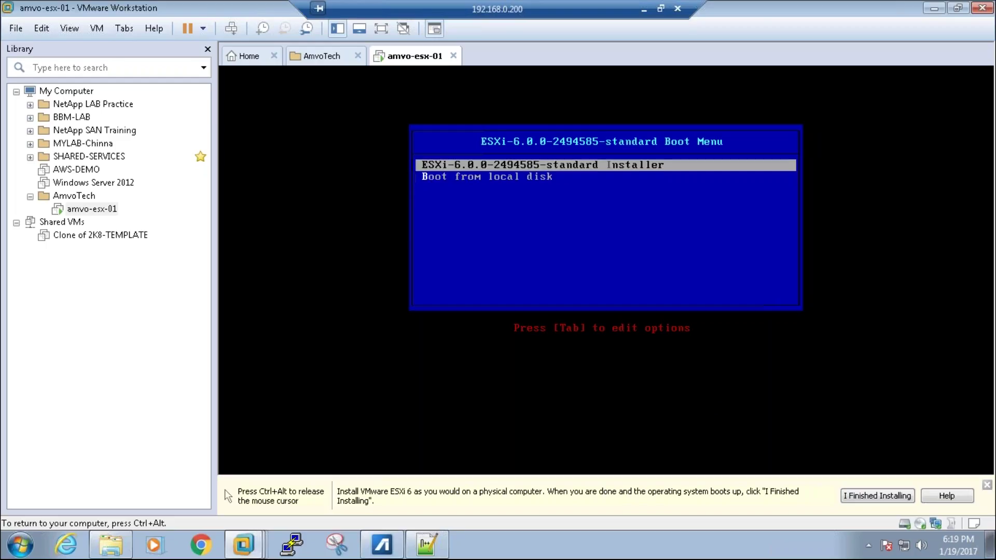
key(Return)
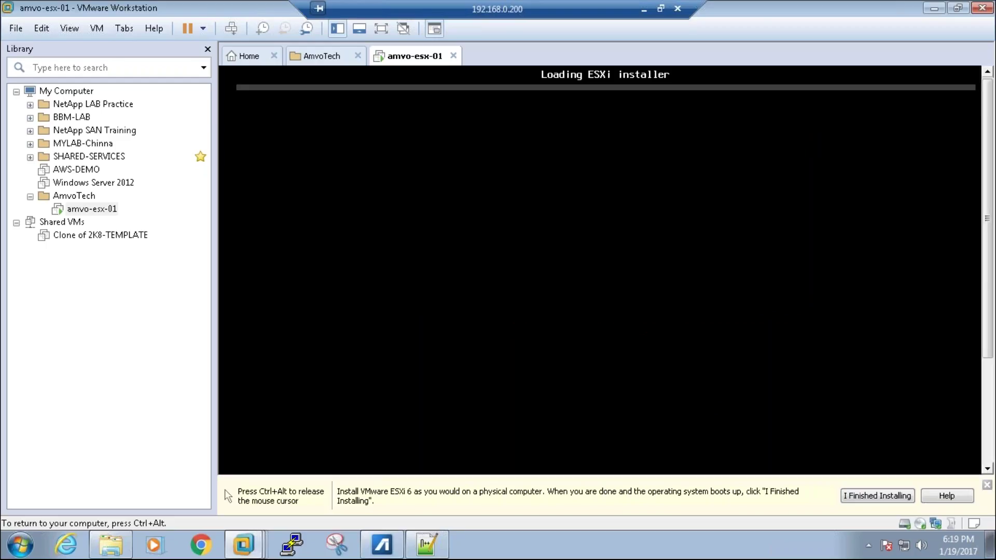
key(ctrl+alt)
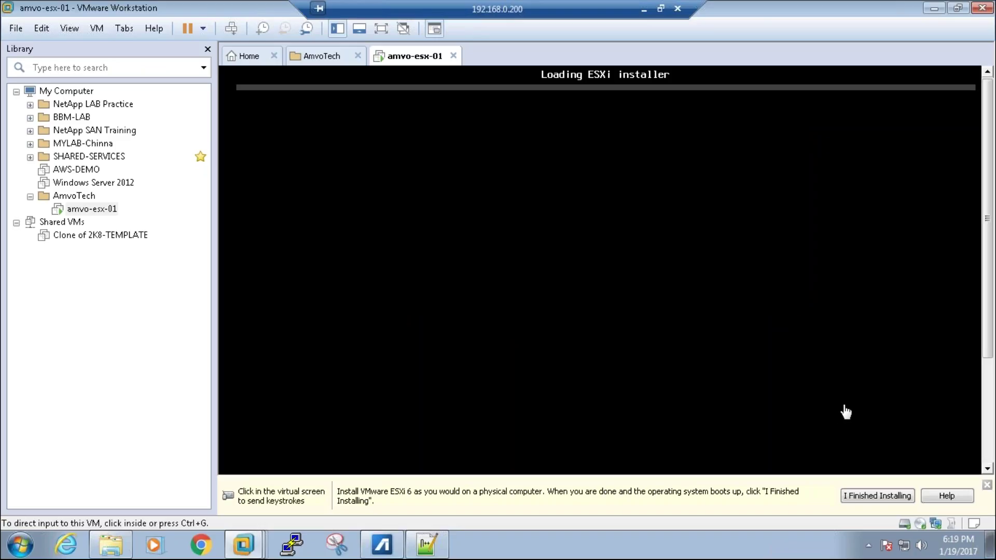
click(987, 485)
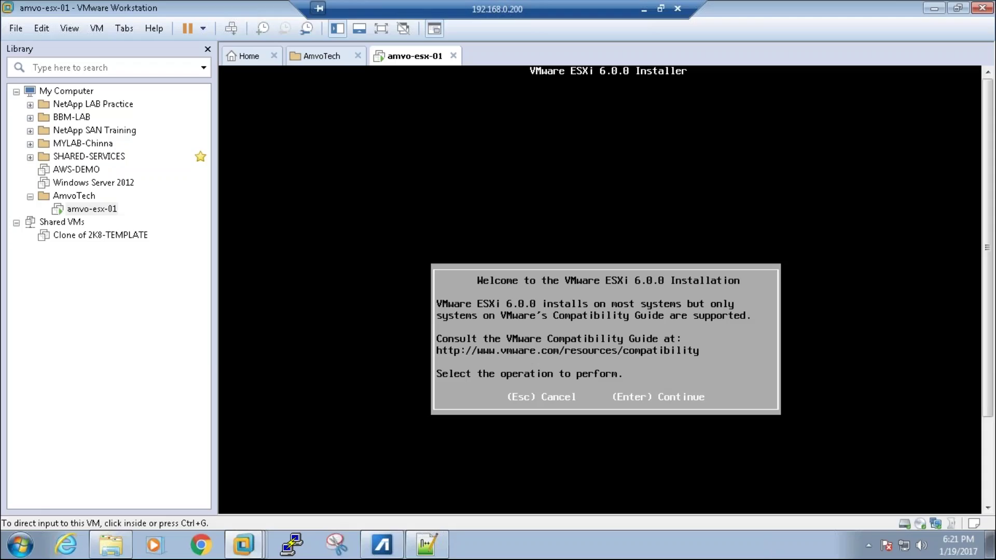
Step: Continue past the ESXi welcome screen and accept the license agreement with F11
click(547, 394)
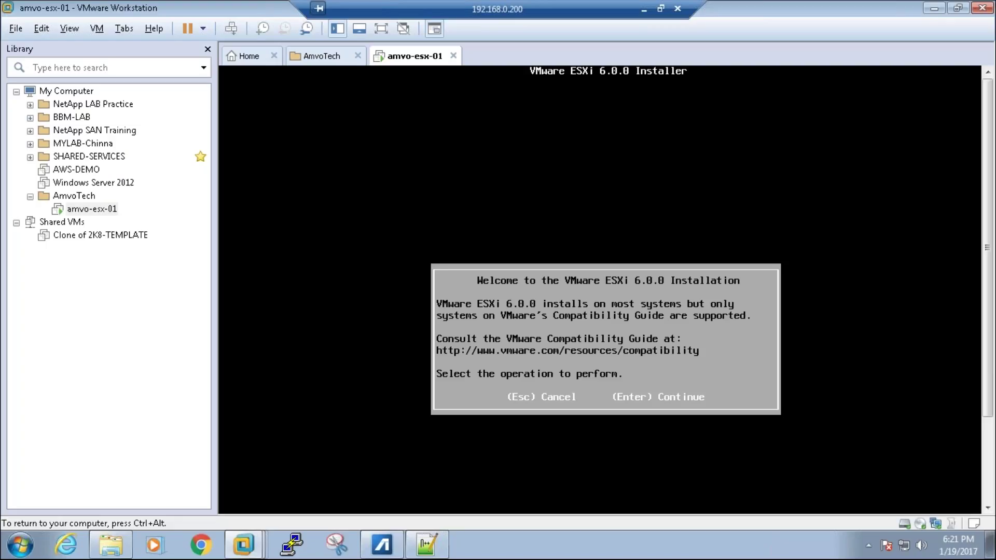
key(ctrl+alt)
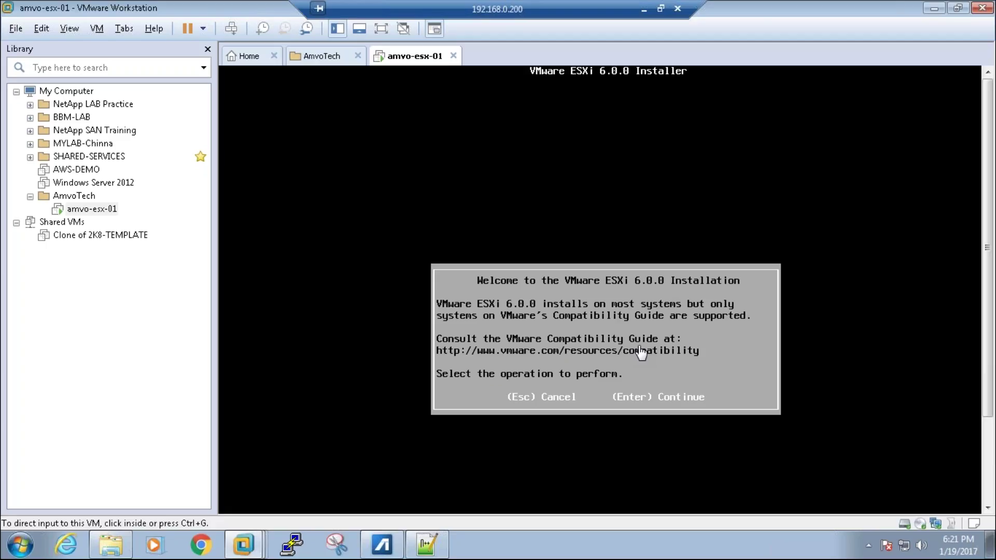
click(689, 359)
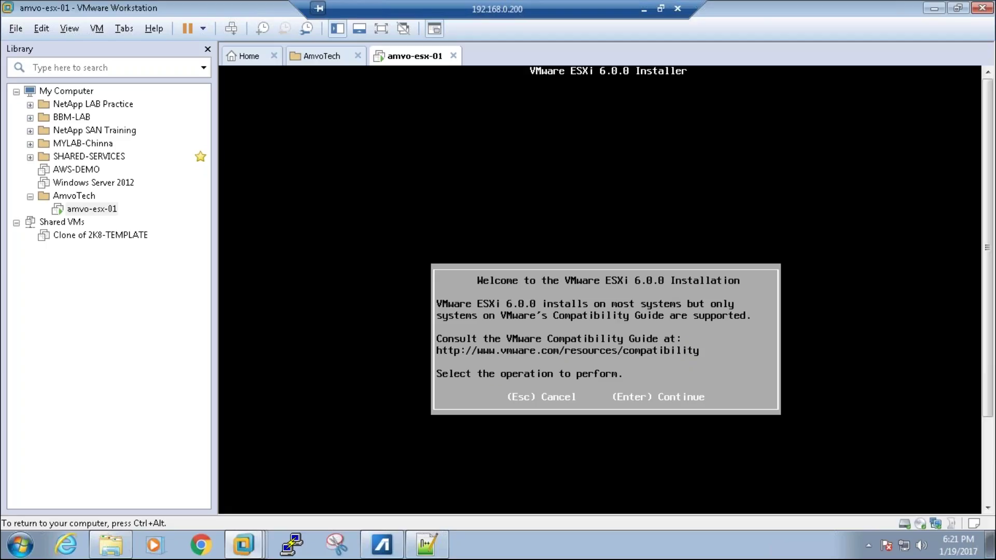
key(Return)
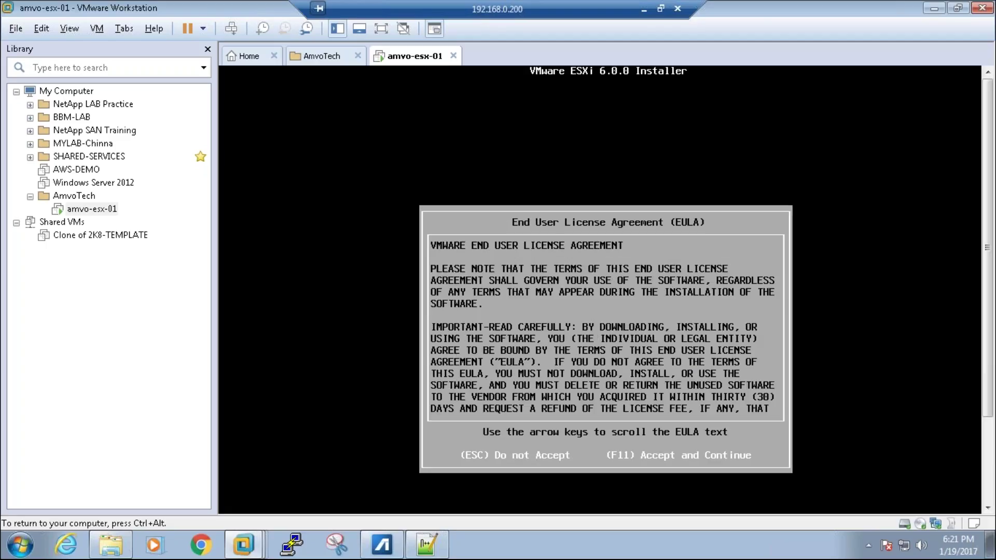
key(F11)
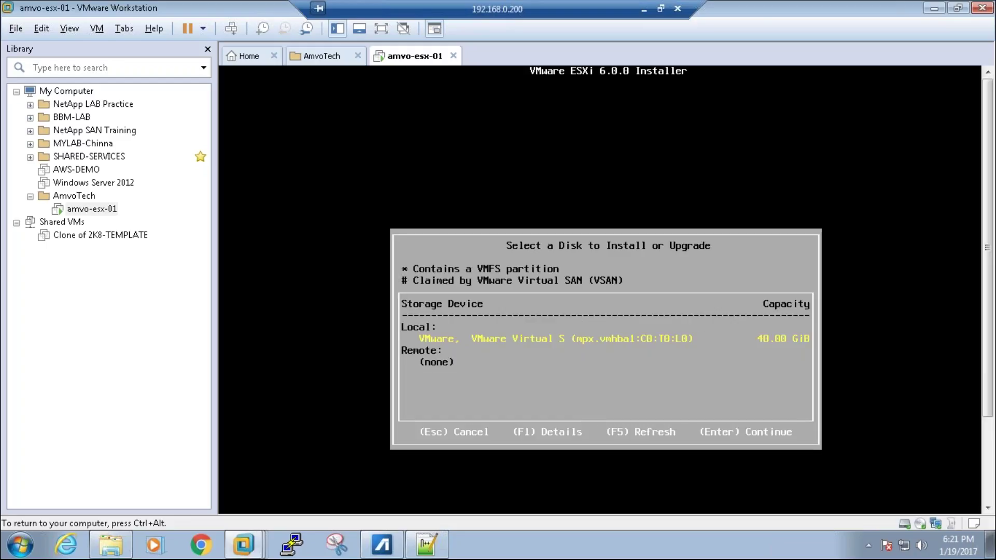
Step: Select the 40 GiB VMware Virtual disk as the ESXi install target
key(ctrl+alt)
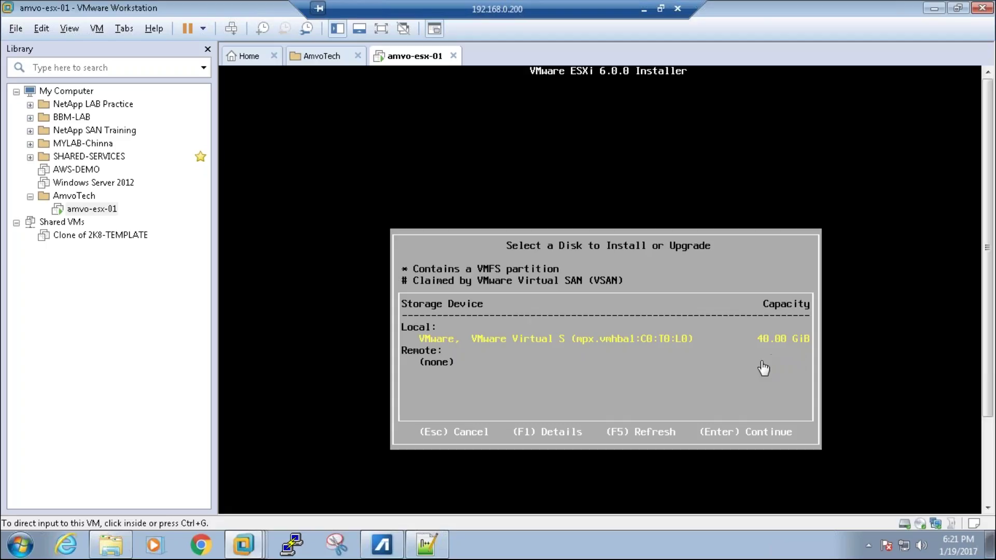
click(684, 366)
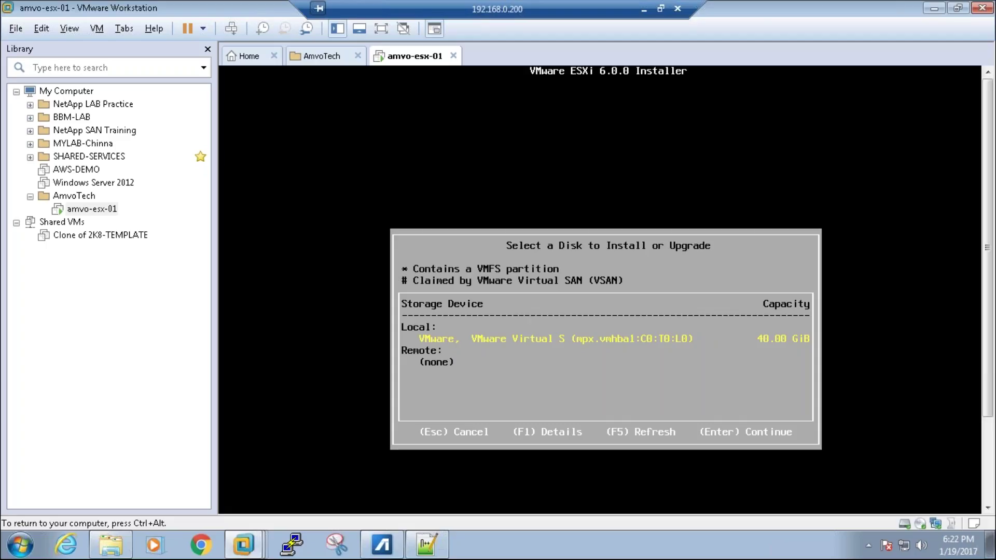
key(Return)
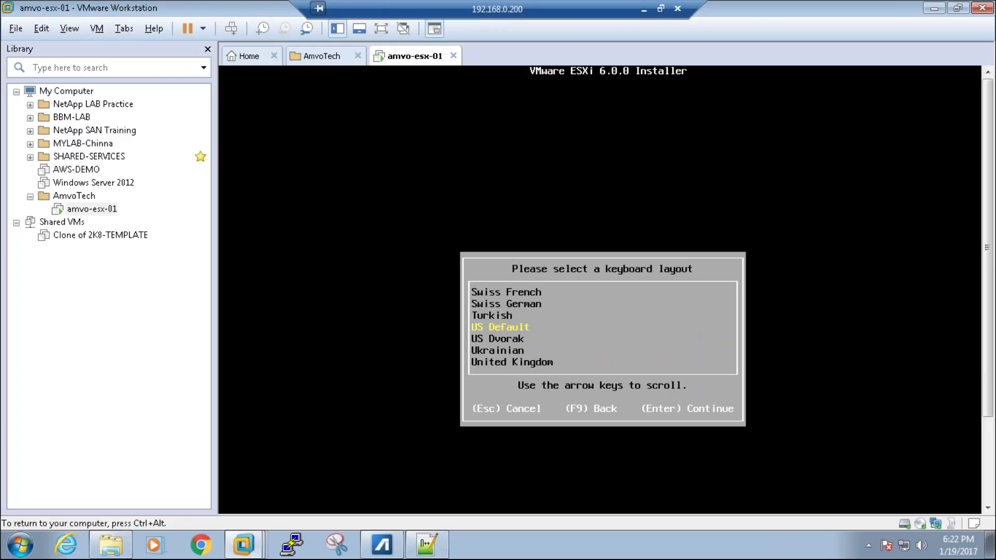
Step: Keep the US Default keyboard layout and enter the root password in both fields
key(Return)
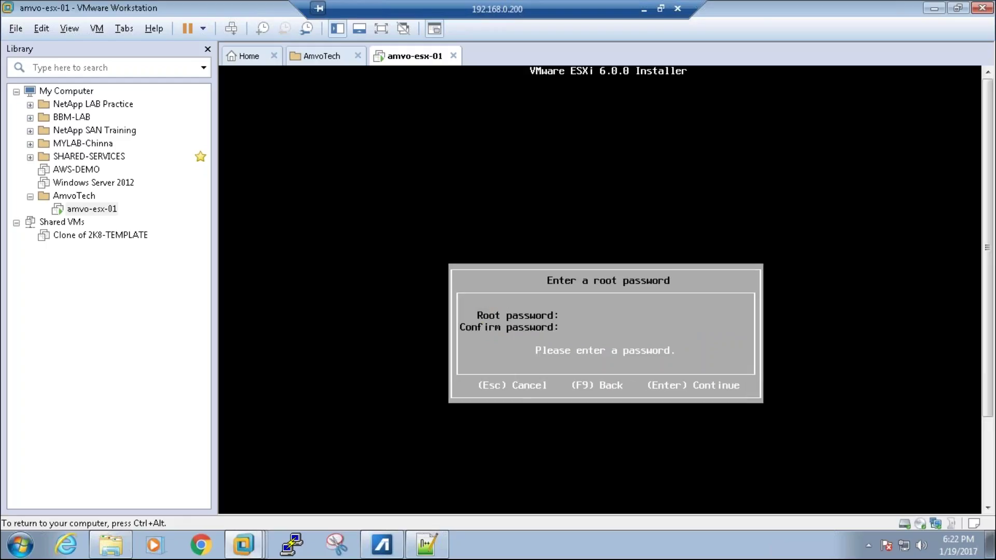
text(*****************)
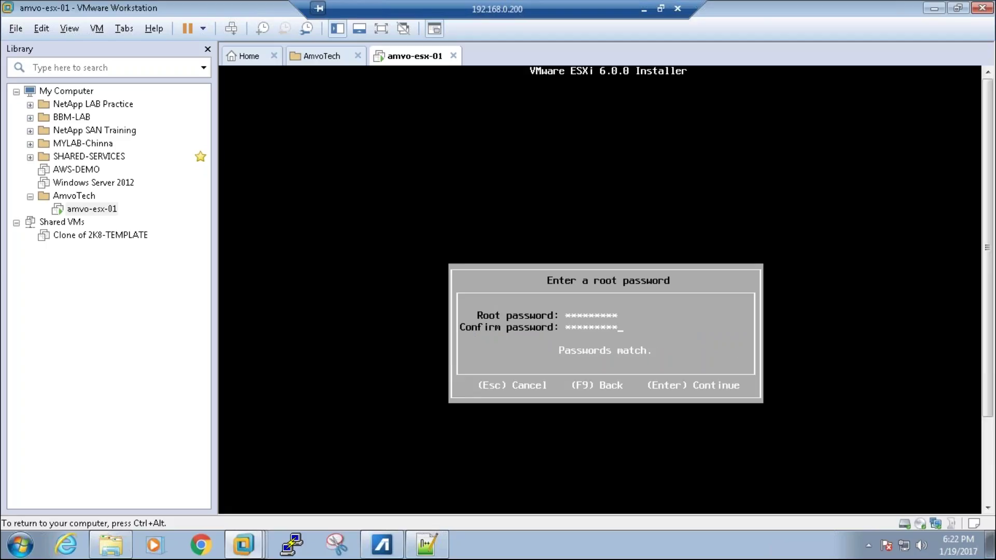
key(ctrl+alt)
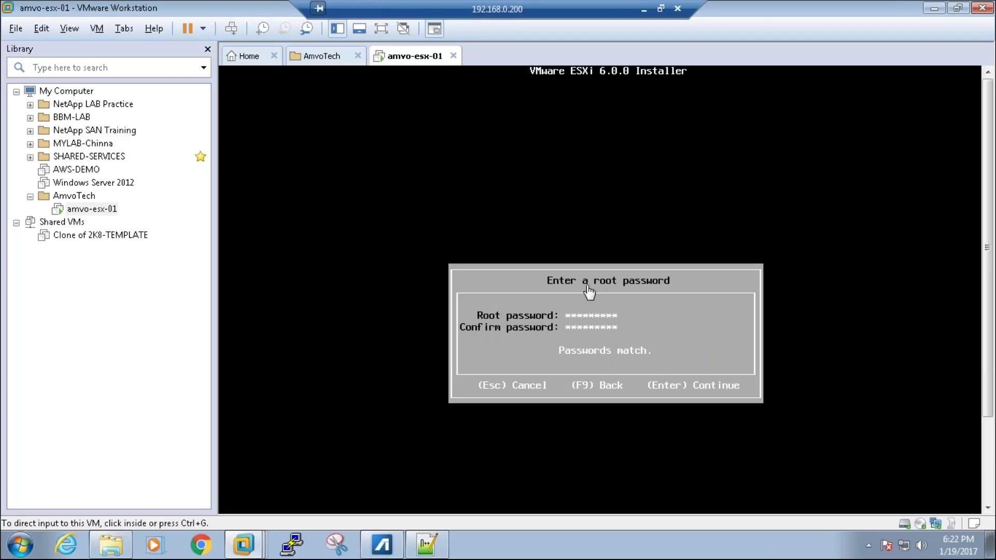
click(613, 291)
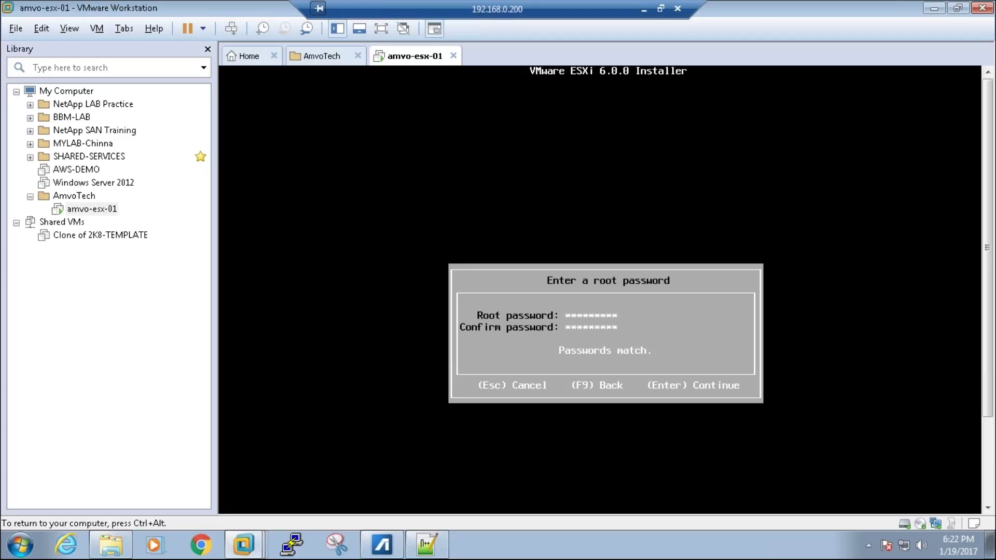
key(Return)
key(ctrl+alt)
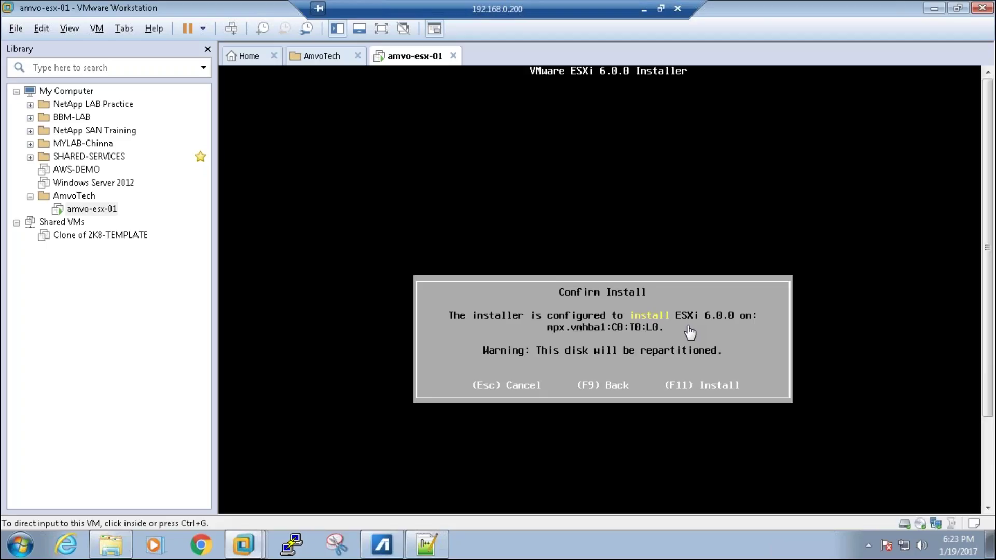
Step: Confirm installing ESXi 6.0.0 onto disk mpx.vmhba1:C0:T0:L0 with F11
click(692, 366)
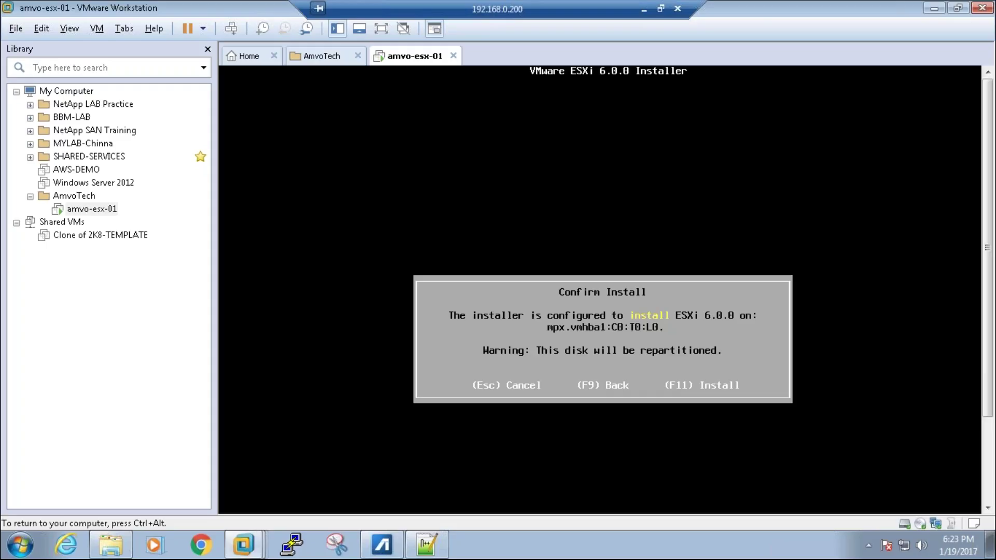
key(F11)
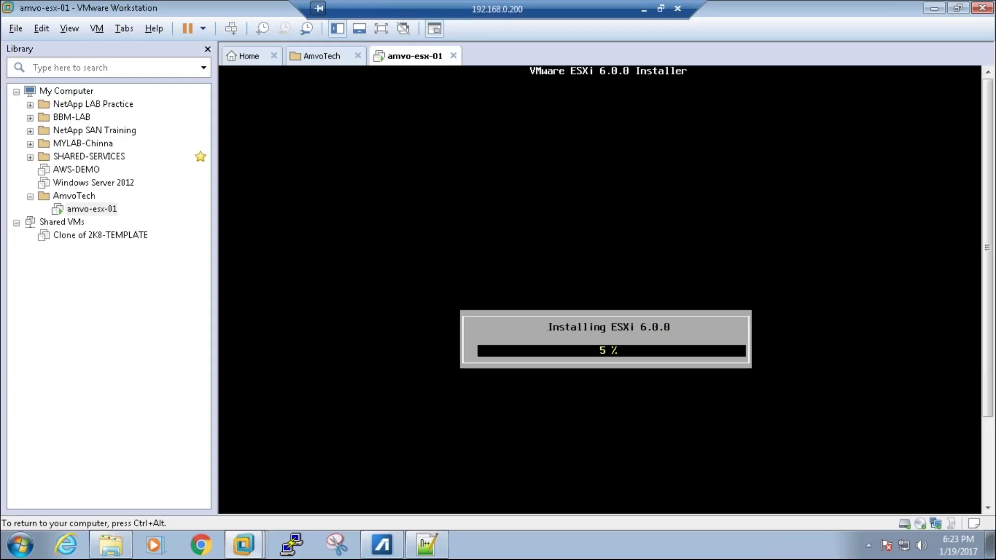
key(ctrl+alt)
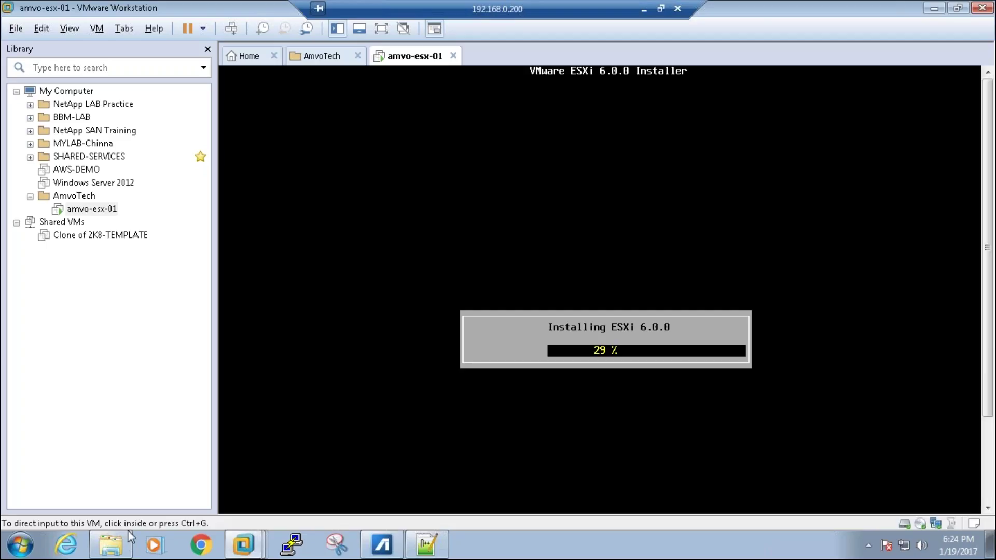
Step: Browse Explorer to DATA (D:) > SoftwareRepository > VMware Software > vSphere 6.0 Collection
click(112, 545)
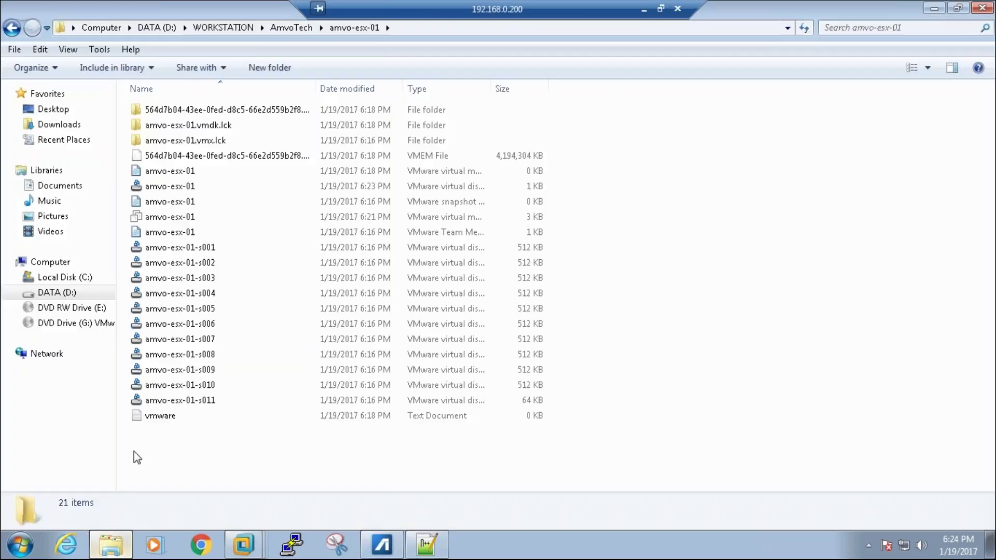
click(226, 29)
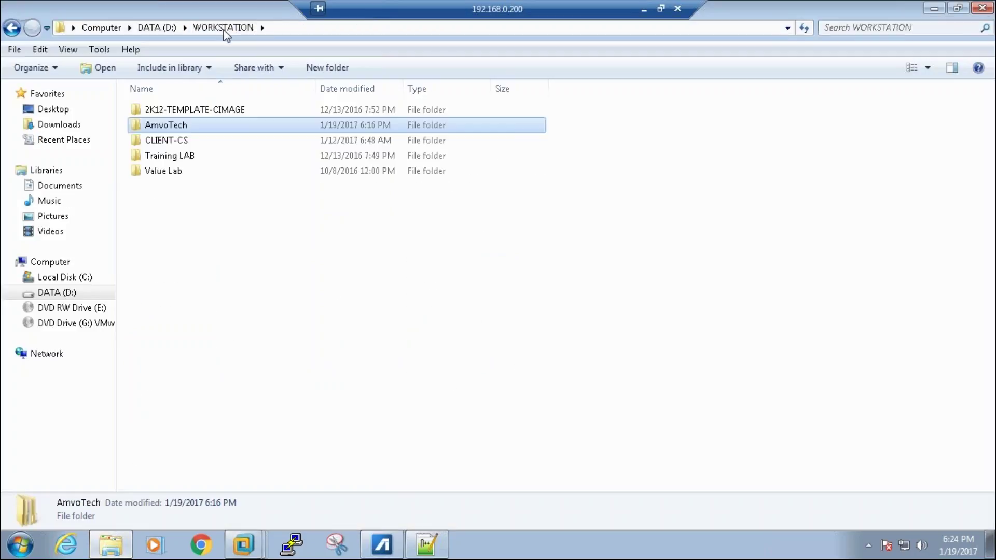
click(150, 29)
double_click(209, 219)
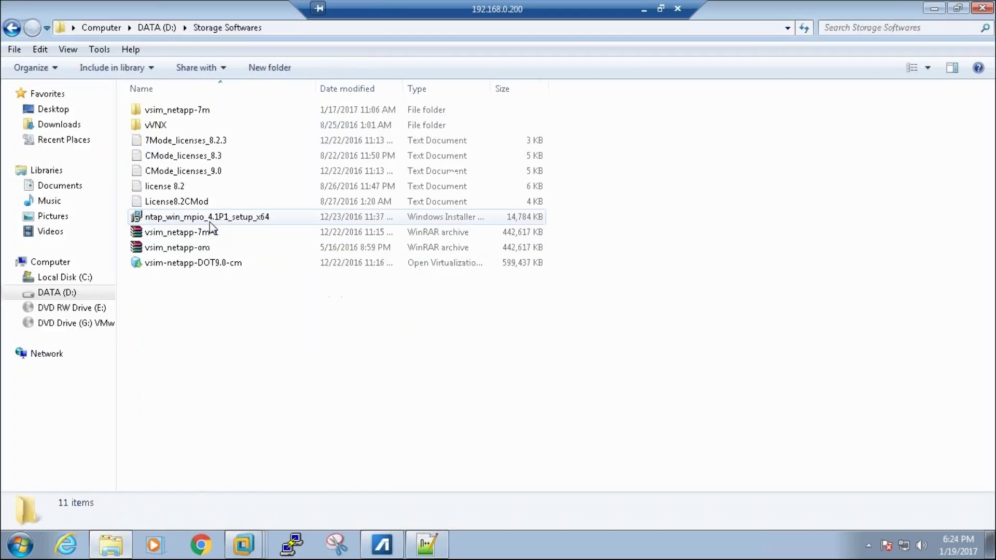
key(BackSpace)
key(Up)
key(Up)
key(Return)
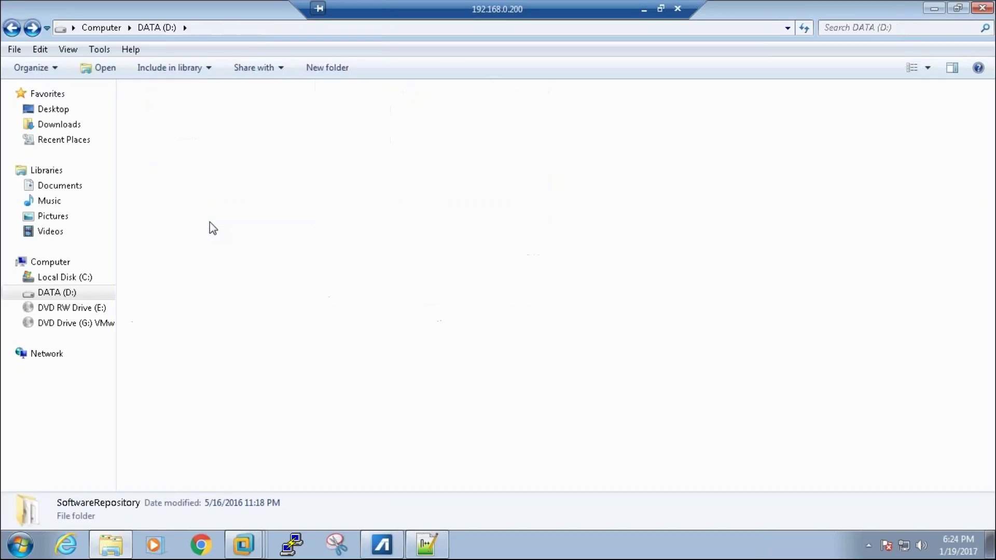
key(Down)
key(Down)
key(Down)
key(Down)
key(Return)
key(Down)
key(Down)
key(Down)
key(Down)
key(Down)
key(Down)
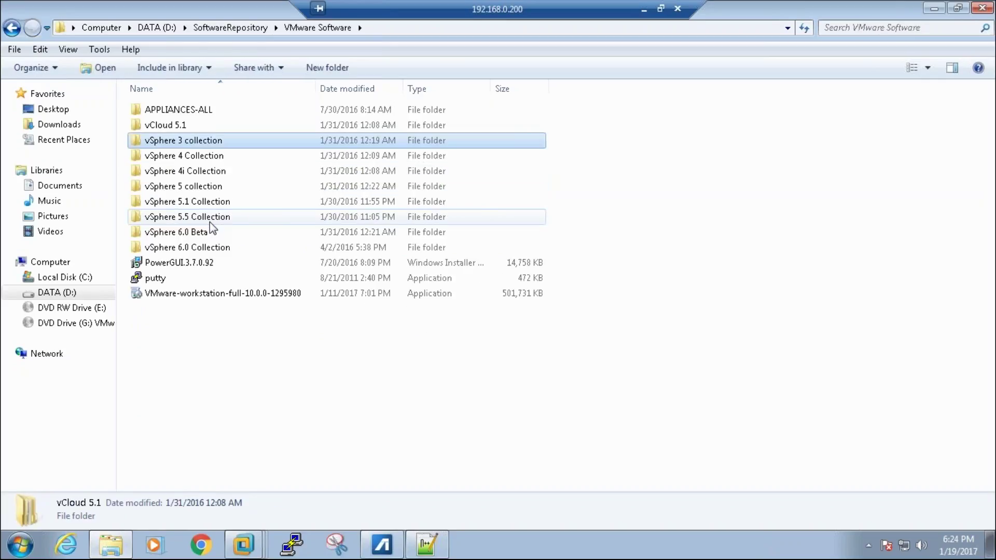
key(Down)
key(Down)
key(Down)
key(Return)
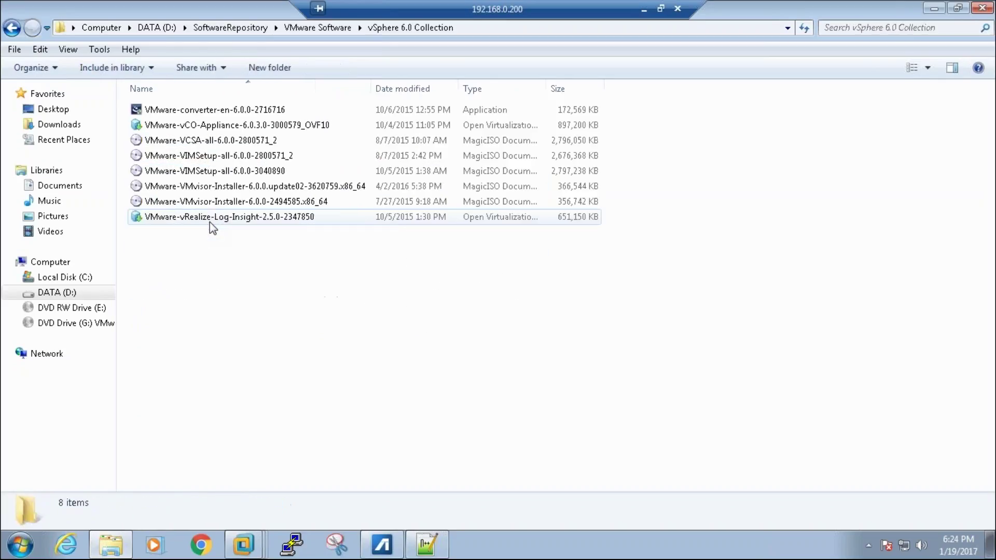
Step: Select the VMvisor 6.0.0-2494585 ISO, compare it with VIMSetup-all-6.0.0-3040890, then close Explorer
click(275, 206)
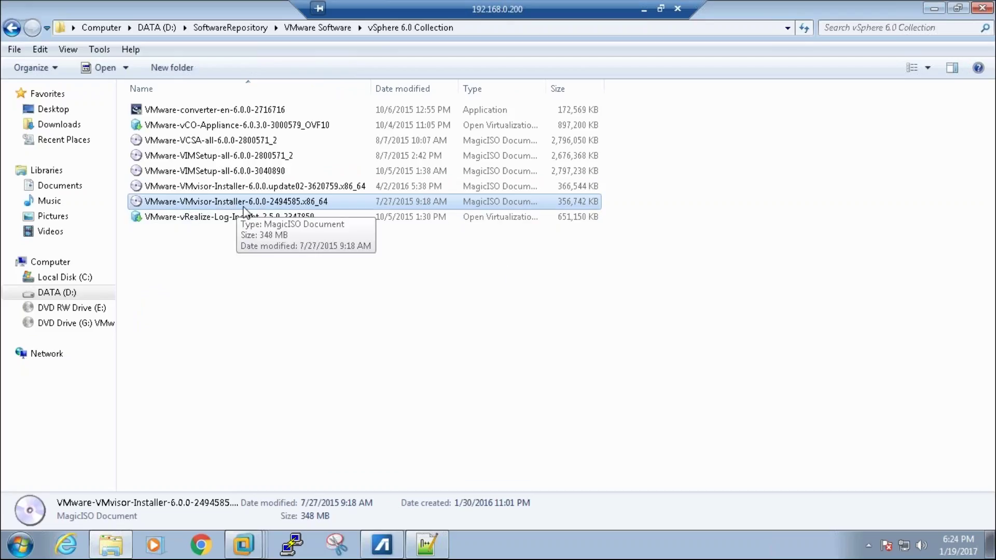
click(183, 175)
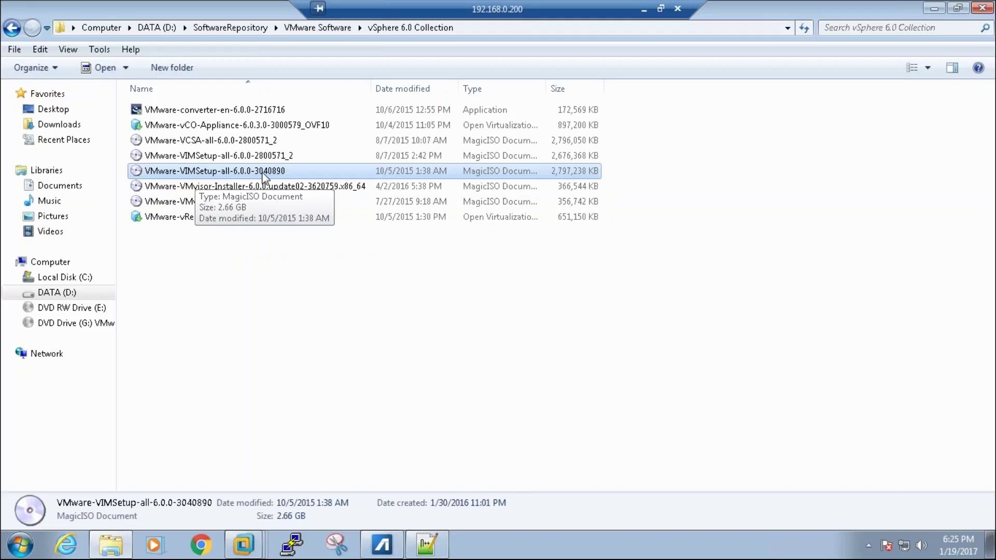
click(249, 217)
click(247, 206)
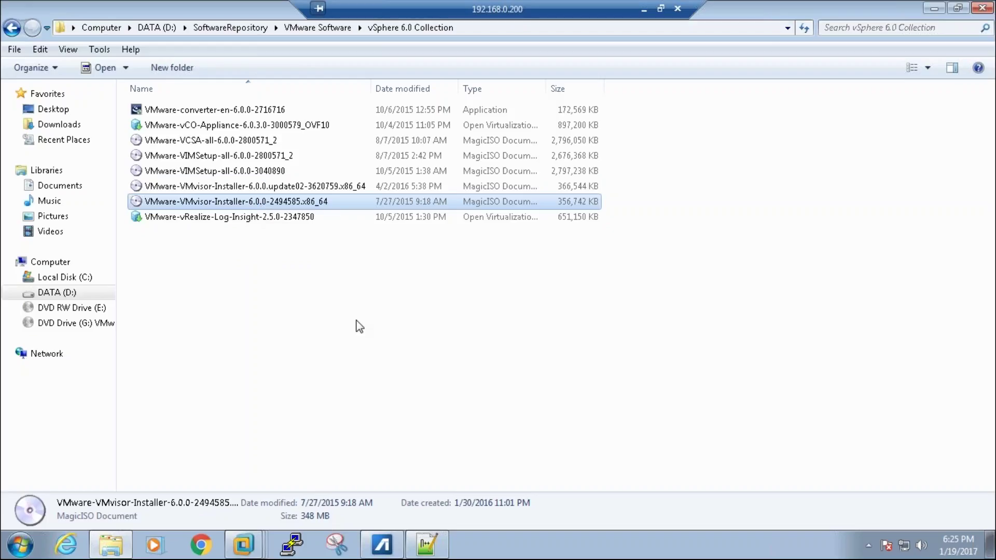
click(982, 8)
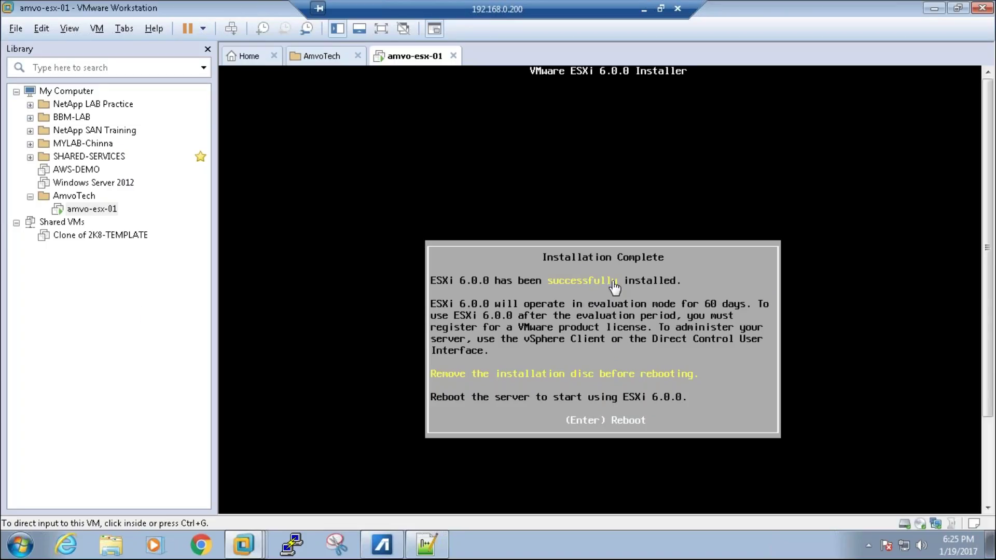
click(657, 361)
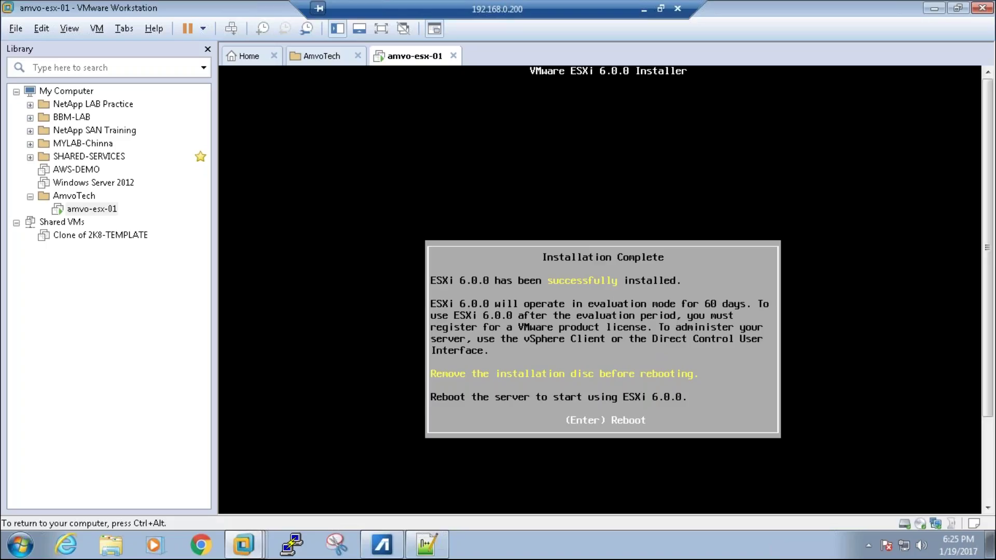
key(Return)
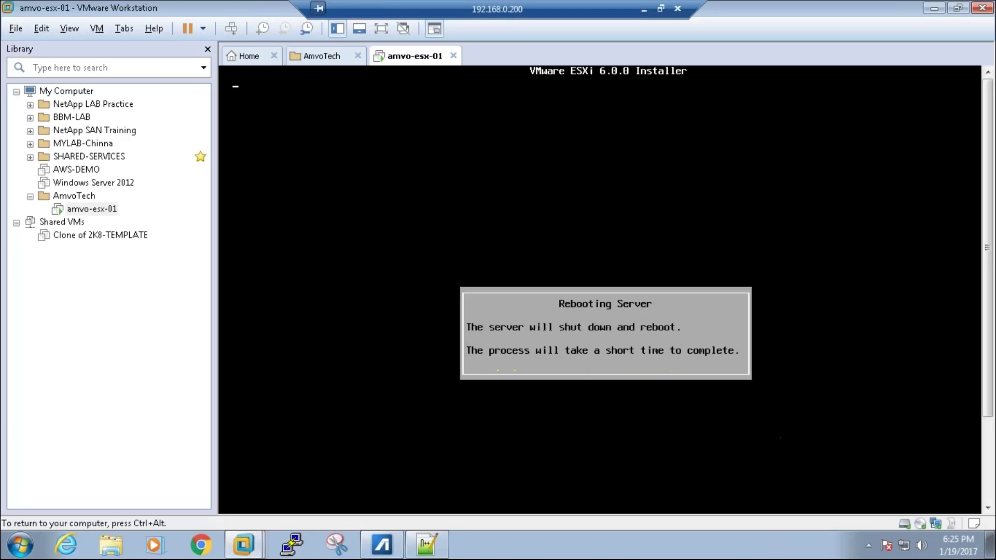
key(ctrl+alt)
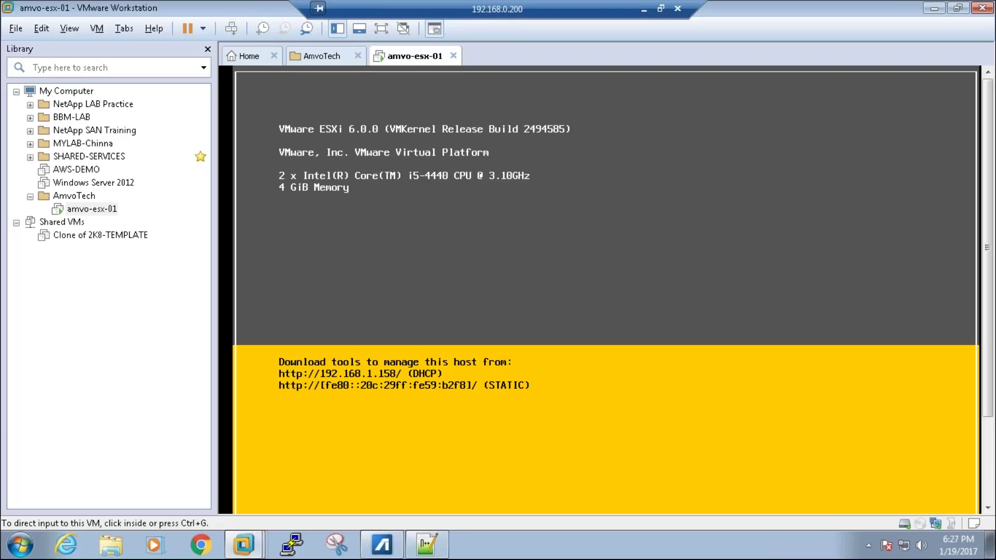
Step: Bring the ESX Install Configure deck on screen and maximize it to slide 10, ESXi Post Installation steps
drag(0, 91, 258, 64)
double_click(258, 64)
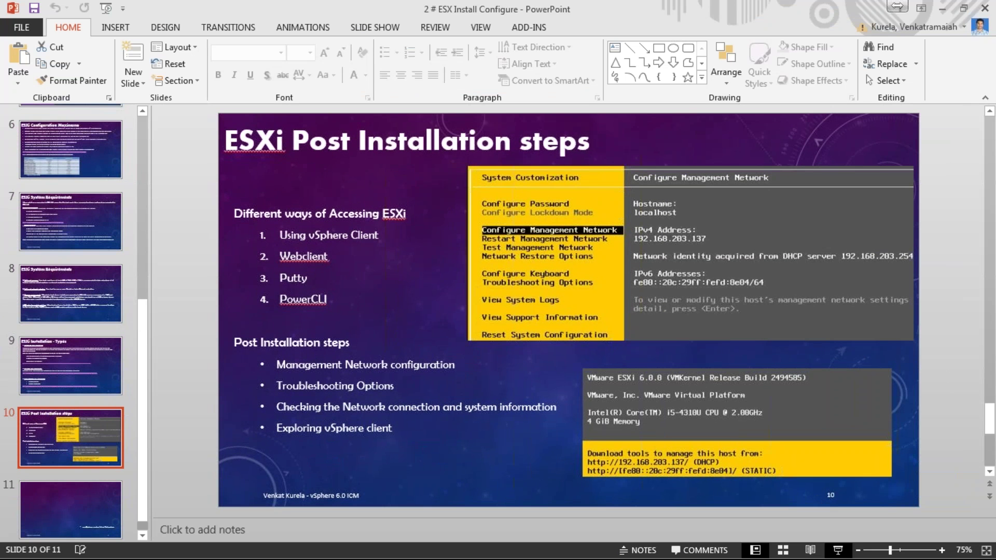
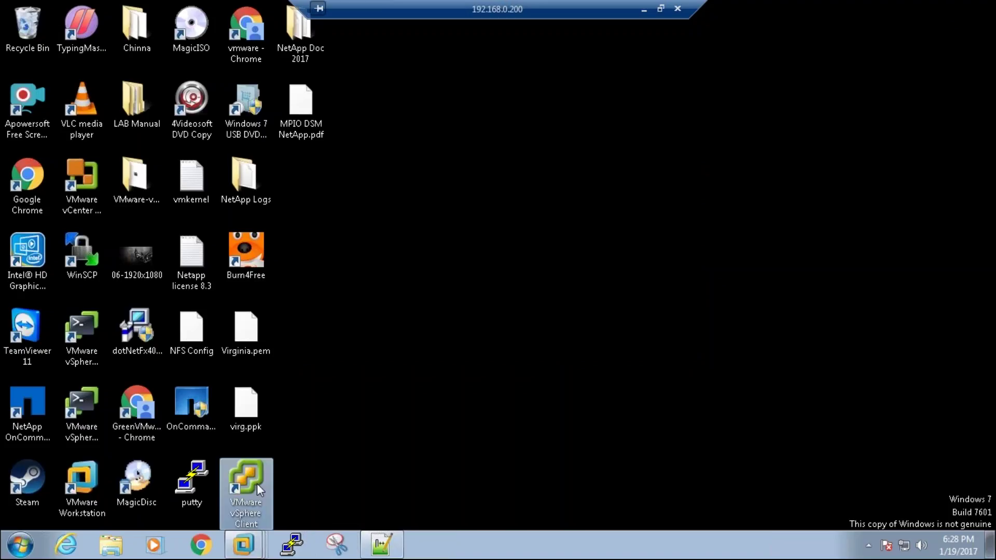
Step: Launch vSphere Client from its desktop shortcut, with 192.168.1.79 prefilled as host address
drag(253, 476, 390, 212)
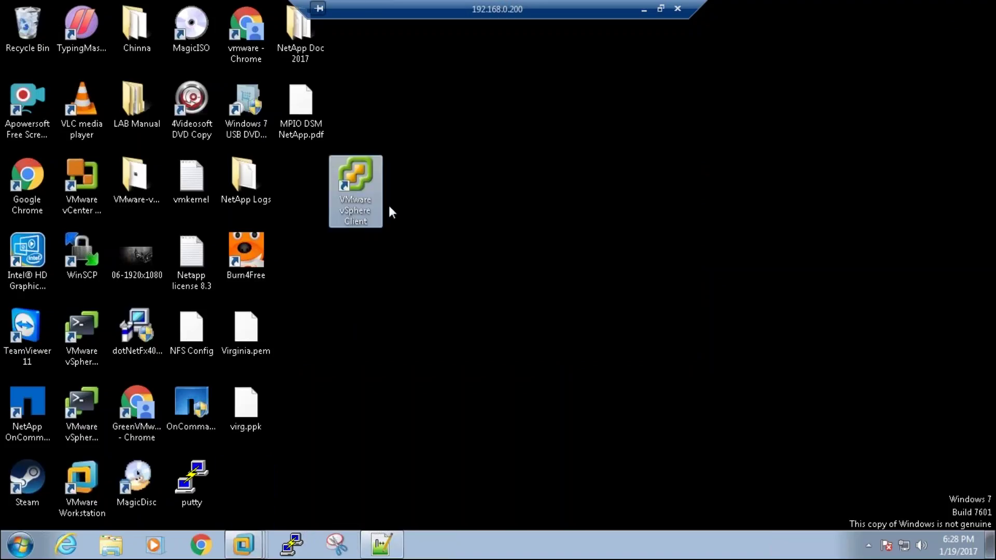
double_click(355, 176)
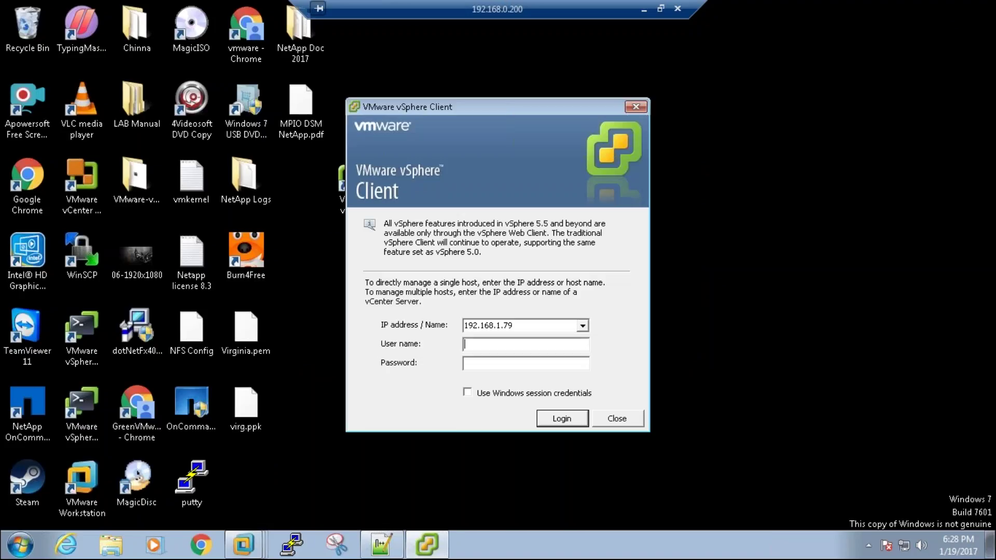
click(530, 325)
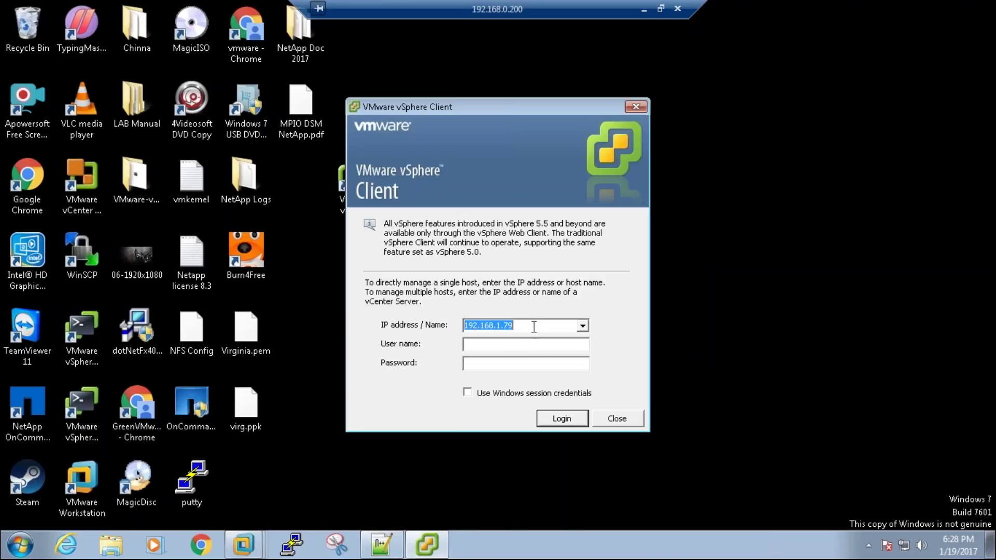
key(Tab)
key(Tab)
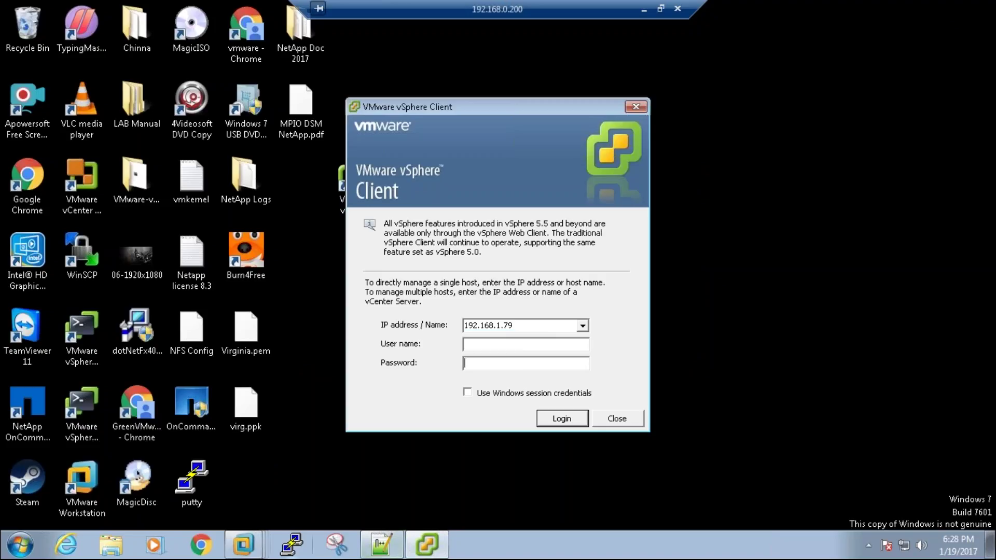
Step: Check the host's DHCP address on the ESXi console in VMware Workstation
click(243, 544)
click(263, 492)
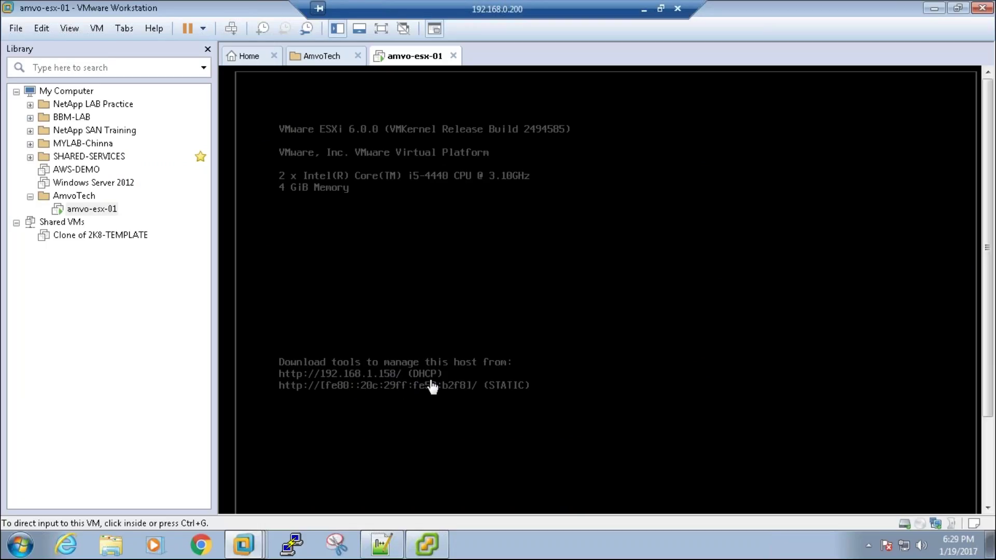
click(938, 9)
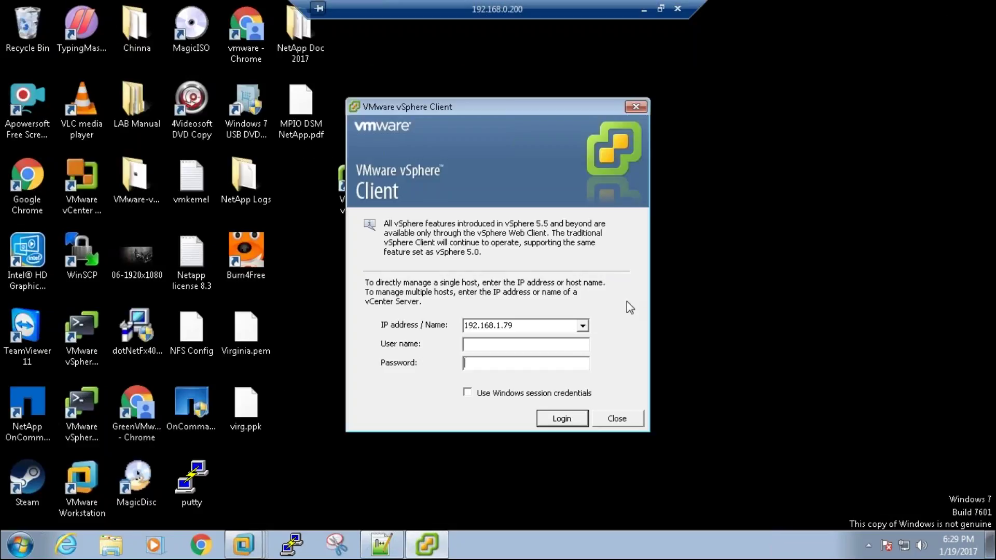
Step: Log in to host 192.168.1.158 as root and permanently trust its SSL certificate
click(550, 327)
click(550, 327)
key(BackSpace)
key(BackSpace)
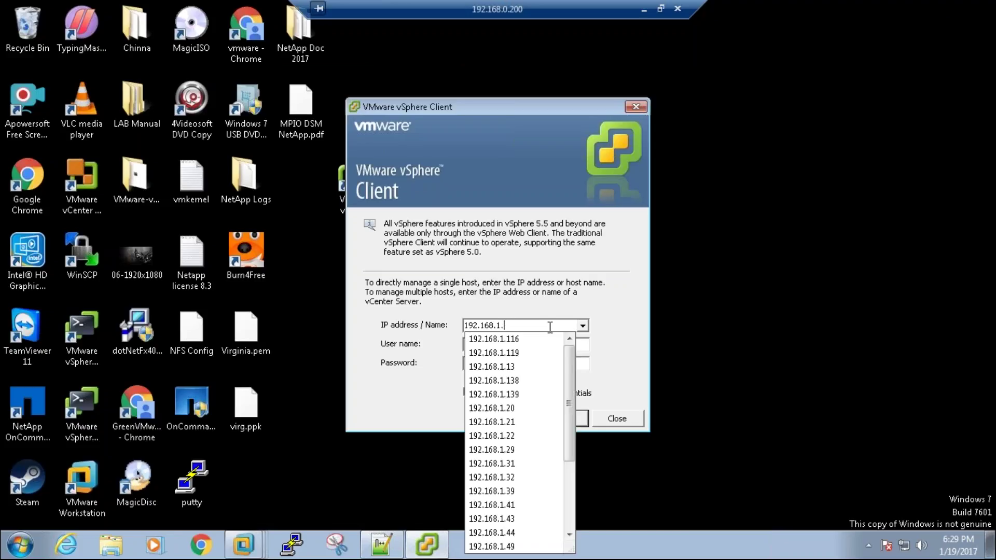
text(158)
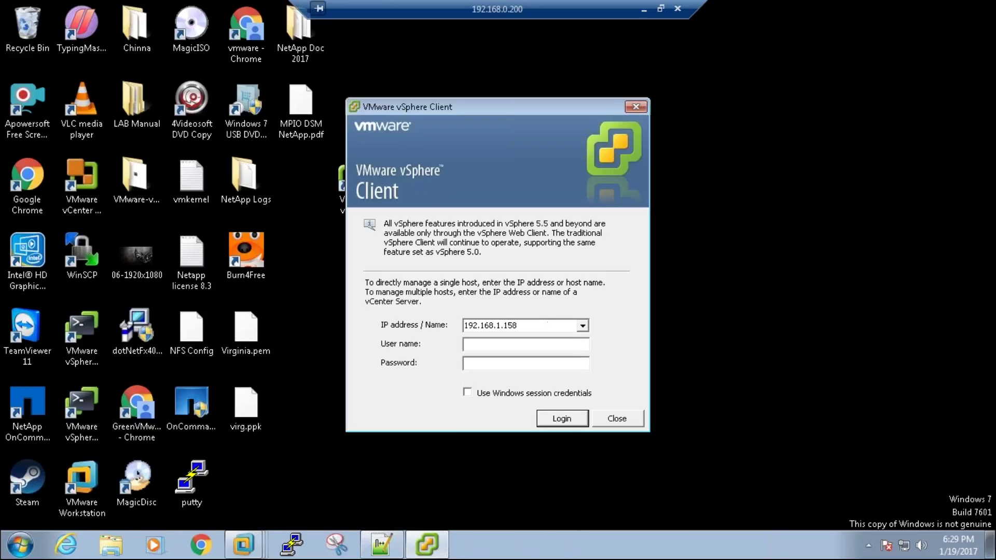
text(root)
key(Tab)
text(*********)
key(Return)
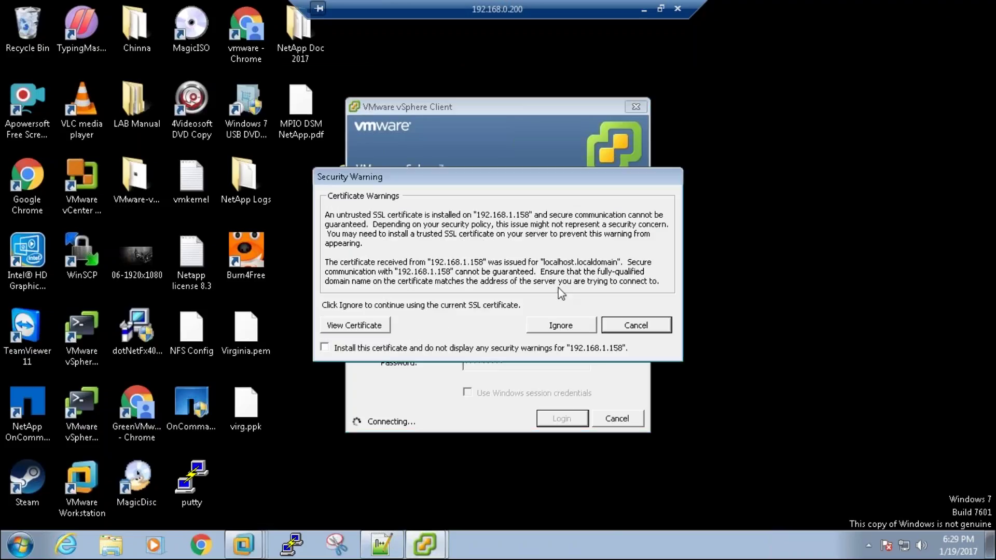
click(560, 348)
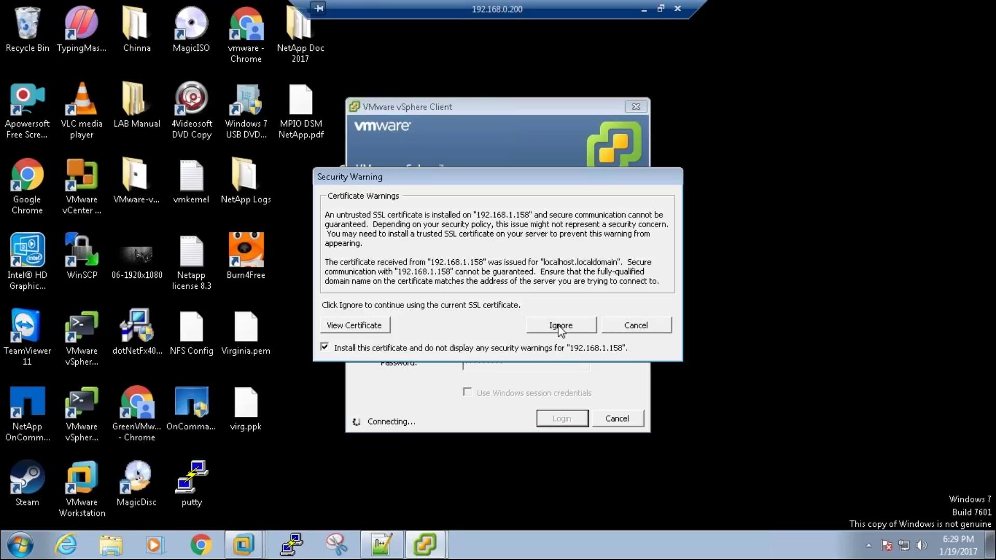
click(561, 327)
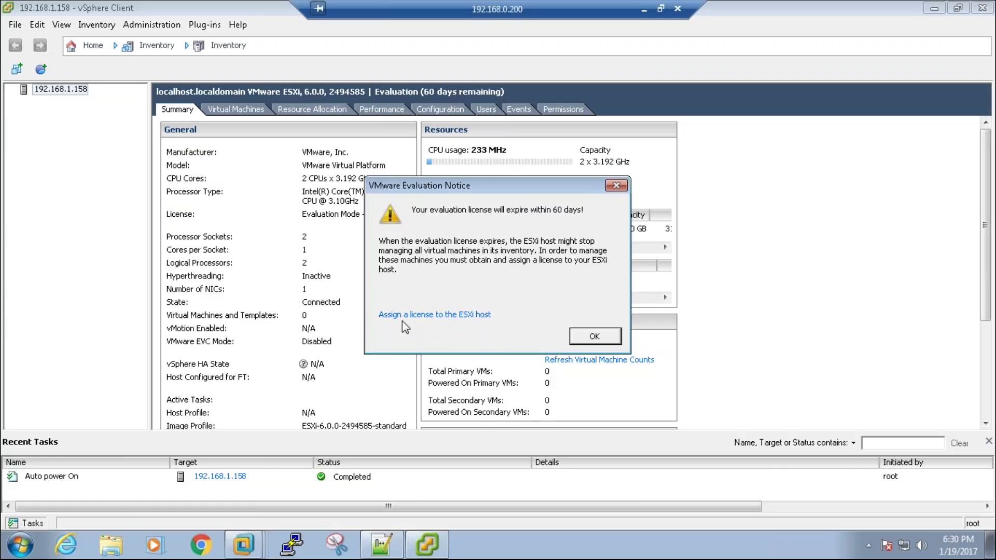
Step: Close the licence web page and dismiss the 60-day evaluation notice
click(425, 315)
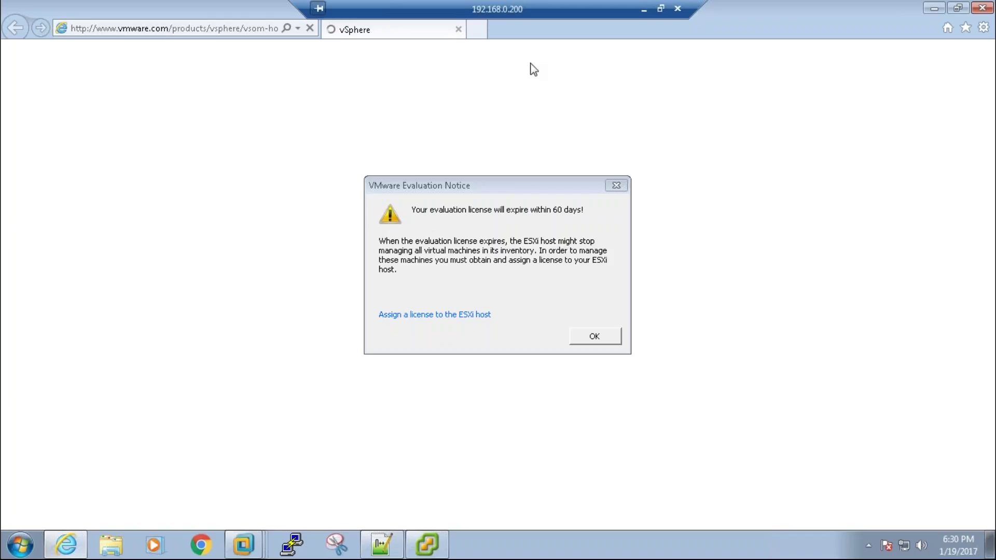
click(982, 8)
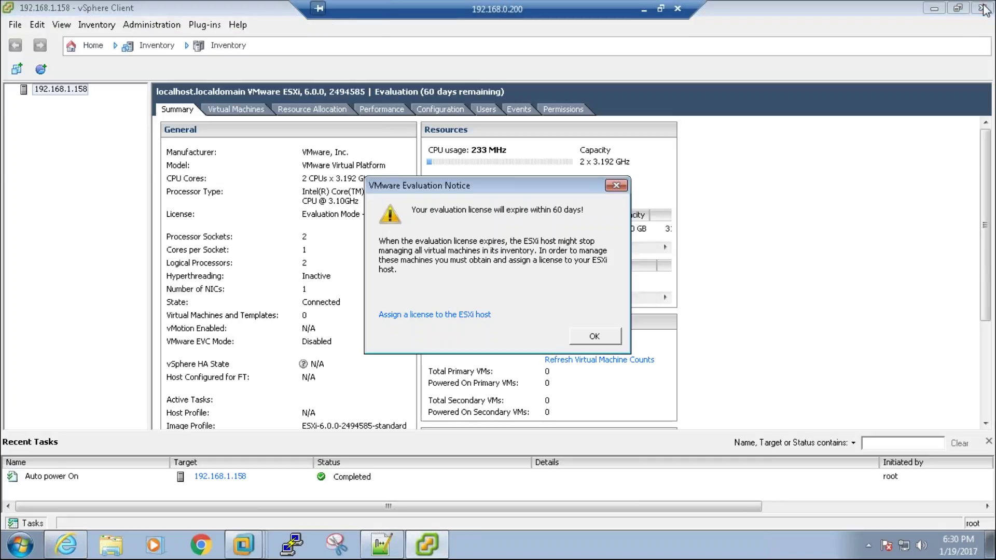
click(597, 337)
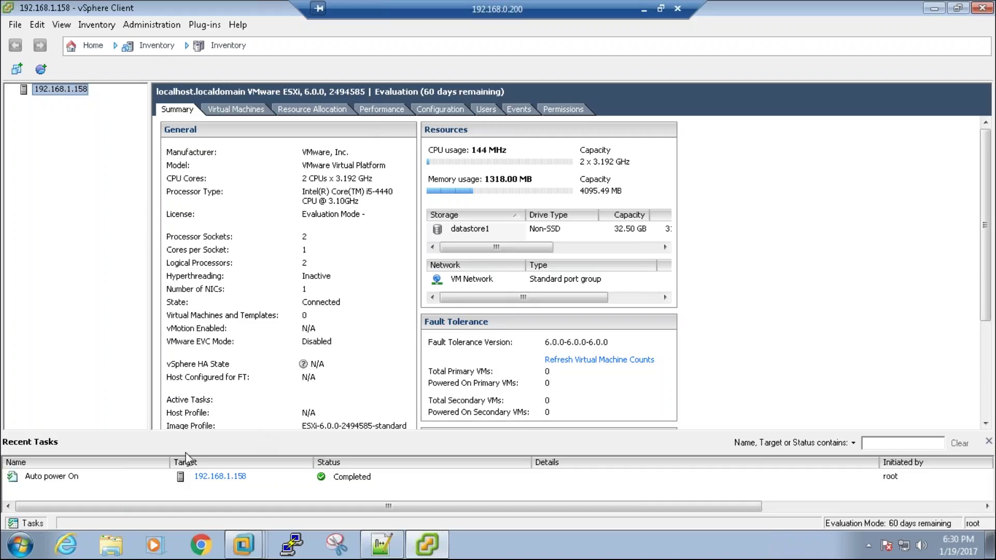
Step: Select the Auto power On task, then resize and close the Recent Tasks pane
click(134, 478)
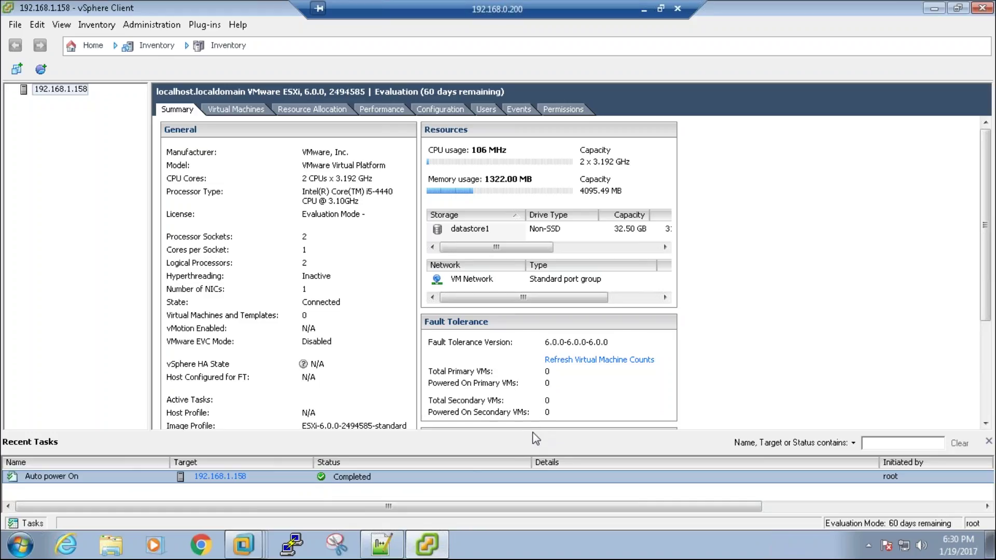
drag(533, 431, 513, 390)
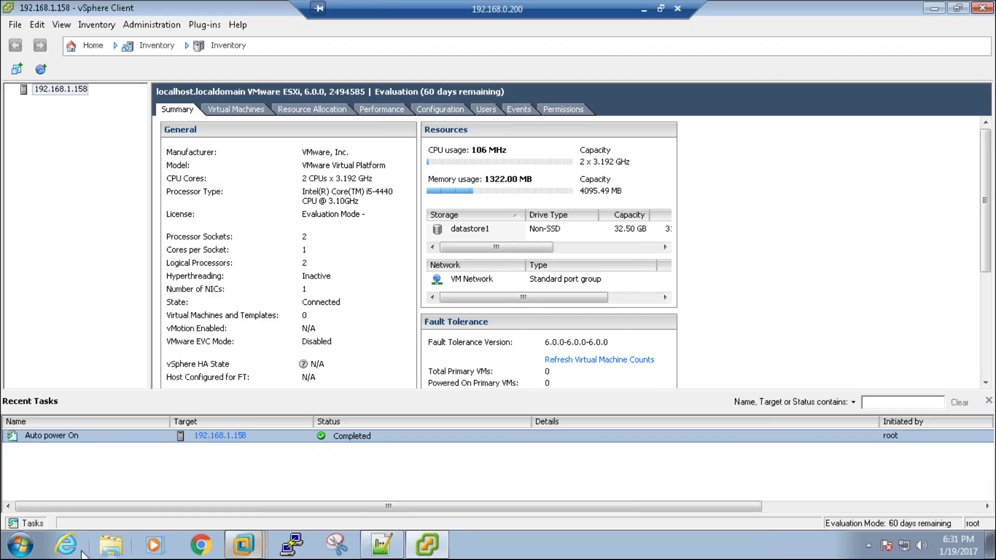
click(31, 524)
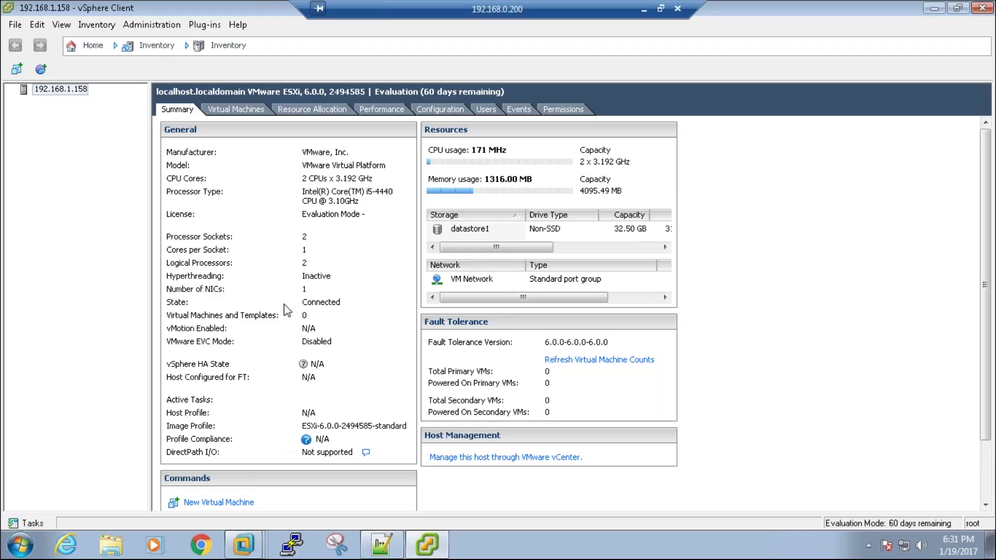
click(214, 543)
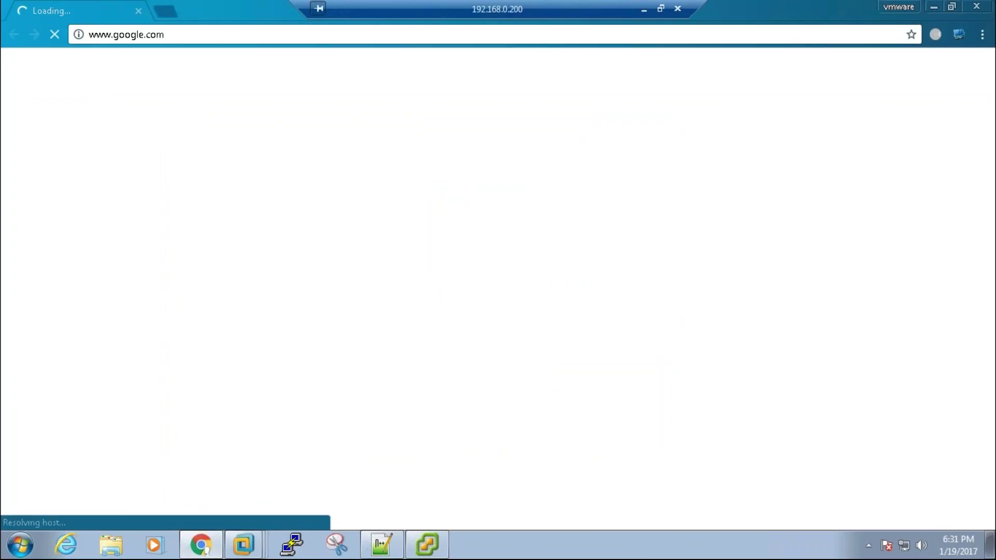
Step: Search Google Images for 'esxi summary page in vsphere client' and preview three screenshots
text(e)
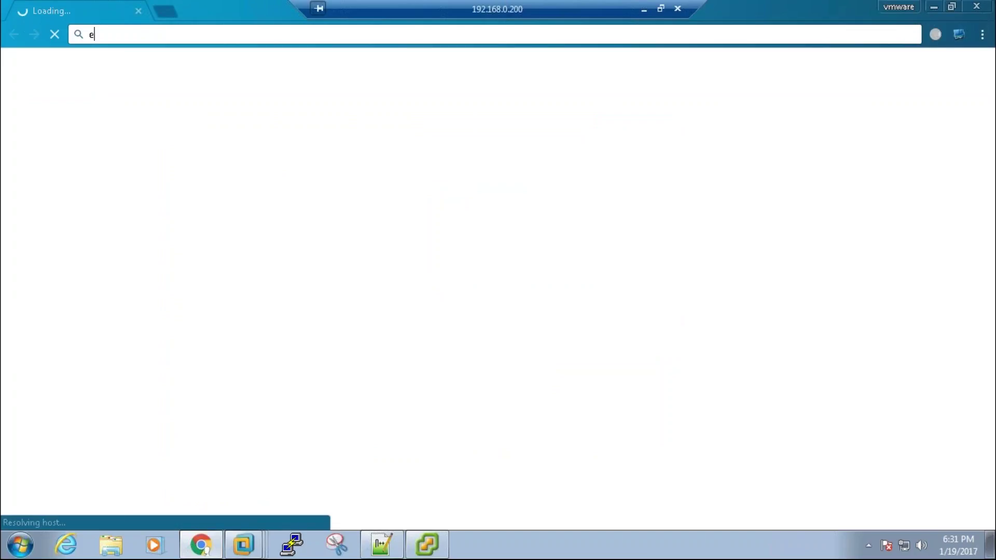
text(sxi )
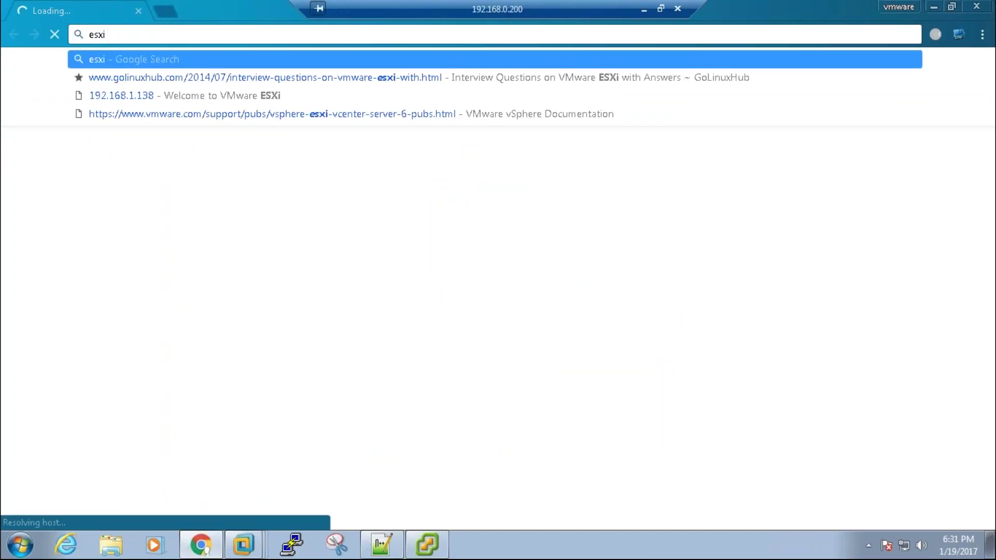
text(summary pa)
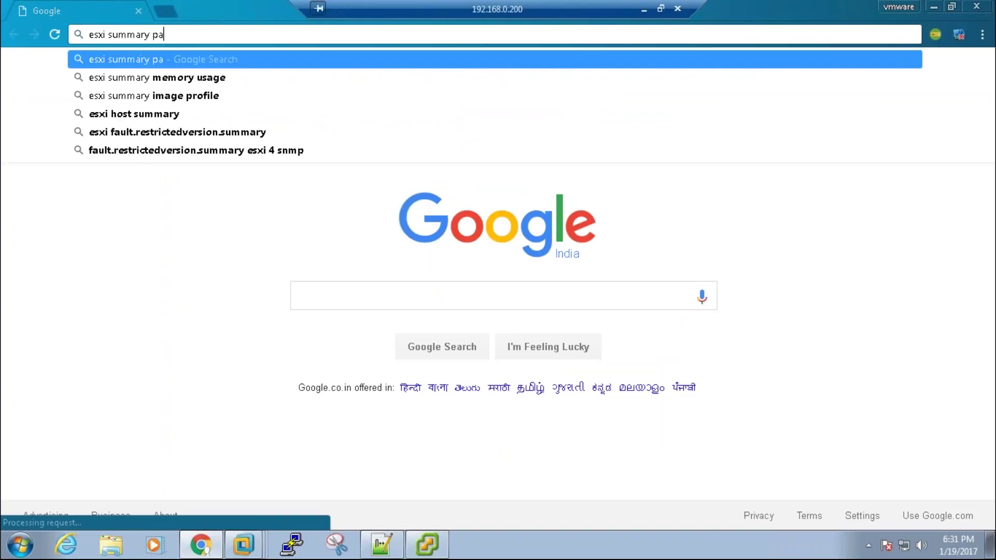
text(ge in vsphere client)
key(Return)
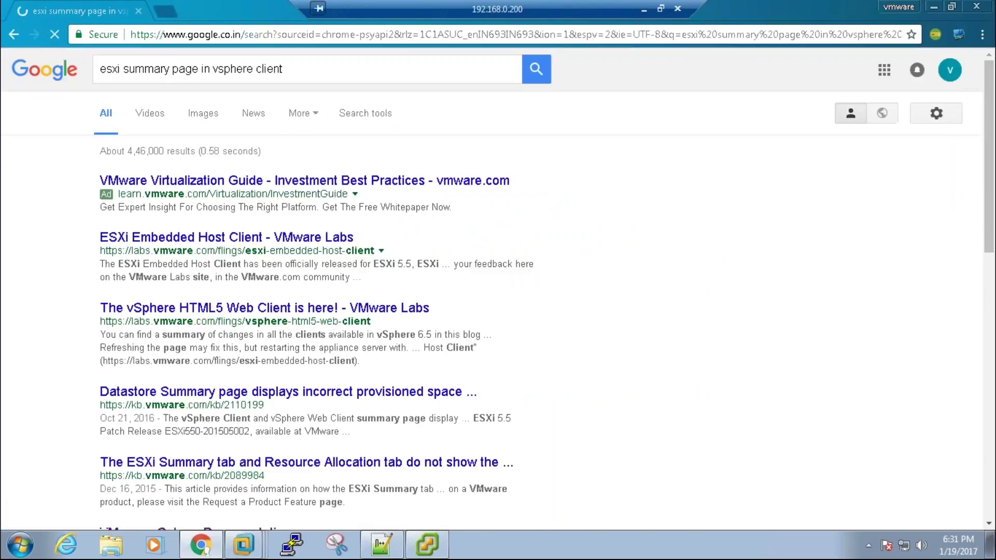
click(199, 118)
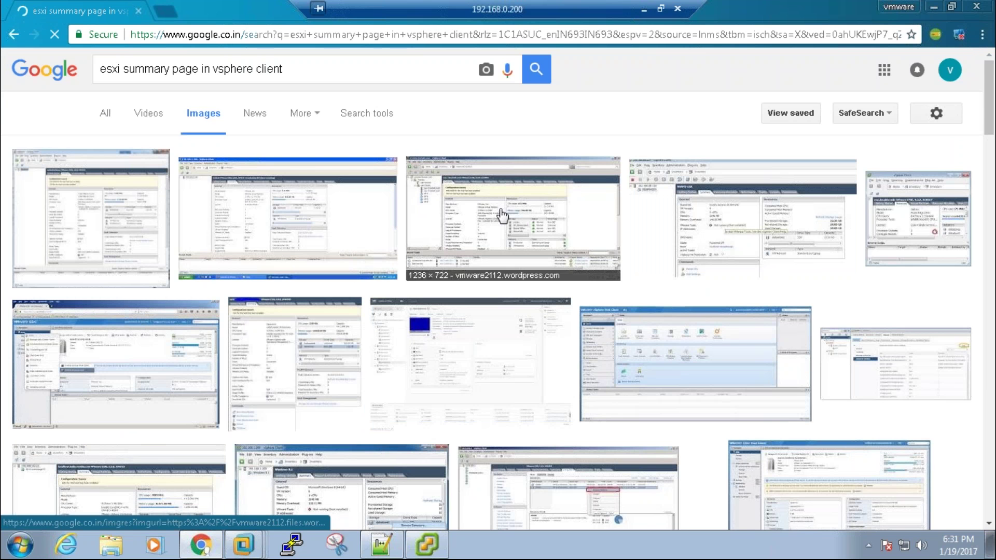
click(501, 214)
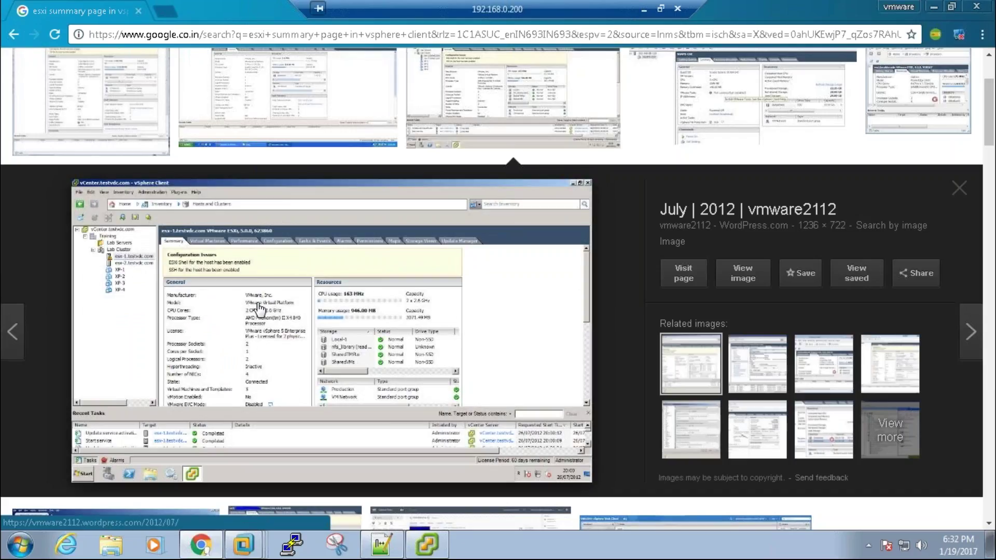
click(734, 96)
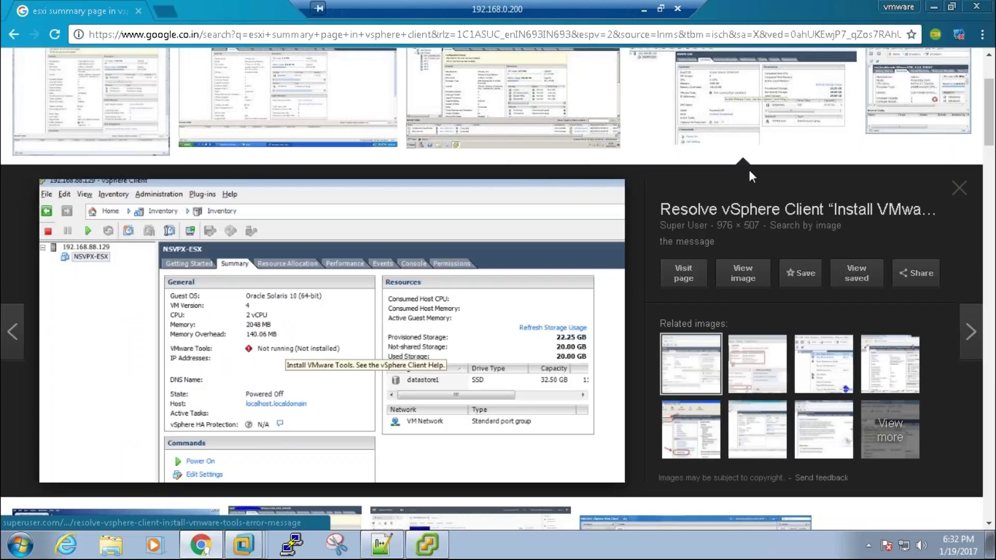
click(890, 71)
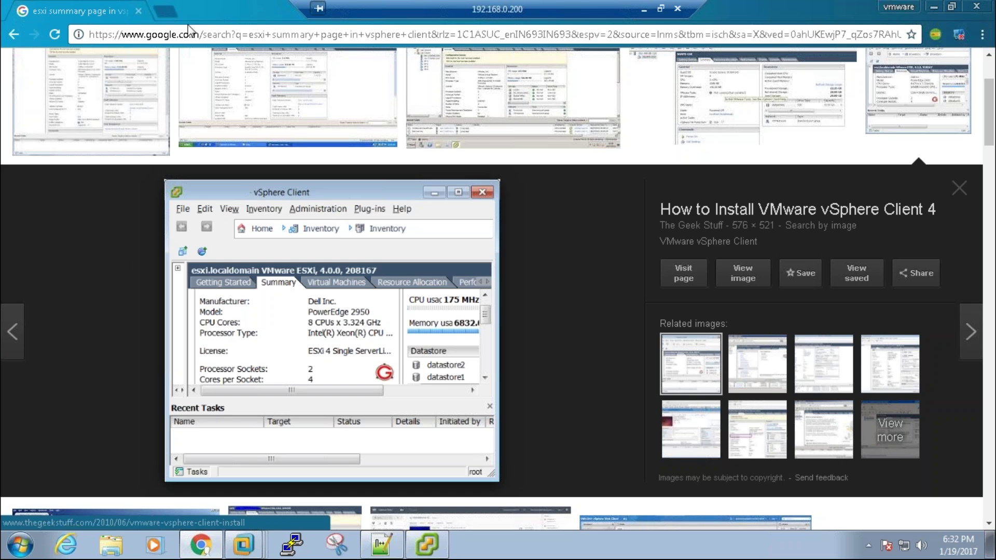
click(167, 14)
Step: Search Google Images for 'dell 2950', then return to the ESXi summary image results
text(dell )
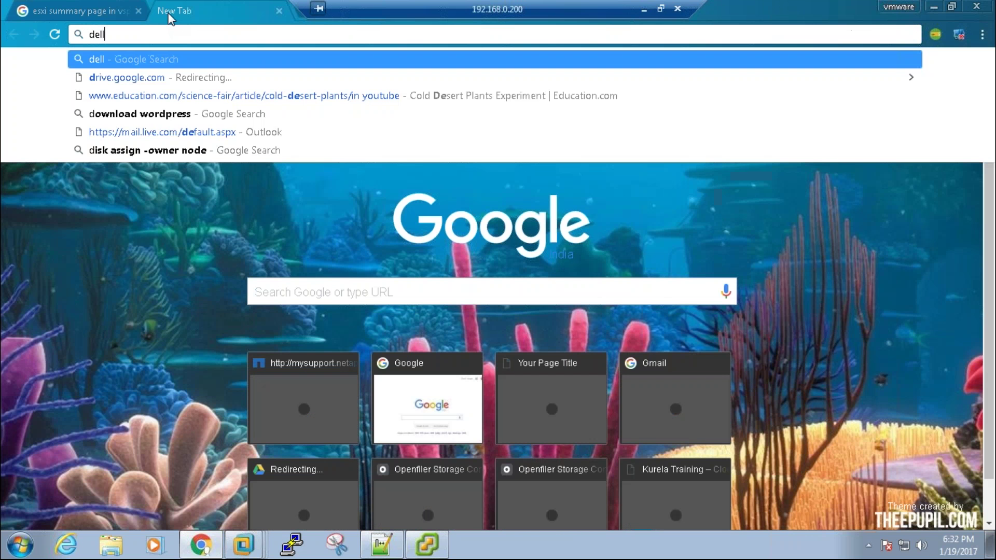
text(29)
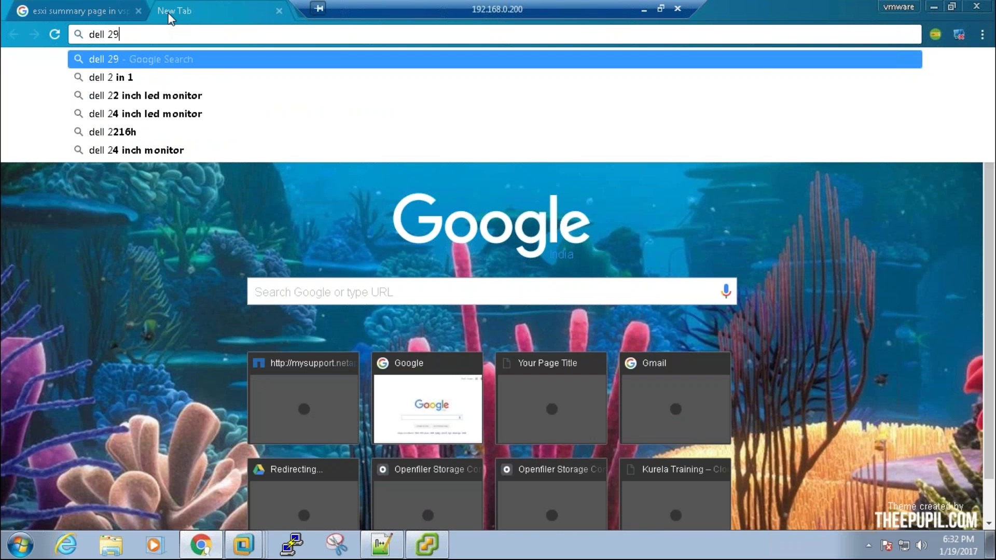
text(50)
key(Return)
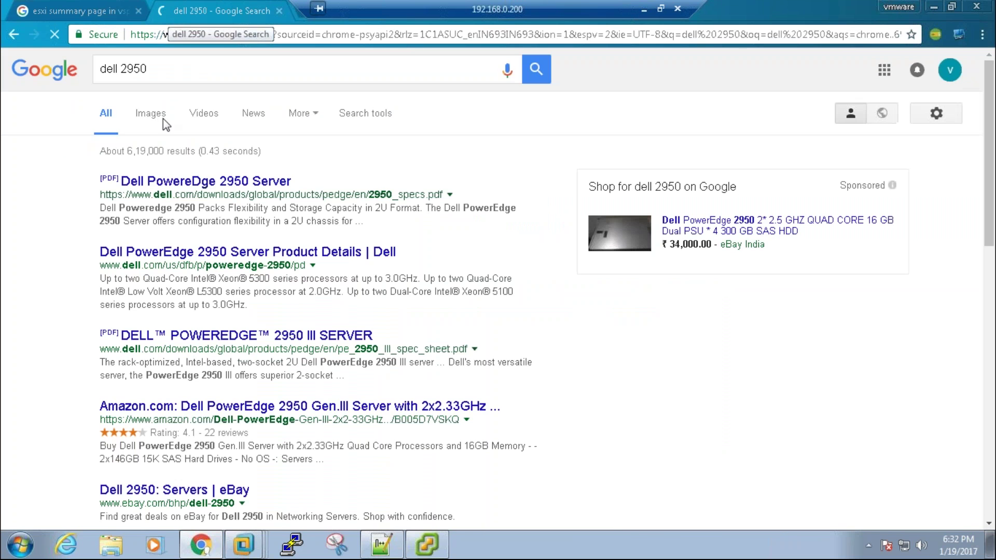
click(156, 117)
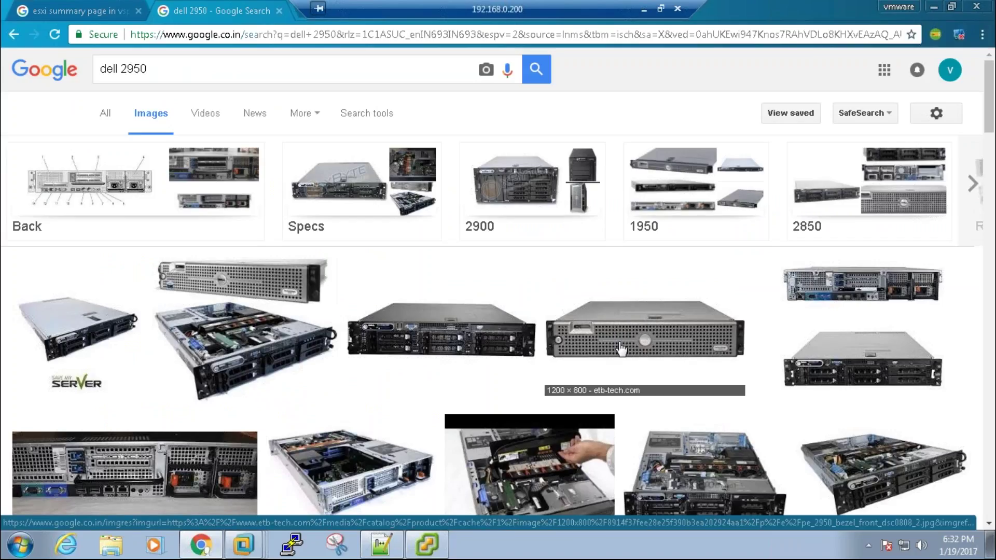
click(439, 550)
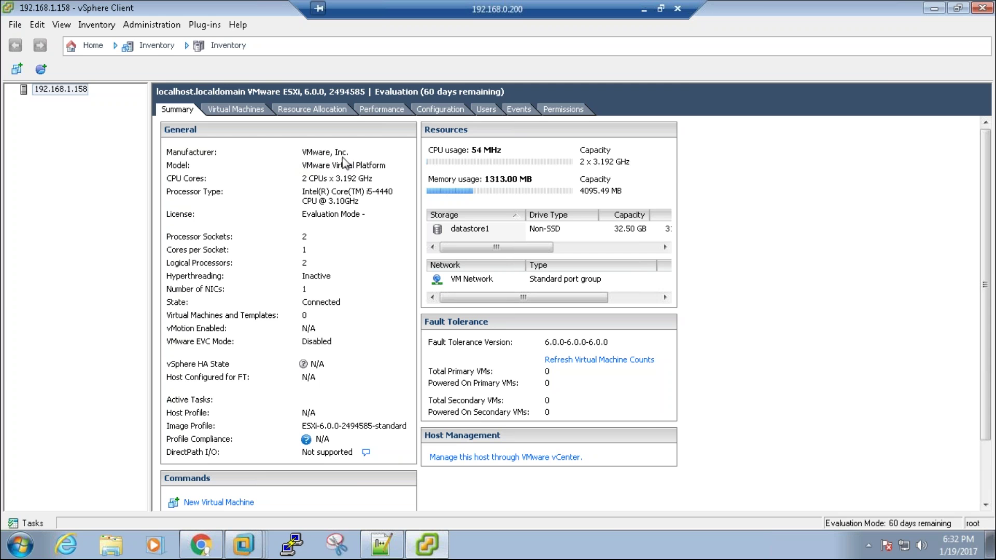
key(alt+Tab)
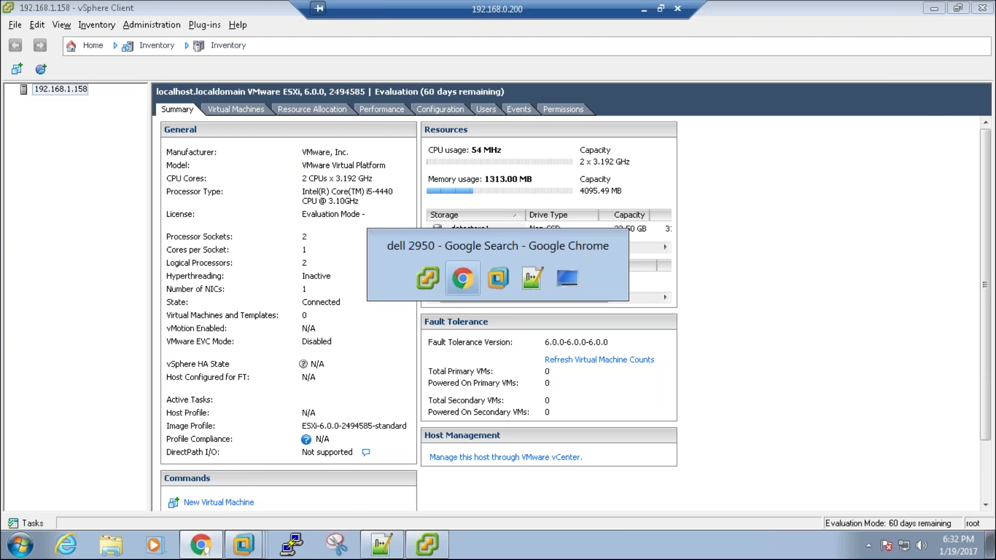
click(99, 17)
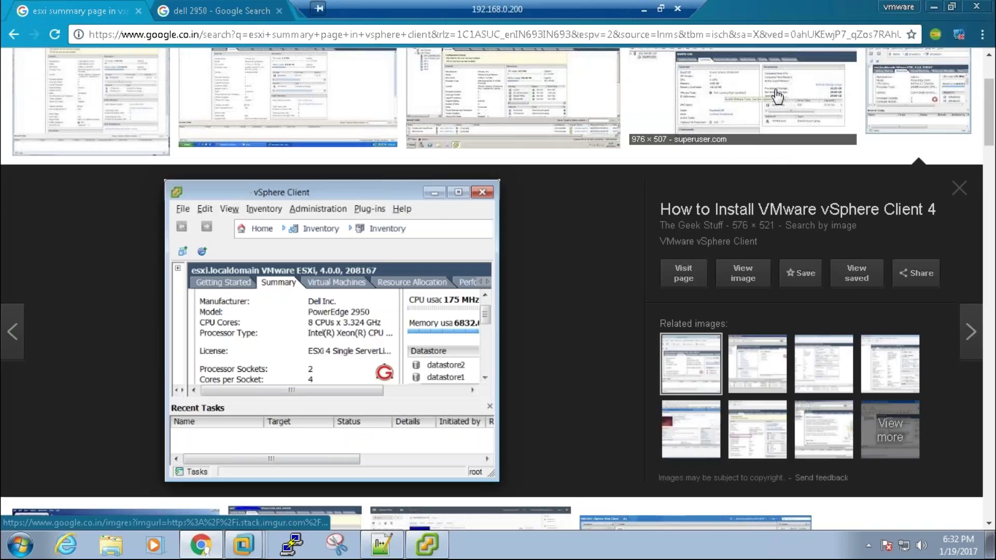
Step: Preview the networklessons datastore, HTML5 host client and CPU socket count screenshots
scroll(990, 117, down, 8)
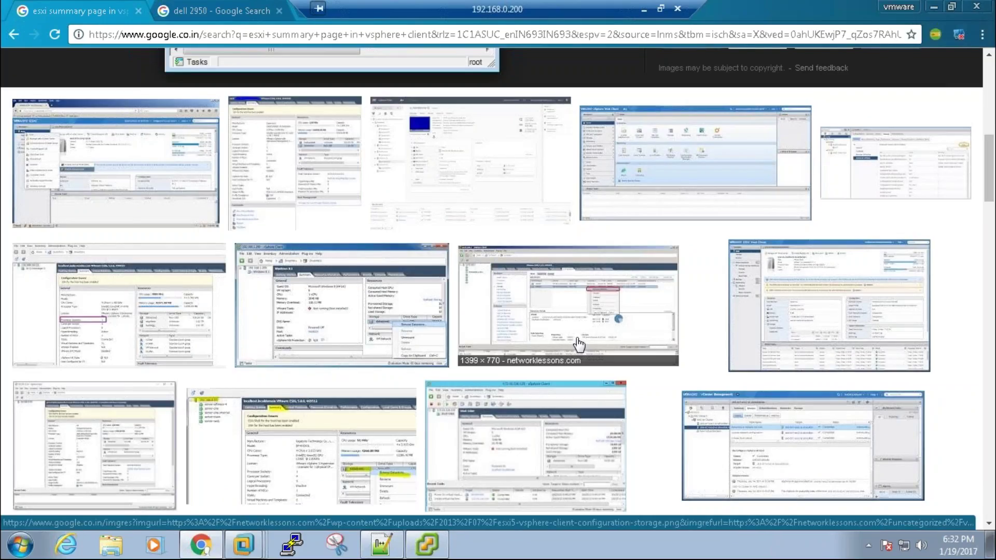
click(765, 304)
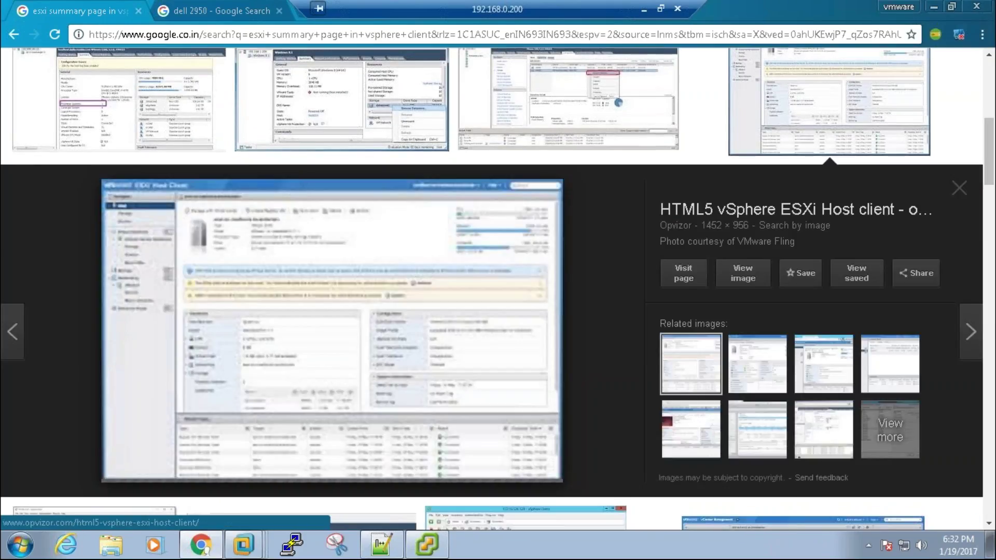
click(571, 99)
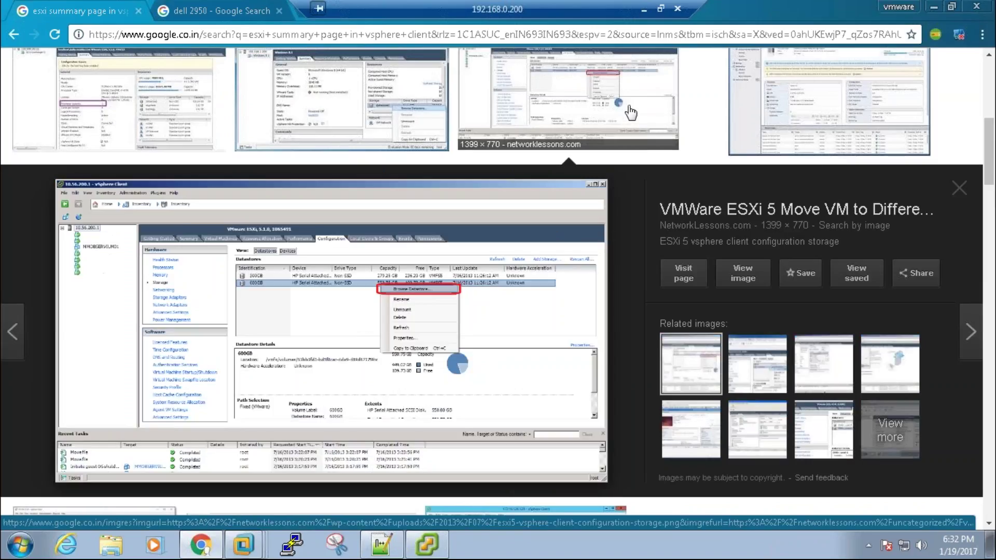
click(830, 103)
click(119, 98)
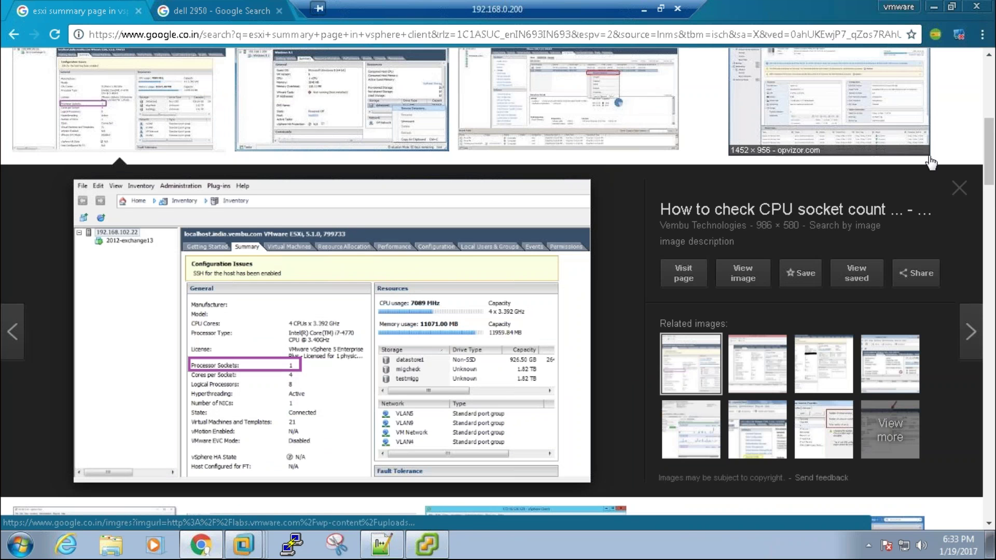
Step: Preview further summary screenshots (Configuring VMware ESXi 5, superuser.com, vSphere Client 4), then return to vSphere Client
scroll(498, 291, down, 8)
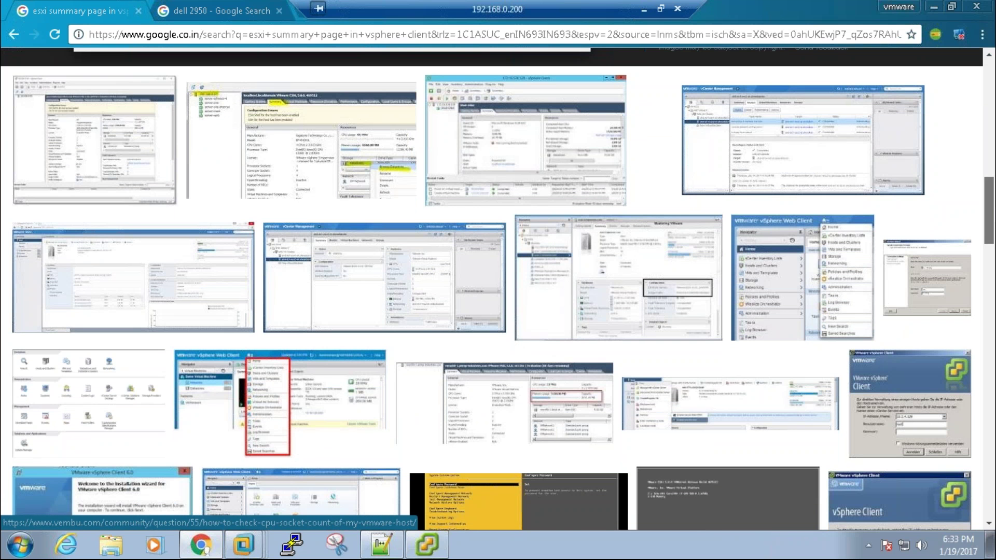
scroll(498, 290, down, 8)
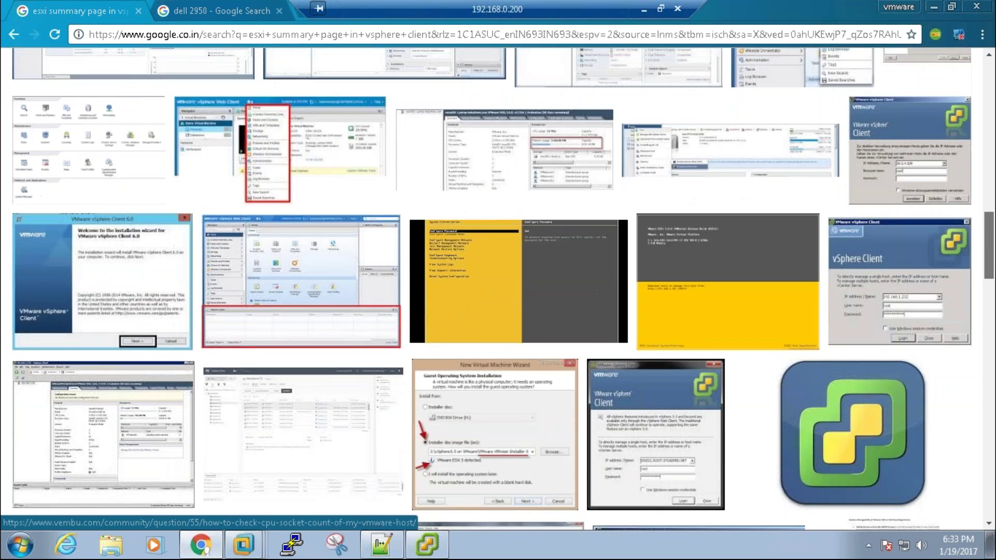
scroll(497, 290, down, 1)
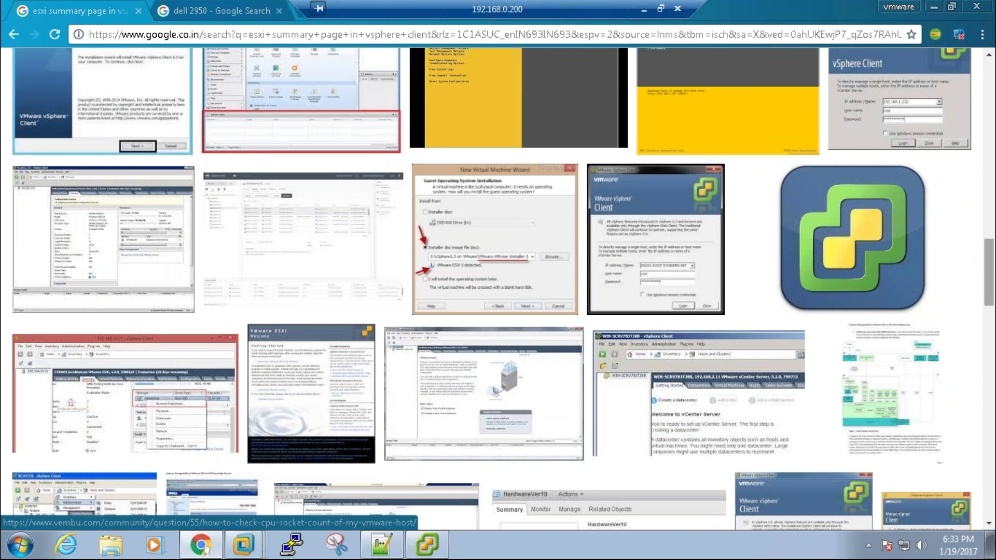
scroll(498, 291, down, 8)
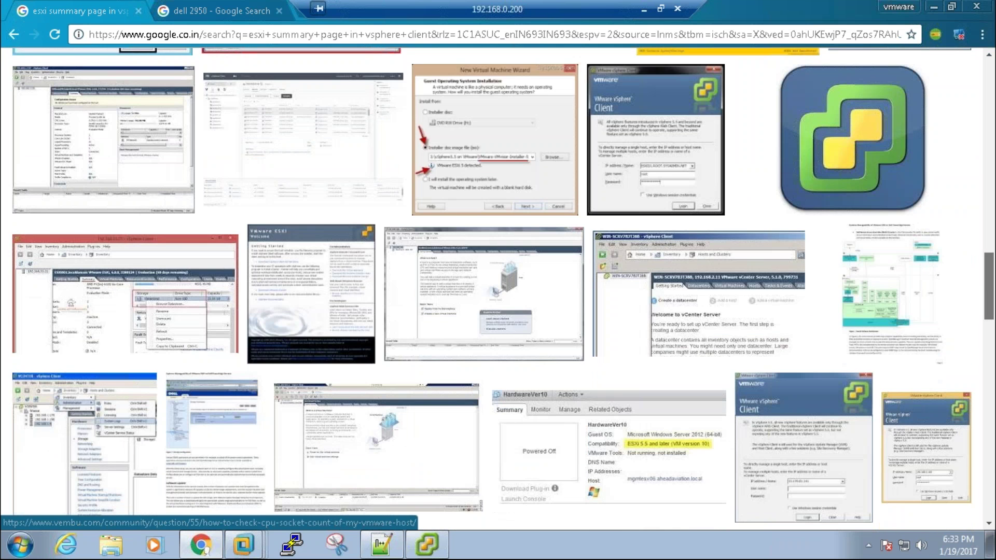
drag(989, 290, 977, 62)
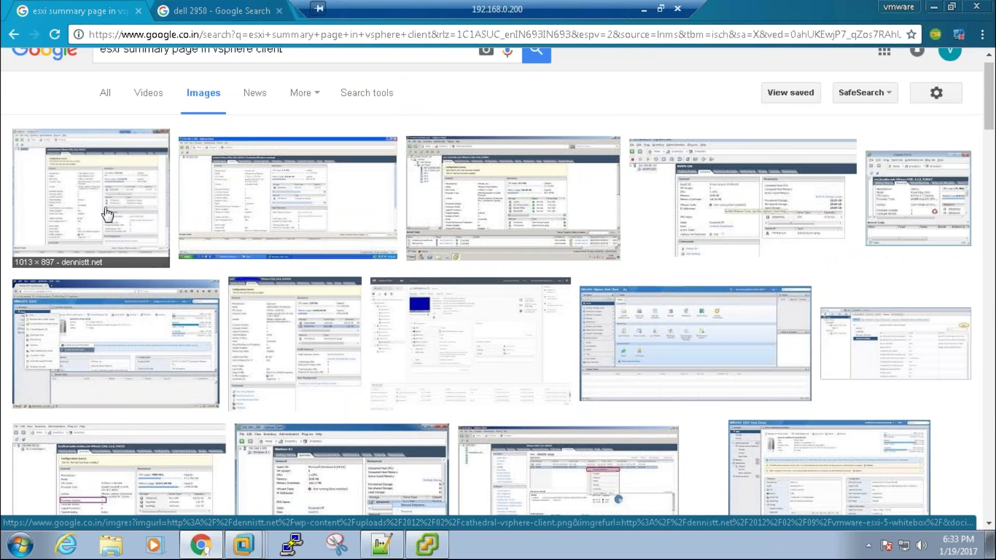
click(106, 214)
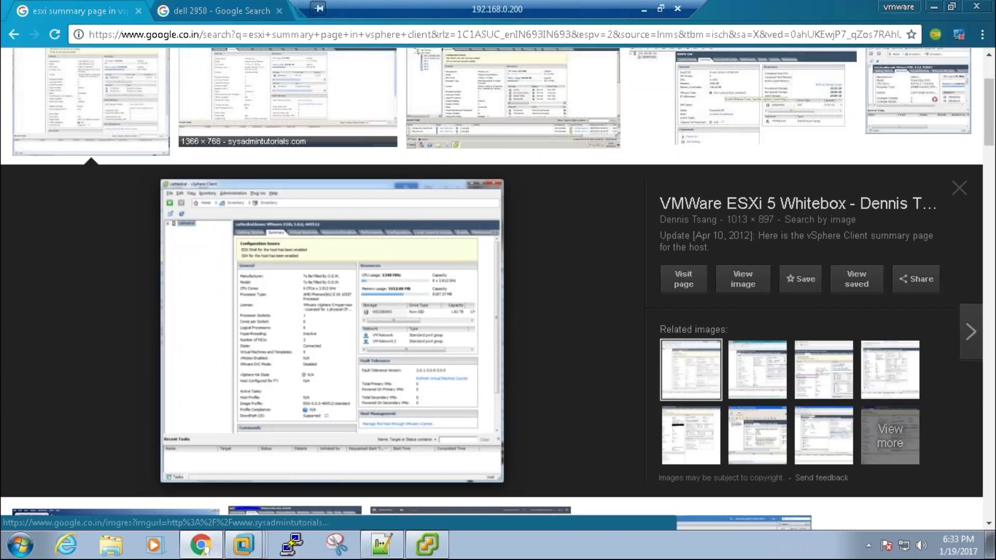
click(288, 99)
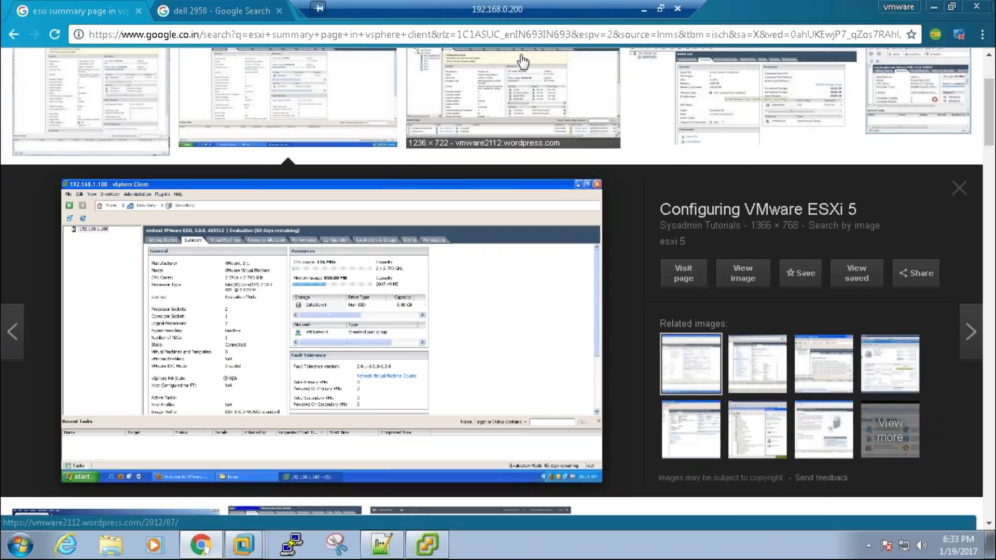
click(522, 61)
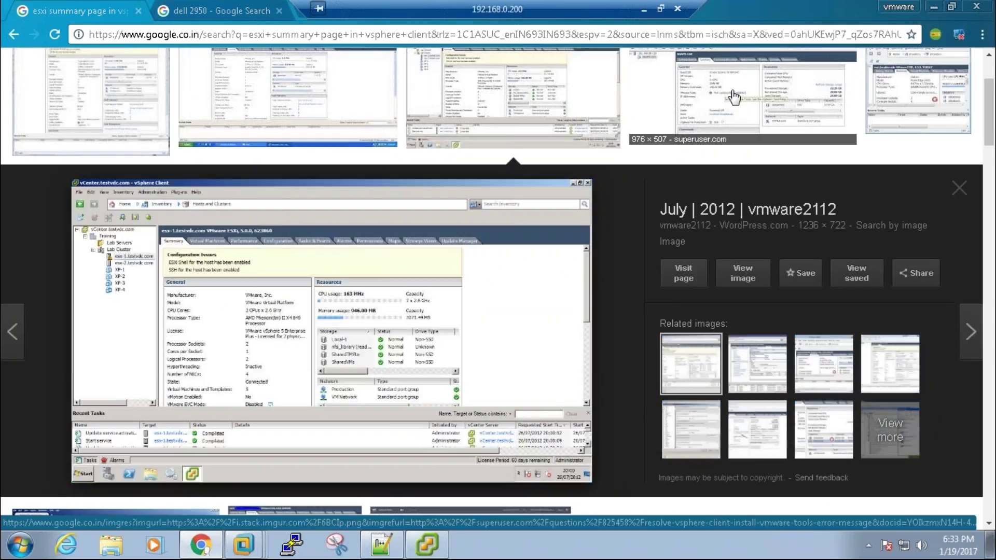
click(734, 96)
click(918, 91)
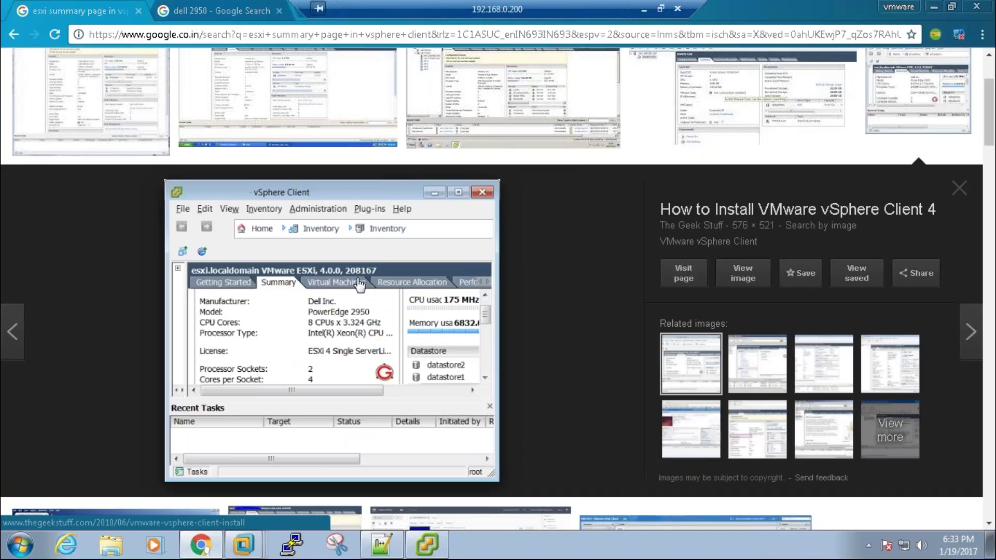
click(433, 548)
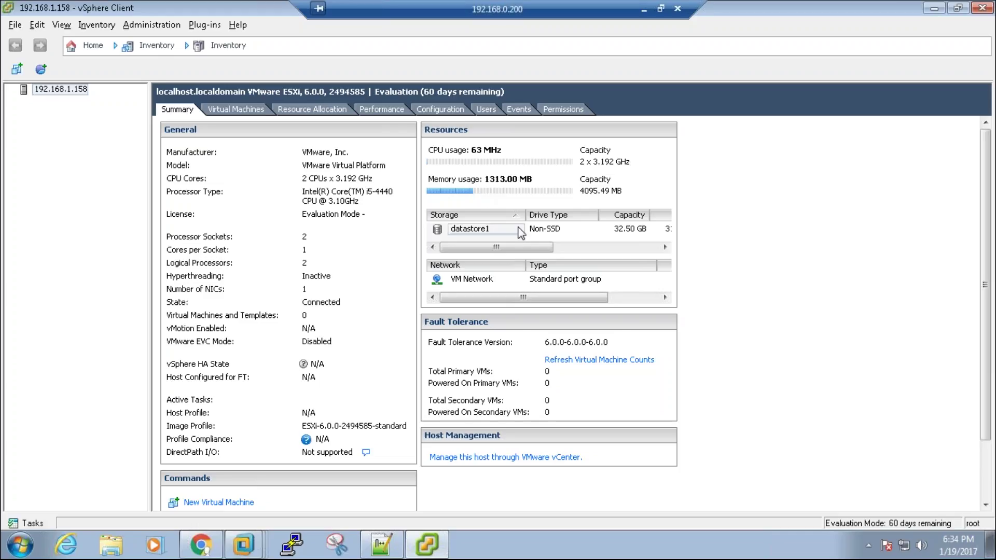
click(539, 228)
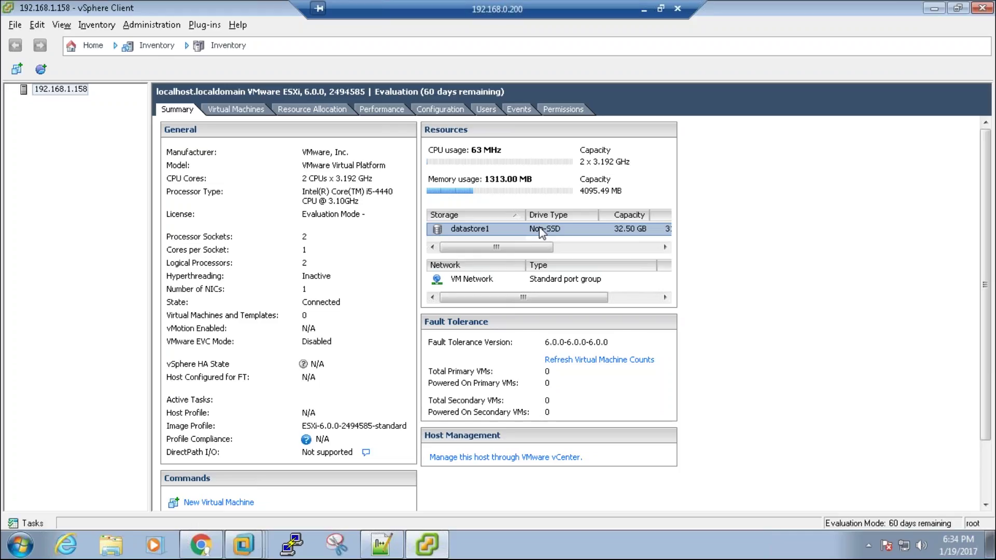
drag(549, 248, 584, 243)
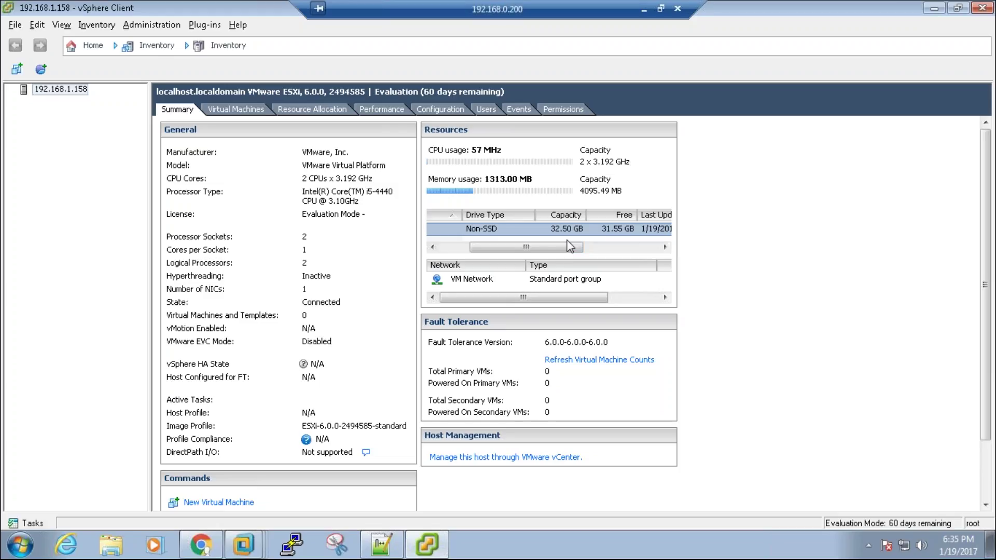
drag(562, 248, 550, 247)
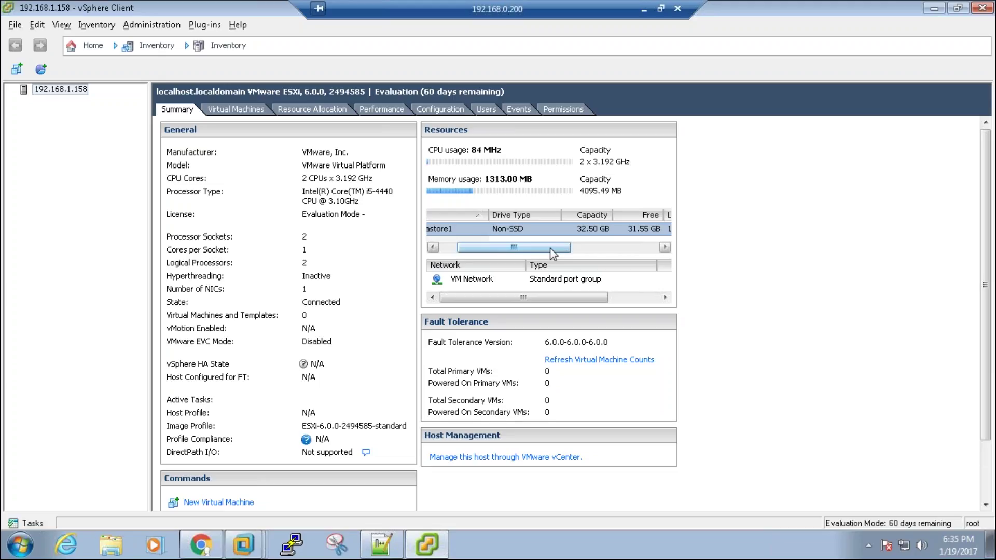
mouse_move(601, 232)
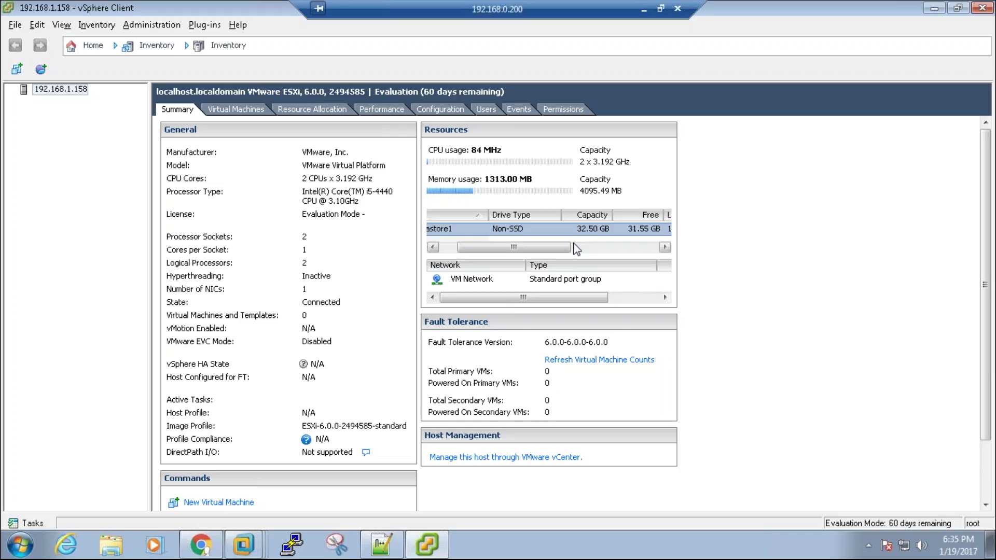
click(551, 281)
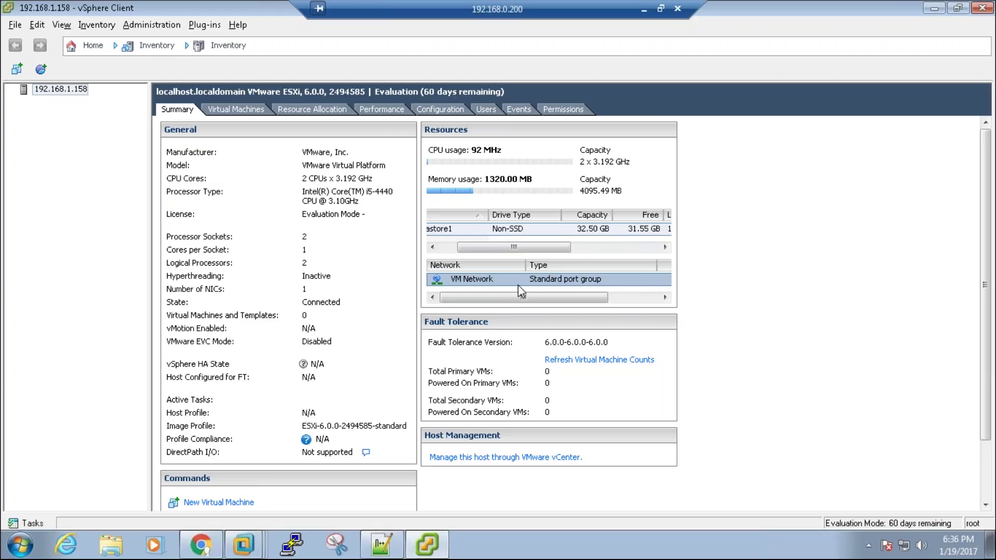
click(447, 247)
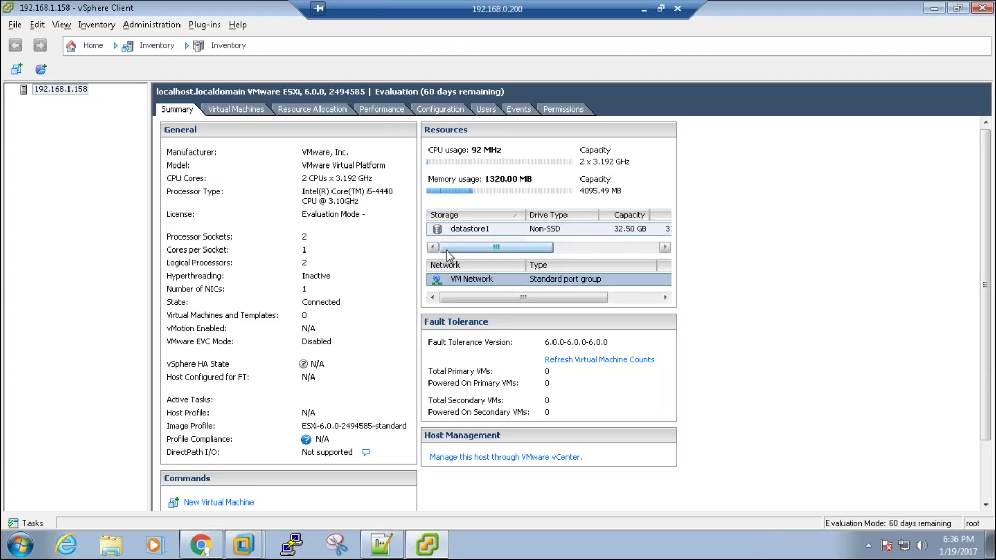
click(234, 110)
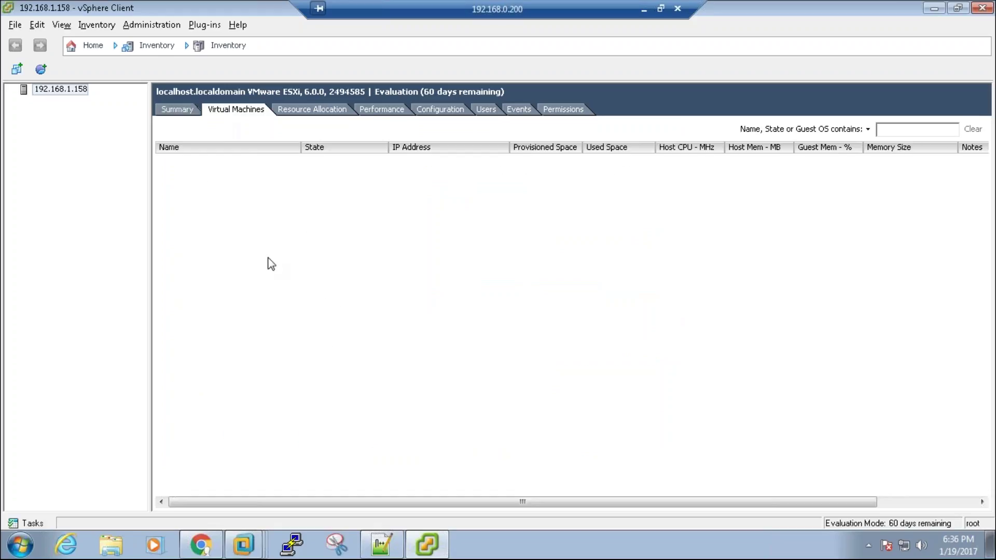
click(177, 109)
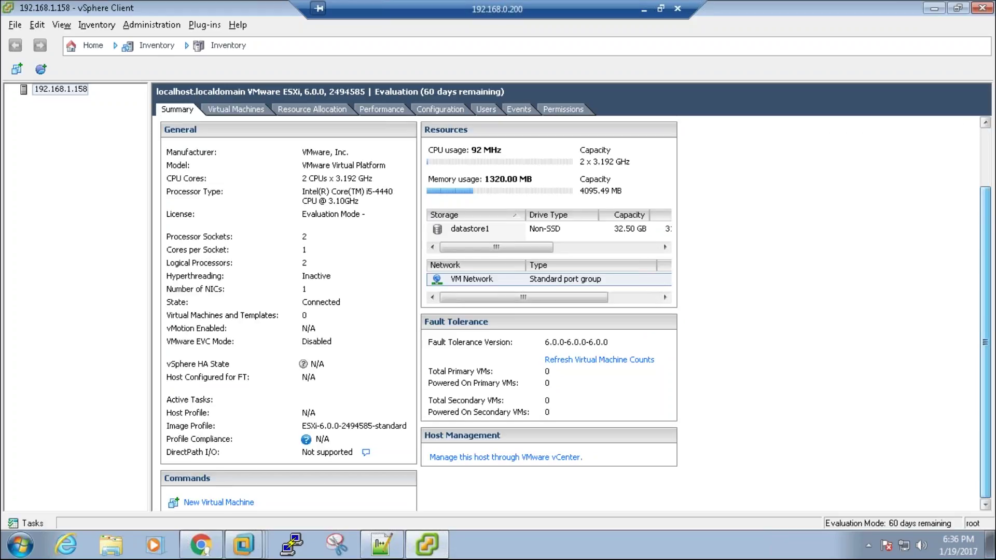
scroll(465, 468, down, 2)
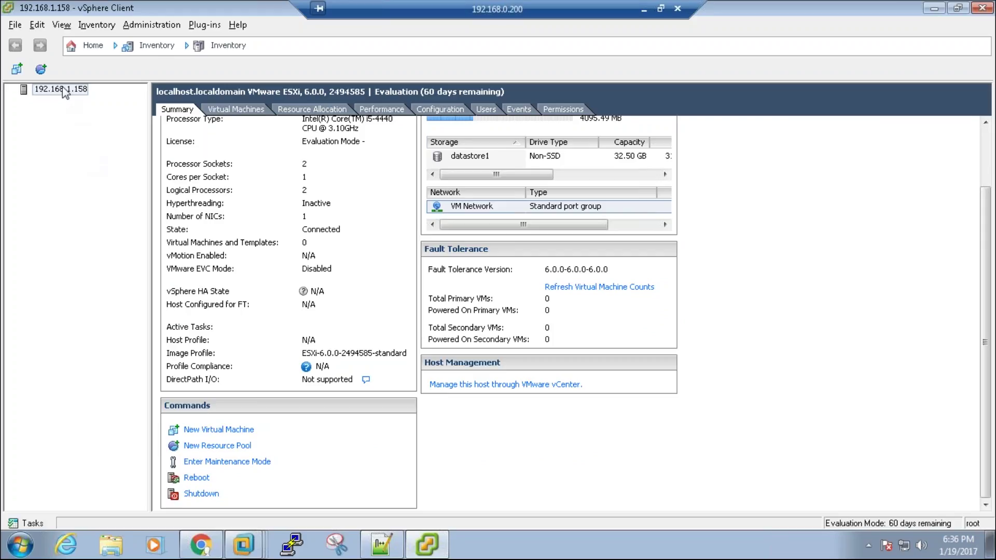
Step: Dismiss the host's context menu and show its empty Virtual Machines list
right_click(63, 90)
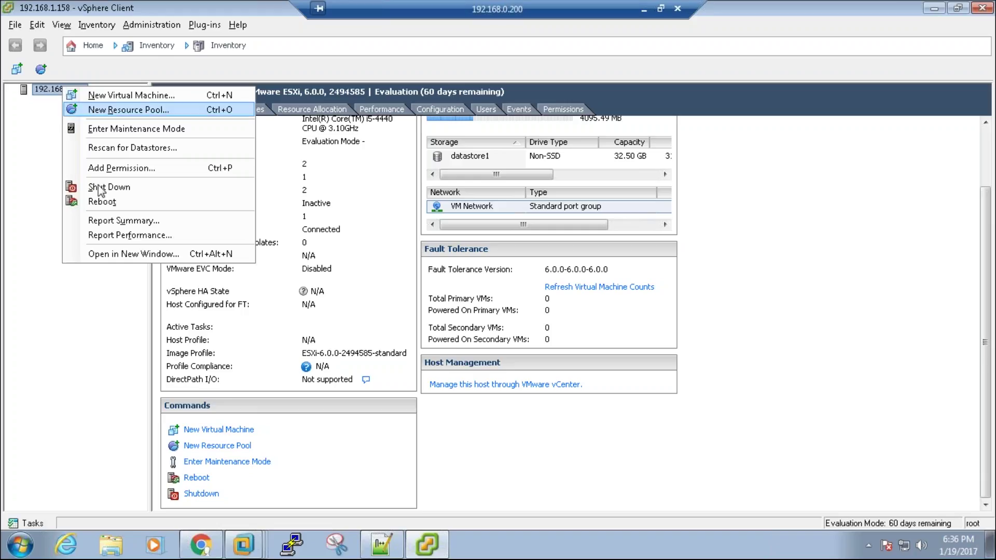
click(50, 120)
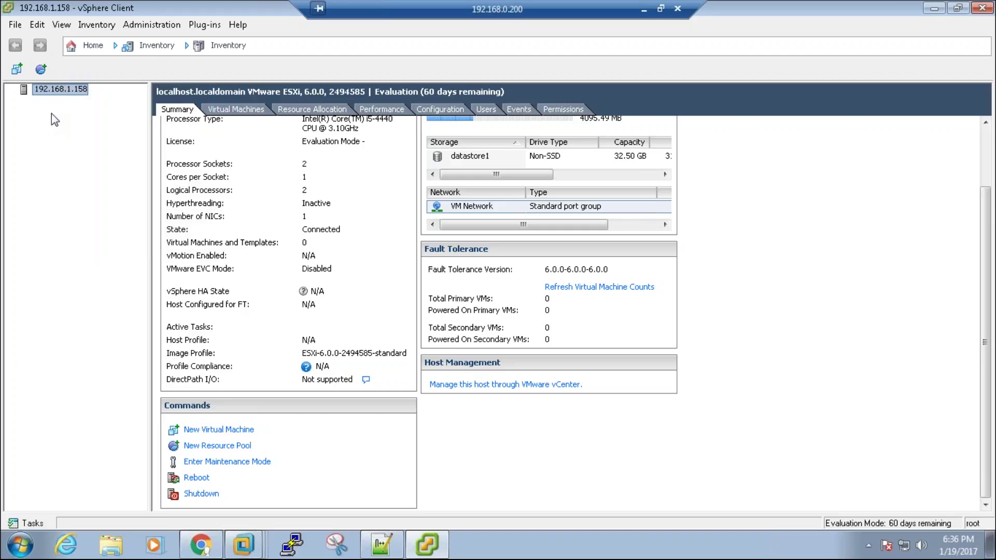
click(242, 110)
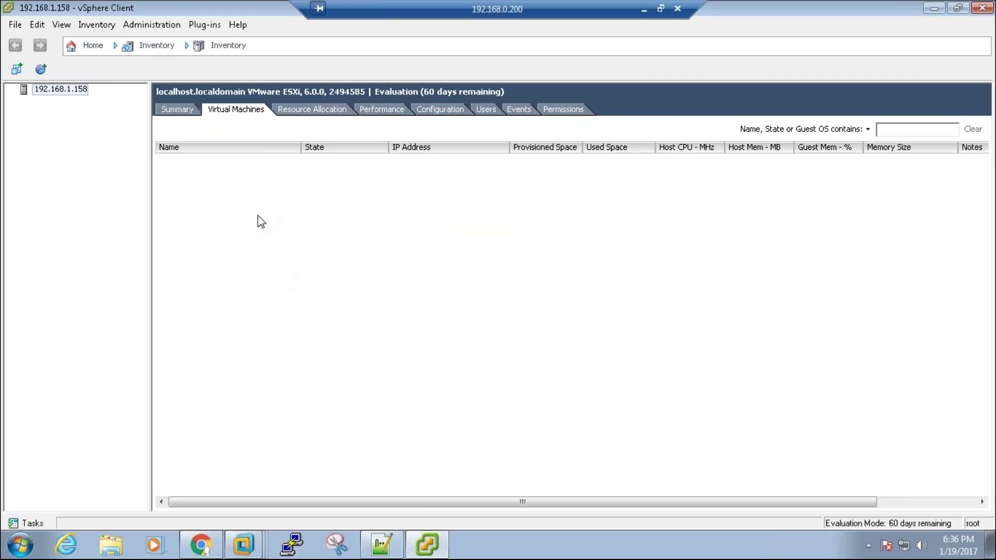
Step: View the host's resource allocation and real-time CPU performance chart, then its Configuration page
click(309, 113)
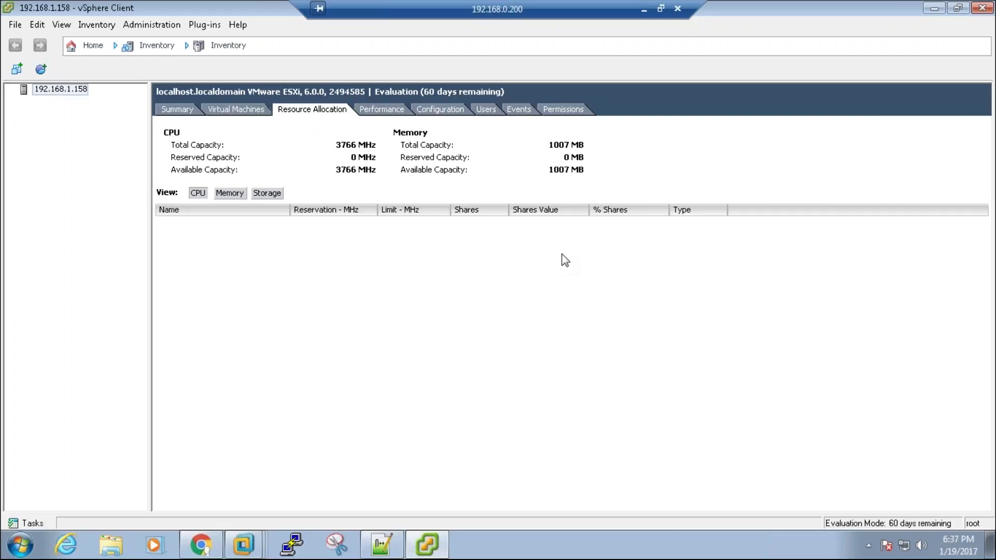
click(393, 111)
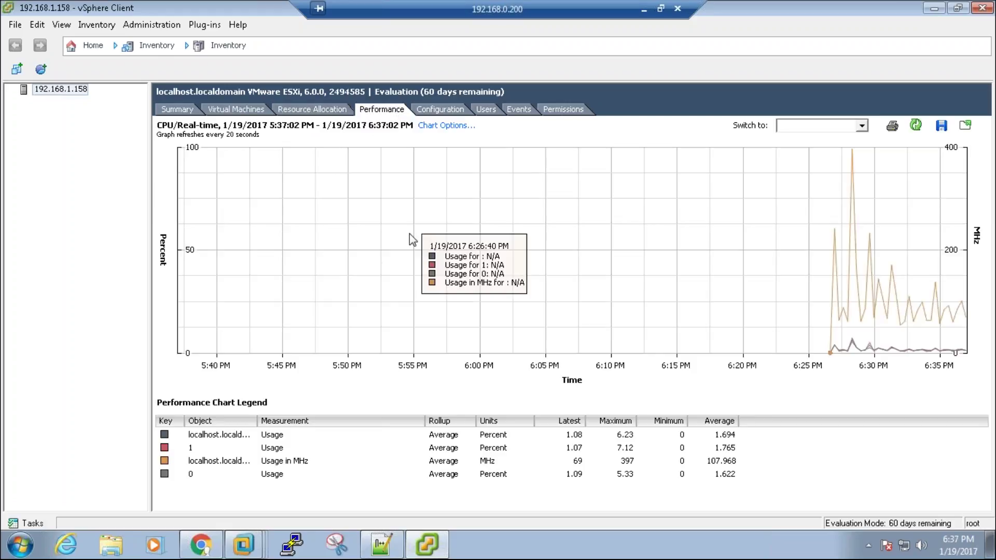
mouse_move(824, 254)
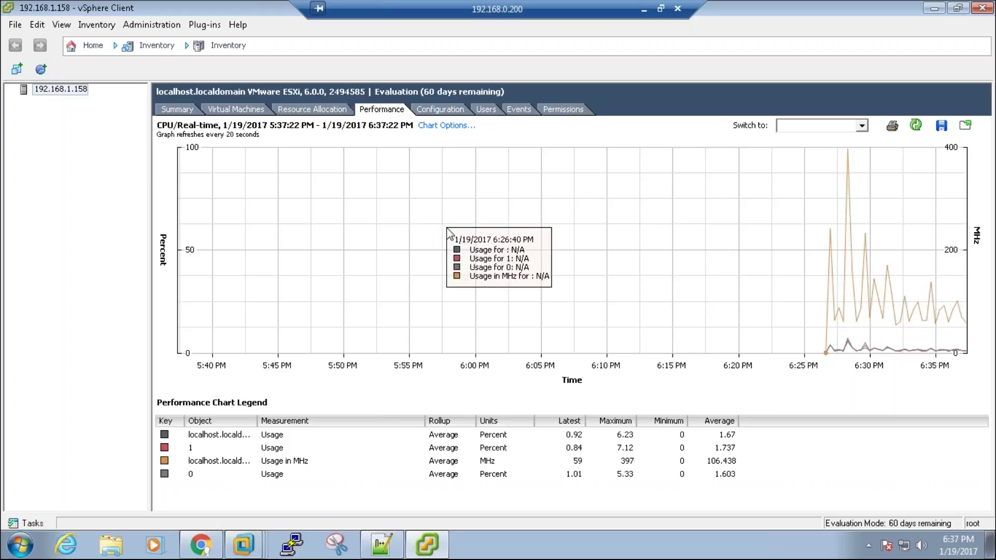
click(440, 111)
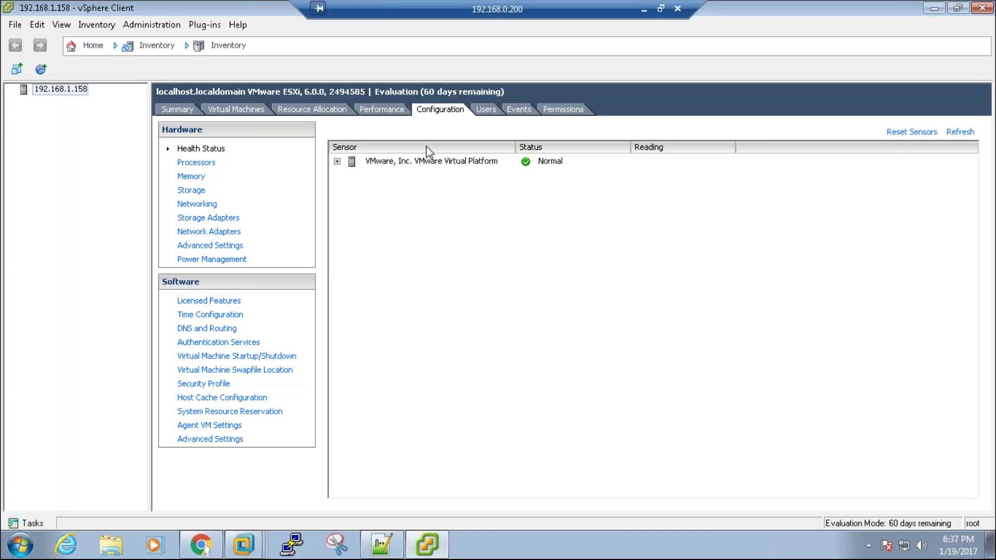
Step: Review the host's local user accounts without adding one, then show its Events log
click(491, 113)
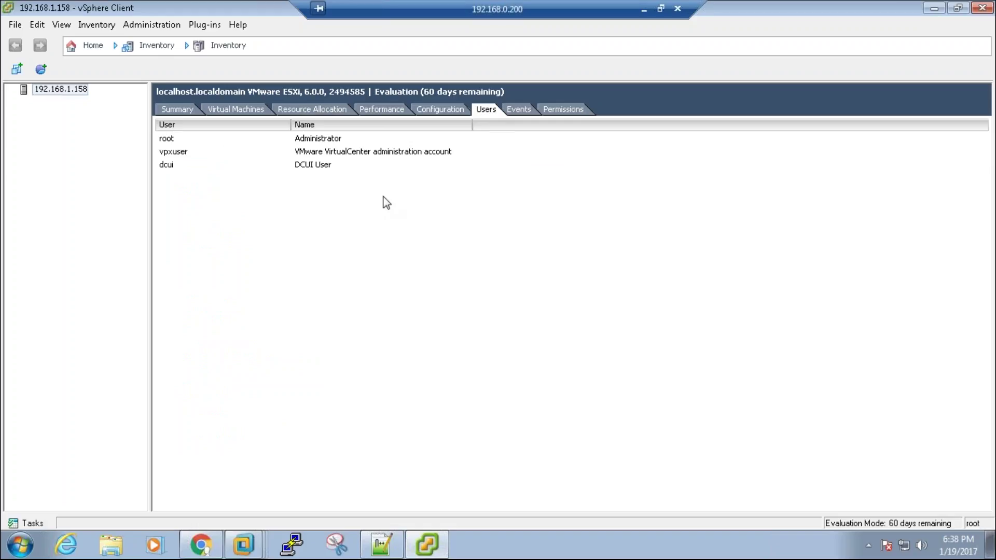
right_click(289, 264)
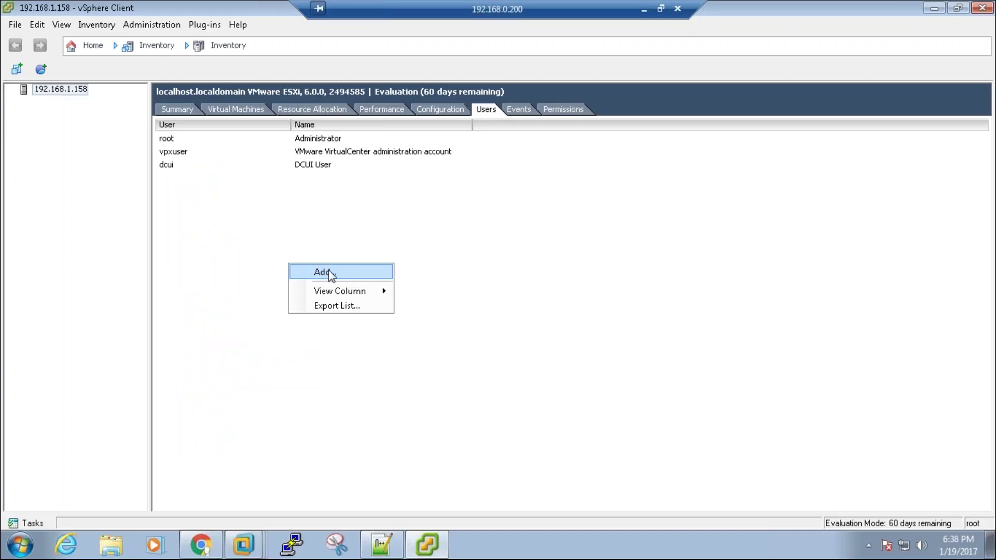
click(329, 273)
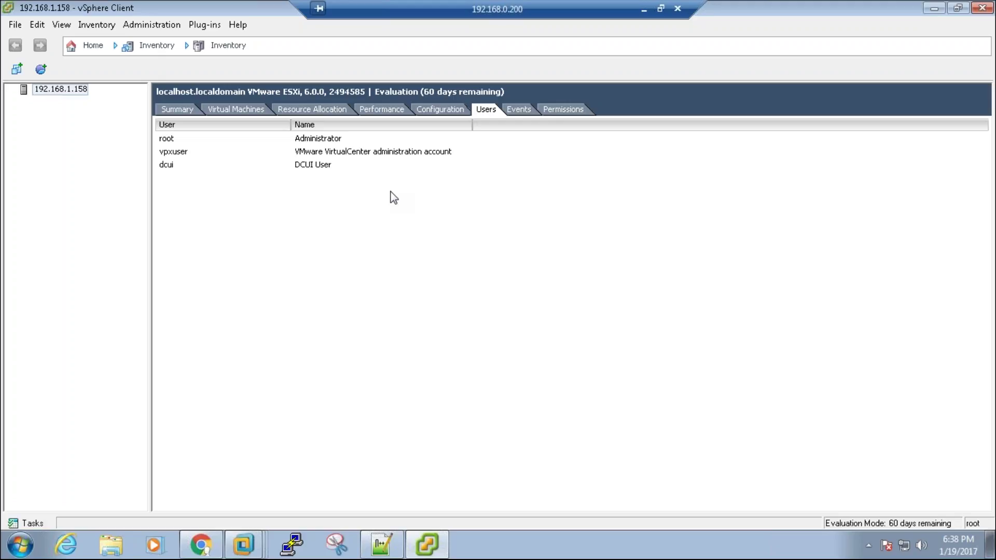
click(518, 109)
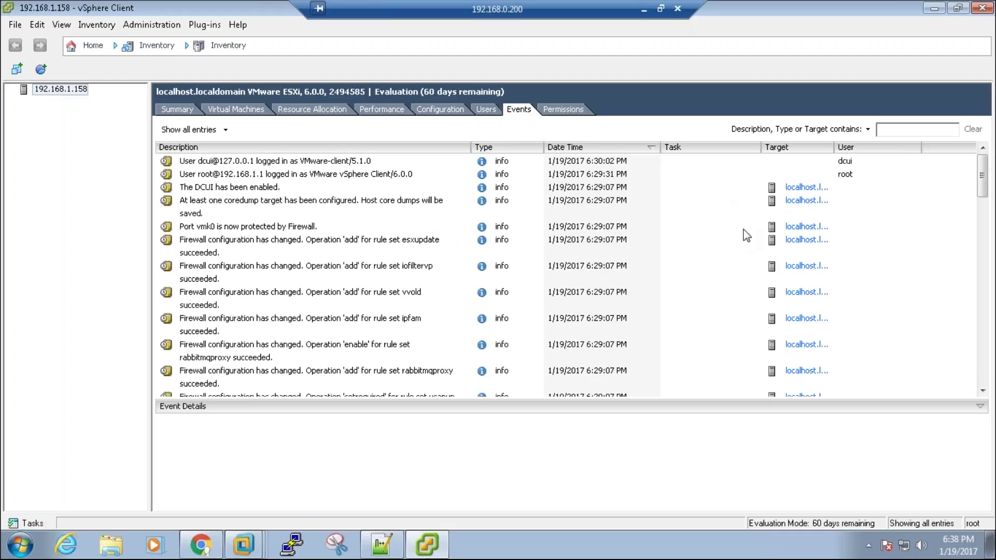
Step: Inspect the root, dcui and vpxuser entries on the host's Permissions tab, then return Home
click(570, 111)
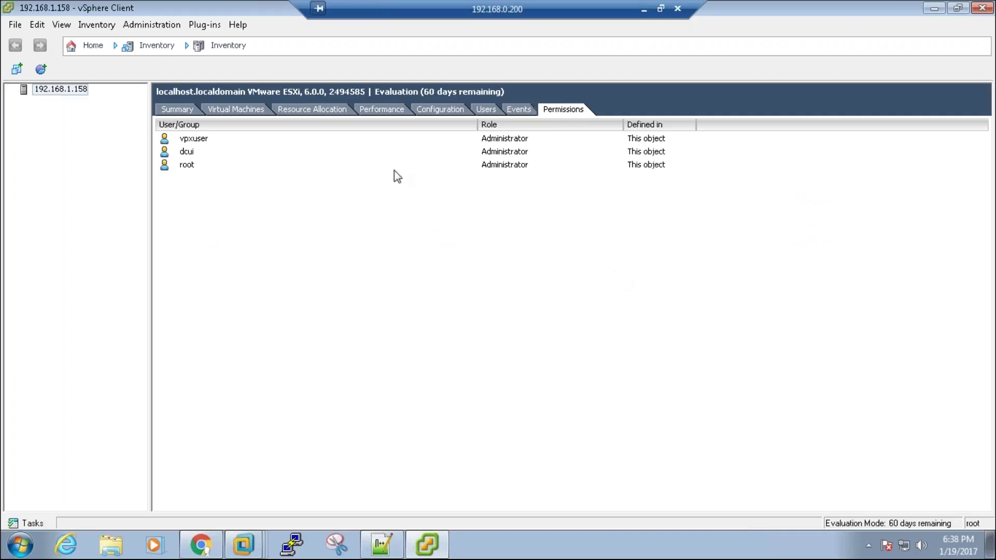
click(207, 166)
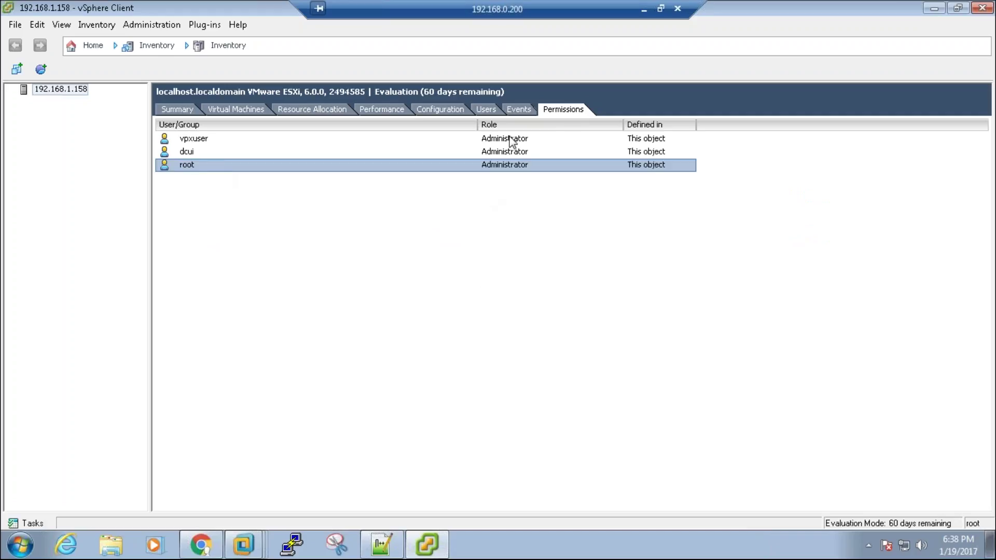
click(276, 154)
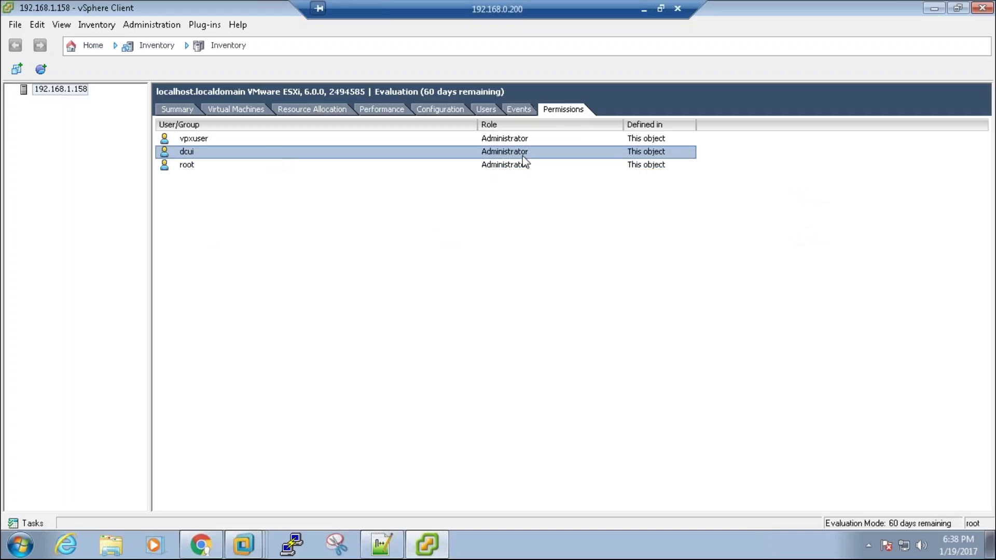
click(406, 143)
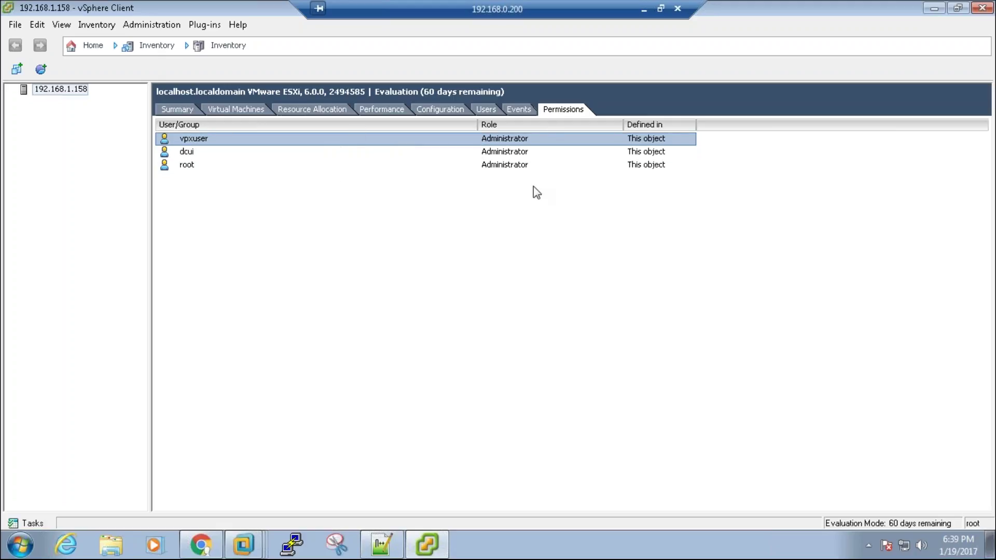
click(198, 153)
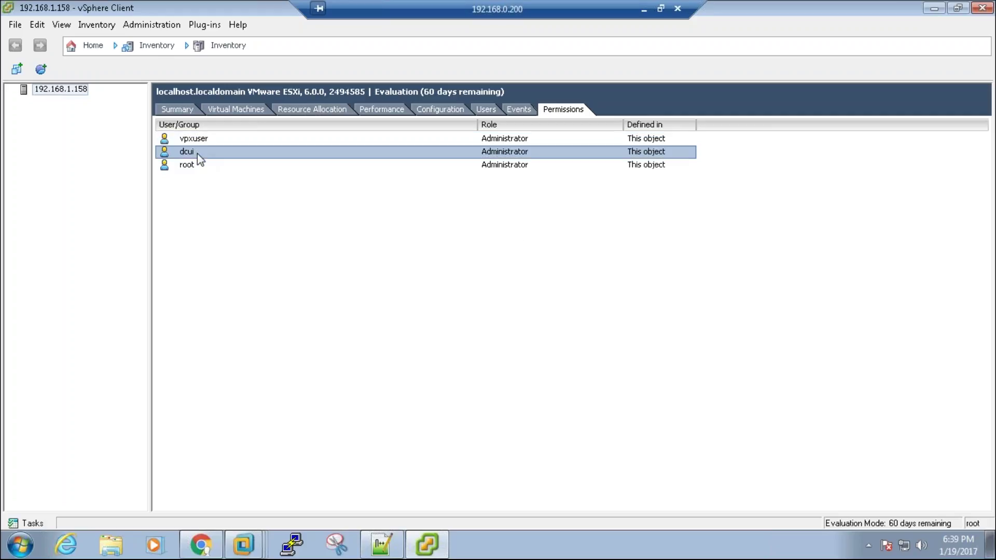
click(197, 166)
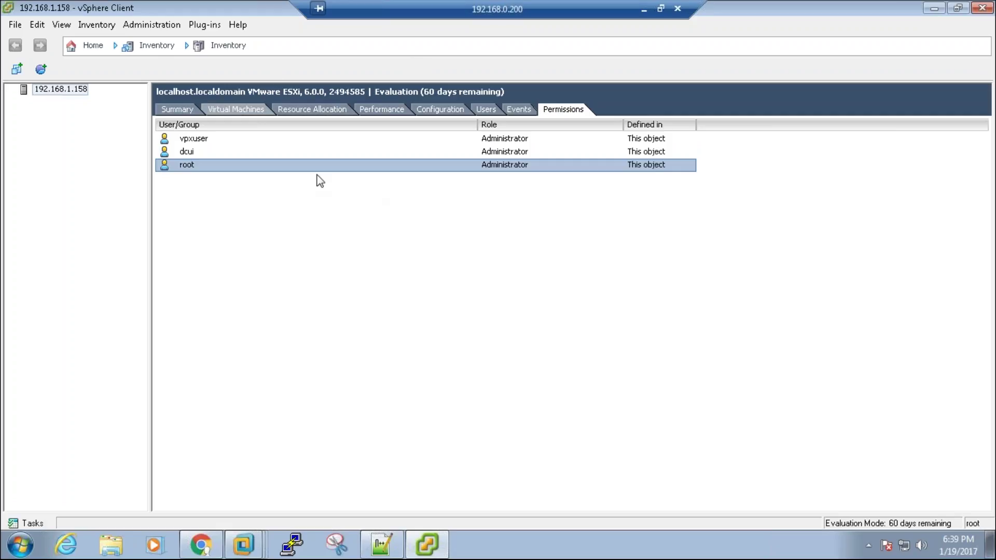
click(90, 47)
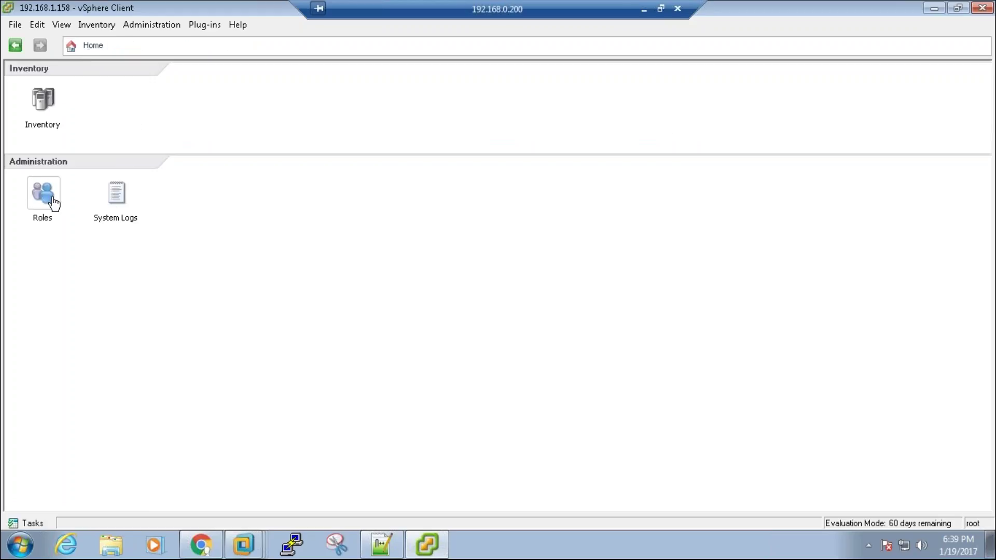
Step: Glance at the host's inventory summary, then go back to the Home page
click(48, 110)
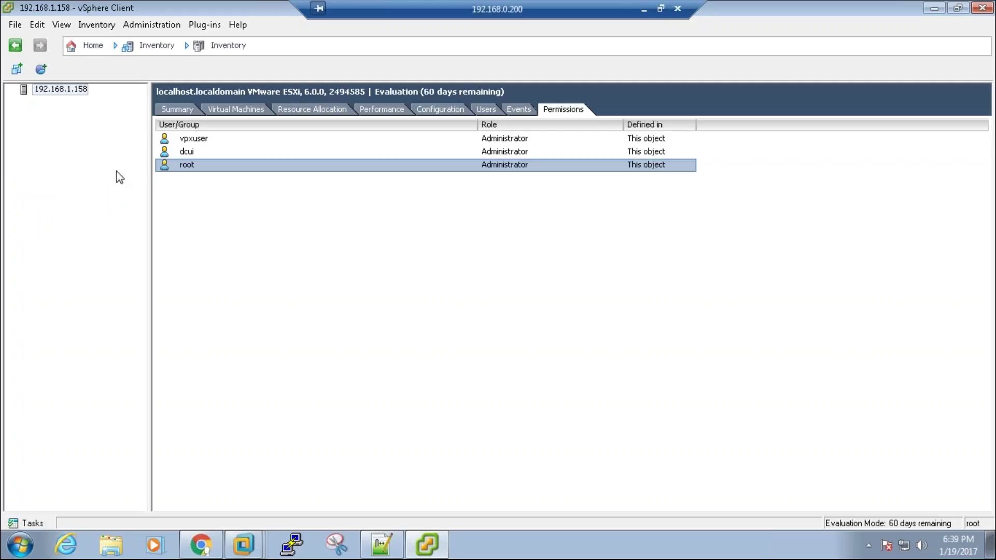
click(167, 113)
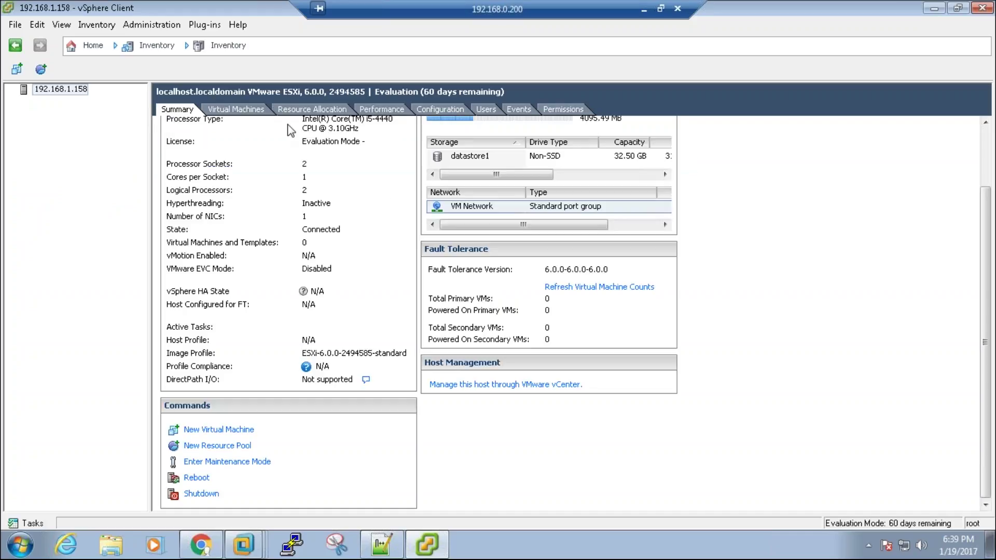
scroll(457, 192, up, 3)
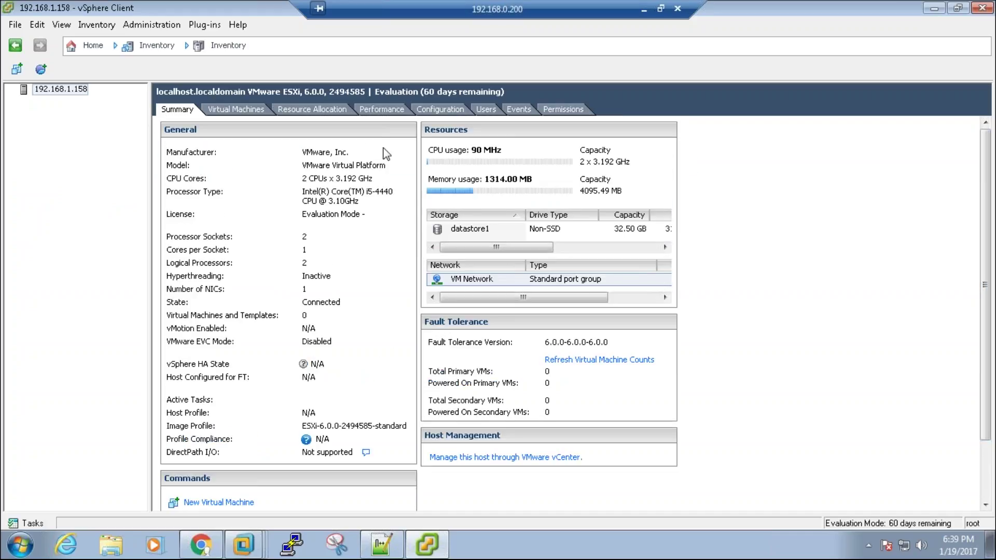
click(88, 45)
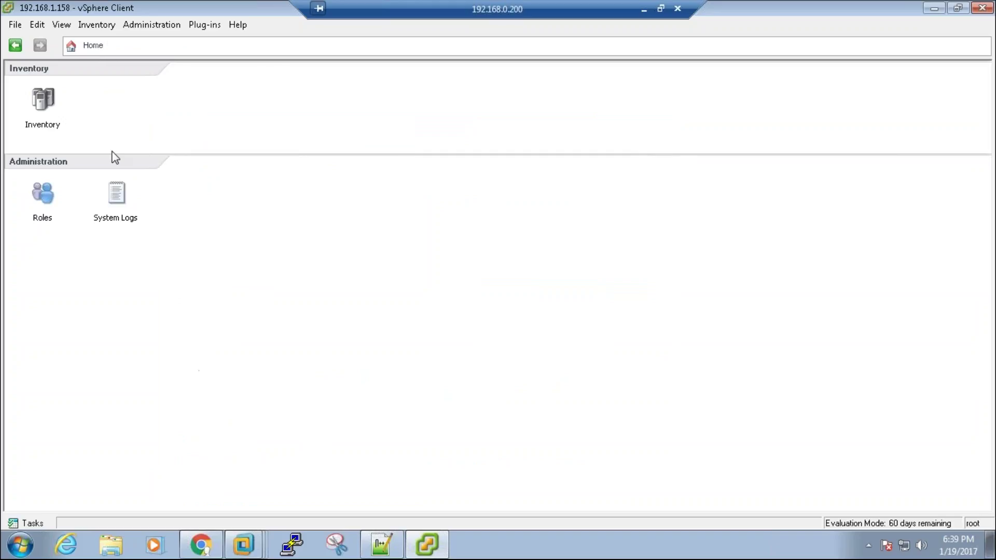
Step: Compare the No access, Read-only and Administrator roles in the Roles list and bring up role options
click(44, 197)
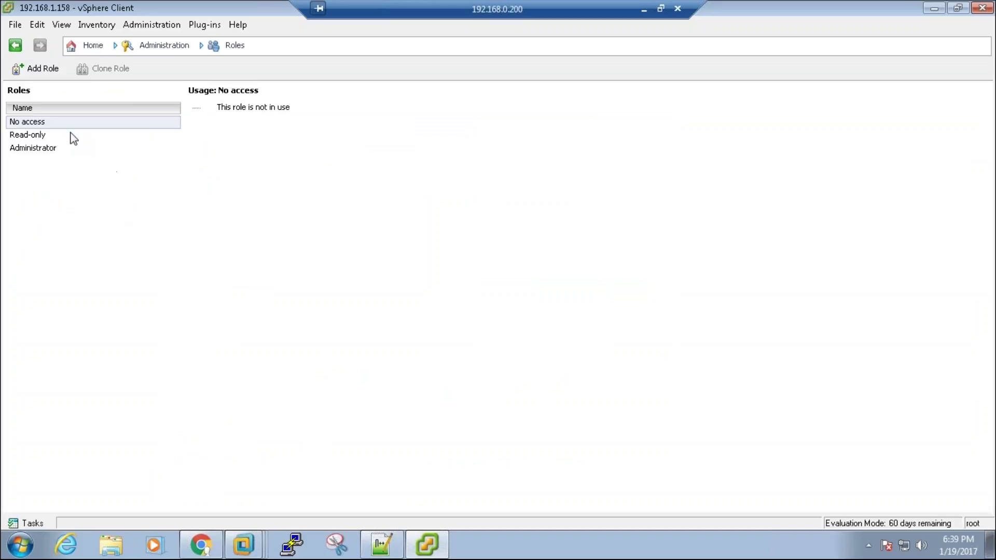
click(68, 135)
click(69, 148)
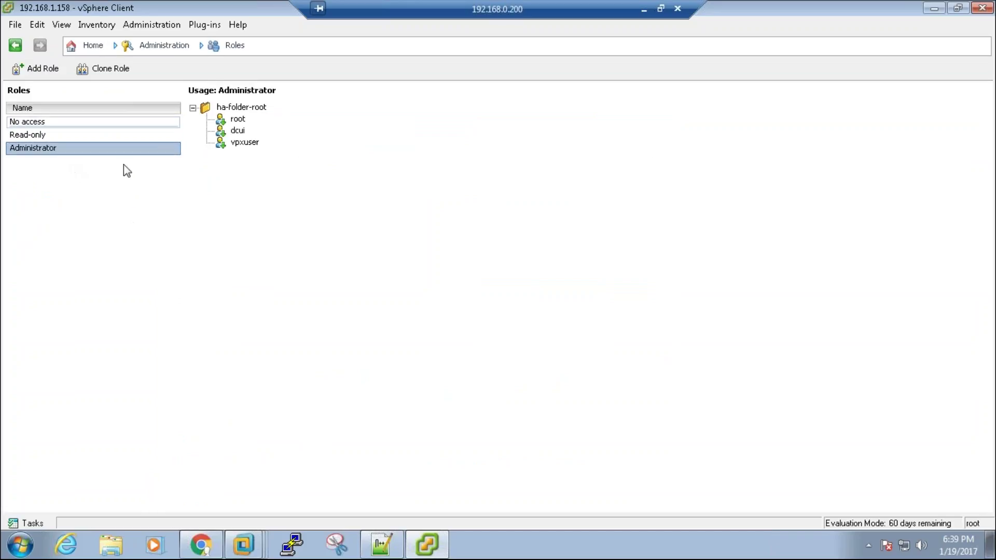
click(73, 123)
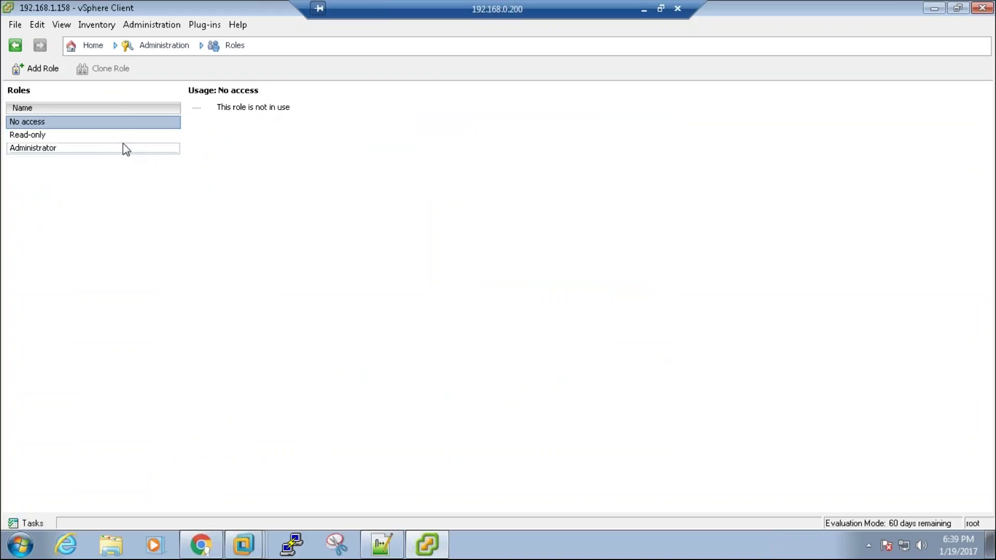
click(102, 140)
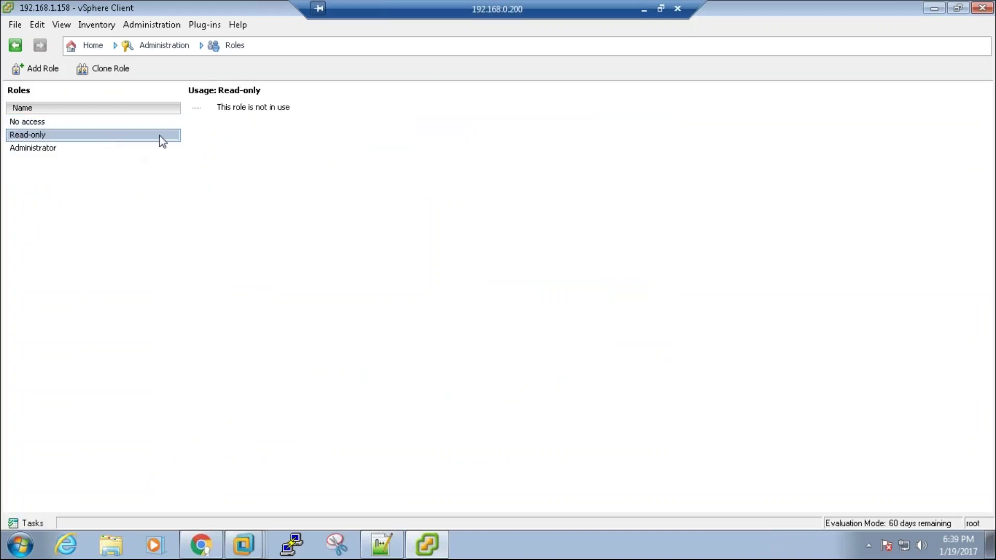
click(71, 150)
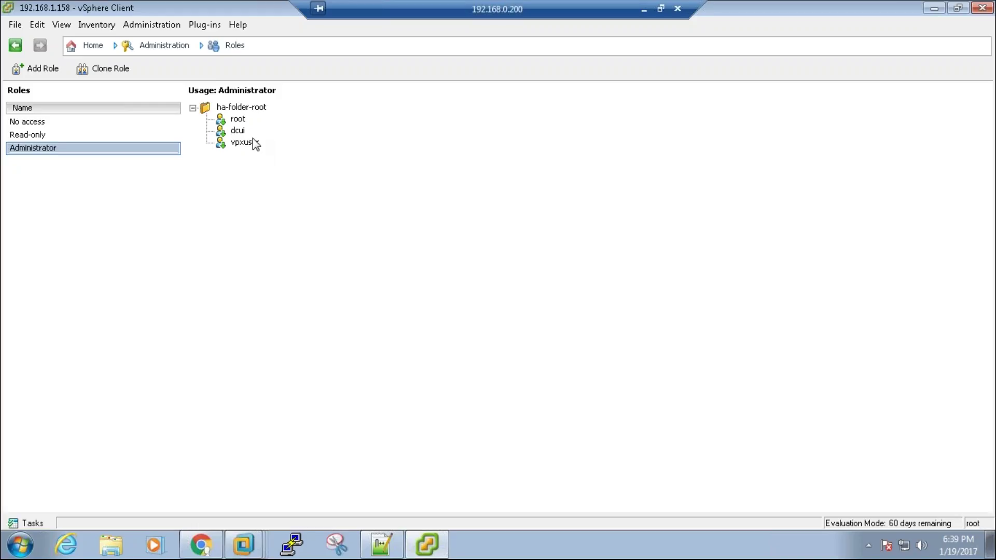
right_click(102, 201)
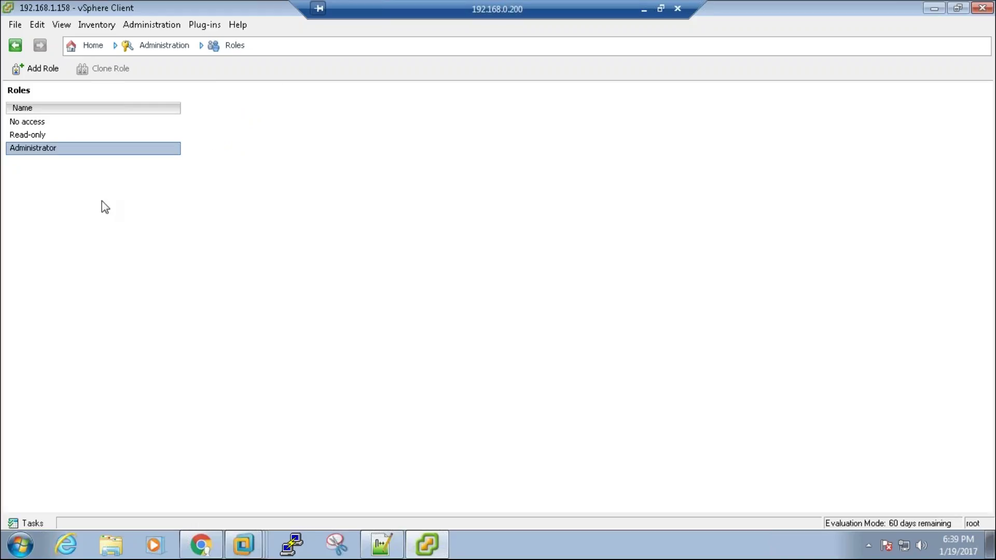
Step: Add a new role named Monitoring_Team with the Alarms privilege ticked
click(139, 216)
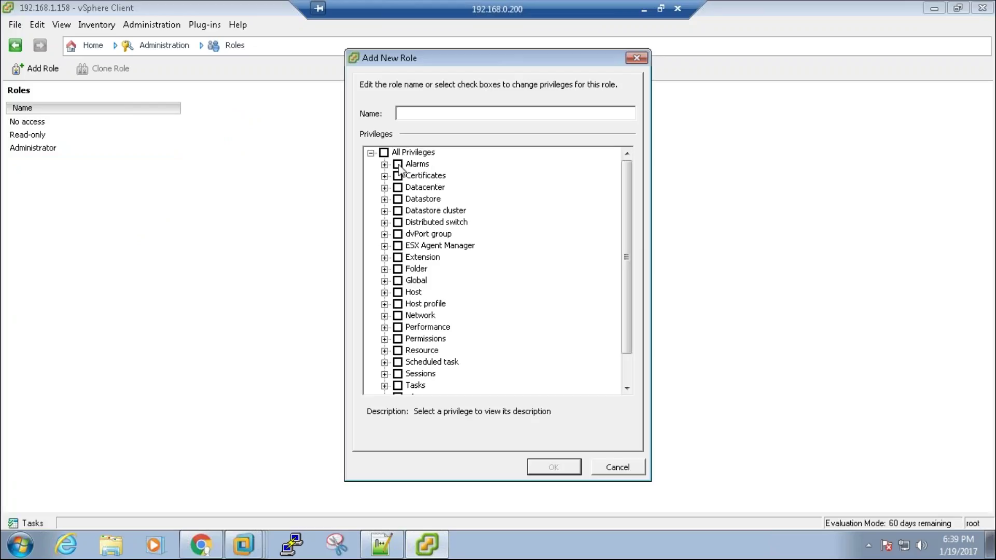
click(397, 164)
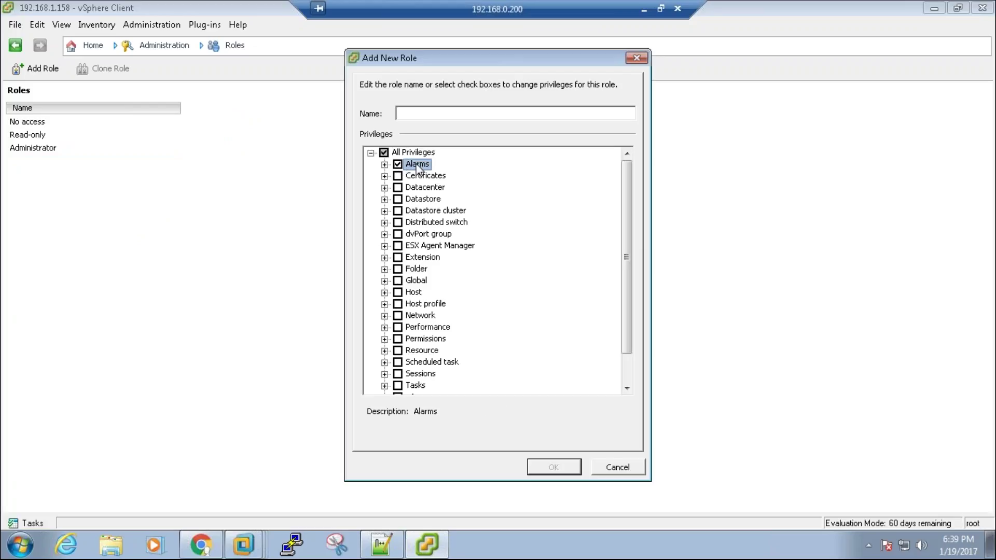
click(418, 113)
text(Monitoring)
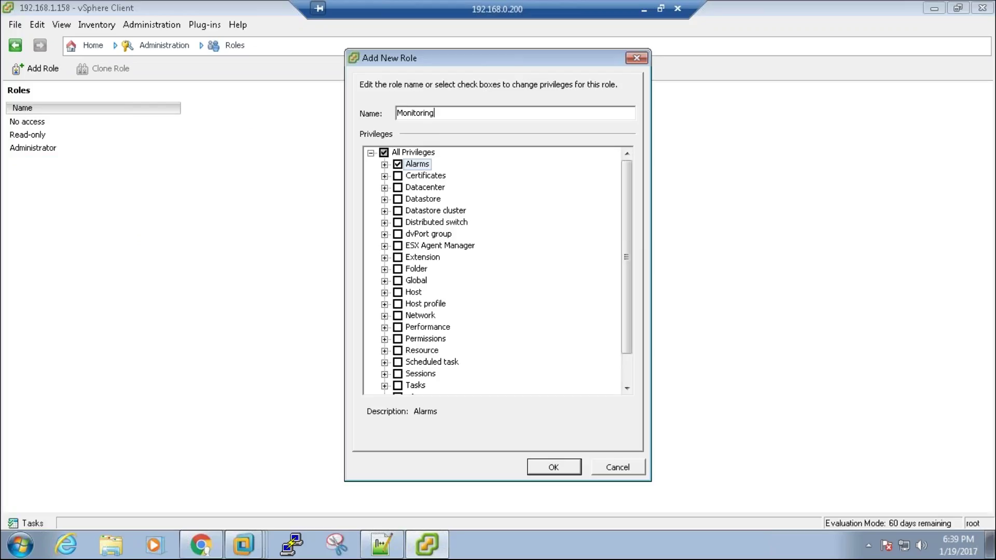
text(_Team)
Step: Cancel the Monitoring_Team role, reopen host 192.168.1.158's summary, and browse the main menus
click(634, 467)
click(92, 45)
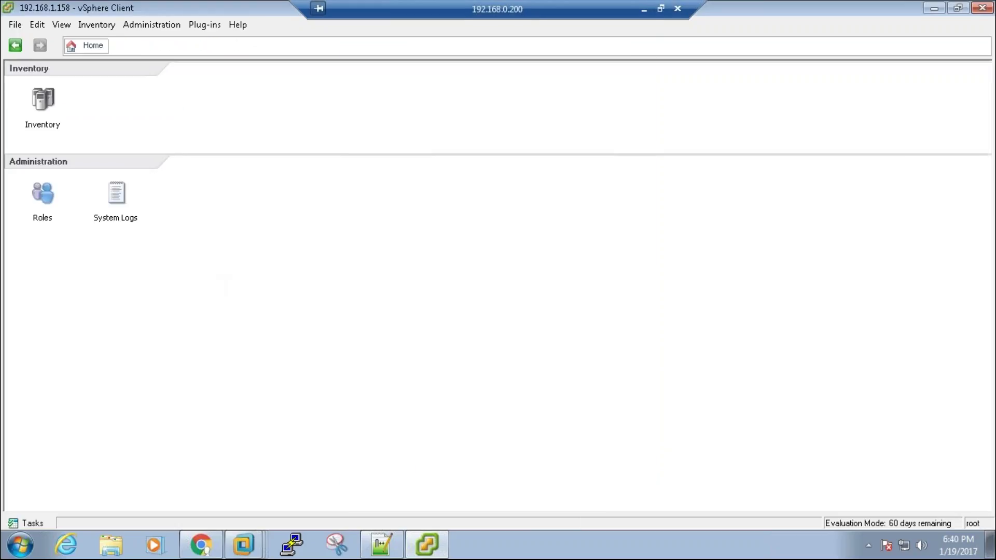
click(40, 100)
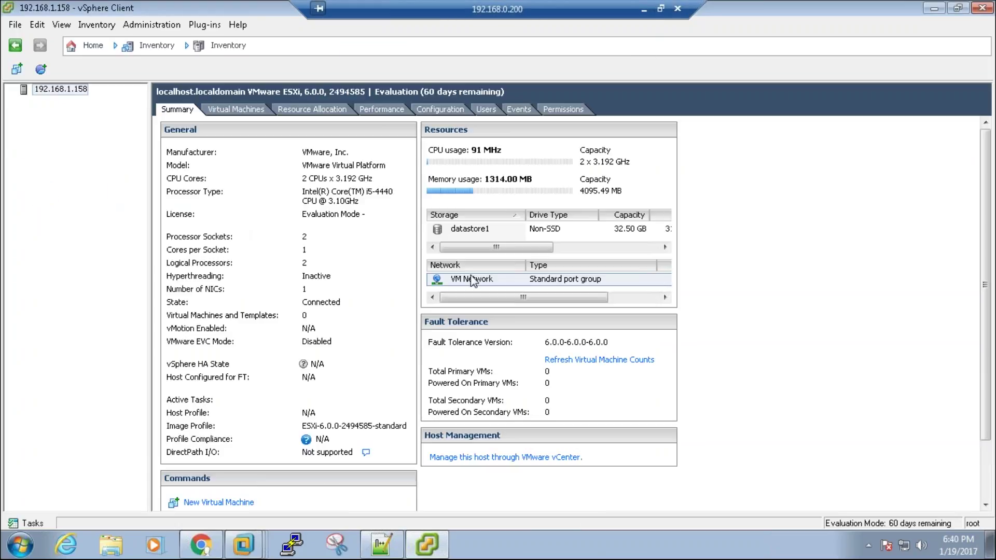
click(15, 26)
mouse_move(38, 26)
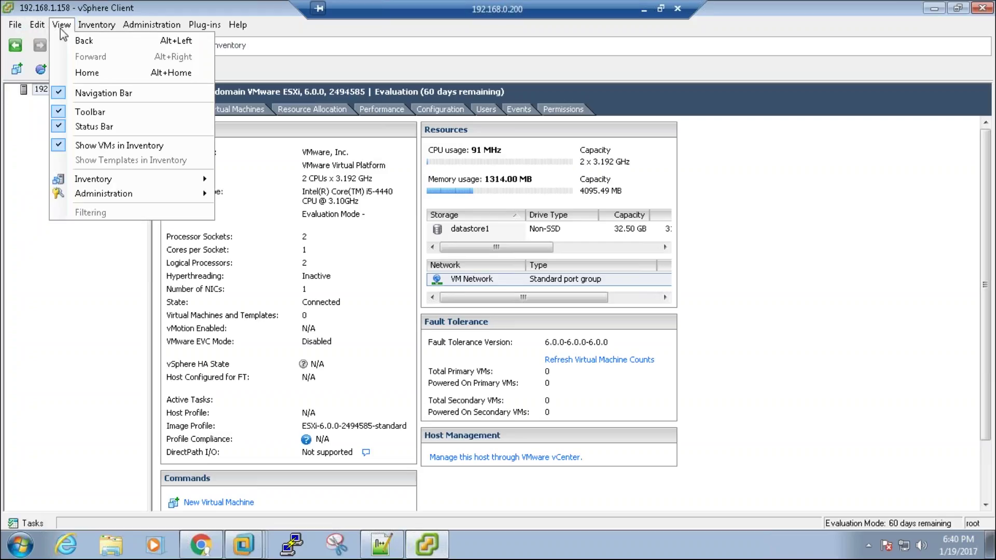
mouse_move(136, 35)
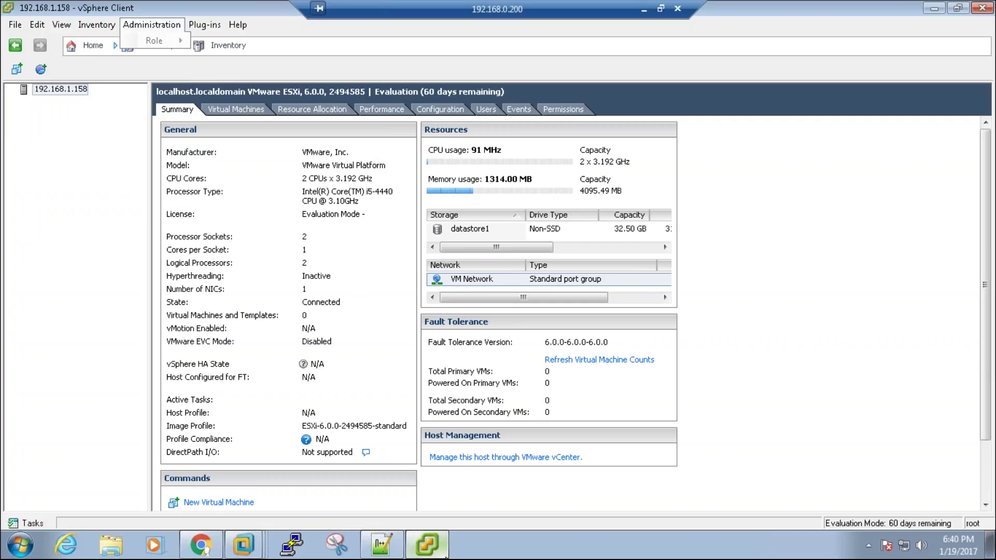
Step: Add an 'Accessing ESXi Server' heading below Post installation steps in the notes
click(372, 552)
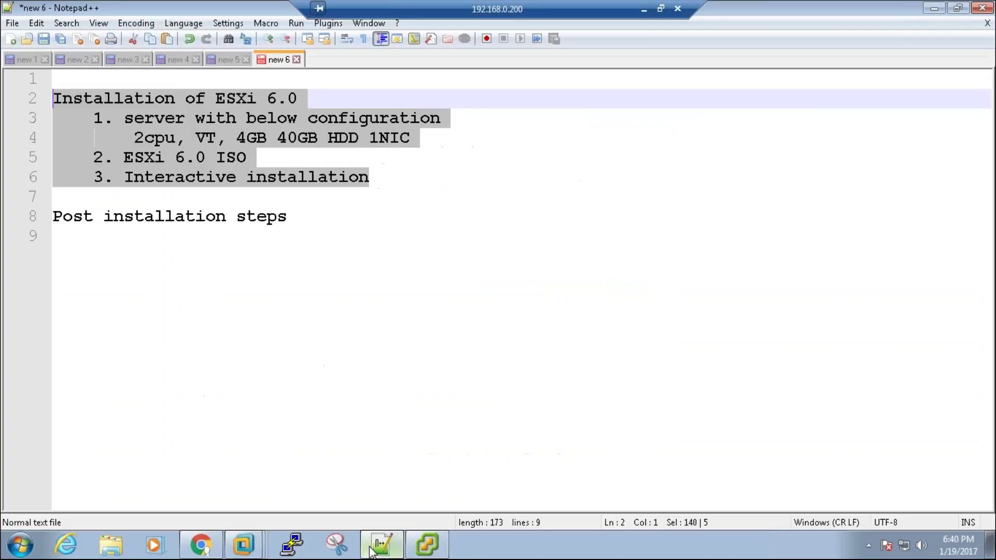
click(316, 219)
key(Return)
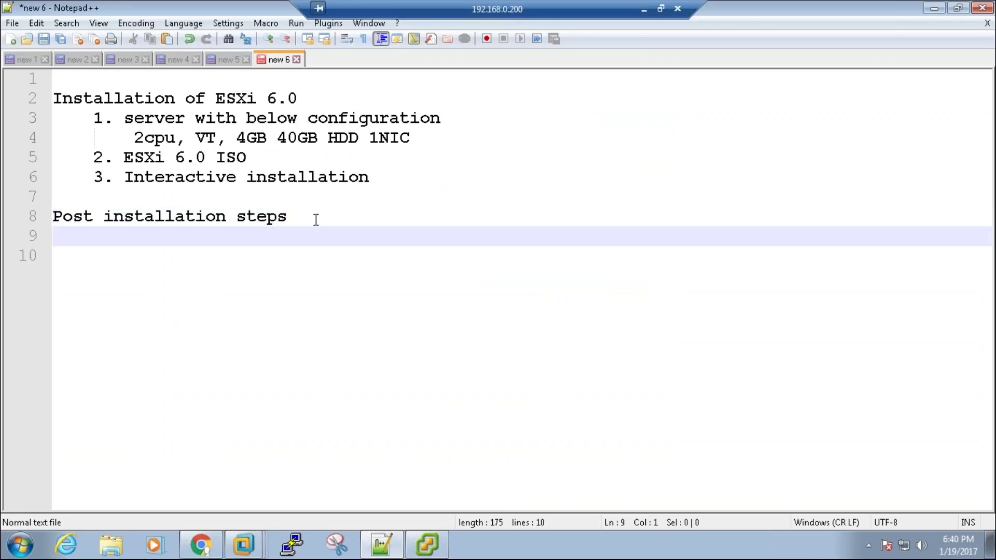
key(Tab)
key(BackSpace)
key(Return)
text(Acce)
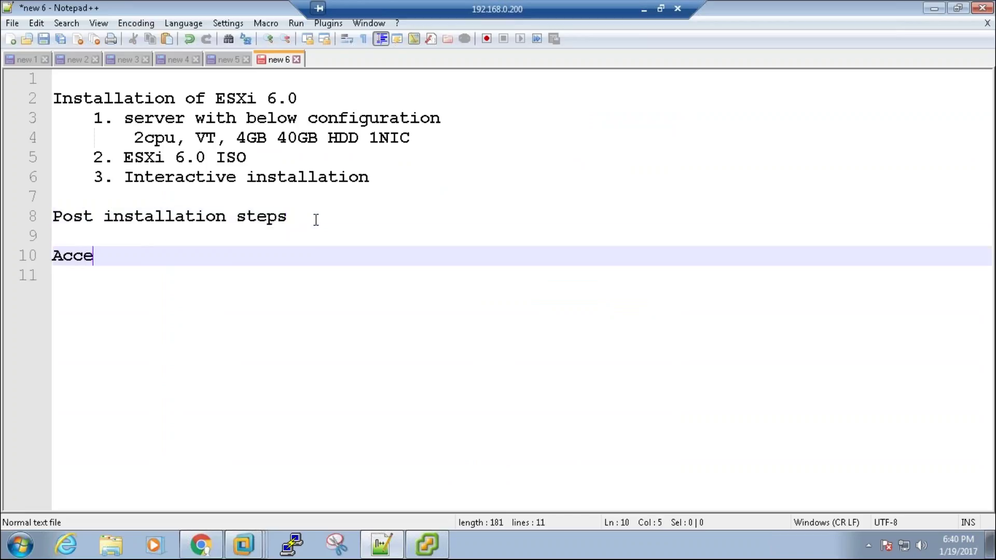
text(ssing ESXi Server)
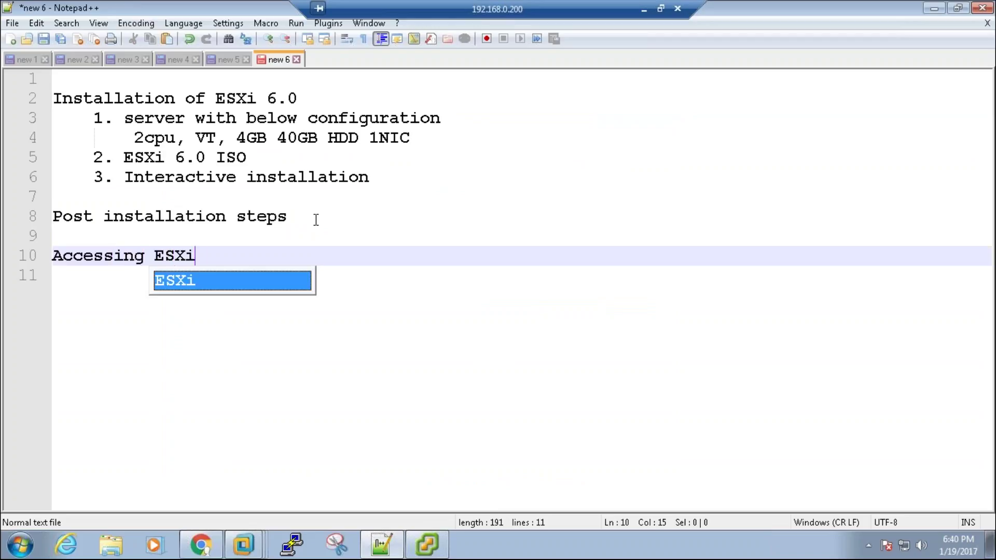
key(Return)
Step: List '1. vSphere Client' with the indented note 'overvew of it', then start item '2.'
key(Tab)
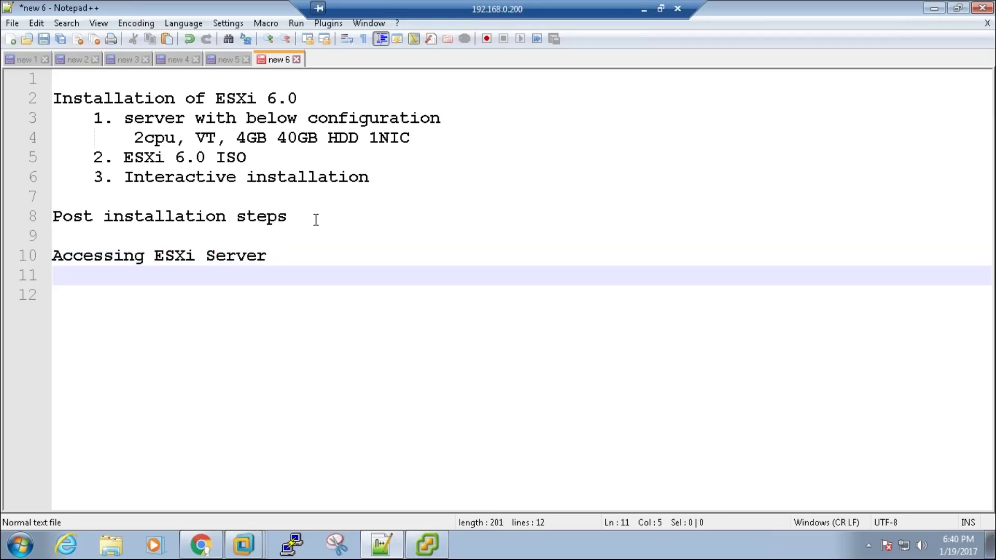
text(1. ES)
key(BackSpace)
key(BackSpace)
text(vSphere)
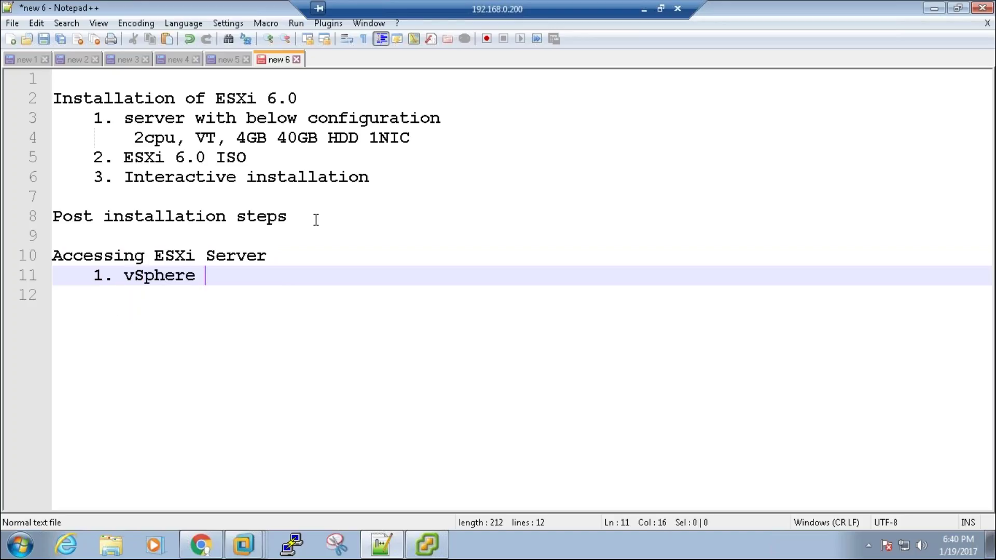
text( Client)
key(Return)
key(Tab)
text(o)
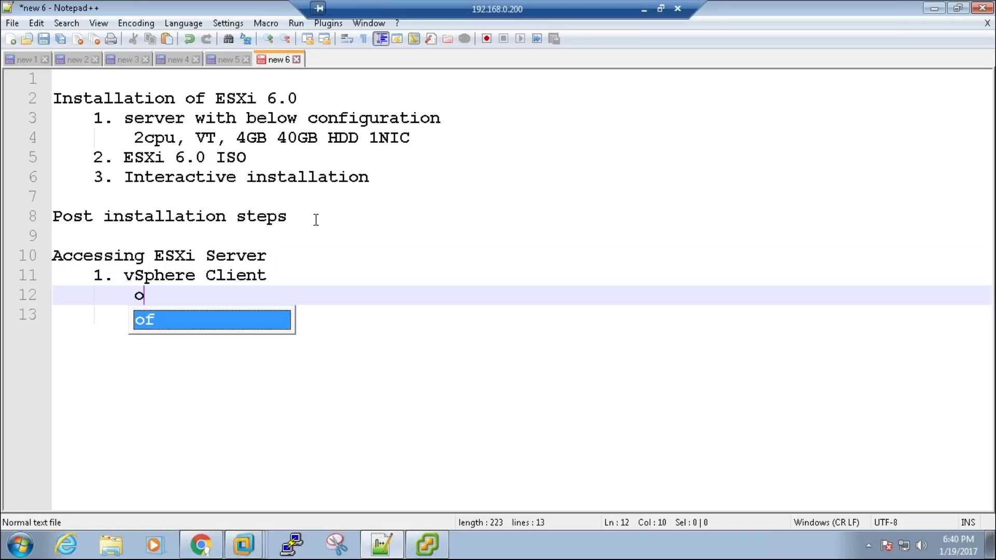
text(vervew of it)
key(Return)
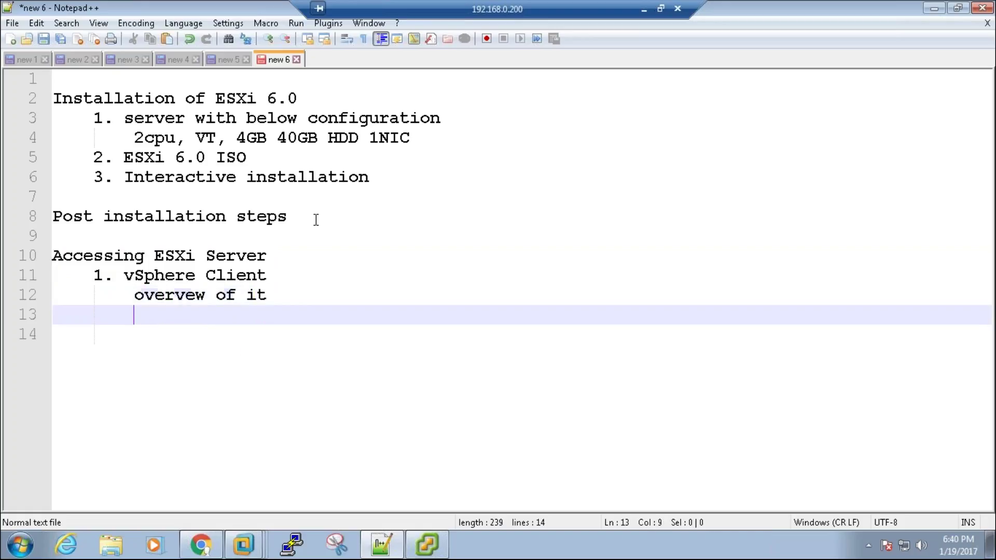
key(BackSpace)
text(2.)
click(934, 8)
Step: Try a PuTTY SSH session to 192.168.1.158 and move the Connection refused error aside
click(936, 6)
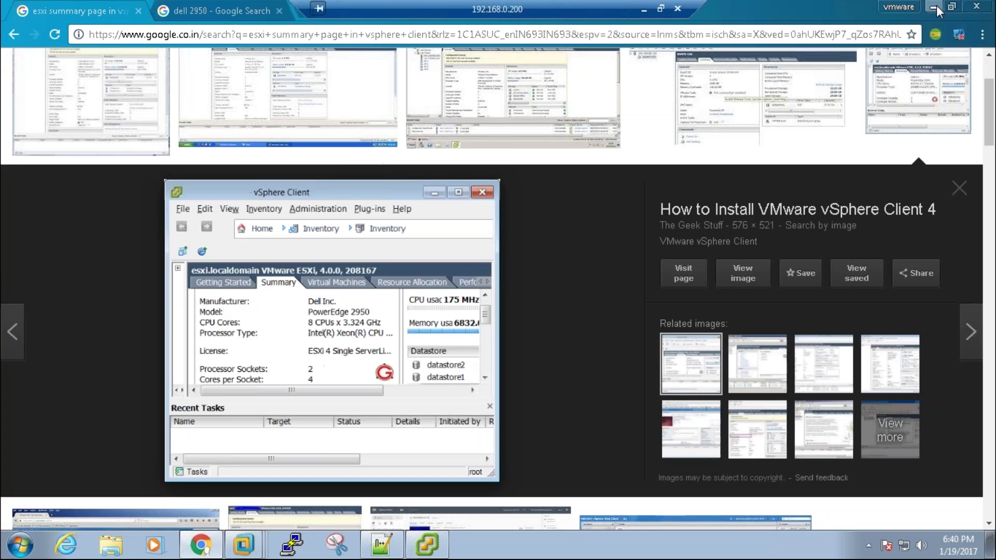
click(936, 5)
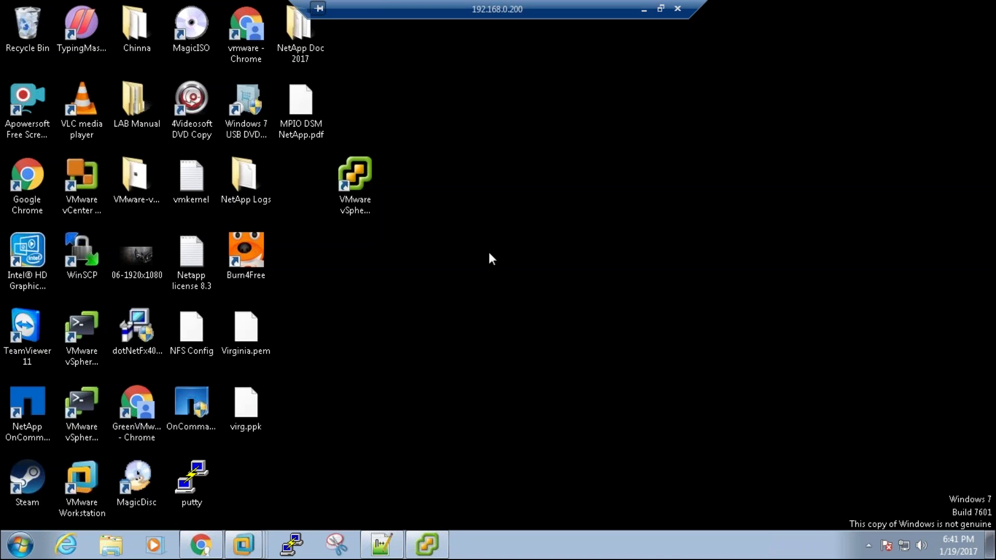
double_click(209, 488)
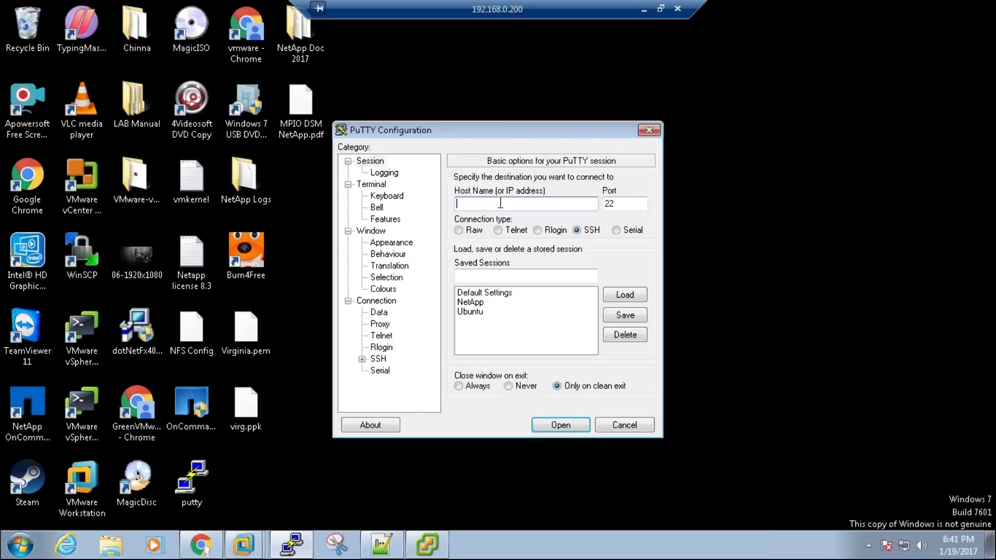
click(443, 548)
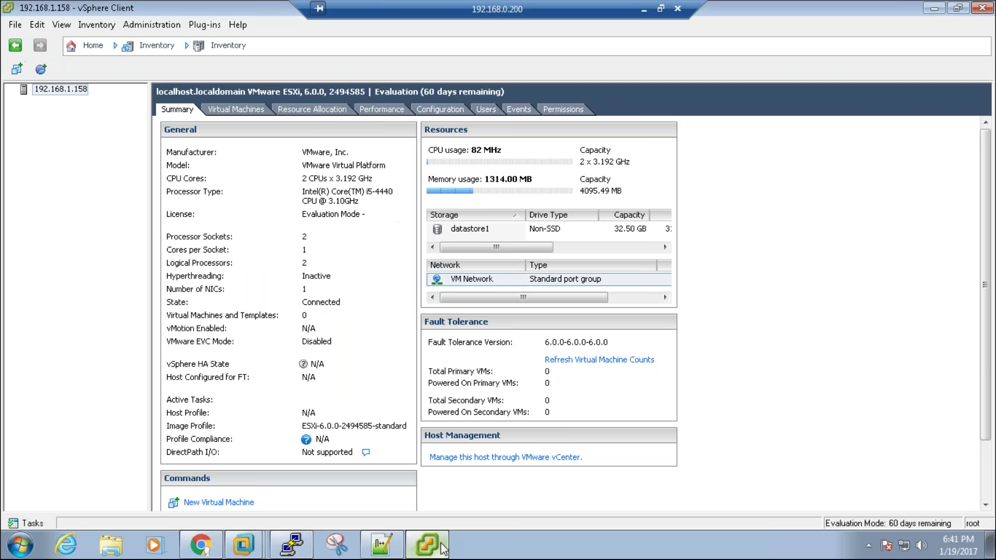
click(443, 547)
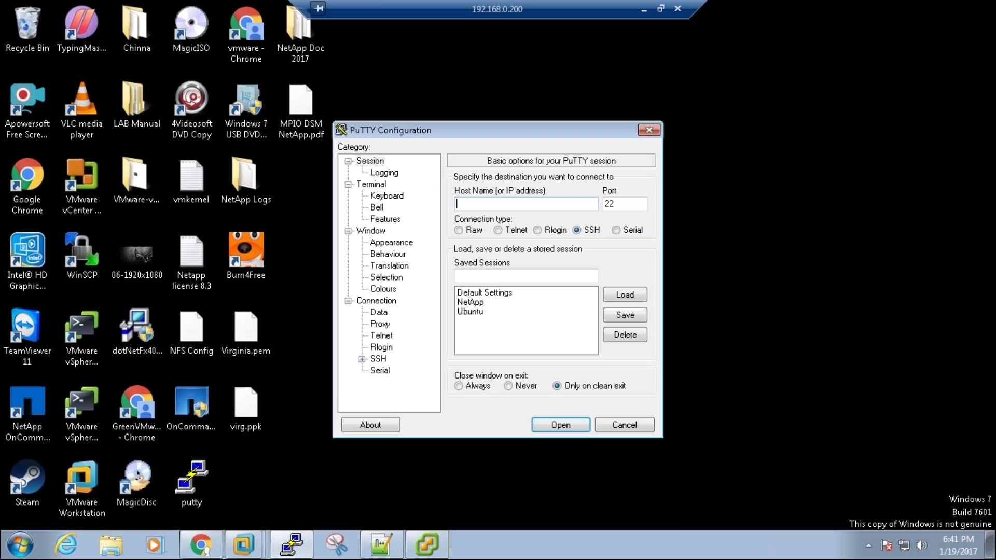
text(192.168.1.158)
click(560, 425)
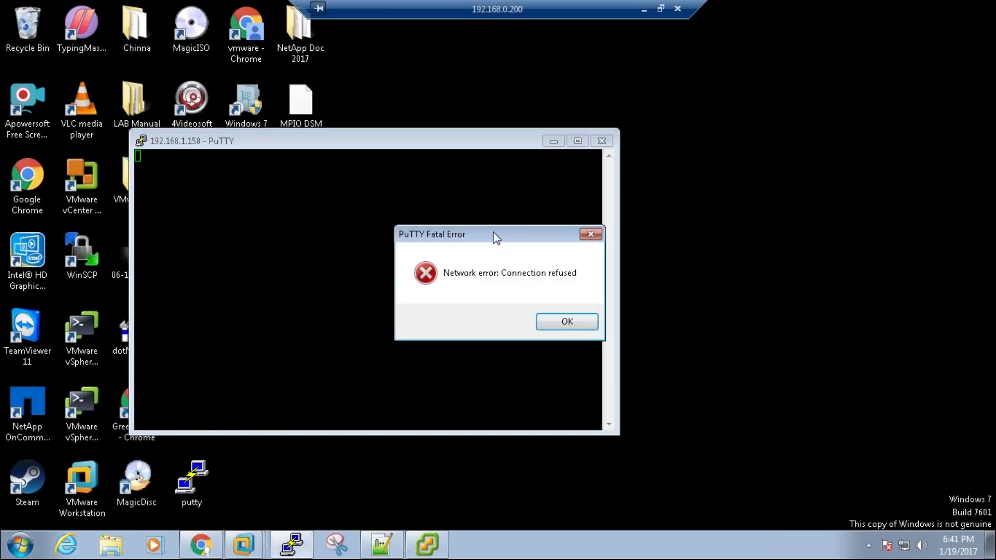
drag(494, 237, 414, 228)
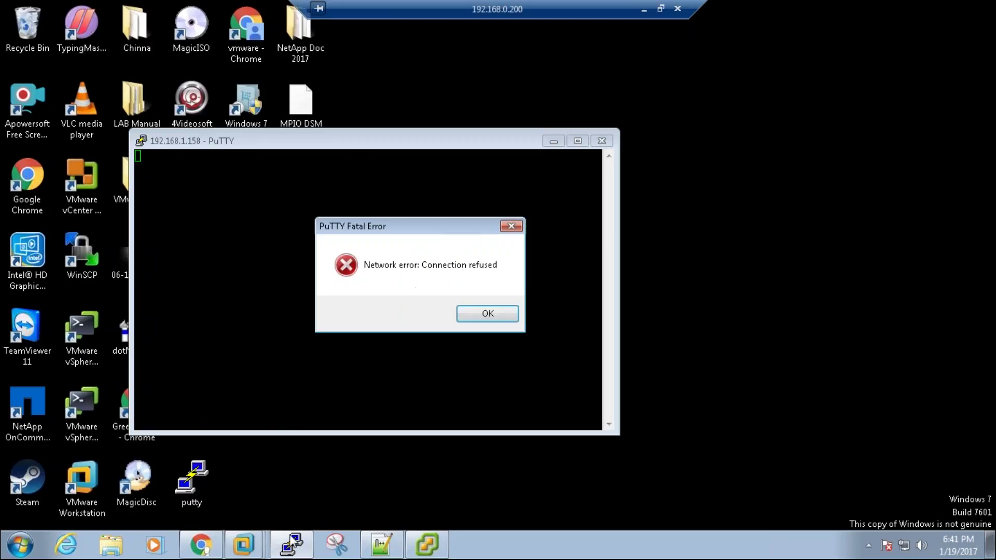
click(201, 544)
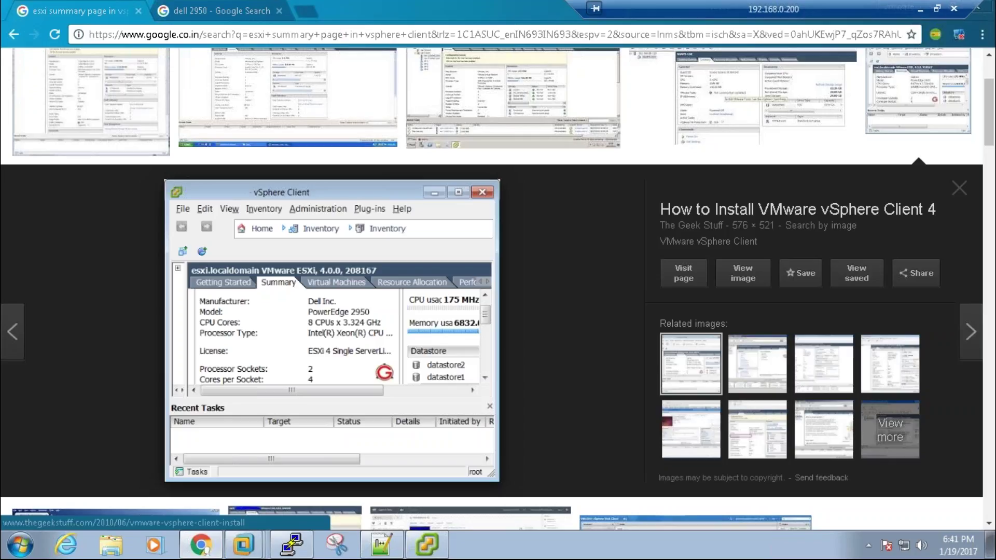
Step: Load the ESXi welcome page at 192.168.1.158 in a new tab, bypassing the certificate warning
click(313, 12)
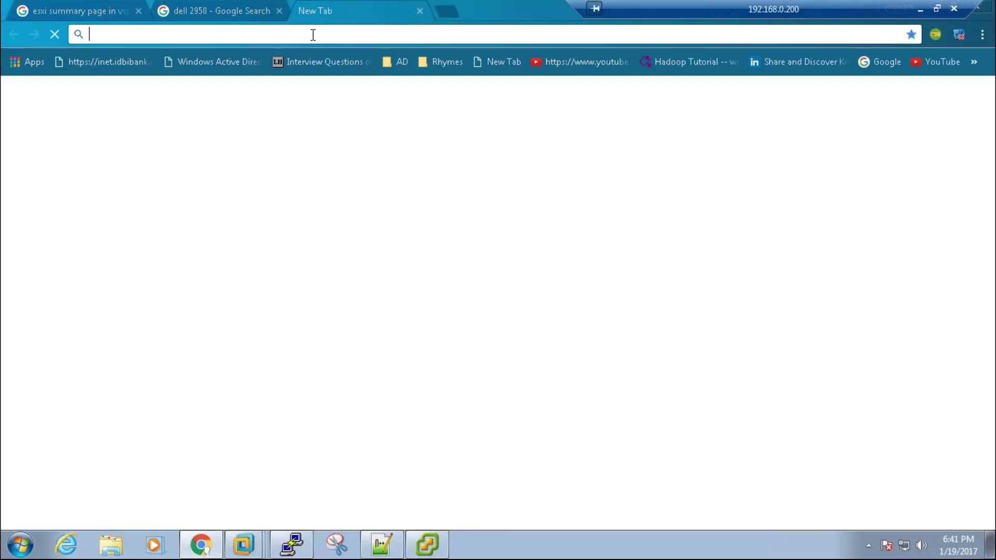
text(192.168.1.50)
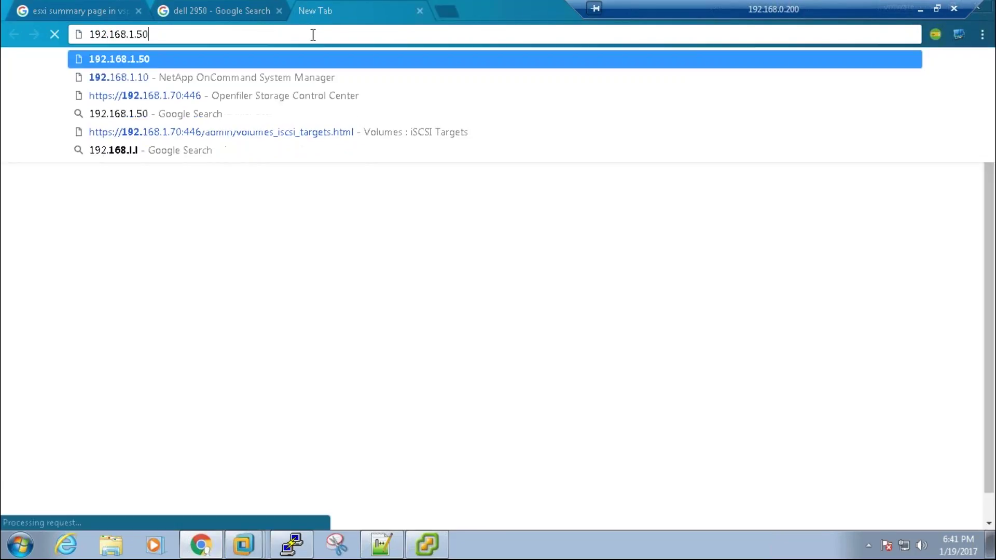
key(BackSpace)
key(BackSpace)
text(158)
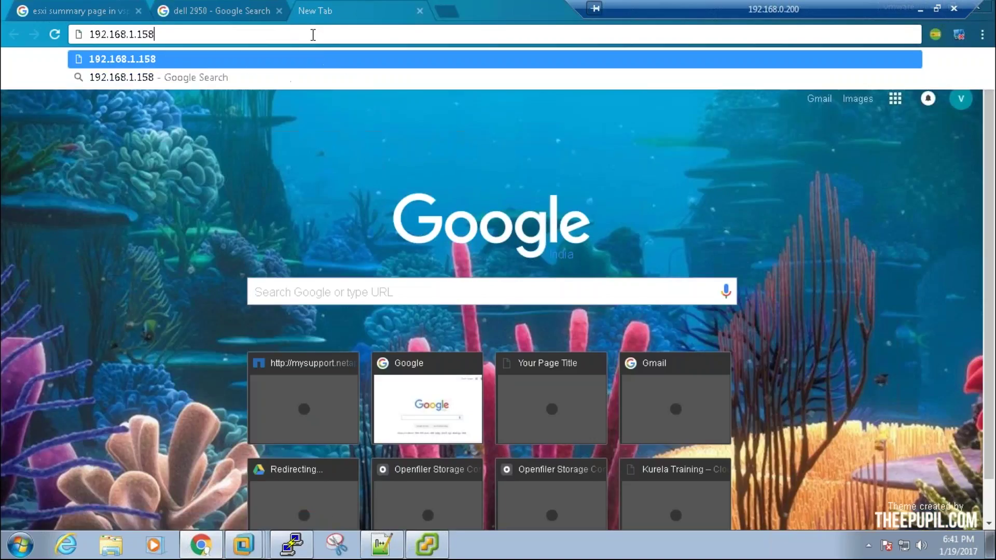
key(Return)
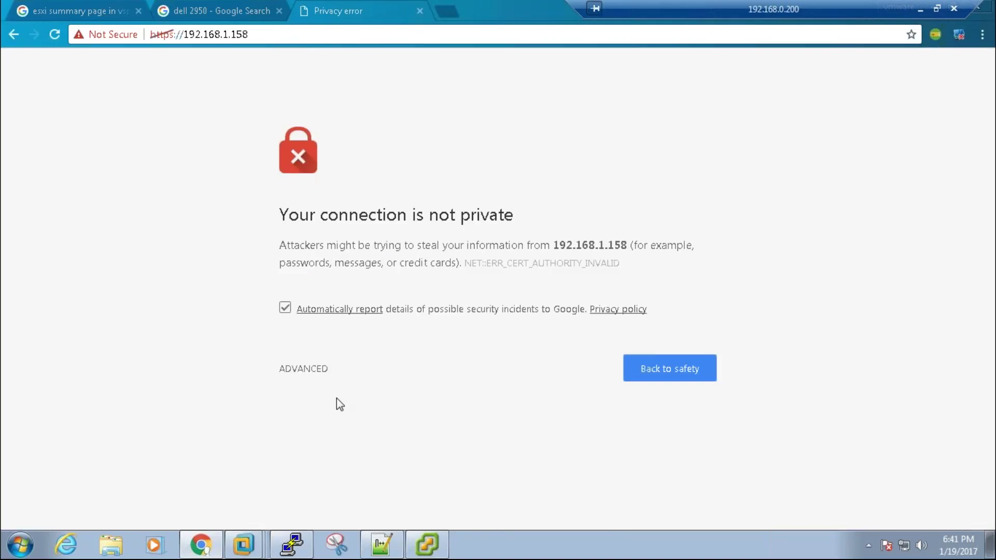
click(316, 381)
click(353, 489)
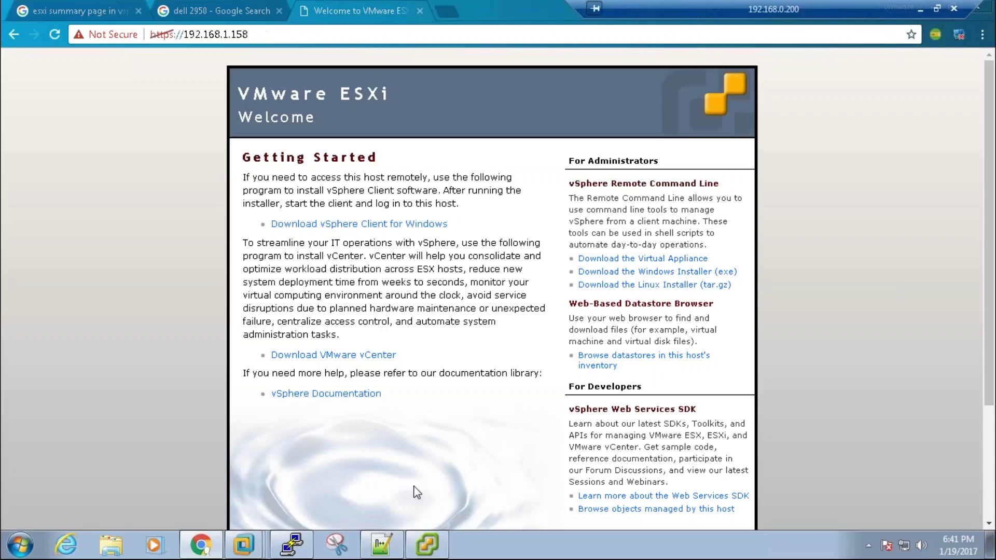
click(438, 542)
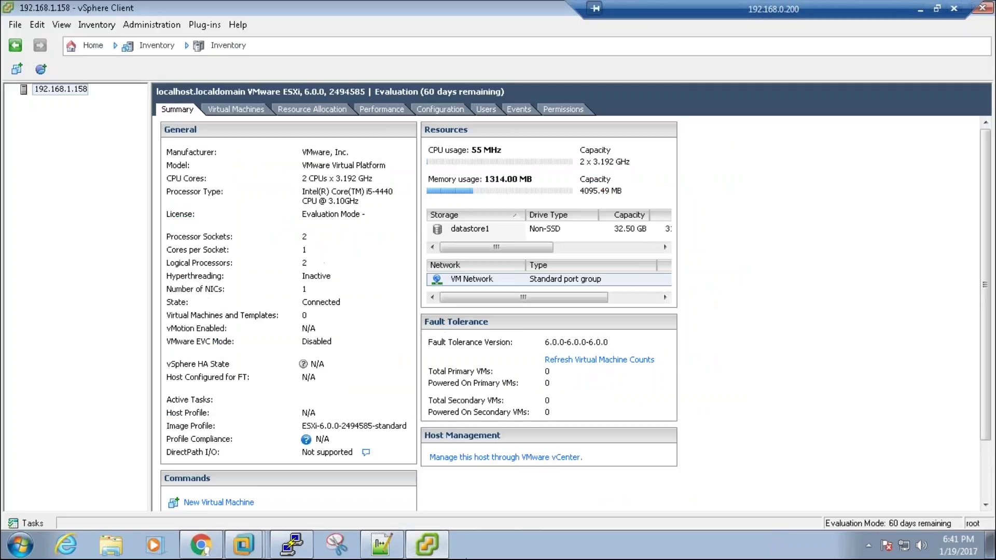
click(429, 543)
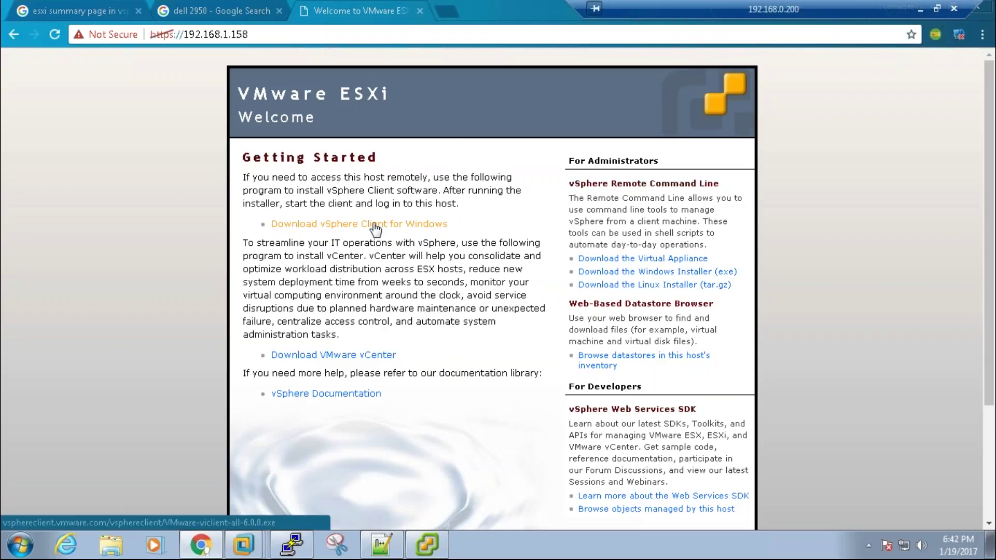
Step: Start the vSphere Client for Windows download (349 MB) and pause it in the Downloads list
click(382, 229)
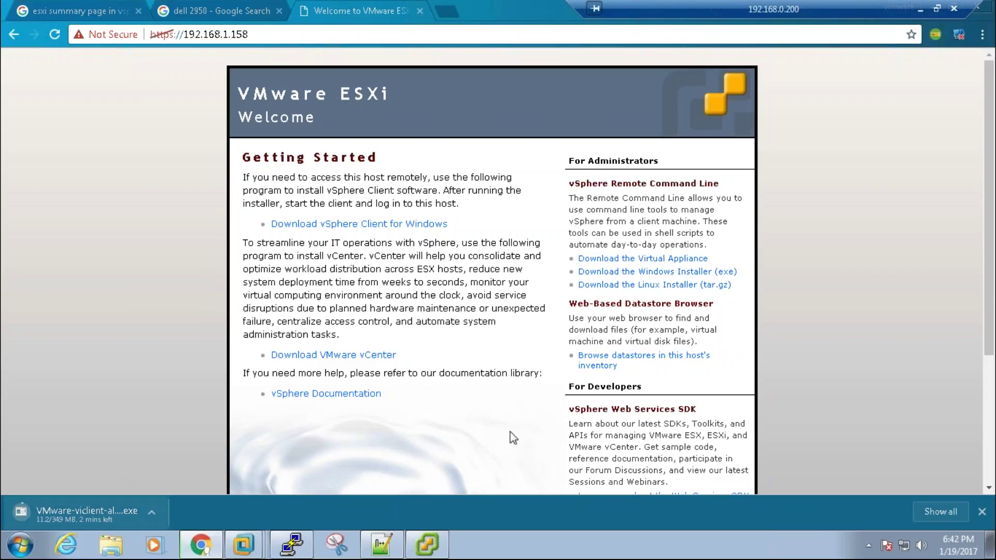
click(930, 506)
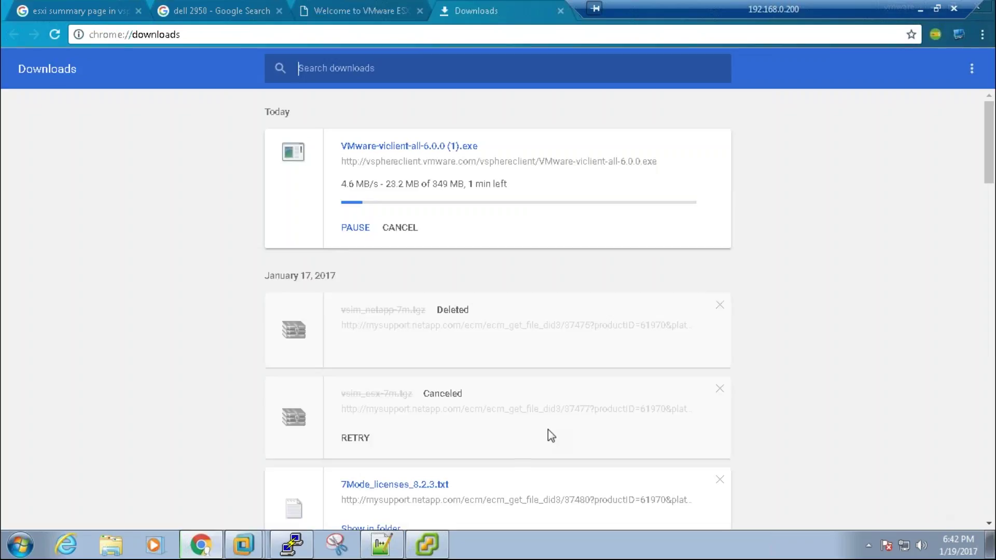
click(365, 234)
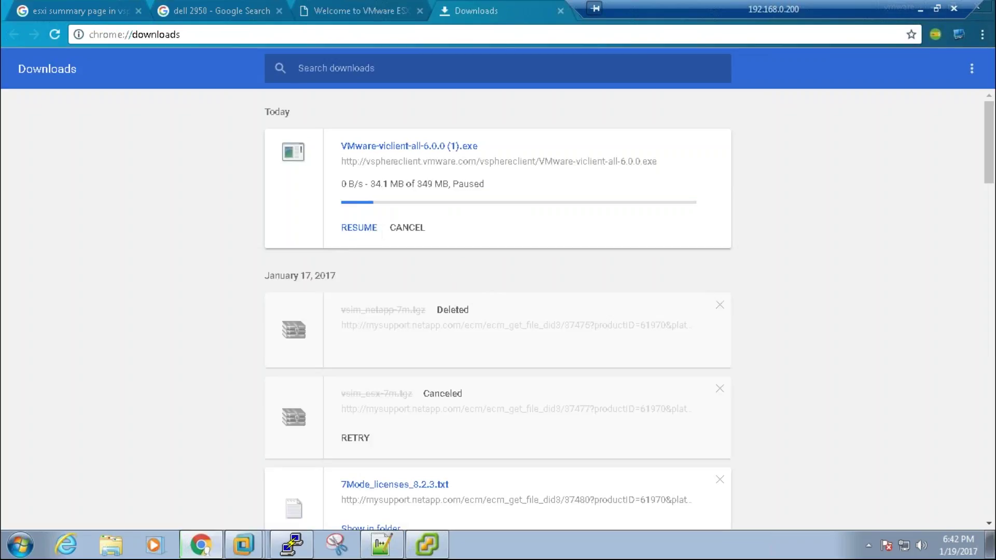
drag(416, 185, 438, 184)
drag(491, 145, 454, 145)
click(493, 195)
Step: Close the Downloads and ESXi welcome tabs, minimize Chrome, and nudge the PuTTY error dialog left
click(560, 11)
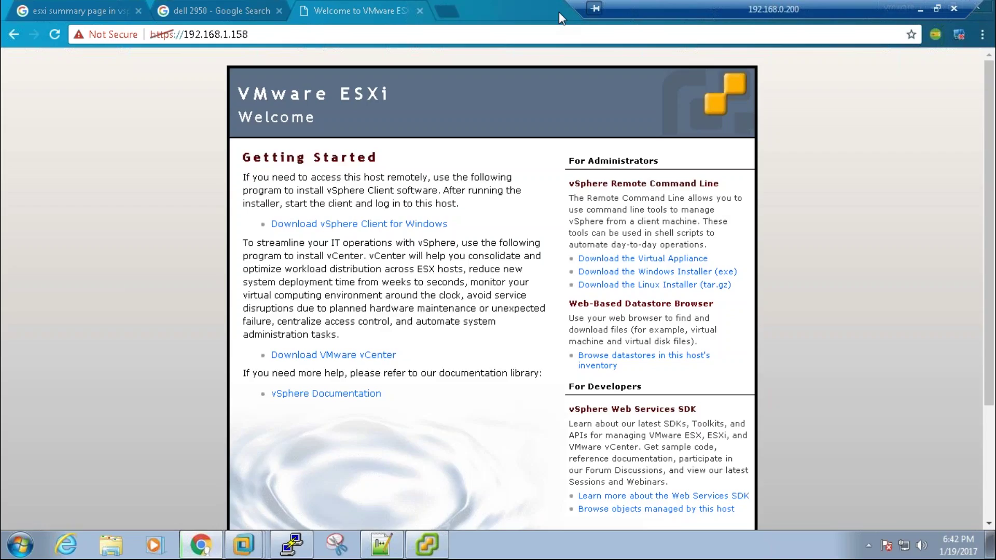
click(278, 35)
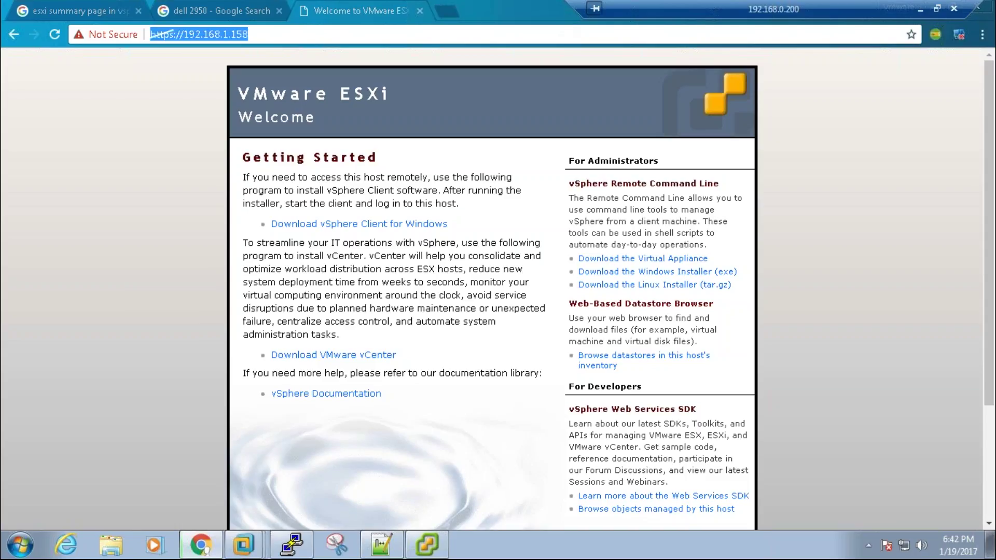
click(346, 93)
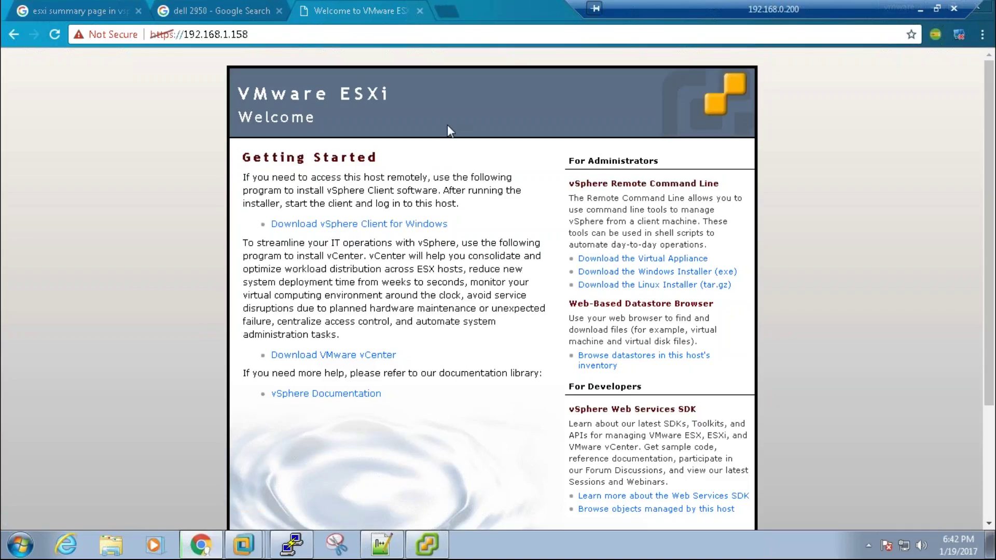
click(419, 11)
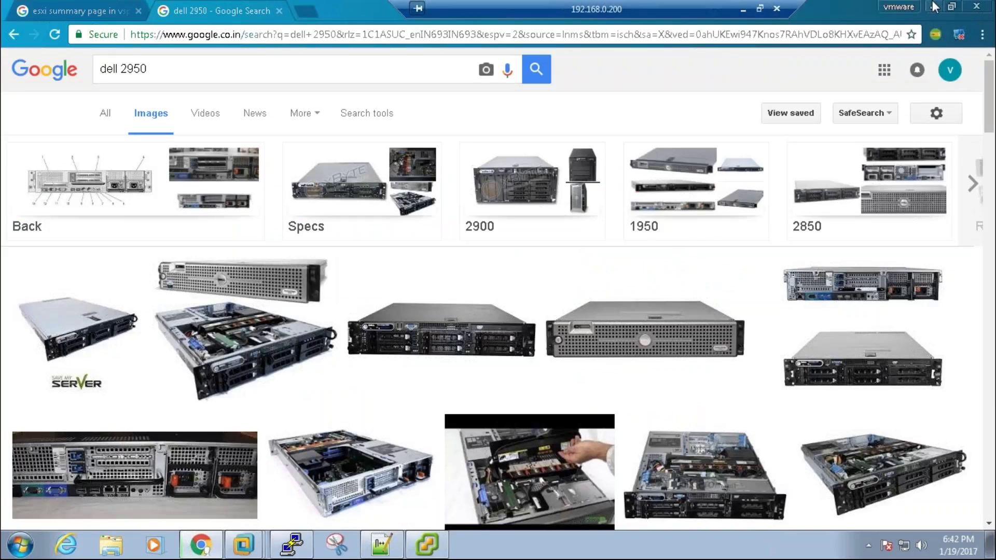
click(935, 7)
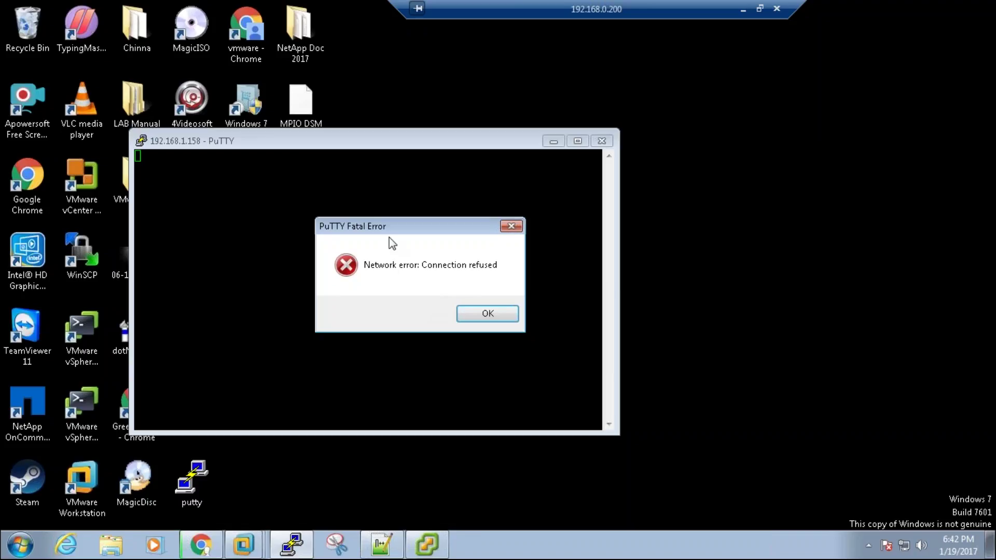
drag(409, 226, 369, 231)
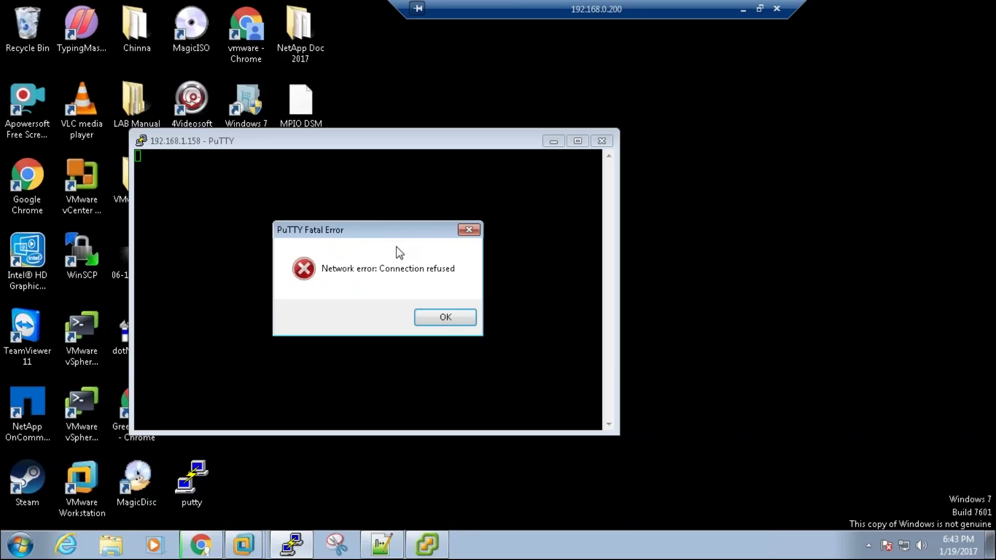
Step: Launch PowerCLI and run Connect-VIServer 192.168.1.158, signing in as root with the account password
double_click(91, 347)
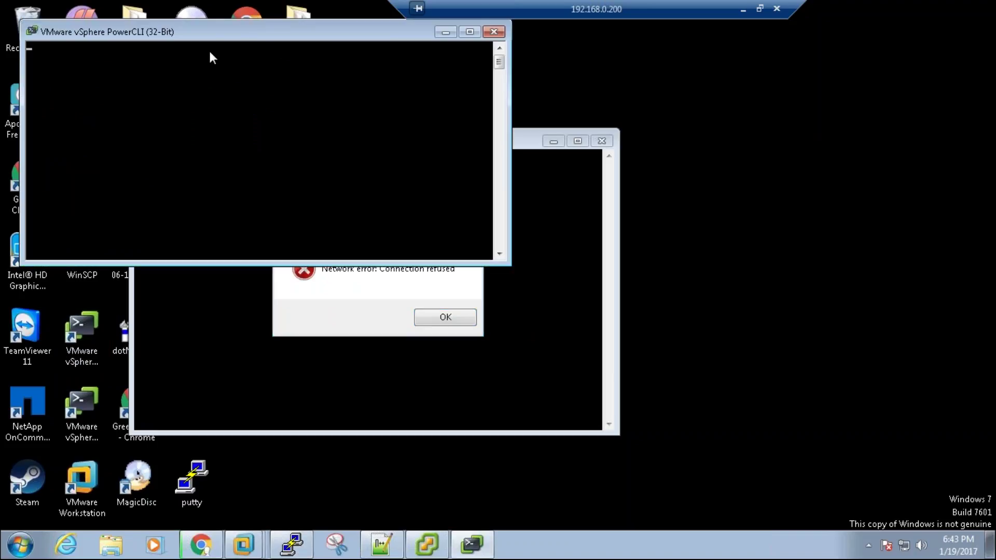
drag(207, 33, 307, 54)
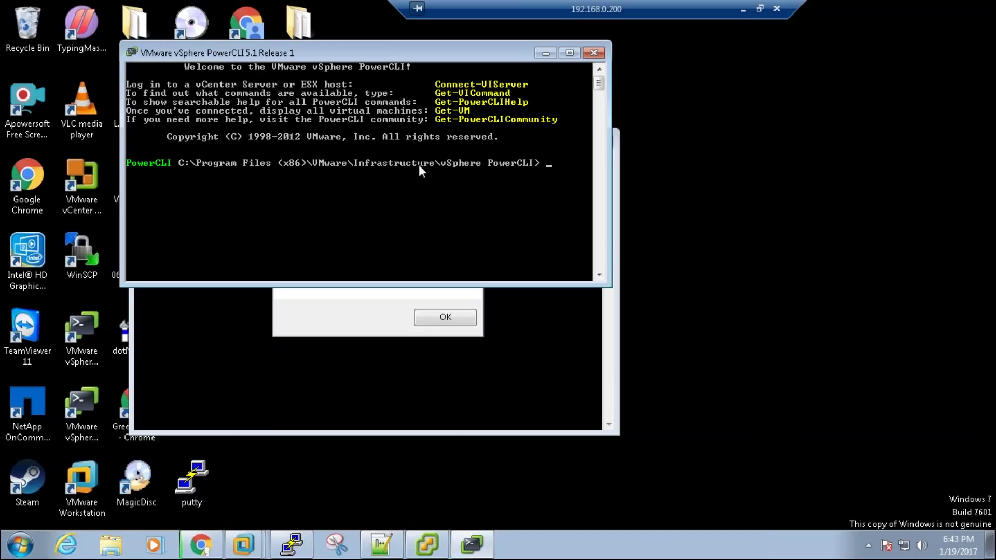
text(Connect-VIServer 192.16)
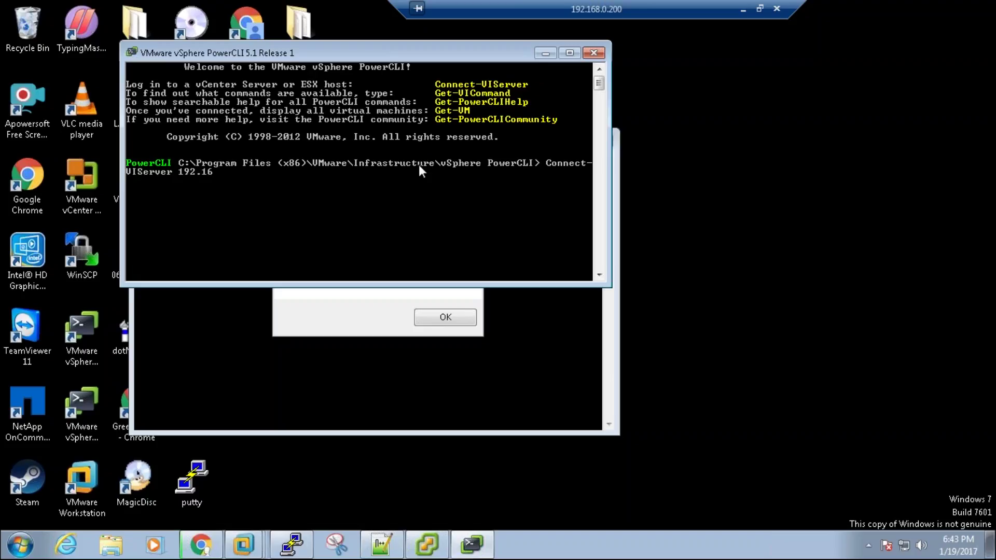
text(8.1.158)
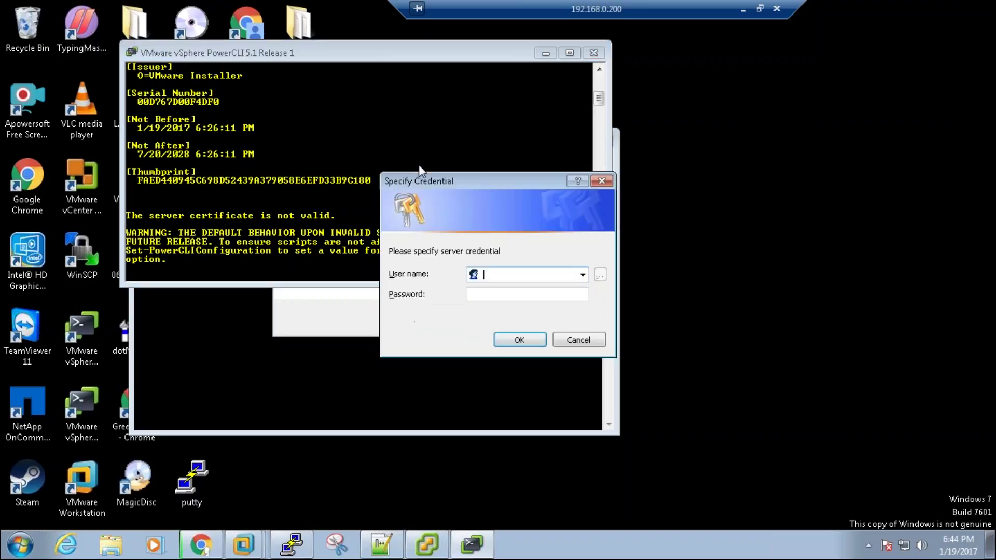
text(root)
key(Tab)
text(*********)
key(Return)
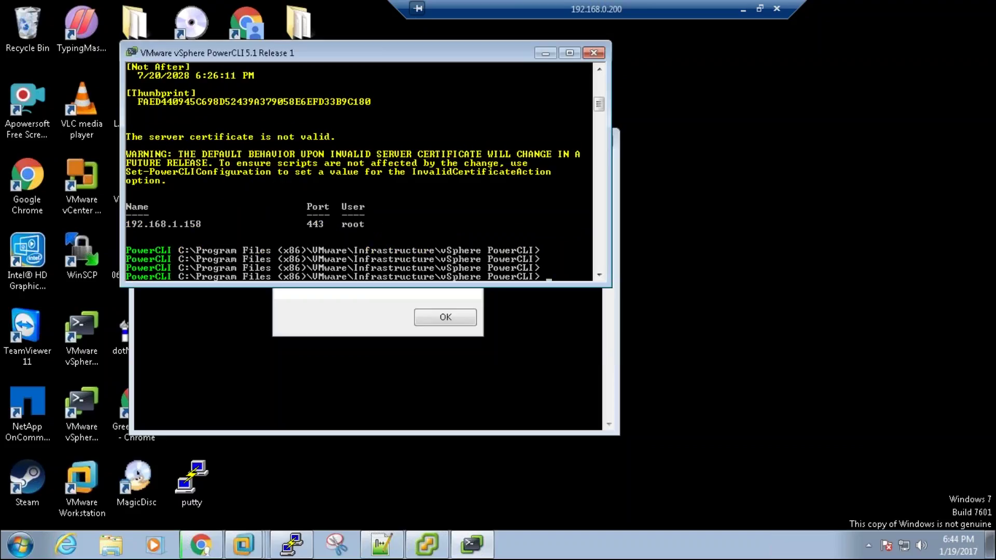
Step: Maximize the console, switch to the drive root with cd \, and run get-vmhost
key(Return)
key(Return)
key(Return)
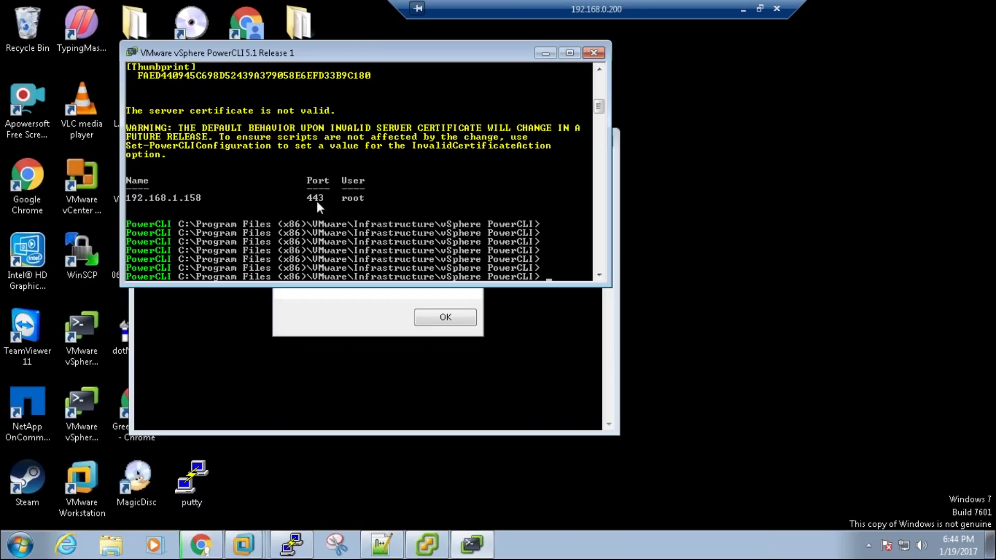
click(570, 52)
text(cd \)
key(Return)
key(Return)
key(Return)
key(Return)
key(Return)
key(Return)
key(Return)
text(get-vmhost)
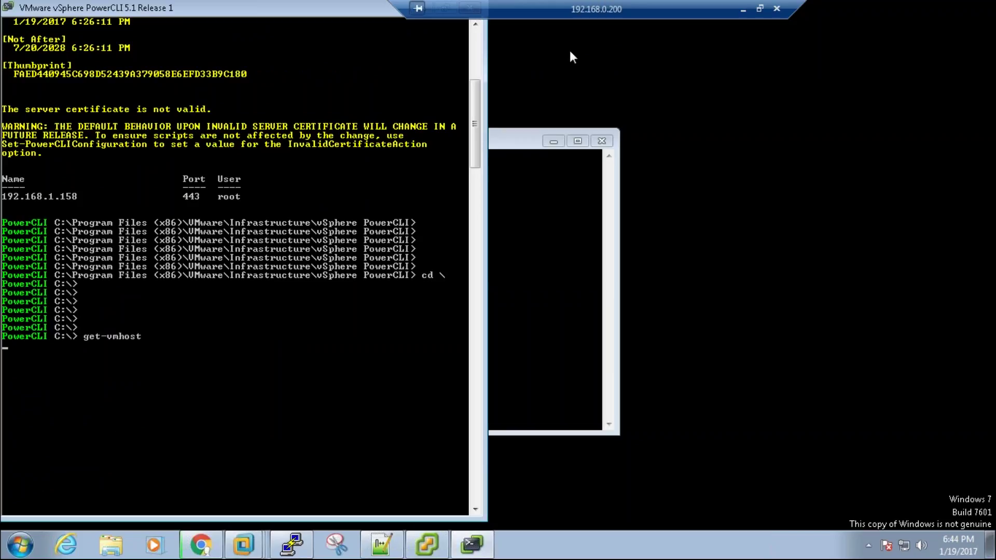
key(Return)
key(Return)
key(Return)
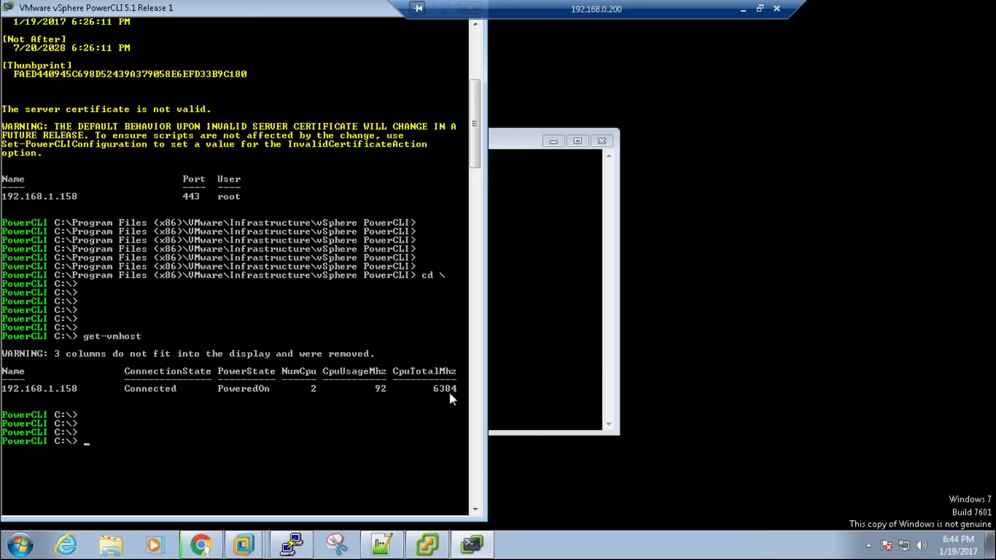
Step: List the host's members with get-vmhost | gm, then exit PowerCLI
key(Return)
key(Return)
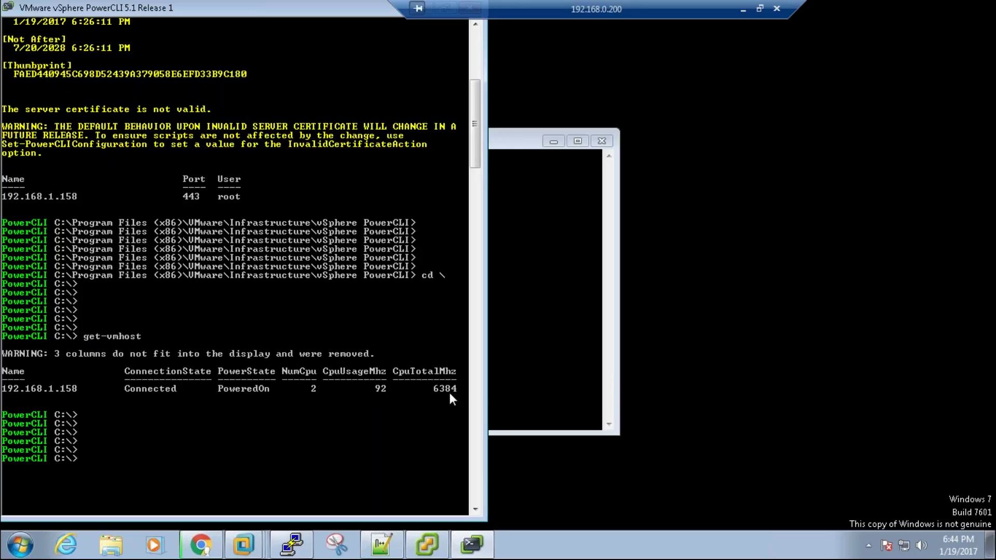
key(Up)
text(| gm)
key(Return)
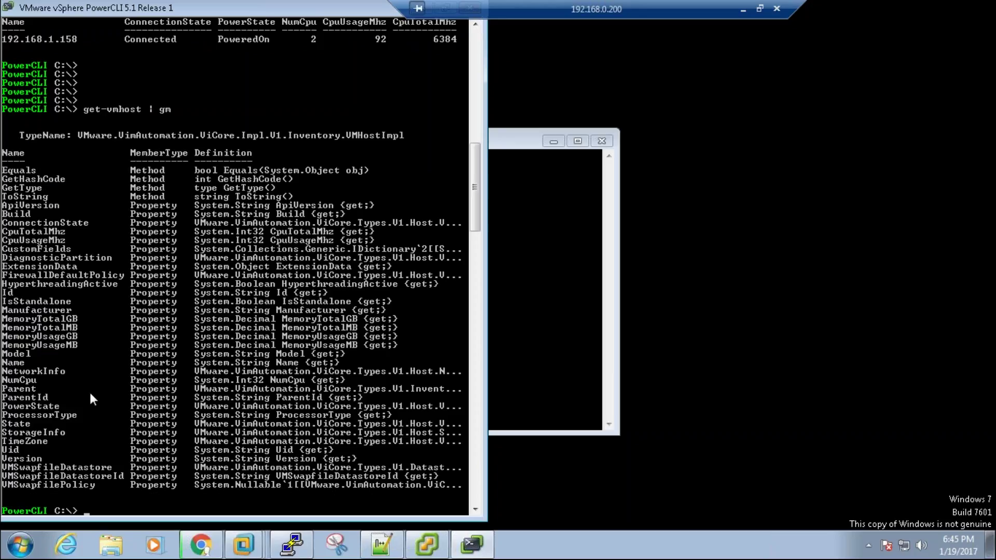
key(Return)
key(Return)
key(Return)
key(Return)
key(Return)
key(Return)
key(Return)
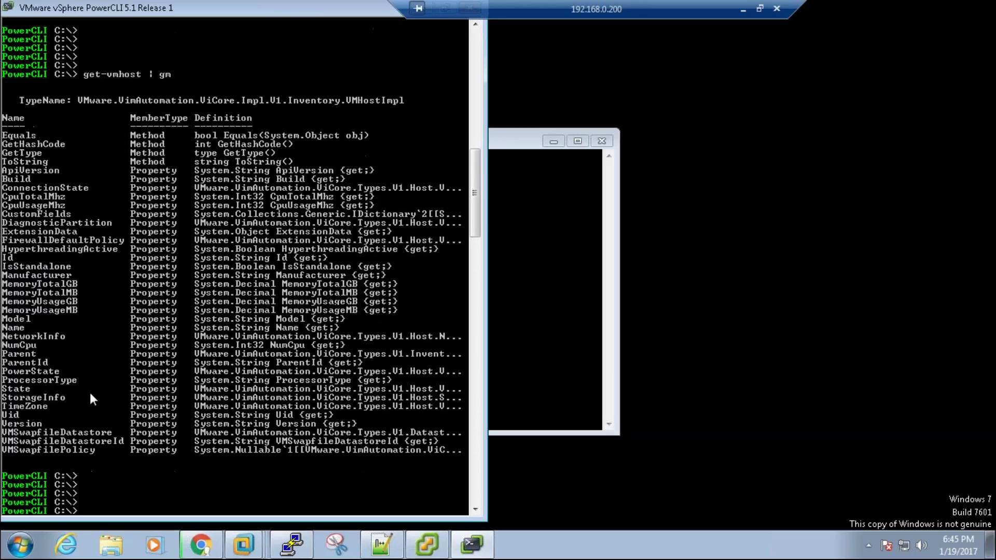
text(exi)
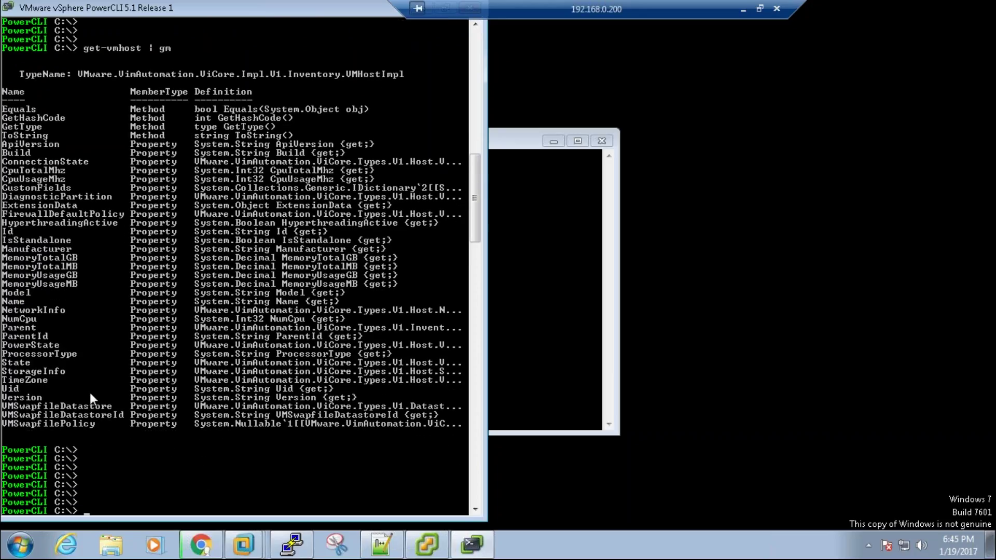
text(t)
key(Return)
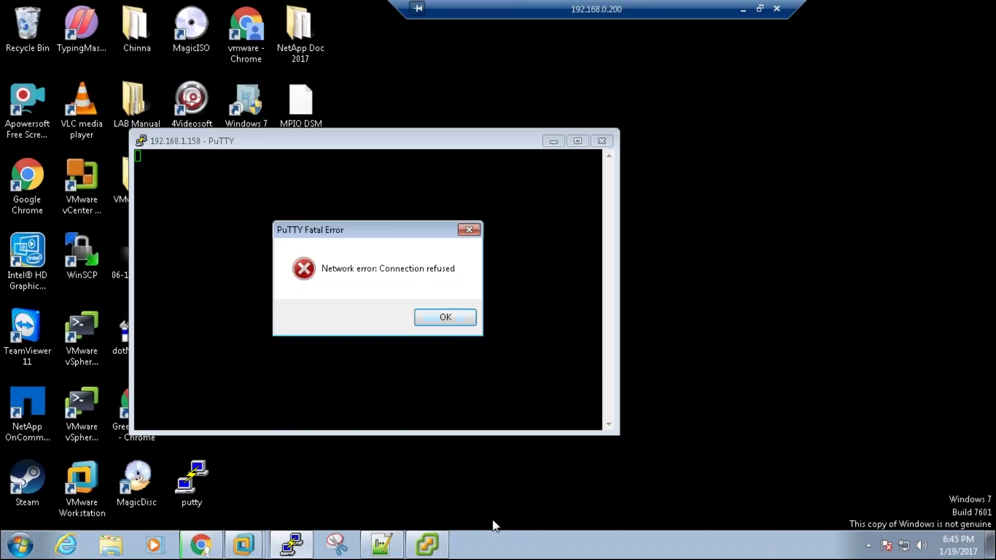
Step: Add 'Putty' and 'webaccess' as access methods 2 and 3, fixing the miscapitalised PUtty
click(393, 553)
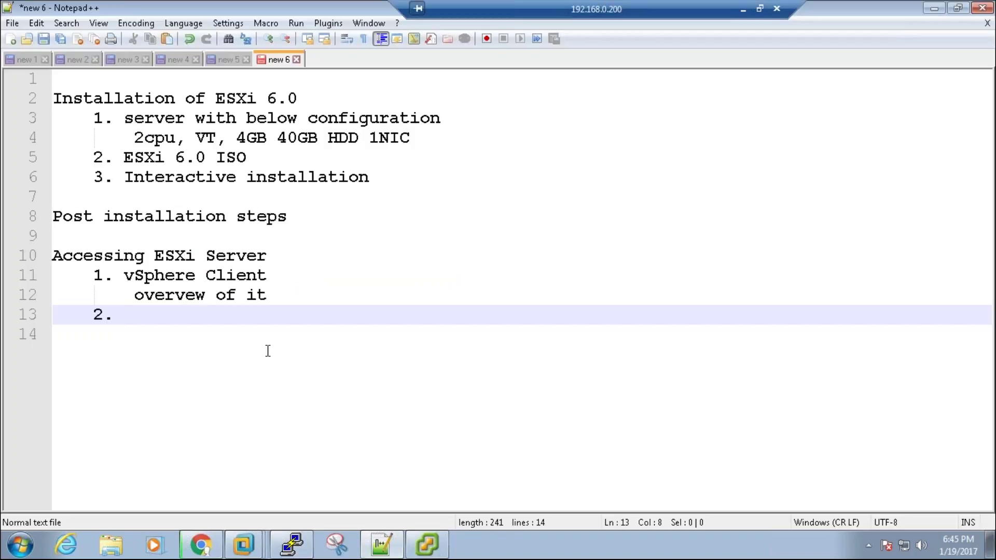
text(PUtty)
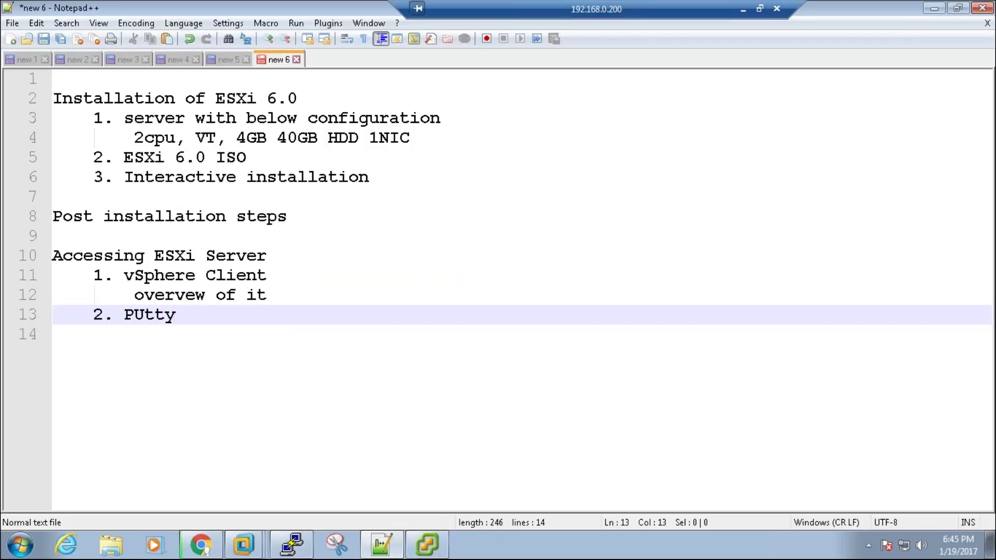
key(BackSpace)
key(BackSpace)
key(BackSpace)
key(BackSpace)
text(utty)
key(Return)
text(webacces)
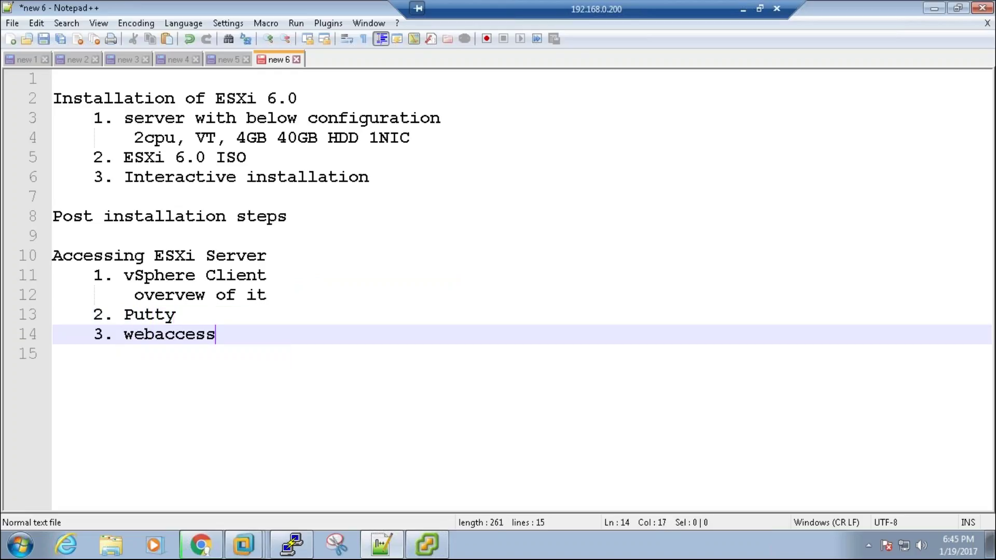
text(s)
key(Return)
Step: Add '4. powercli | for reporting, automation' and remove an unfinished note after webaccess
text(4. powercli |)
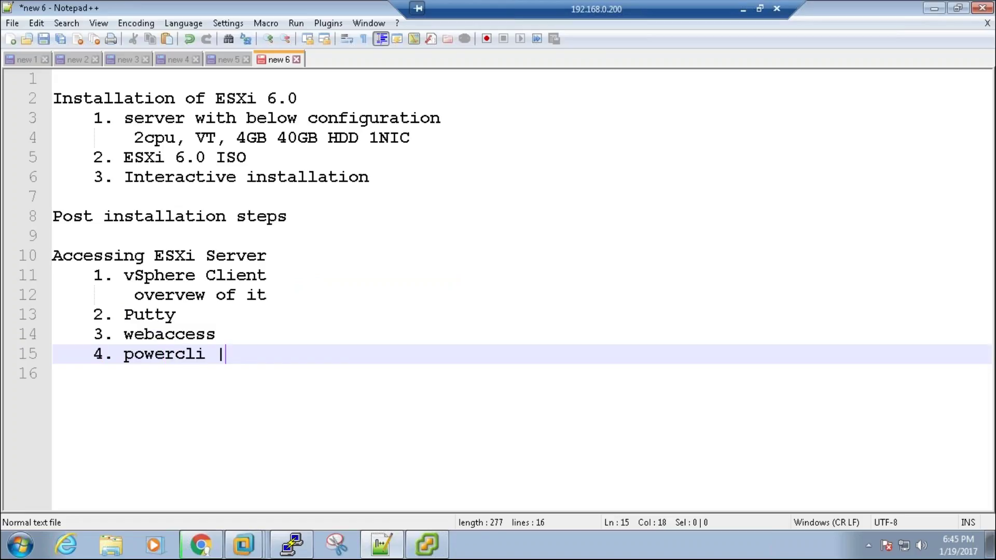
text( for reporting, au)
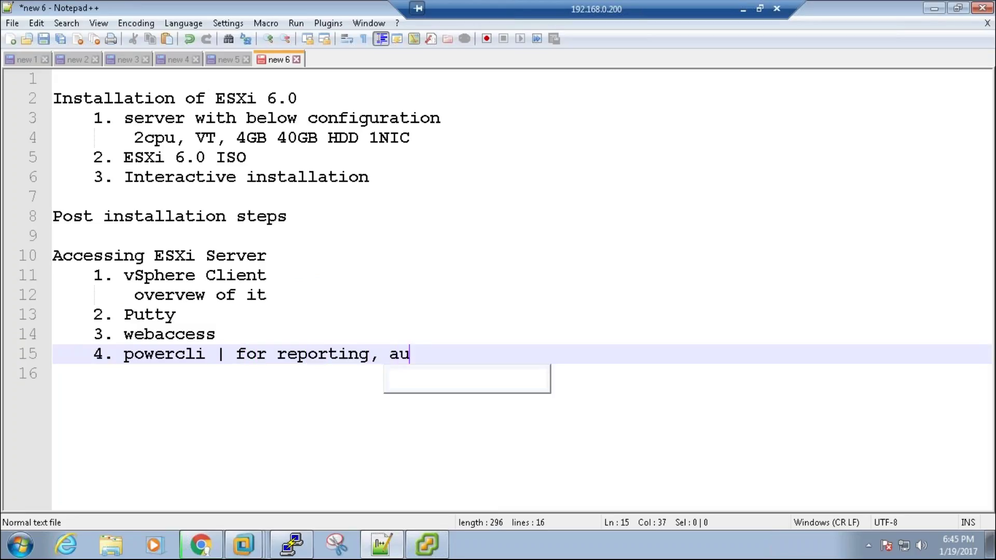
text(tomation)
key(Up)
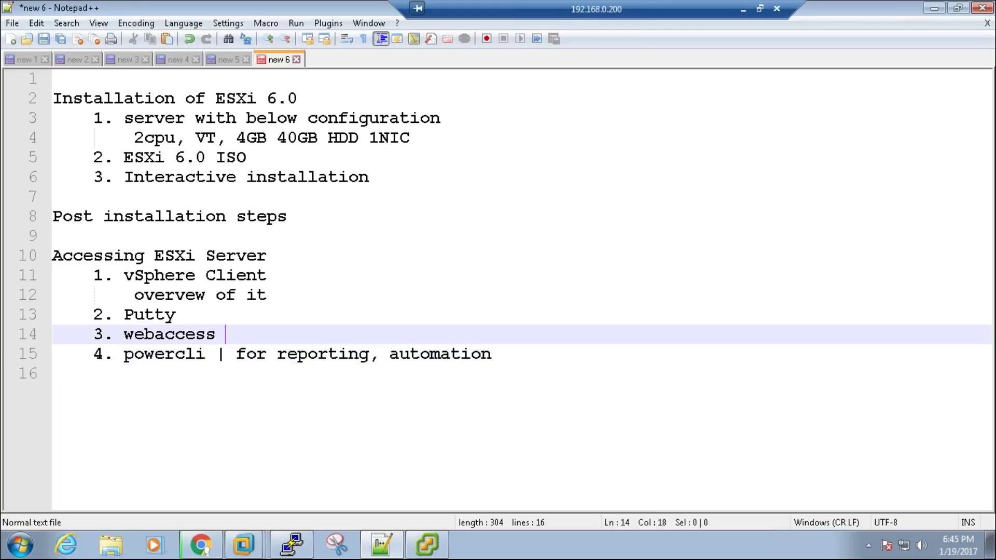
text(| no re)
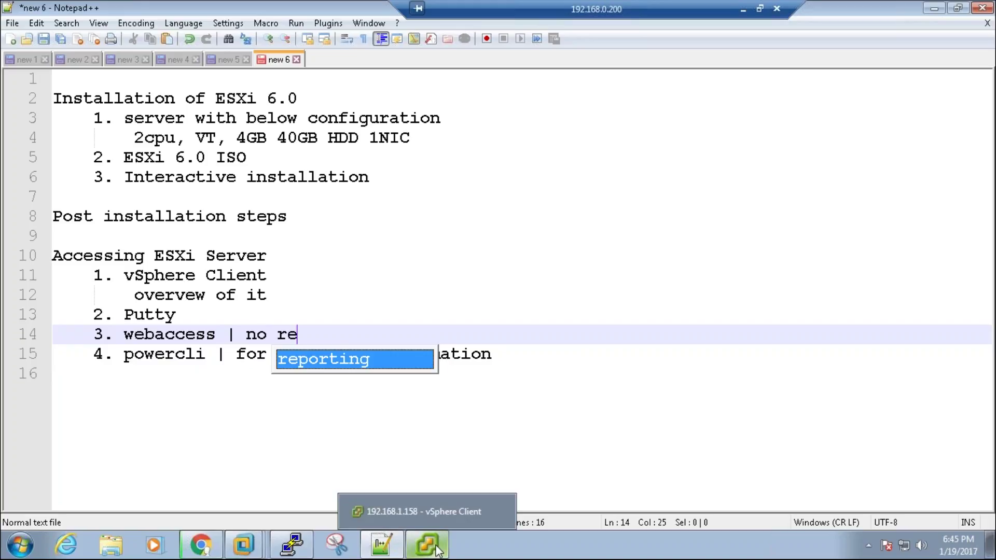
click(309, 332)
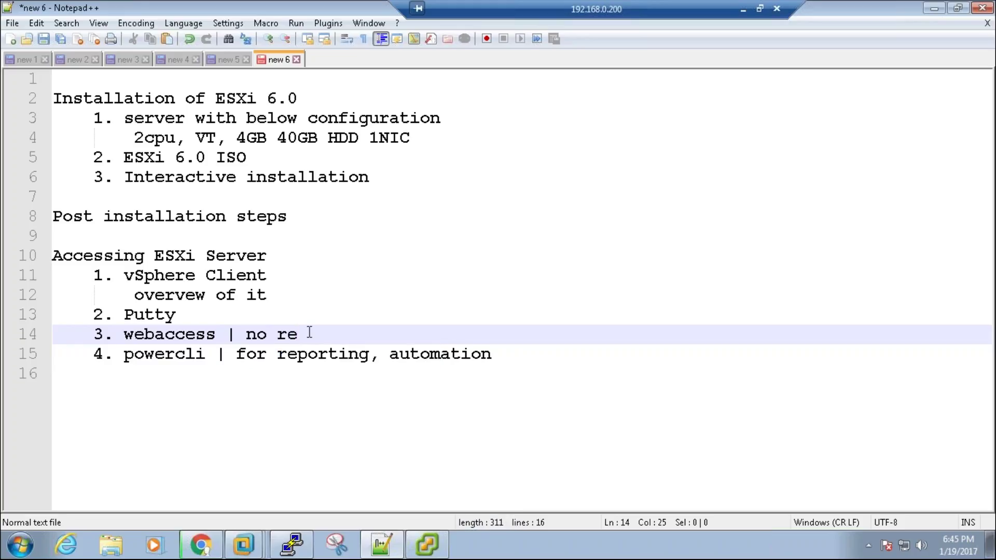
key(BackSpace)
key(BackSpace)
key(BackSpace)
key(BackSpace)
key(BackSpace)
Step: Describe Putty as 'cli access to host, configuration changes, log analysis'
key(Up)
text(|)
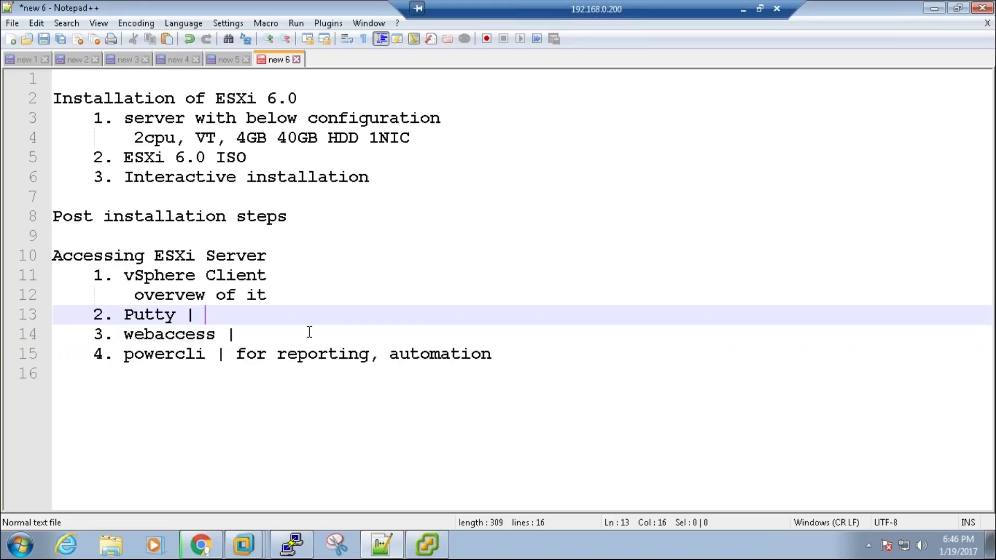
text( cli access t)
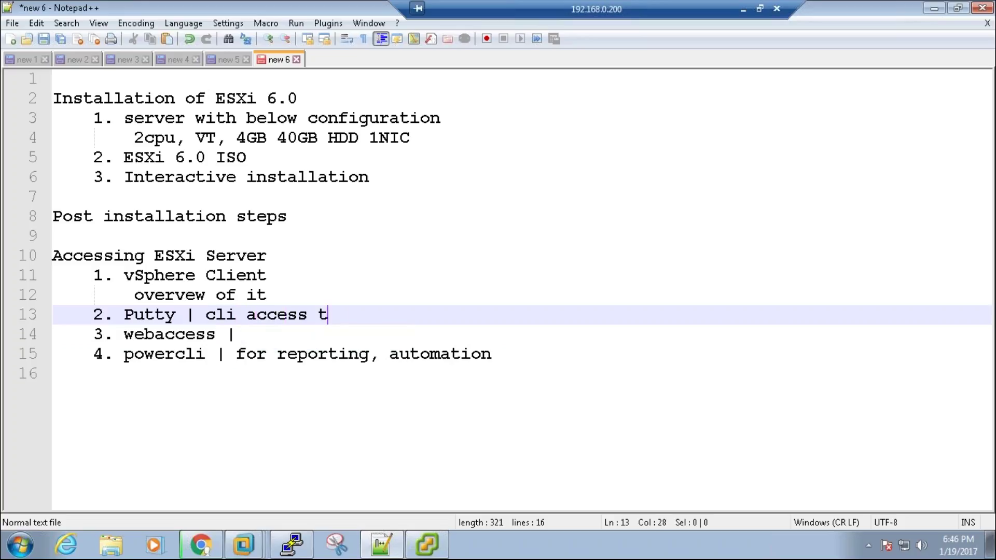
text(o host, confi)
key(Return)
text(c)
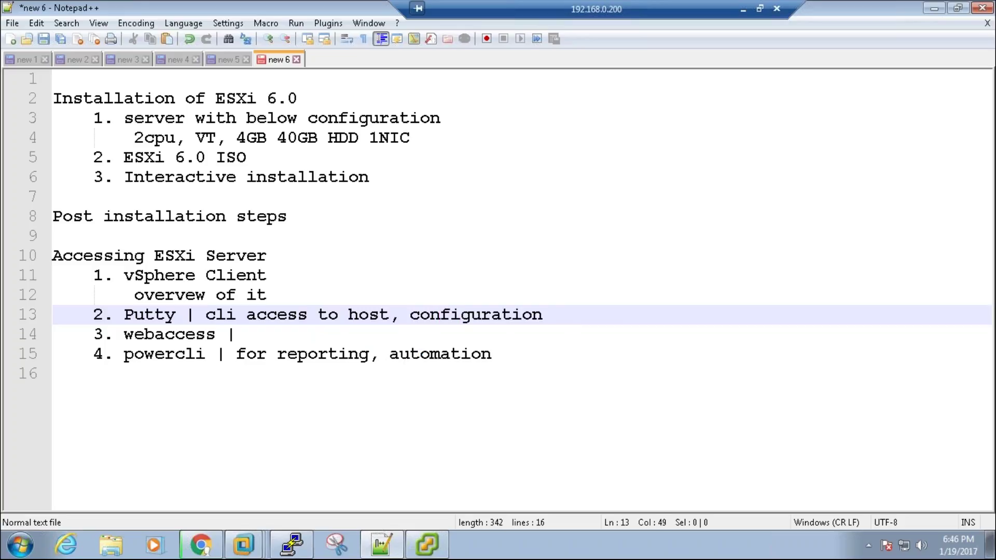
text(hanges,)
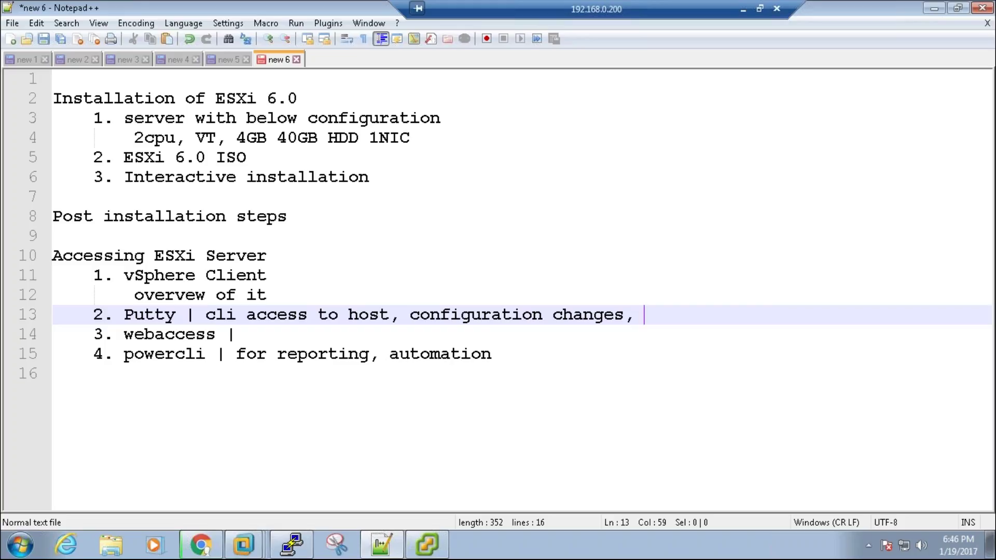
text(log a)
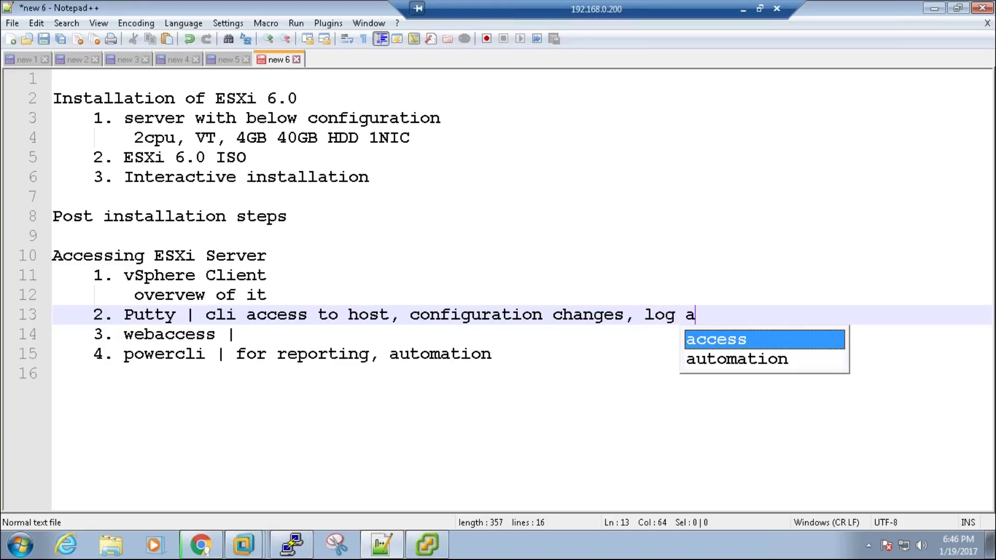
text(nalysis)
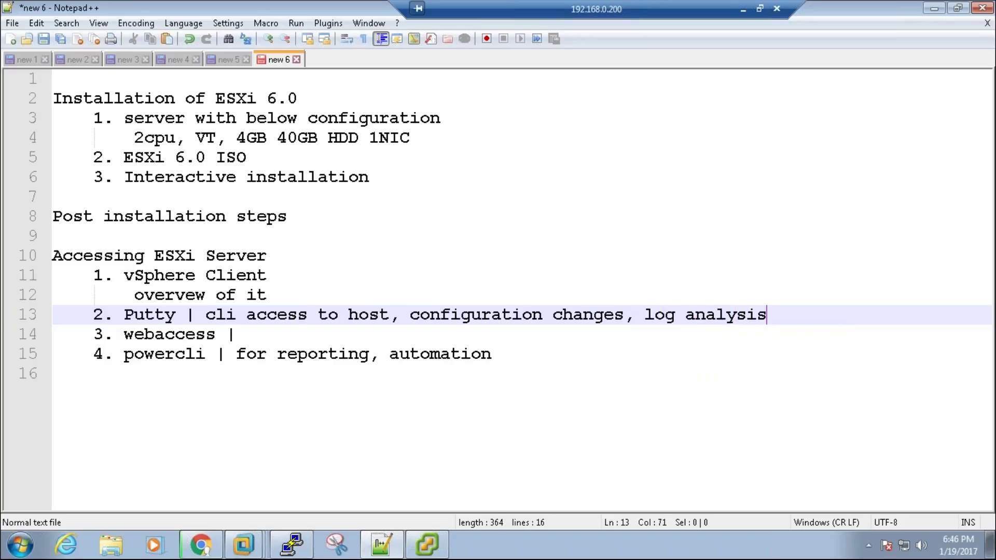
Step: Append '| most administrative activities' to the vSphere Client line
key(Up)
key(Up)
text(| )
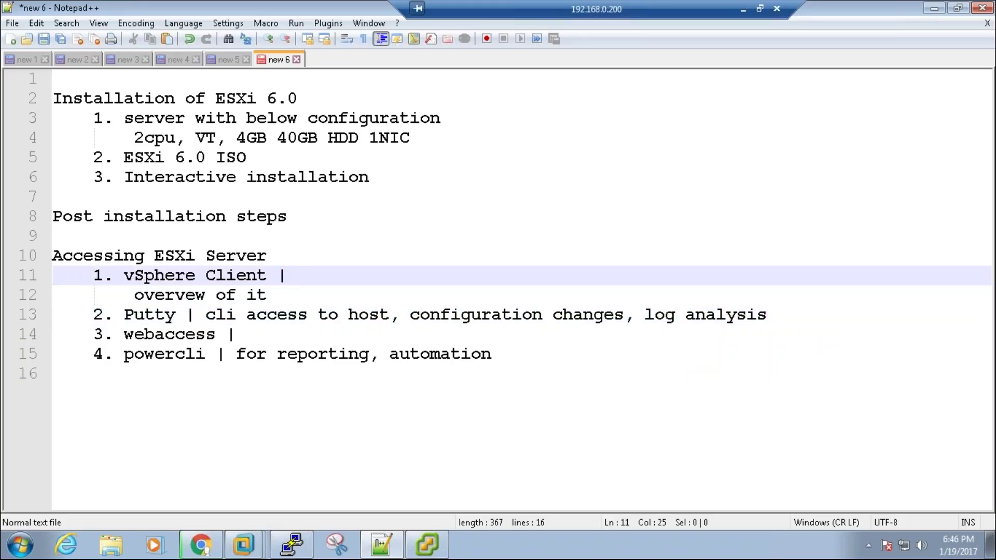
text(most administ)
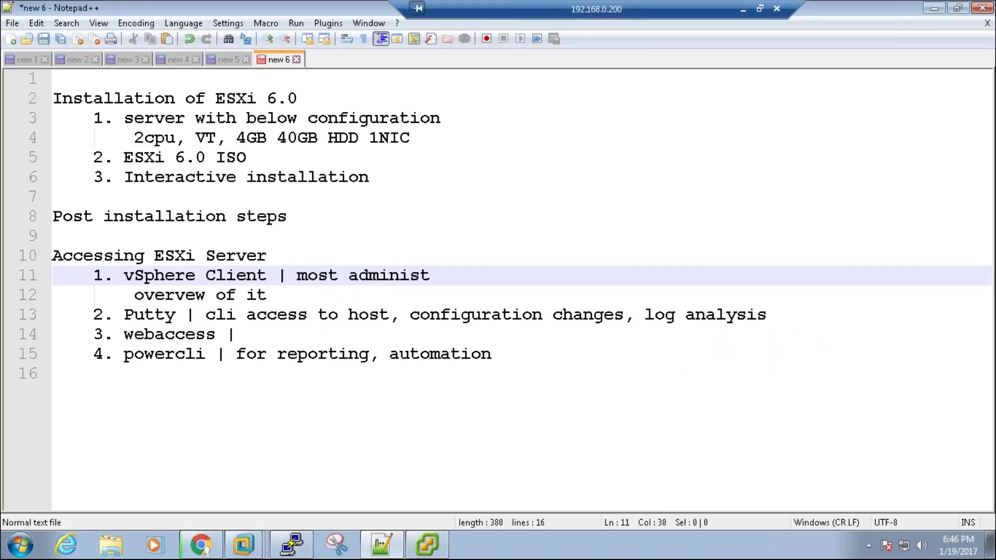
text(rative ac)
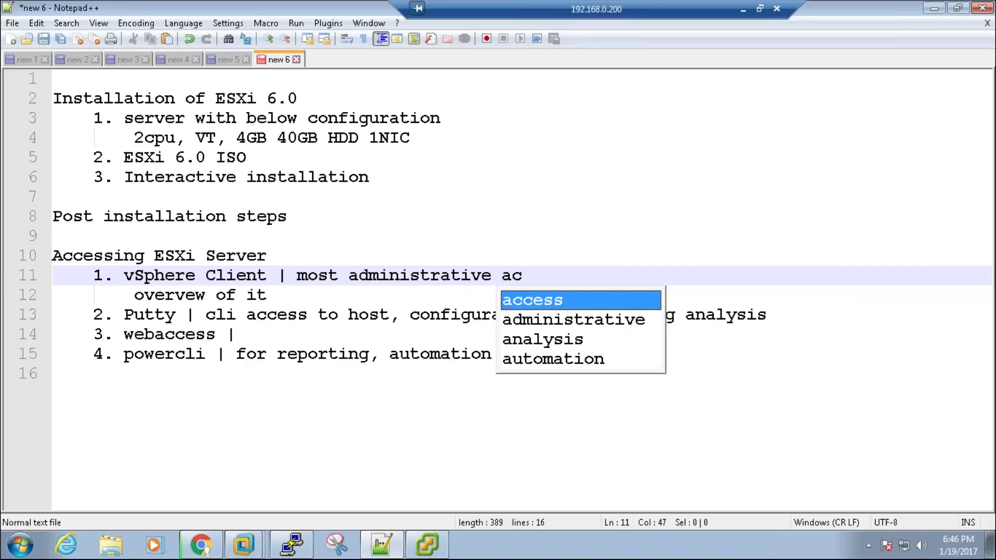
text(tivities)
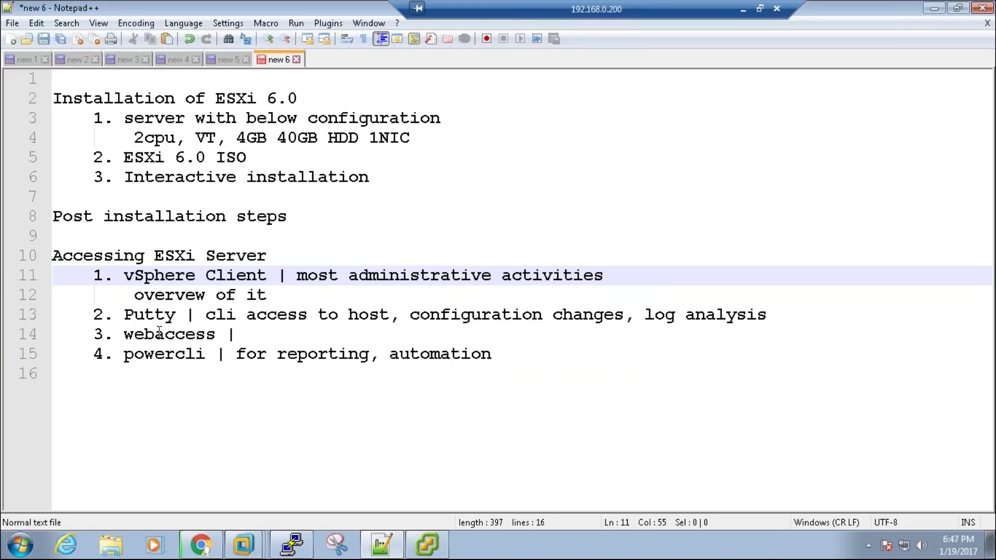
drag(144, 315, 201, 318)
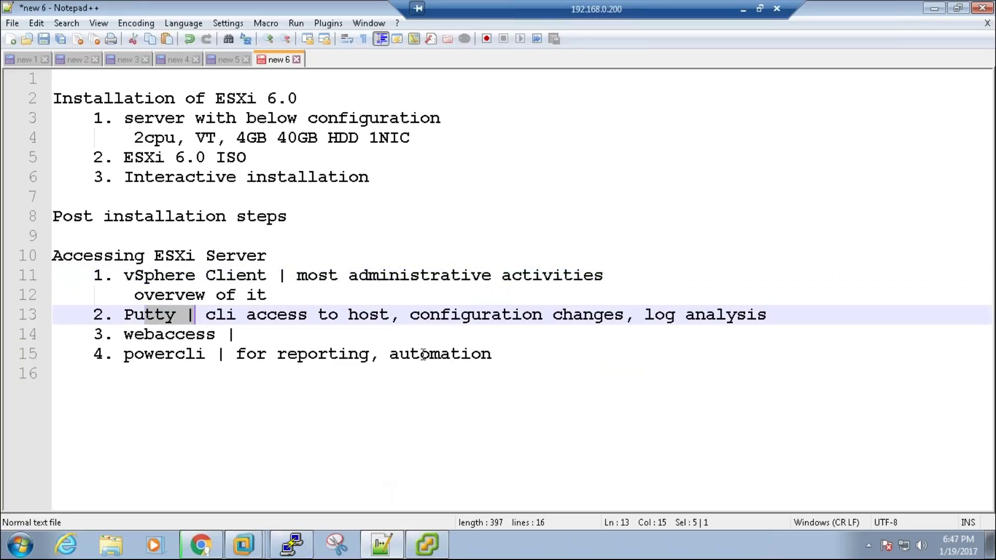
Step: List '1. hostname', '2. change the IP to static', '3. configure NTP' and an empty '4.', then switch to PowerPoint
click(290, 214)
key(Return)
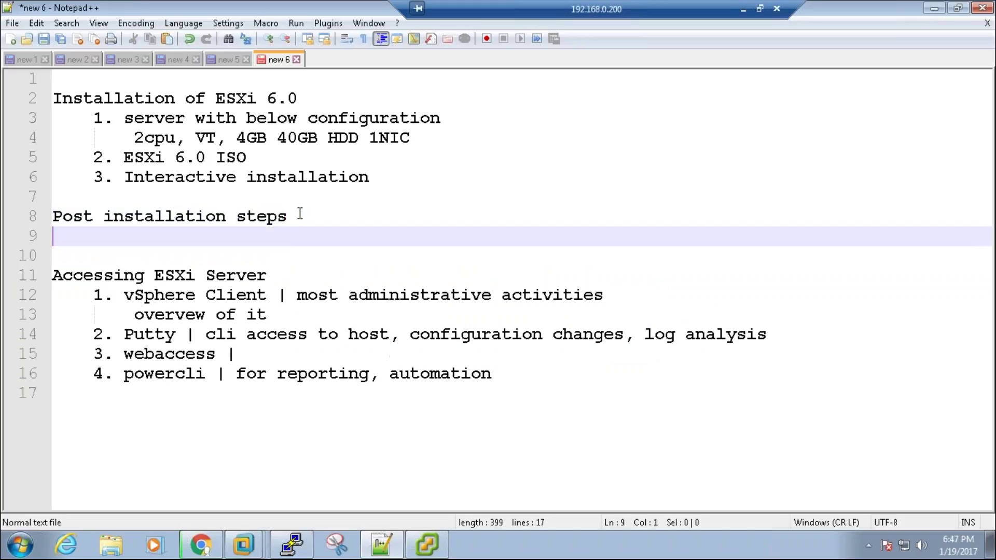
key(Tab)
text(1. host)
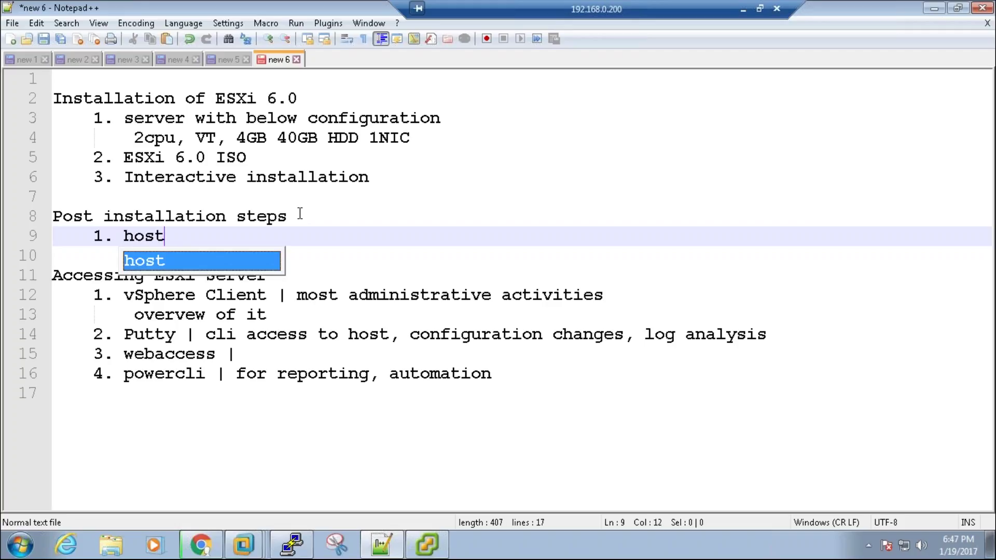
text(name)
key(Return)
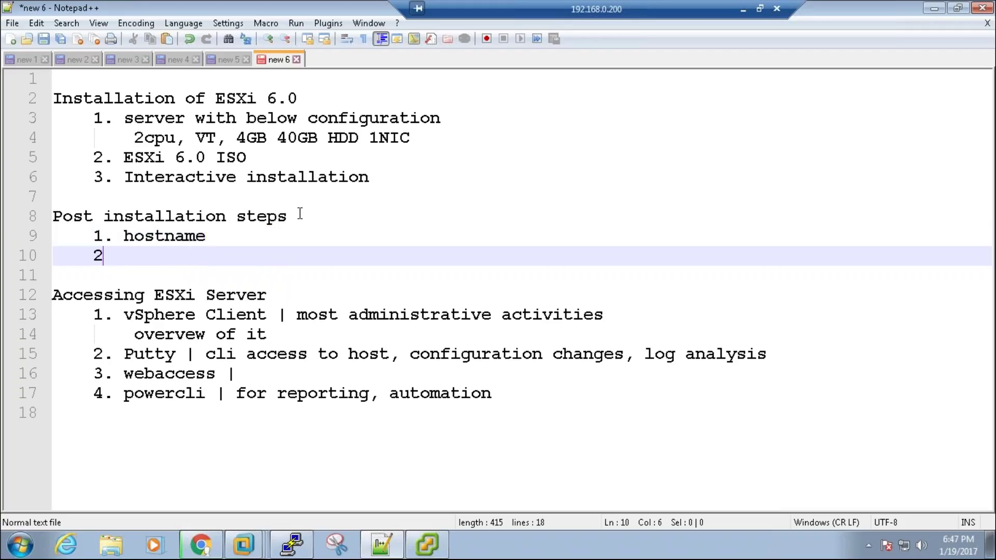
text(2. change the )
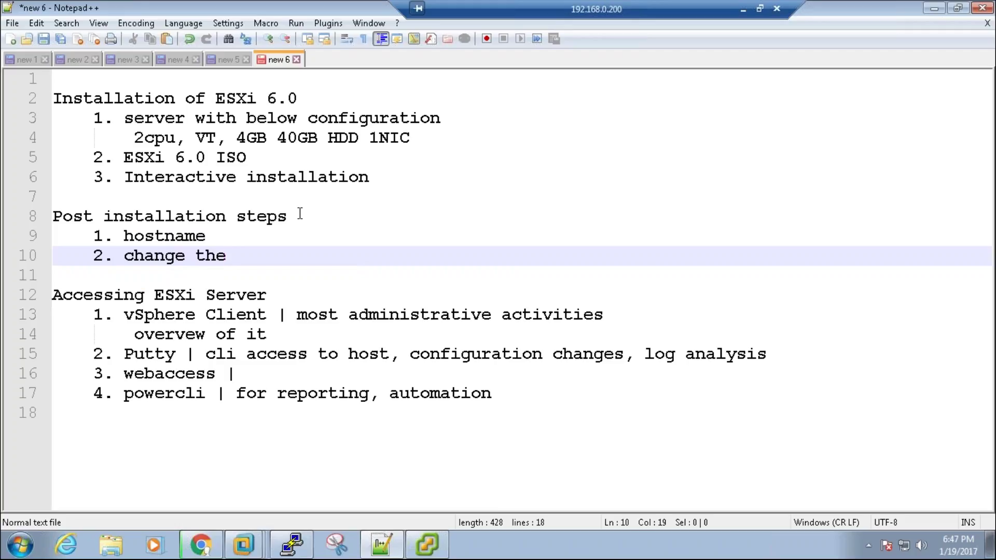
text(IP to sta)
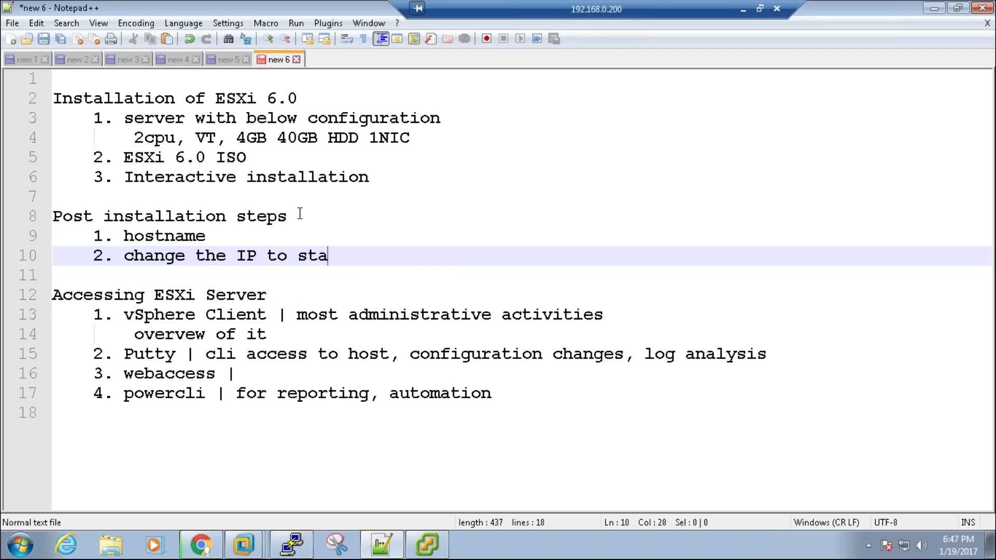
text(tic)
key(Return)
text(3. config)
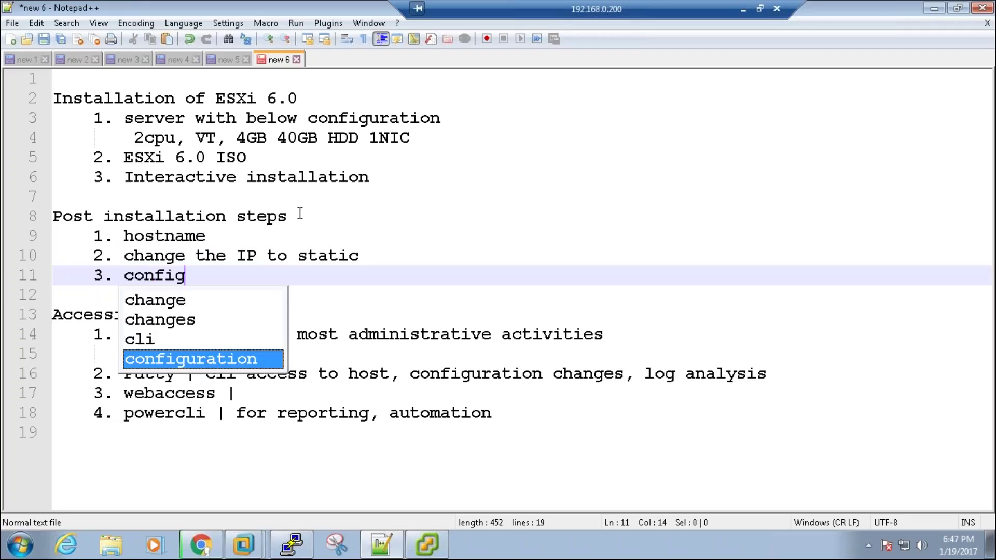
text(ure NTP)
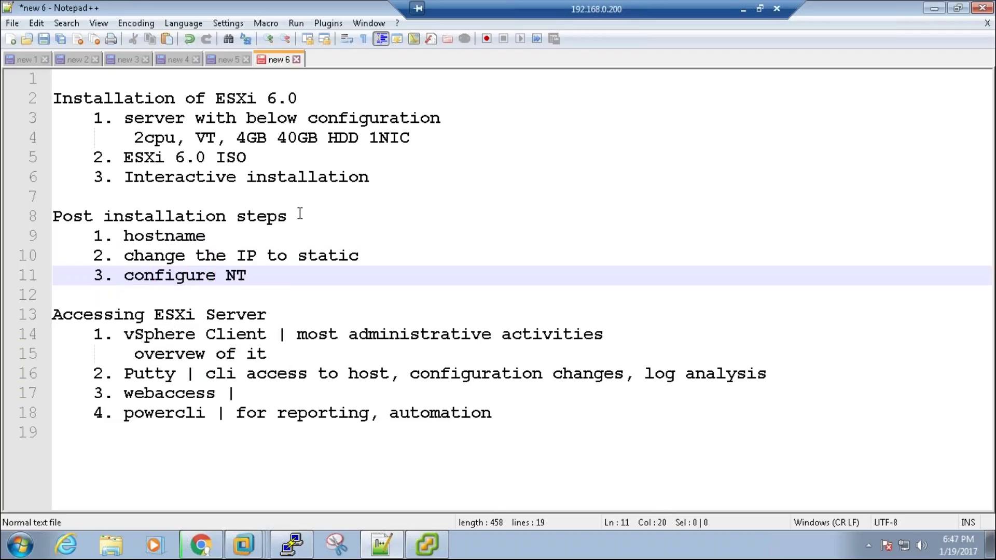
key(Return)
text(4.)
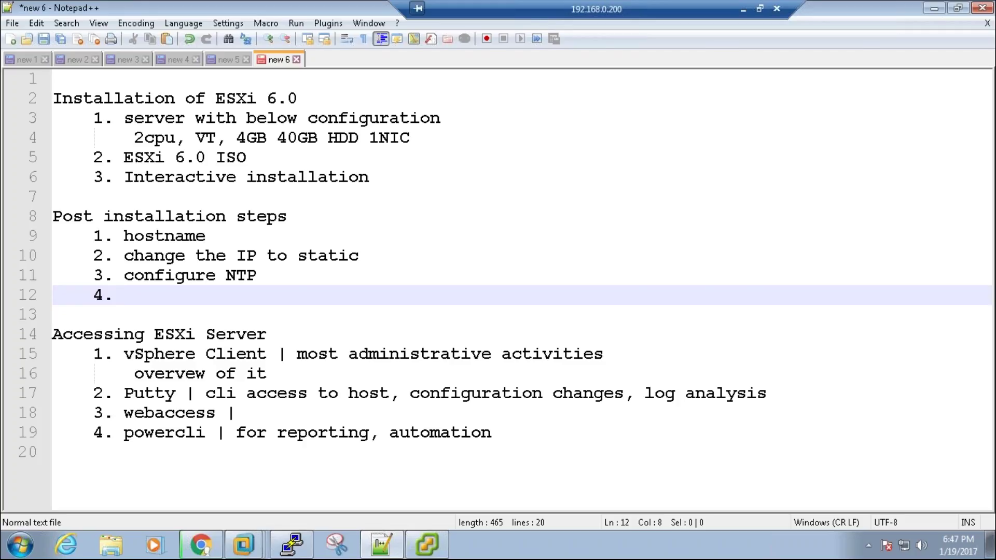
key(alt+Tab)
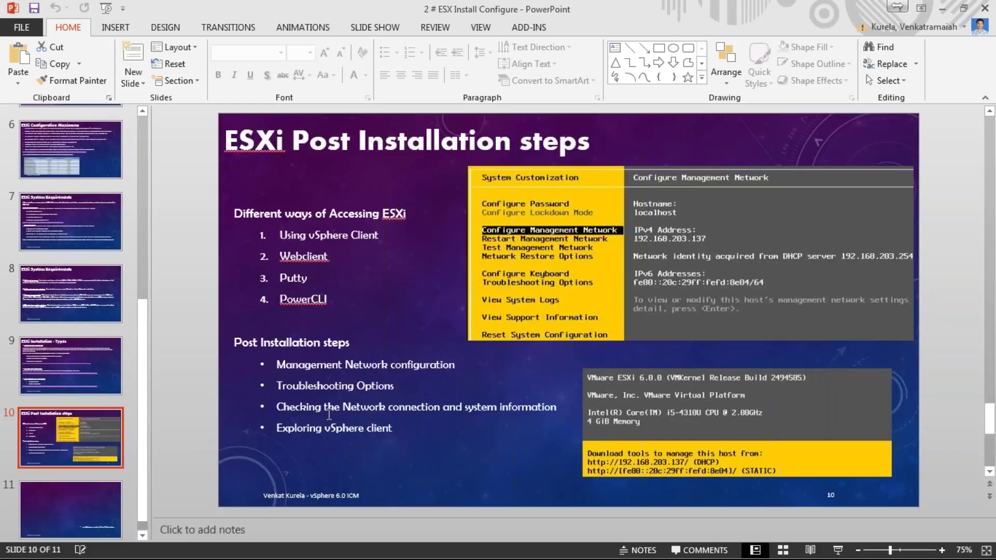
Step: Highlight slide 10 bullets: Management Network configuration, Troubleshooting Options, network connection checking, Exploring vSphere client
drag(314, 362, 389, 365)
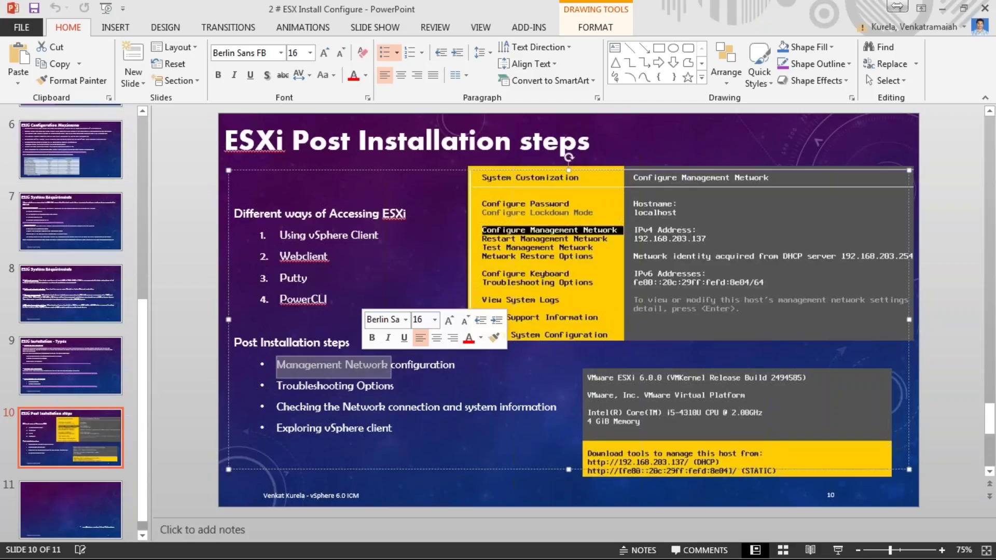
drag(329, 389, 375, 389)
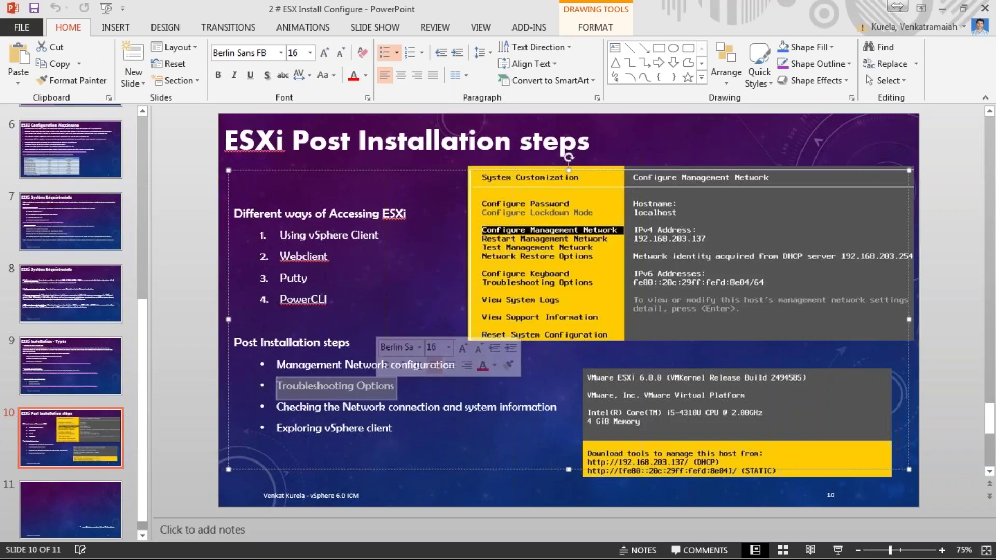
click(323, 408)
drag(323, 409, 466, 403)
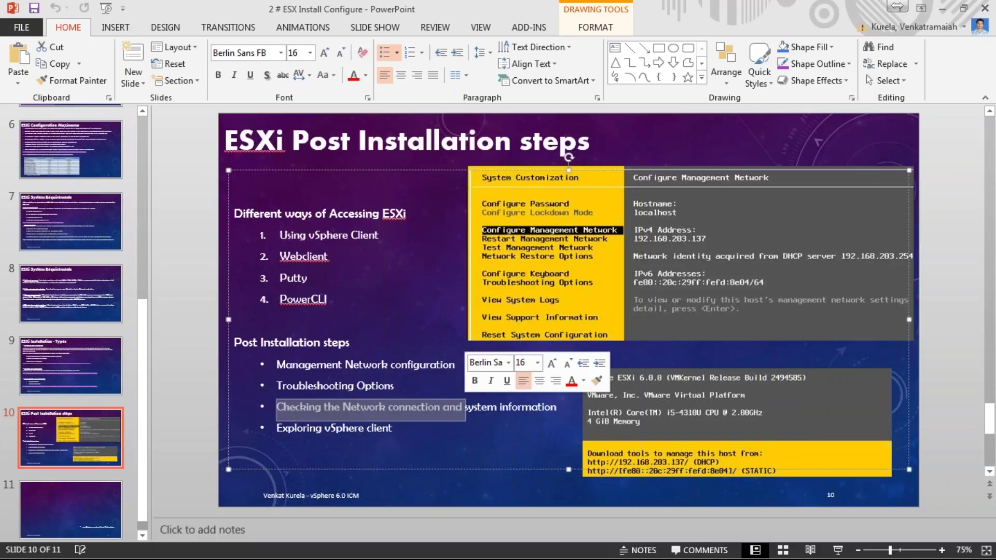
drag(292, 428, 372, 427)
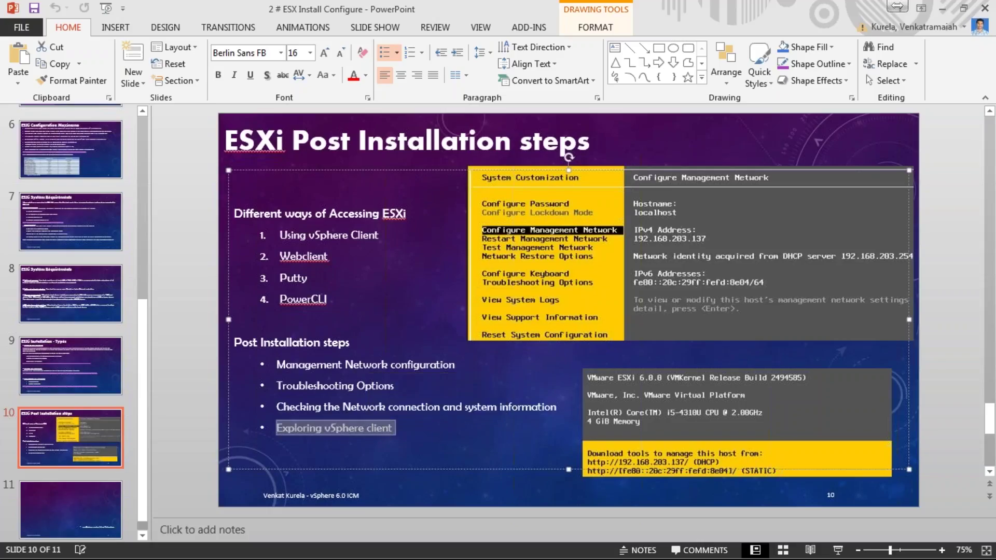
Step: Back in Notepad++, review the access methods and add '5. Direct access | DCUI' after powercli
click(985, 9)
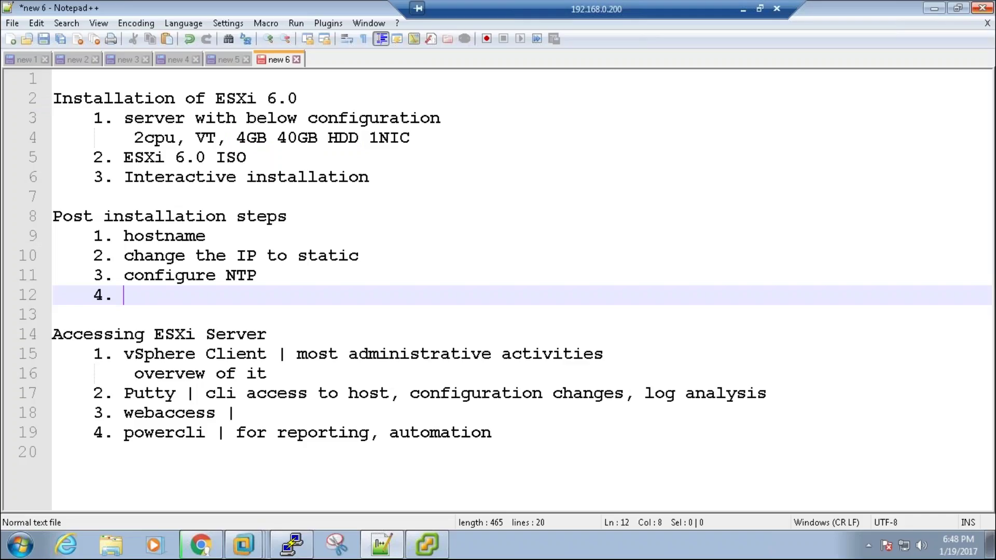
drag(165, 355, 226, 354)
drag(164, 394, 206, 395)
drag(144, 414, 174, 433)
key(End)
key(Return)
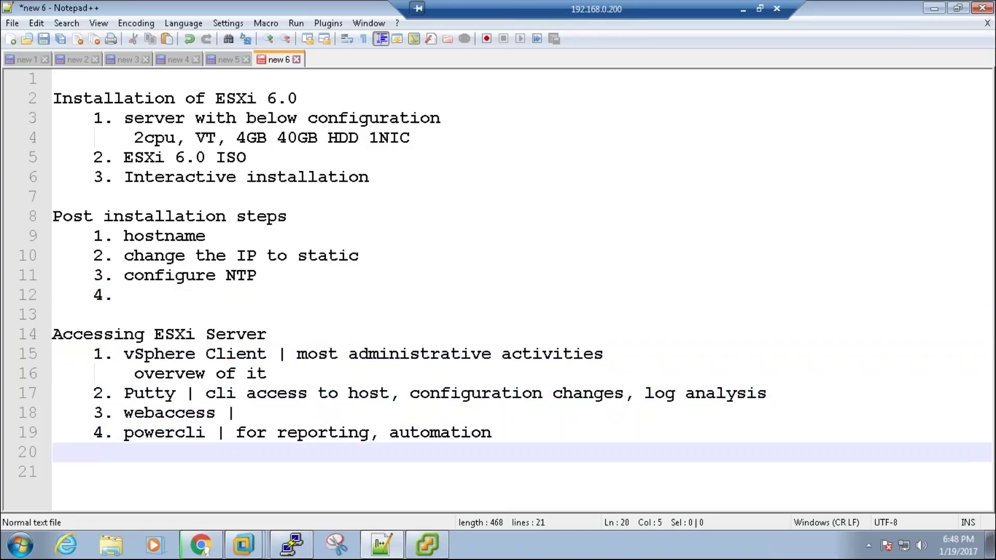
text(5. Direct a)
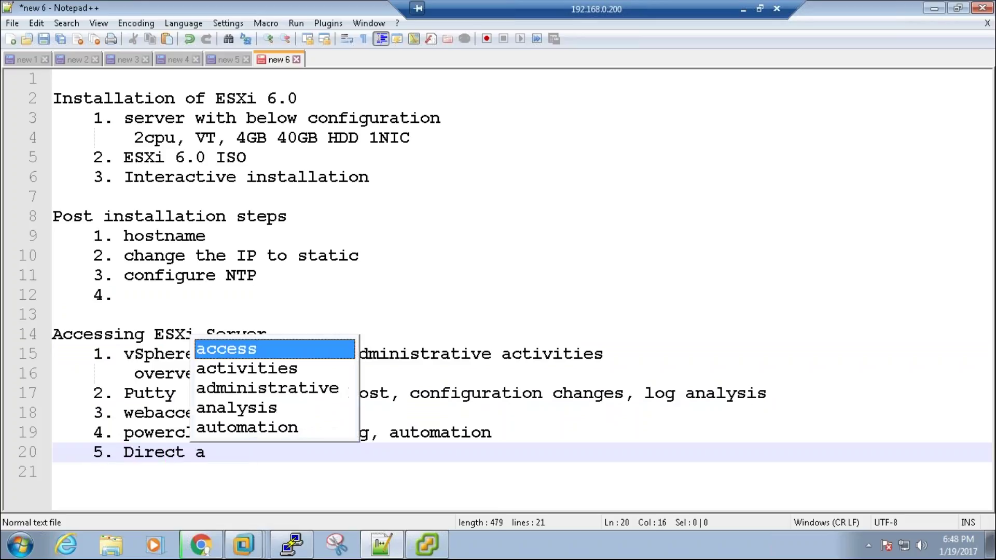
text(ccess | DCUI)
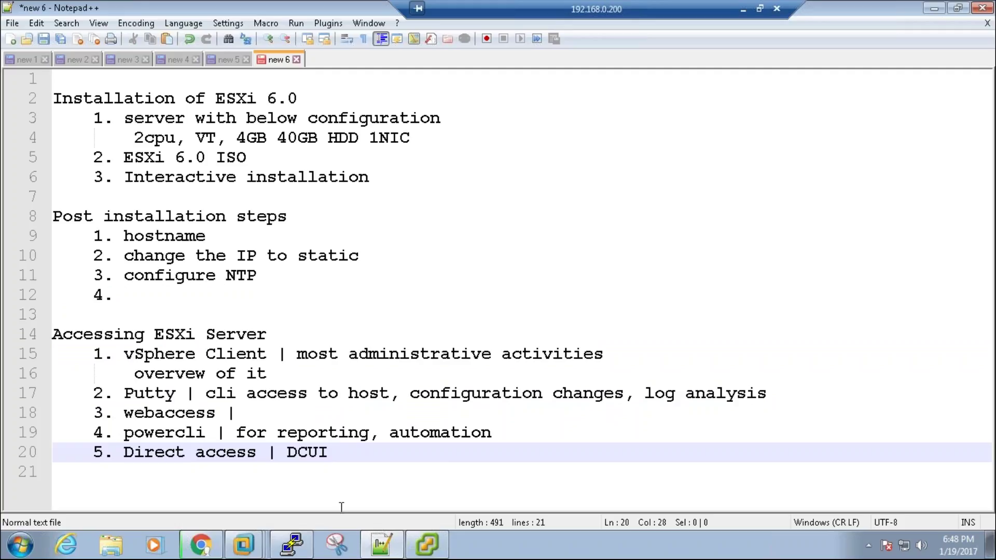
Step: Bring up the amvo-esx-01 console from the taskbar and show it full screen
mouse_move(259, 540)
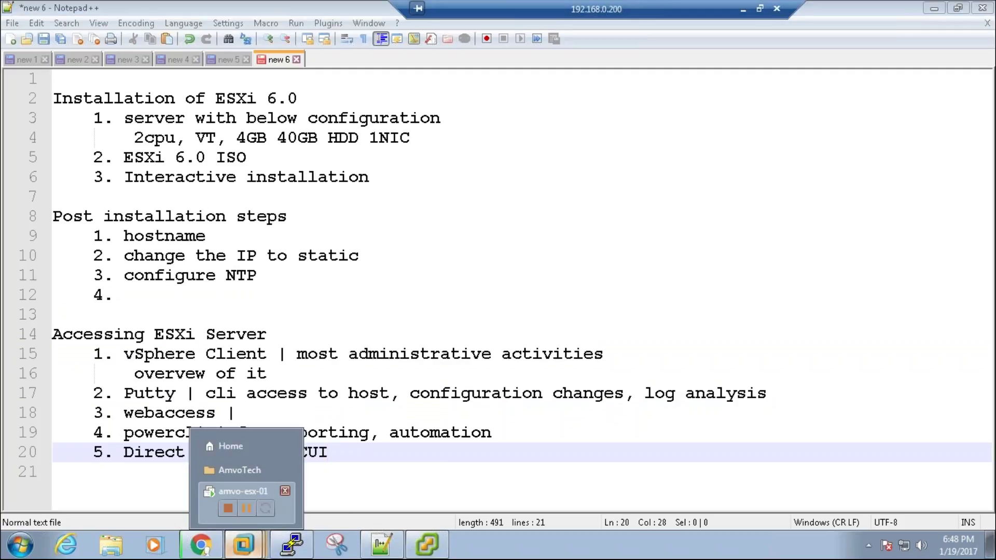
click(244, 491)
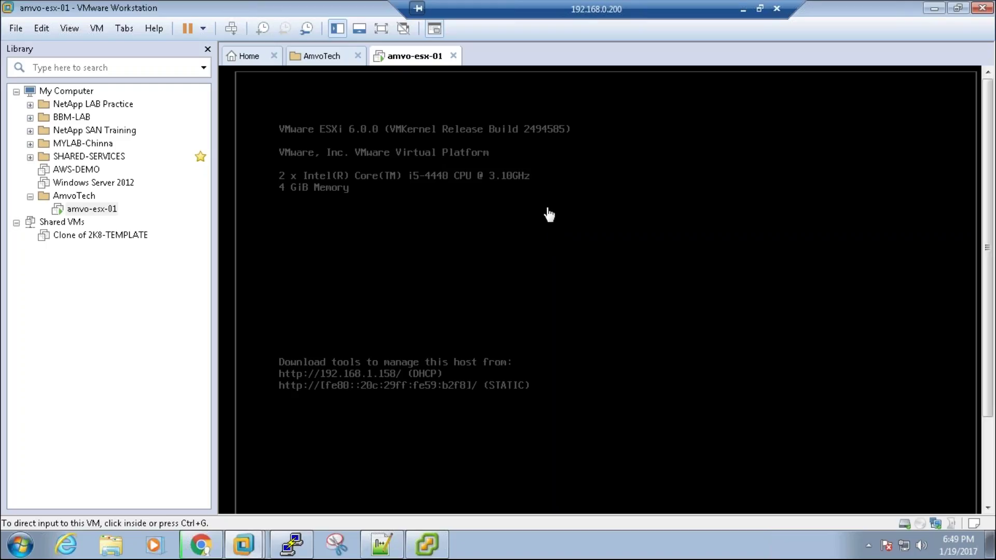
click(549, 214)
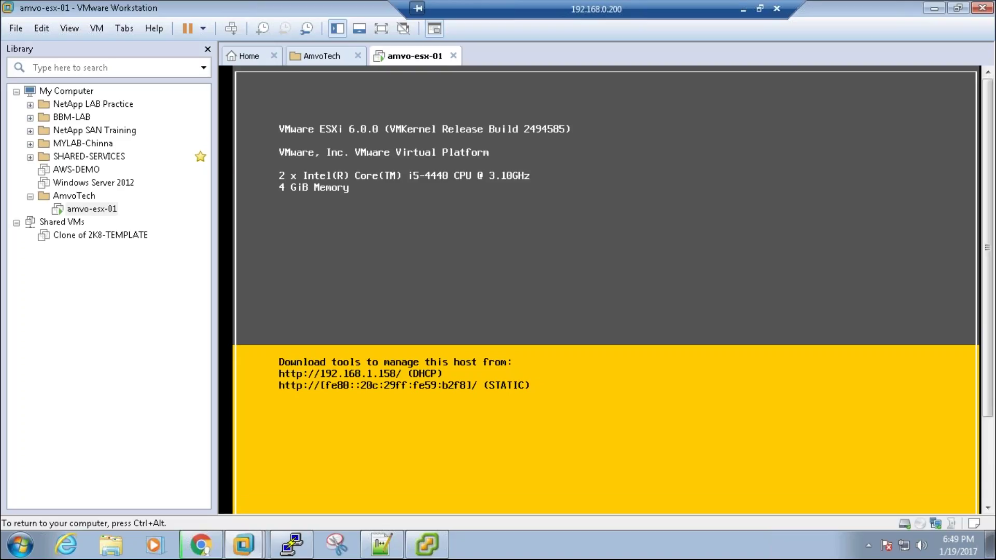
key(ctrl+alt+Return)
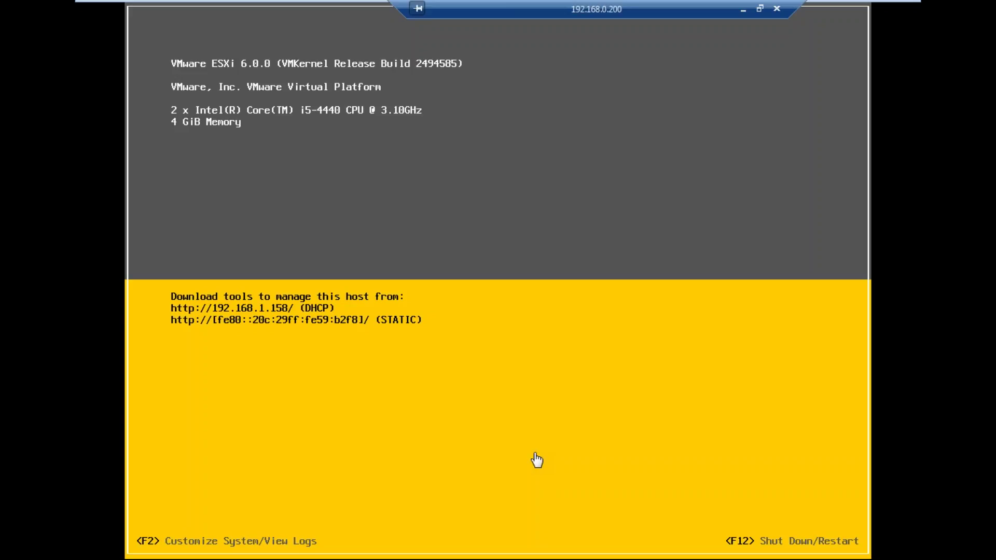
Step: Log in to the ESXi DCUI with the root password and select Configure Password
key(F2)
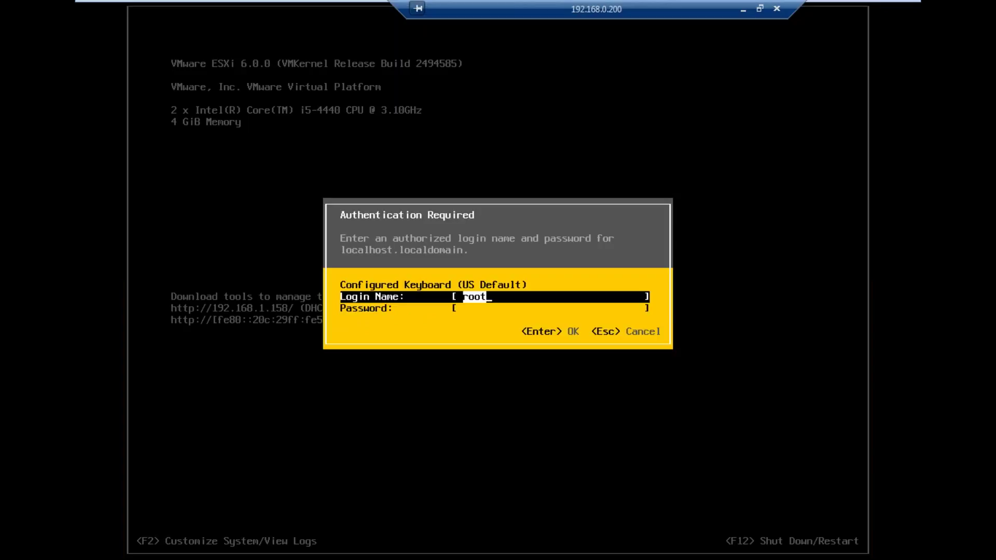
key(Tab)
text(*********)
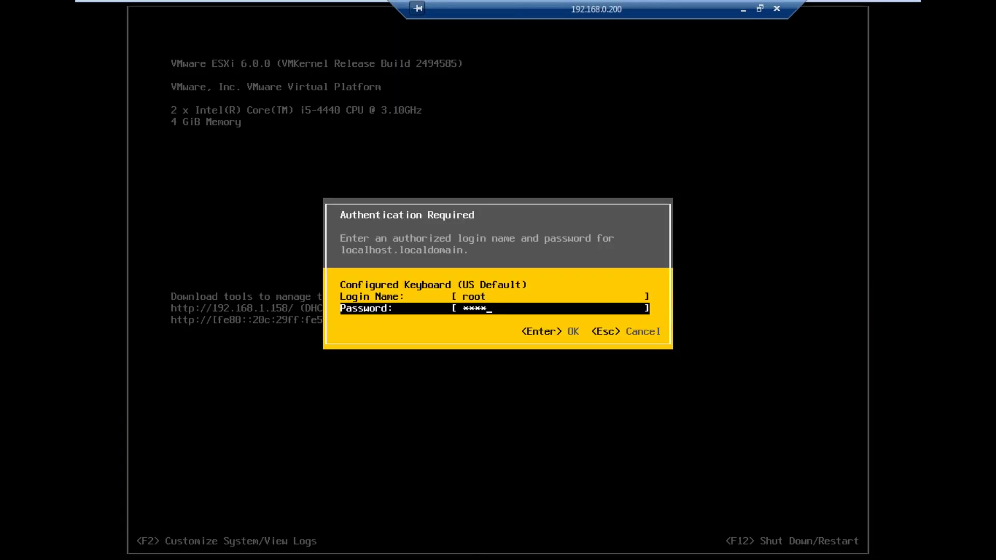
key(Return)
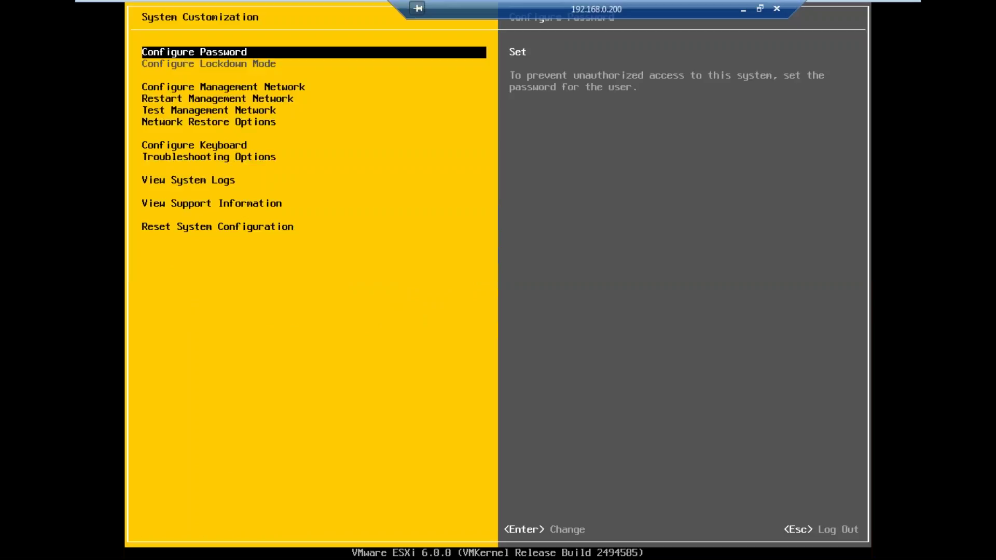
key(Down)
key(Up)
Step: Attempt the root password change, dismiss both 'old password incorrect' errors, then cancel
key(Return)
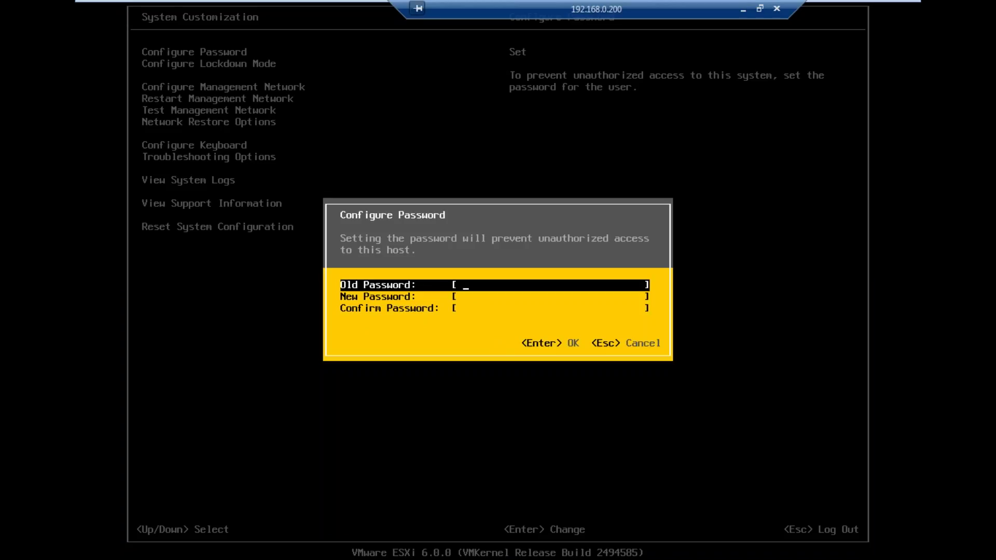
key(Return)
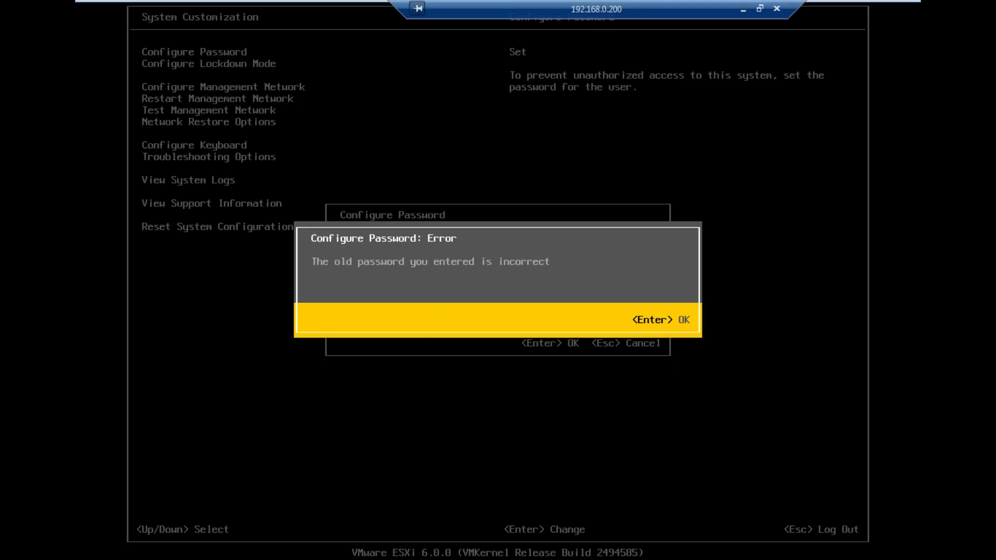
key(Return)
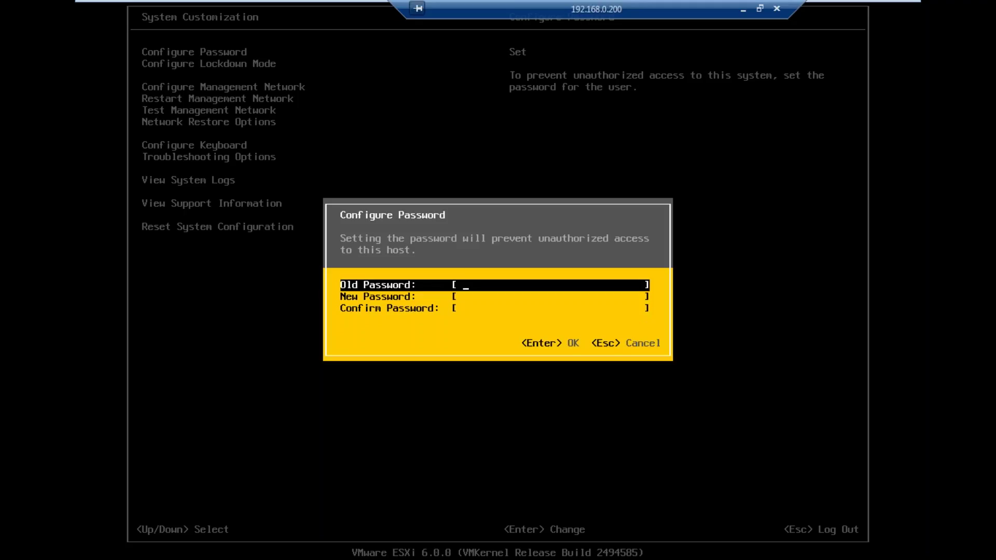
key(Return)
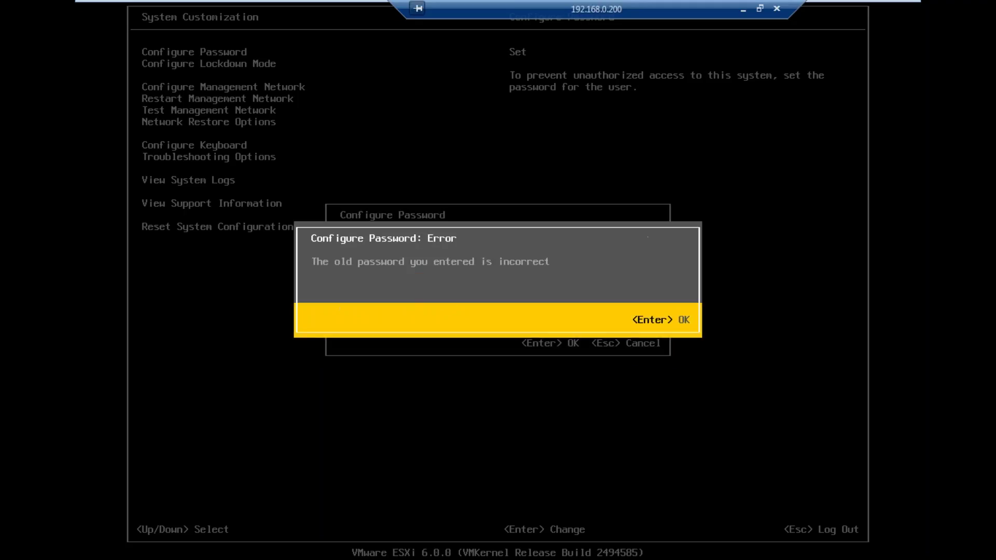
key(Return)
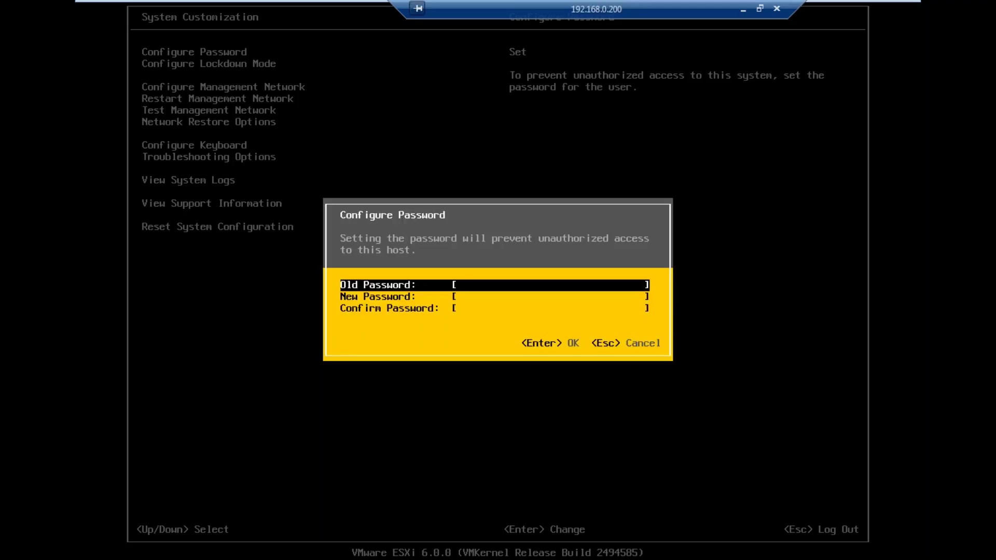
key(Escape)
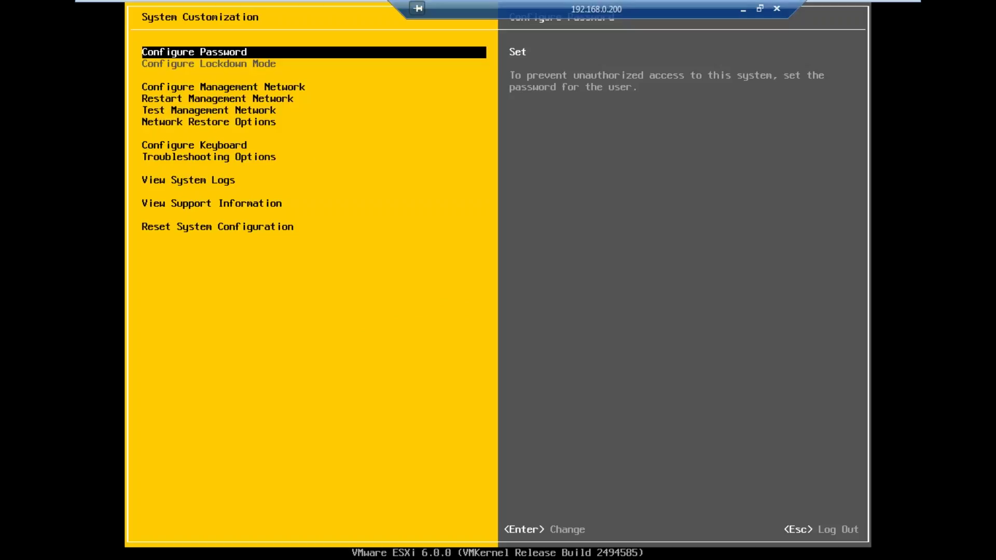
Step: Open Configure Management Network and confirm vmnic0 is the connected adapter in Network Adapters
key(Down)
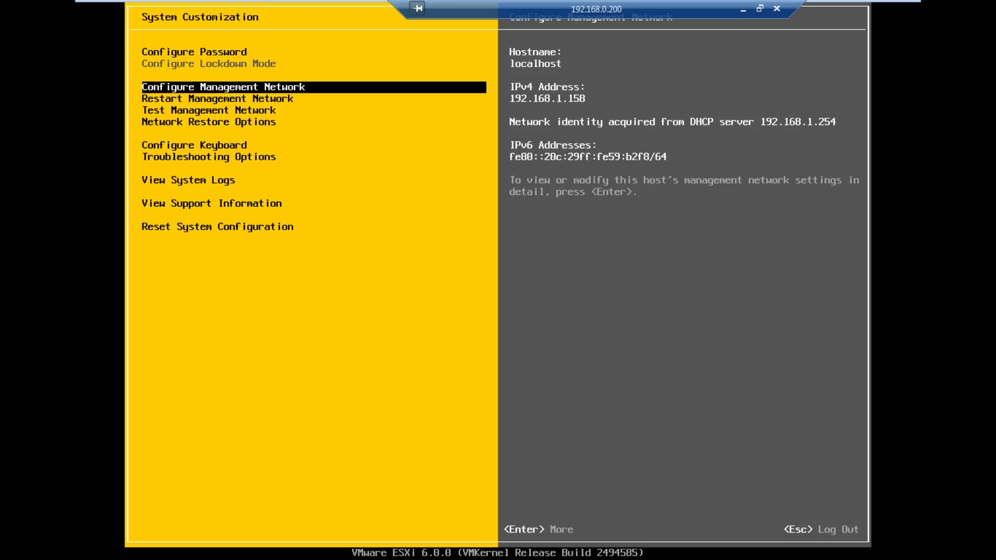
key(Return)
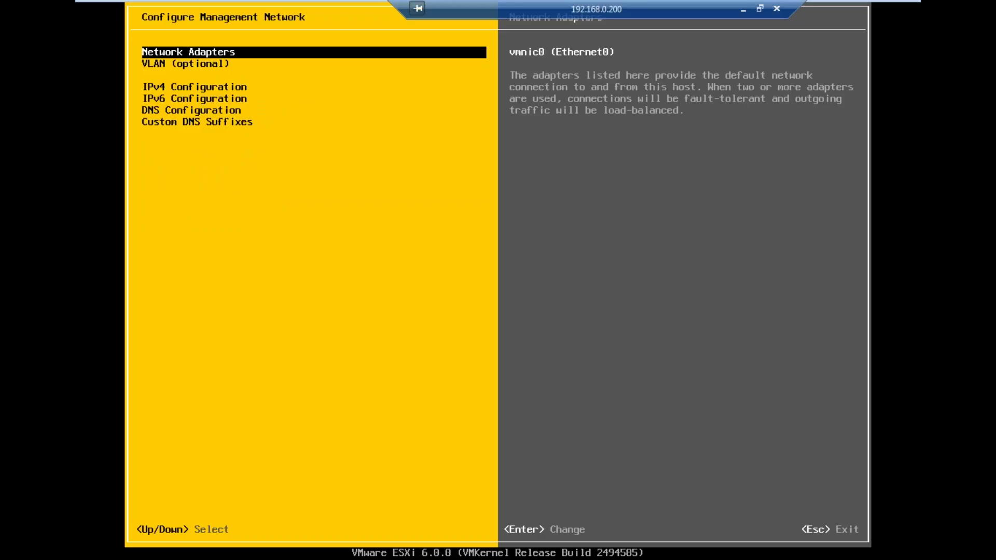
key(Escape)
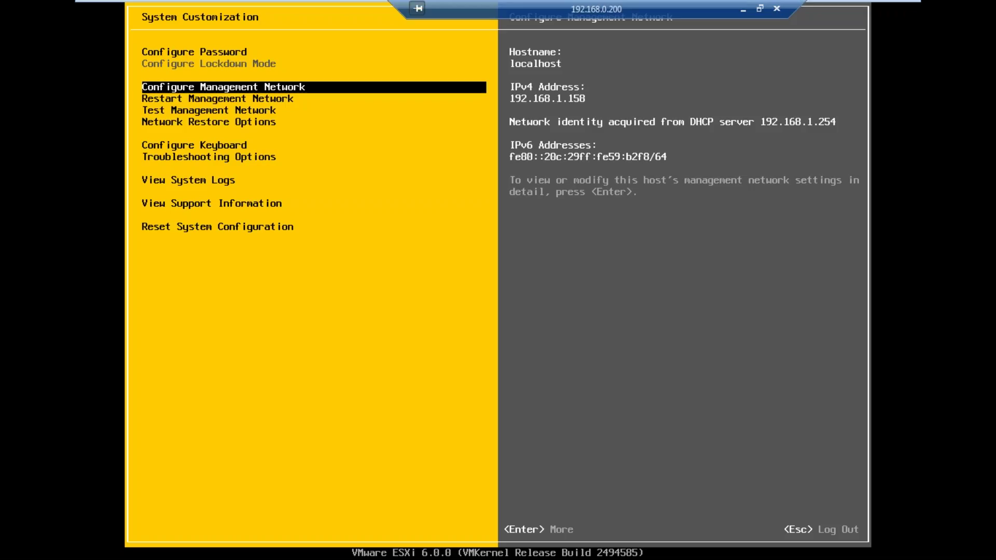
key(Return)
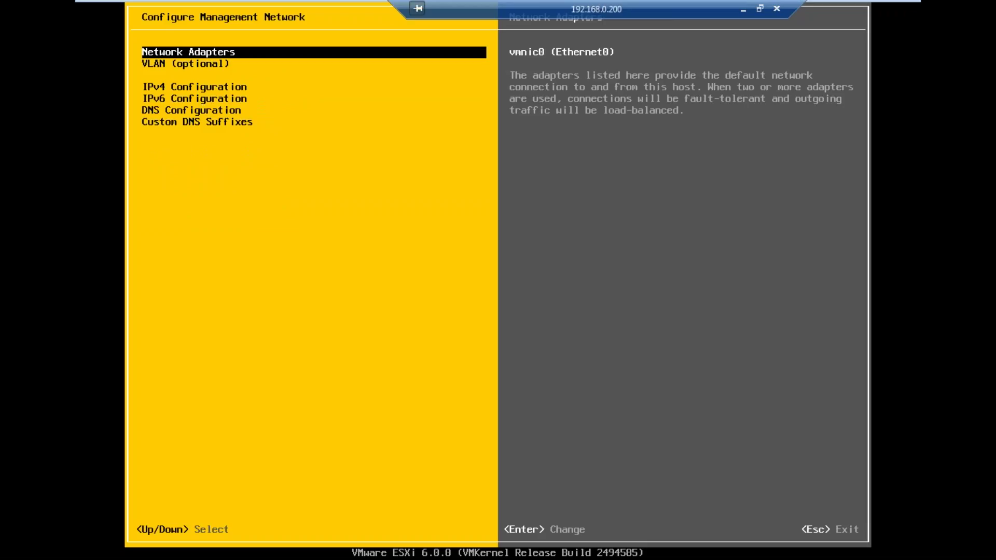
key(Return)
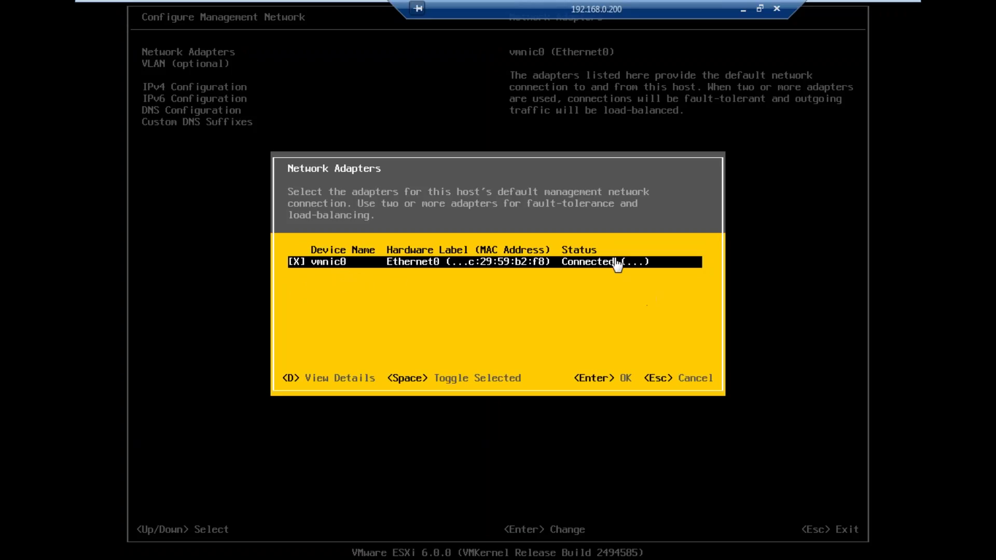
key(Return)
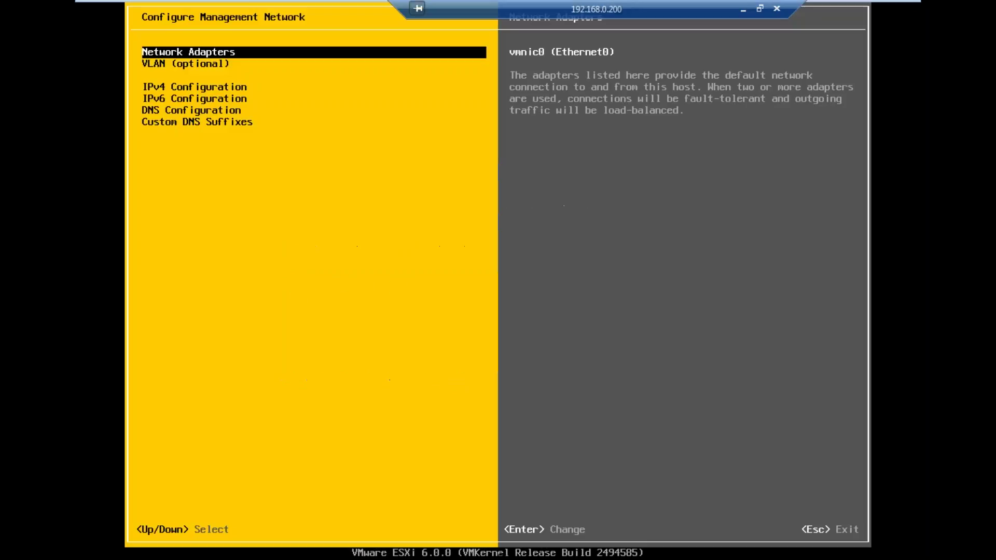
key(Down)
key(Return)
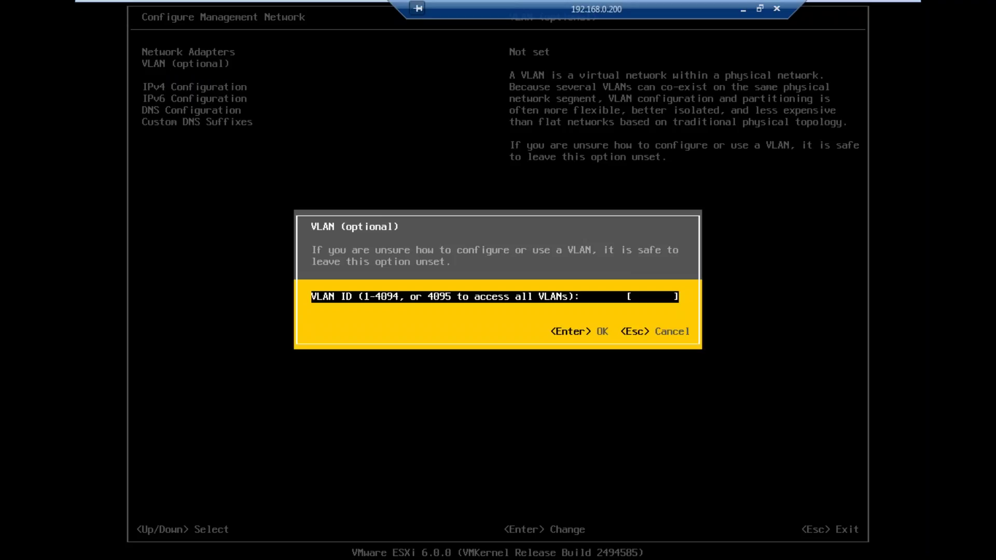
key(Escape)
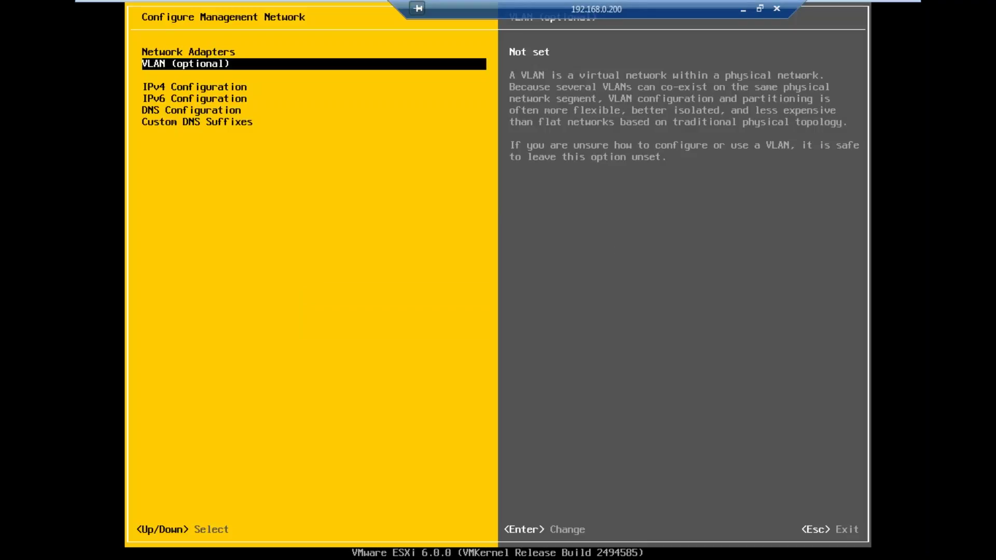
key(Down)
key(Up)
key(Return)
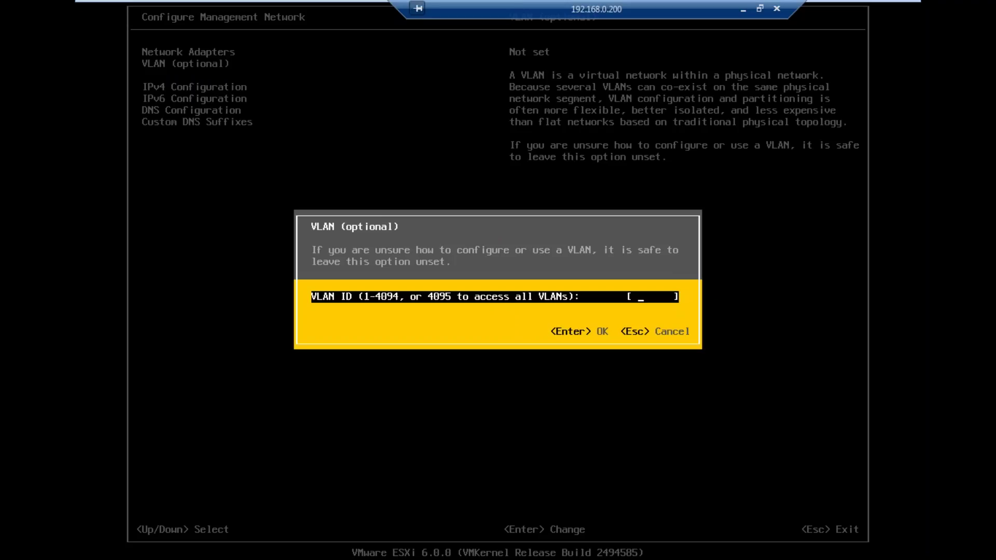
key(Escape)
key(Down)
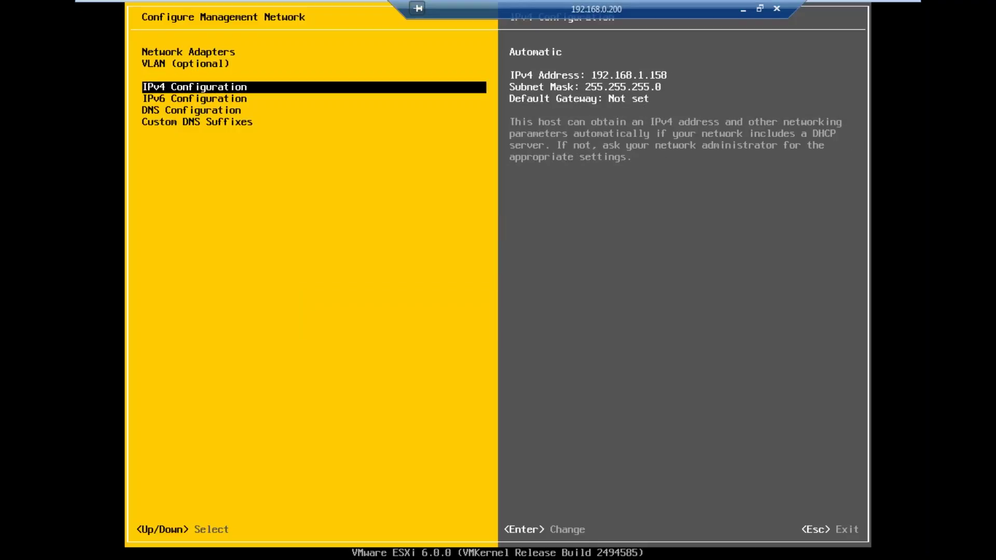
Step: Switch IPv4 Configuration to a static address and change it to 192.168.1.51
key(Return)
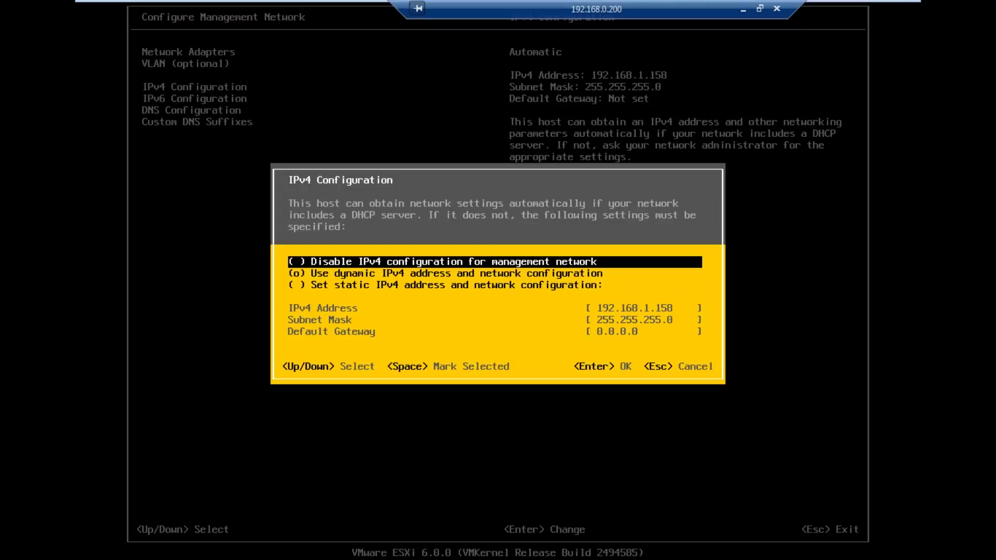
key(Down)
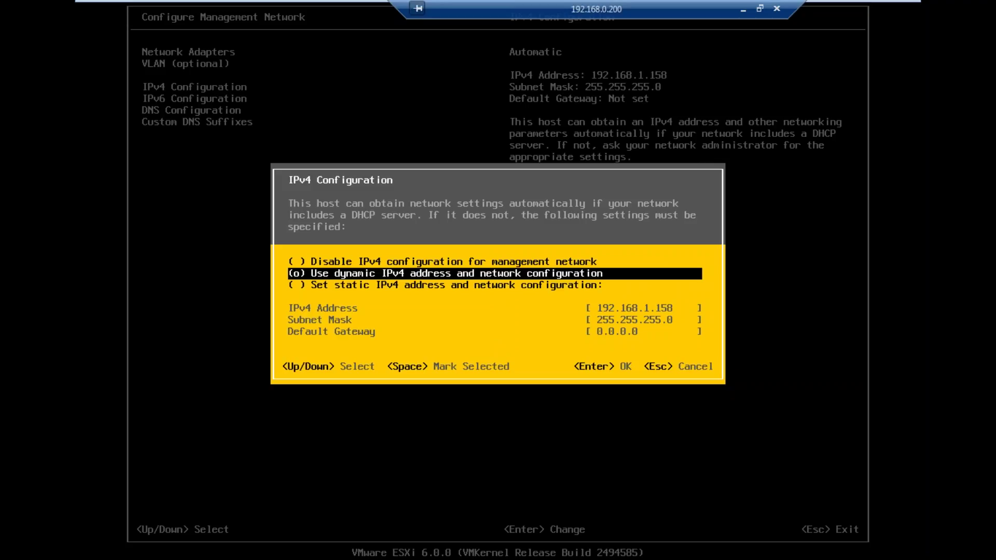
key(Down)
key(space)
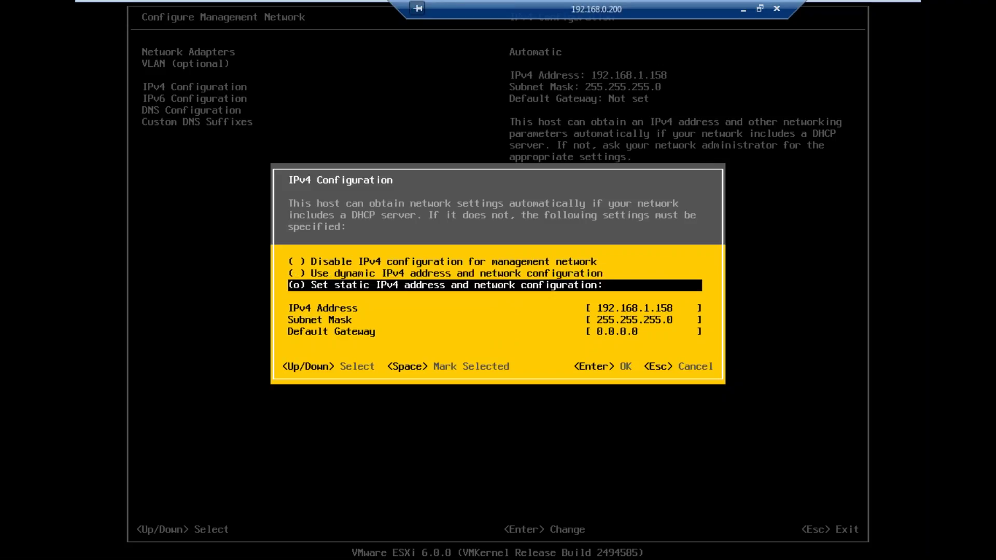
key(Down)
key(BackSpace)
key(BackSpace)
key(BackSpace)
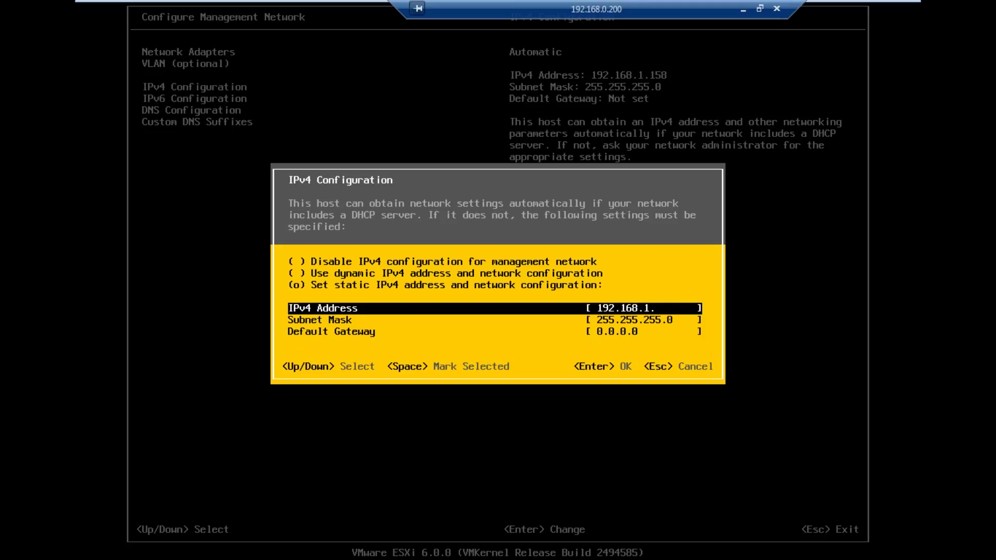
text(51)
Step: Keep mask 255.255.255.0, set default gateway 192.168.1.1, and confirm
key(Down)
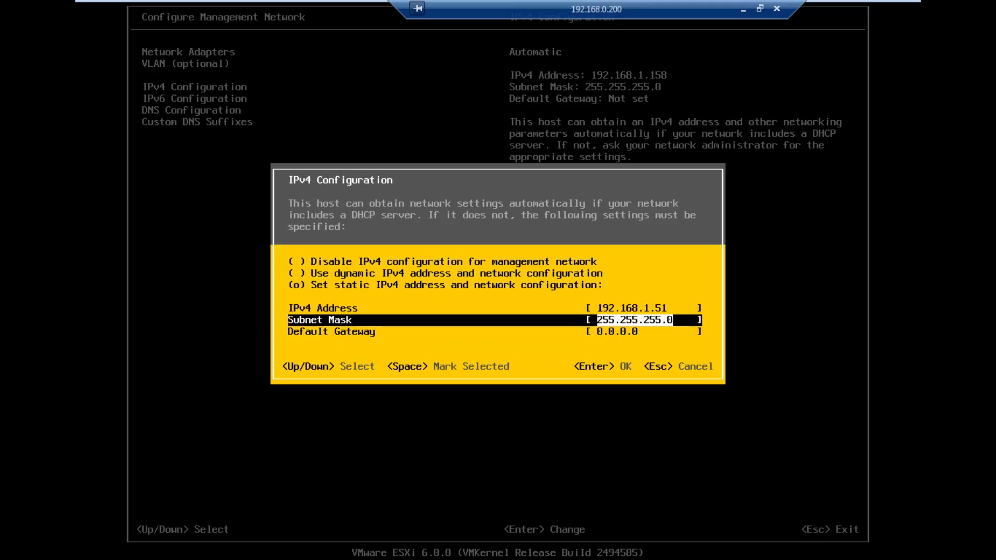
key(Down)
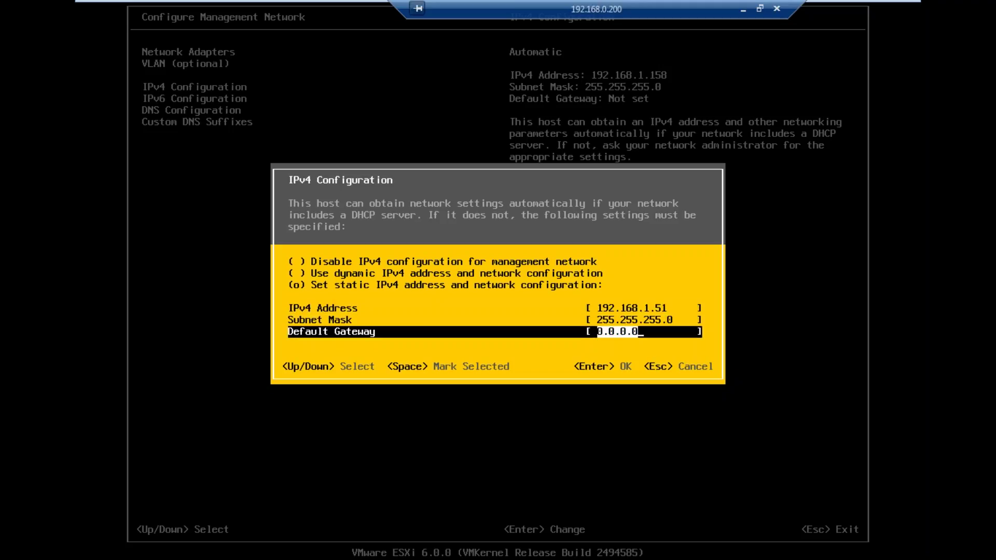
text(192.168.1.1)
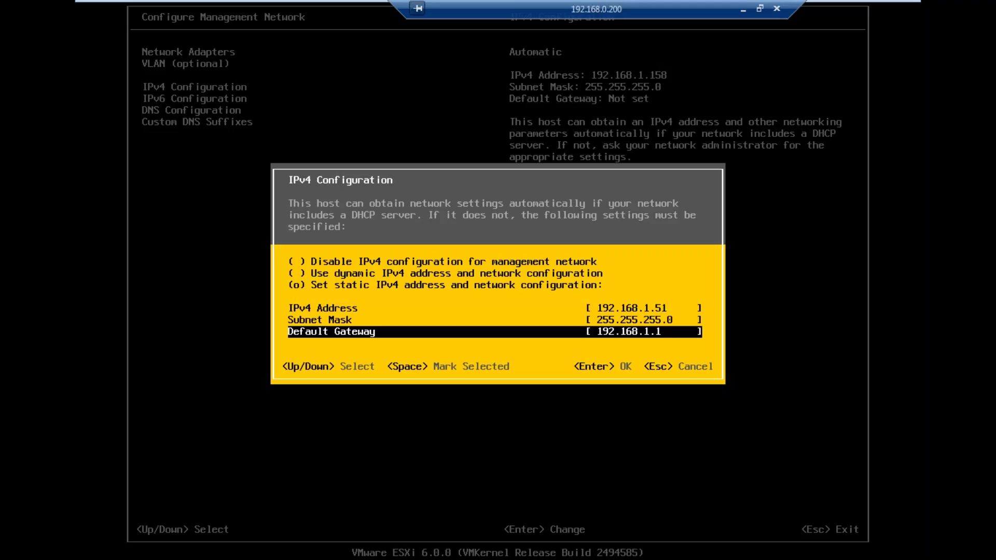
key(Return)
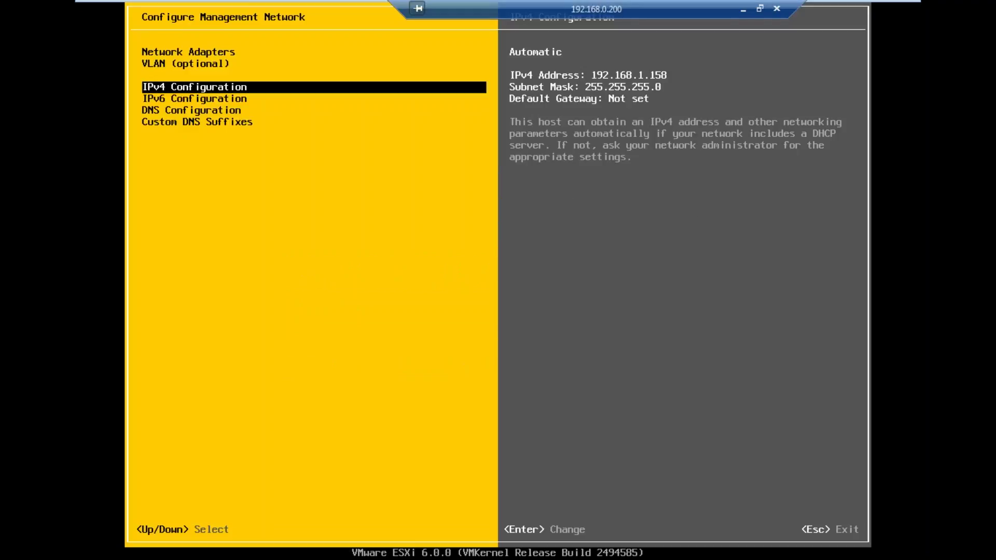
Step: Disable IPv6 on the management network and recheck the IPv6 setting
key(Down)
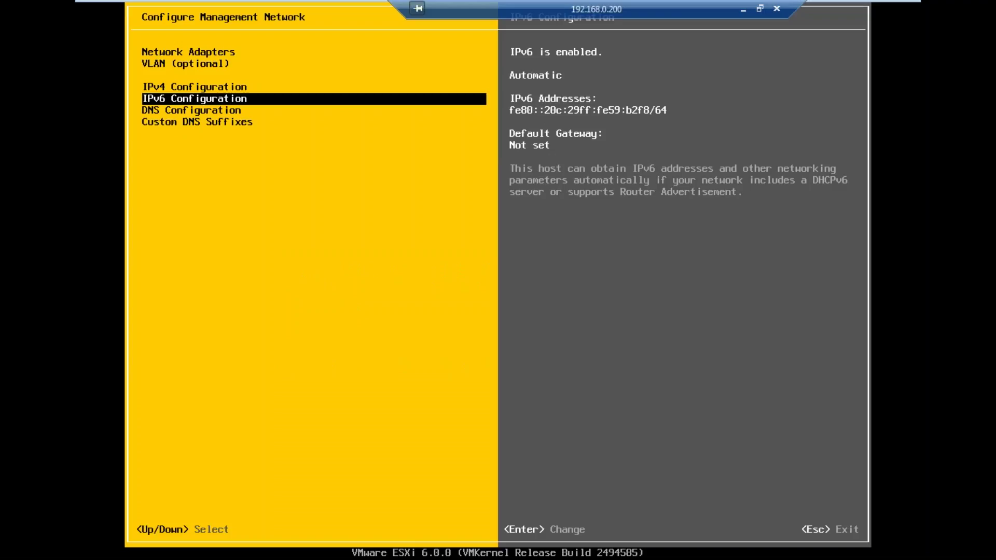
key(Return)
key(space)
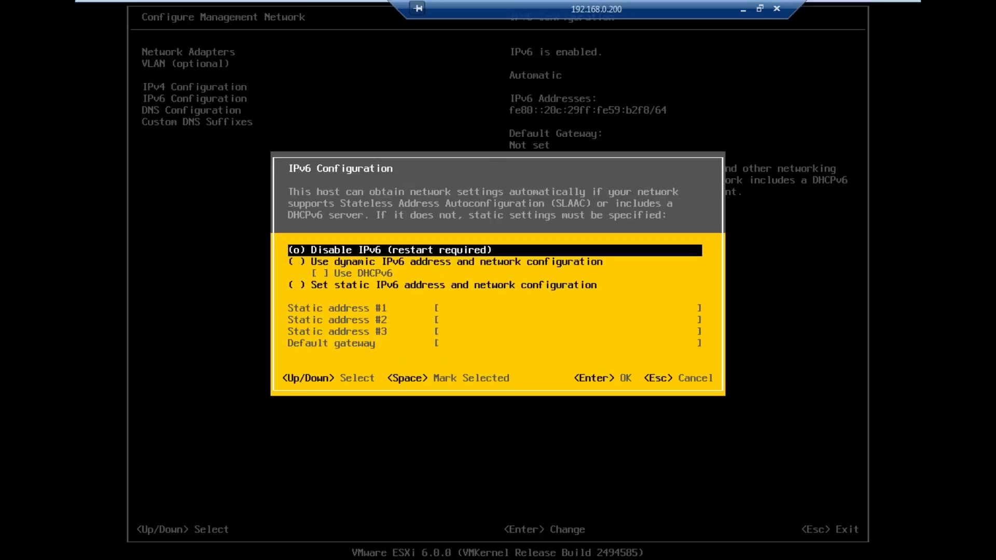
key(Return)
key(Down)
key(Up)
key(Return)
key(Return)
key(Down)
key(Return)
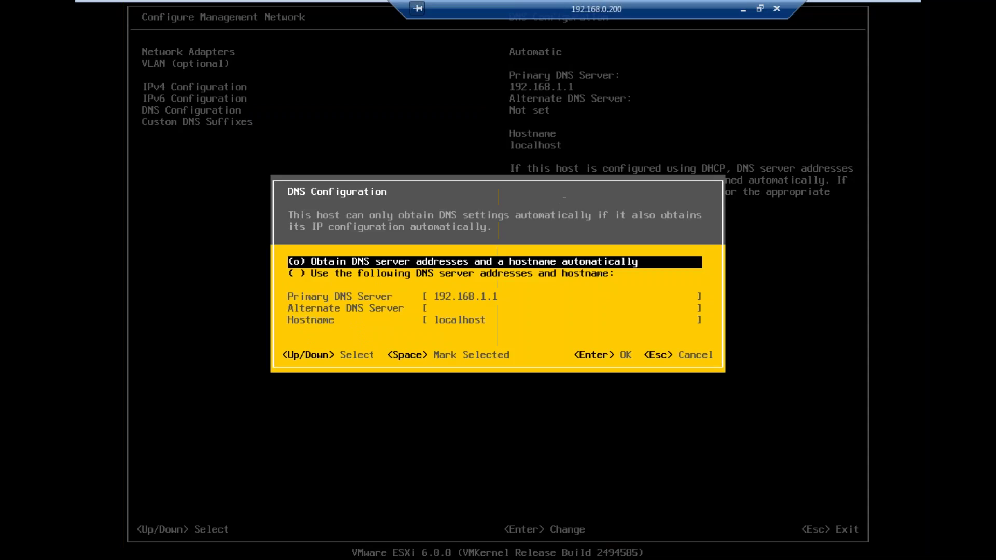
Step: Set manual primary DNS 192.168.1.2 and hostname amvo-esx-01.idesigned.com
key(Down)
key(space)
key(Down)
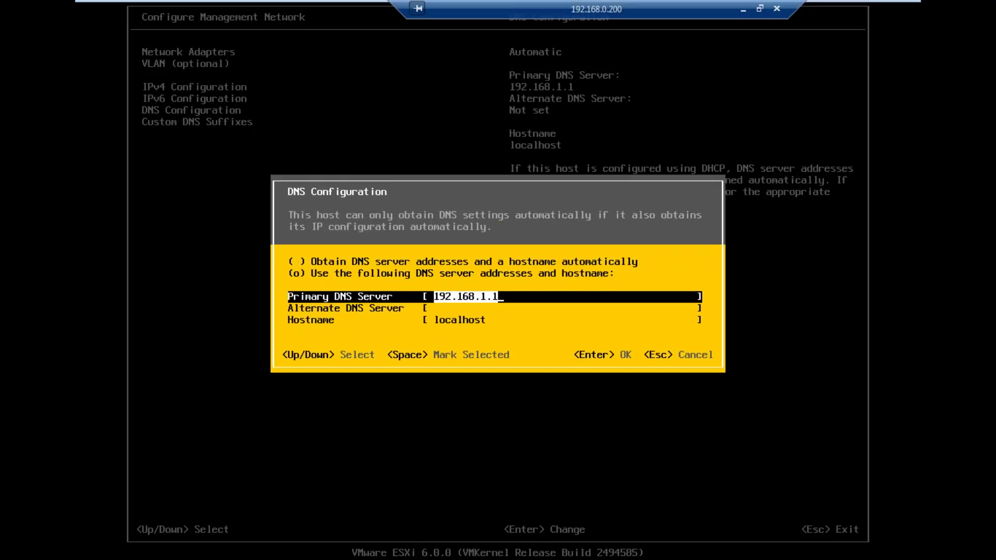
key(BackSpace)
text(2)
key(Down)
key(Down)
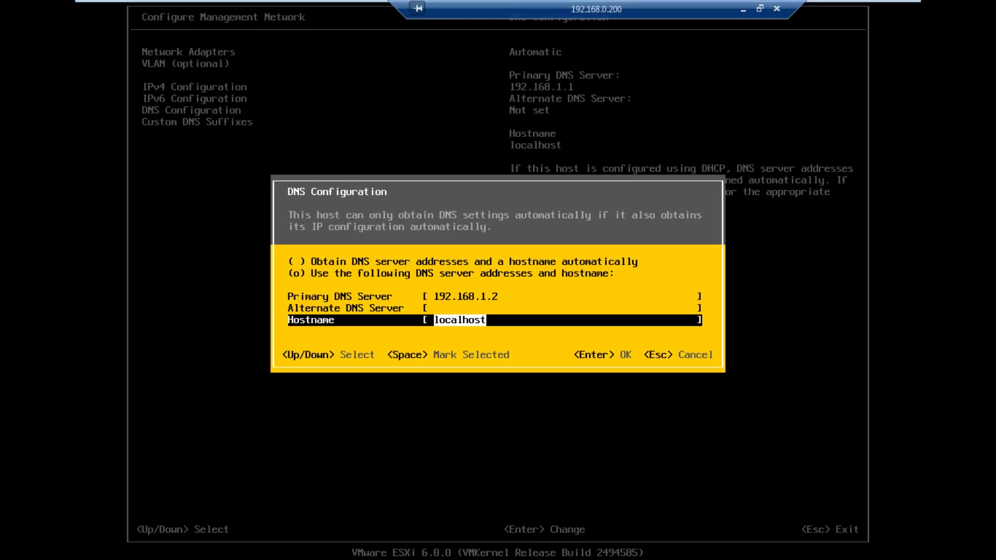
text(amvo-esx)
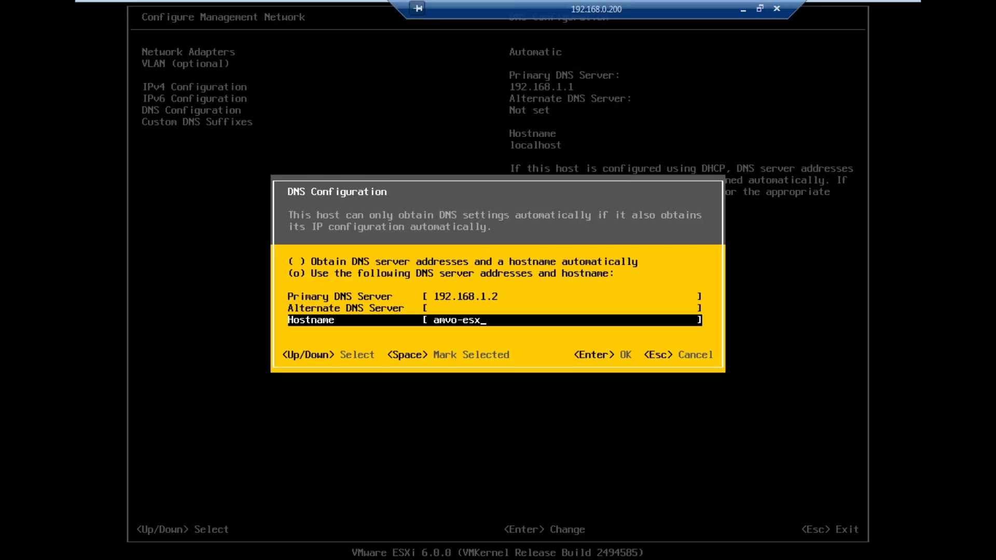
text(-01.idesigned.com)
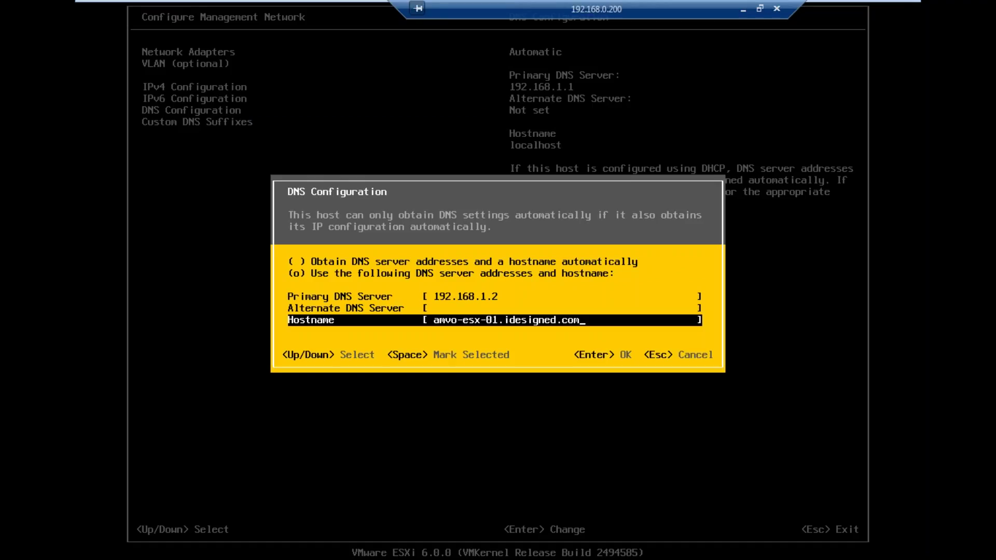
key(Up)
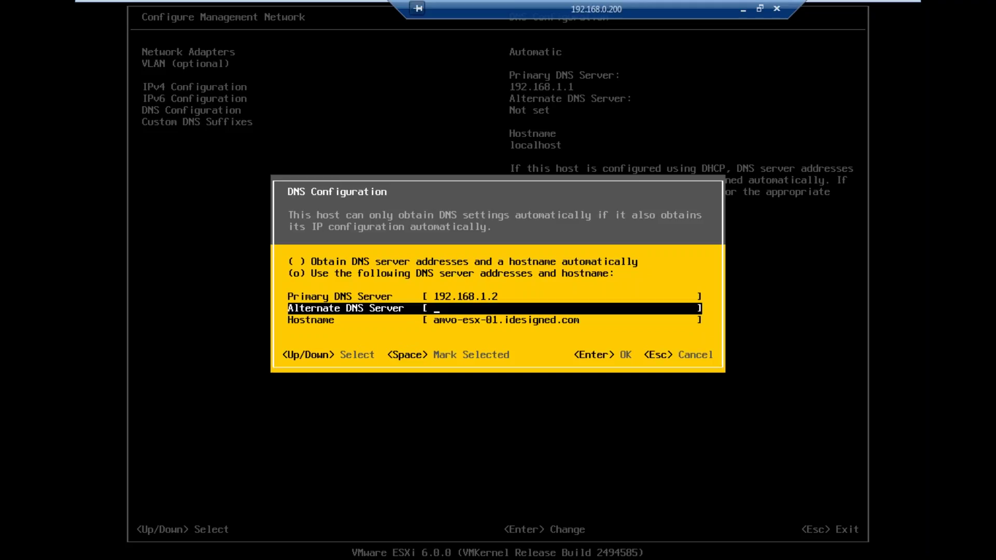
key(Return)
Step: Replace the DNS suffix localdomain with idesigned.com, then apply the changes and reboot the host
key(Down)
key(Return)
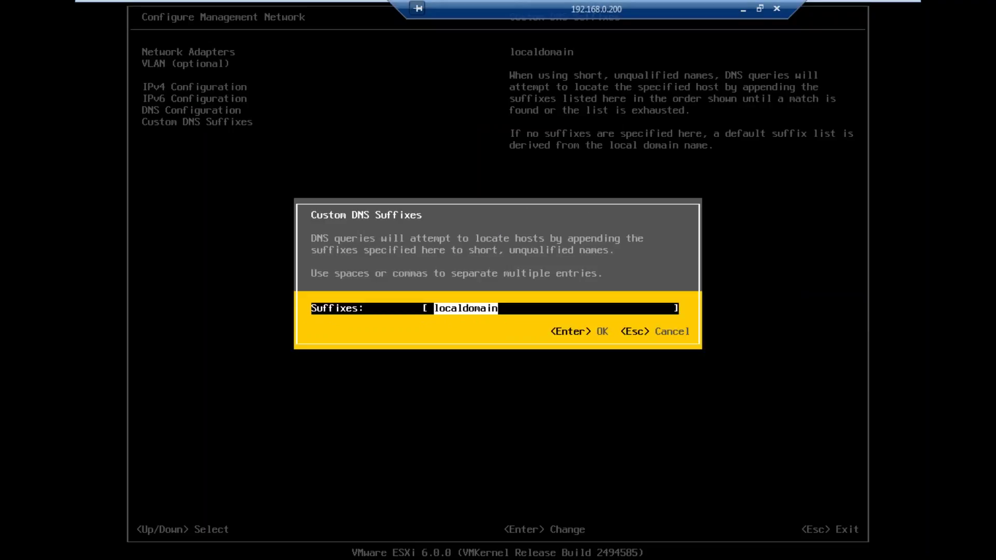
text(idesigned.com)
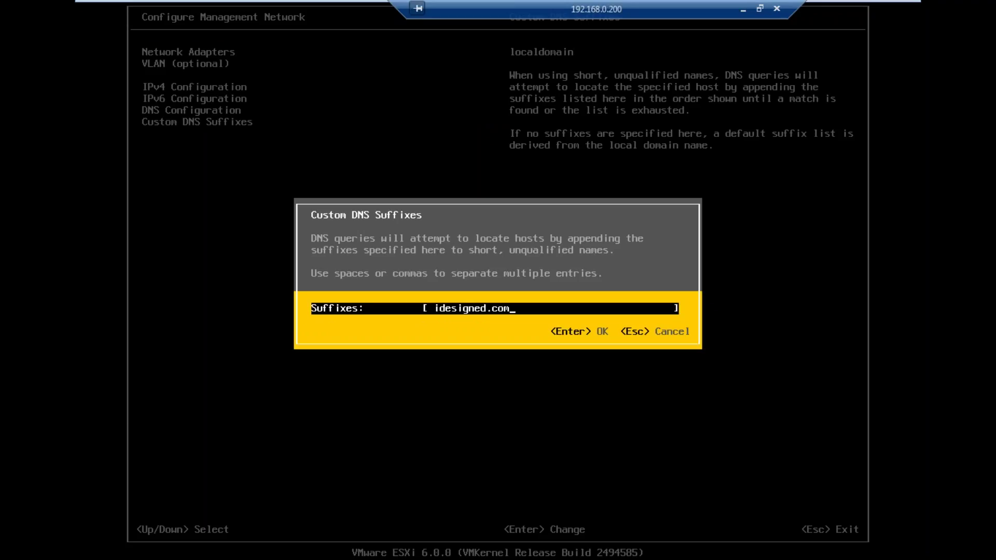
key(Return)
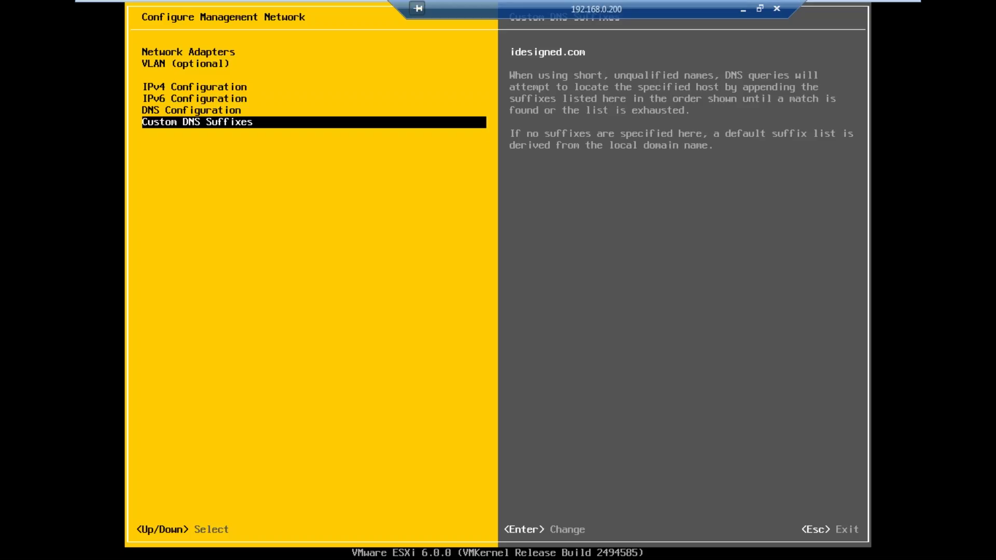
key(Escape)
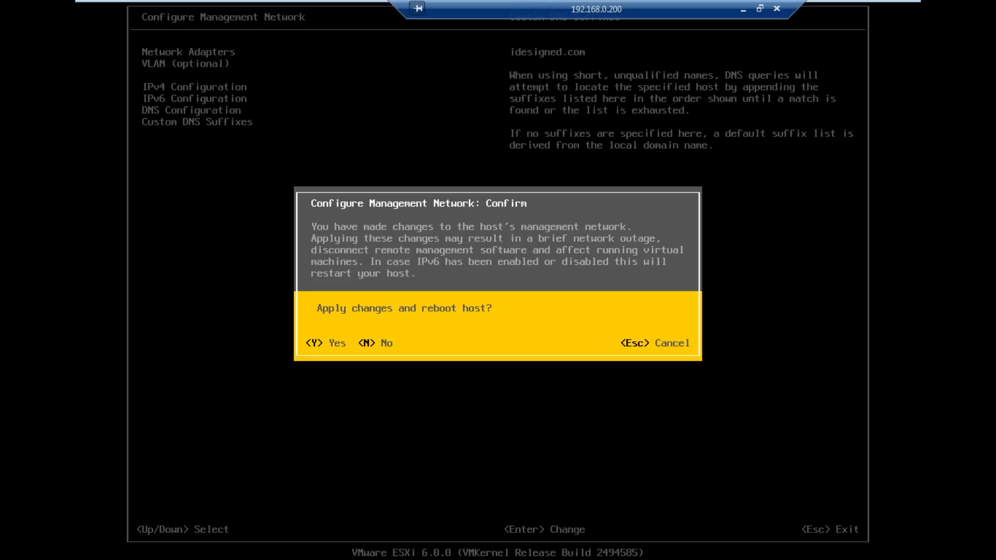
key(y)
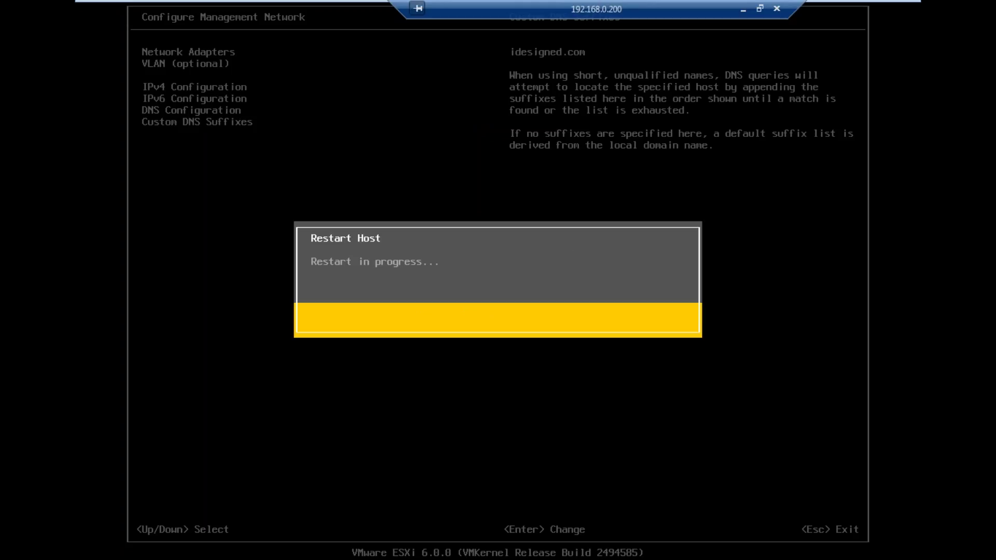
Step: Leave the VM and start a continuous ping to 192.168.1.158 in Command Prompt
key(ctrl+alt+Return)
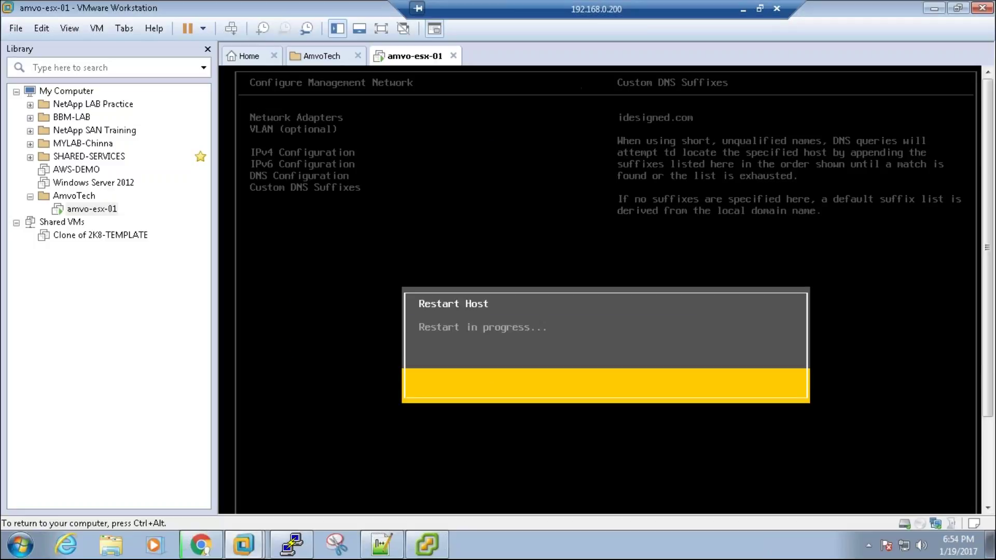
key(ctrl+alt)
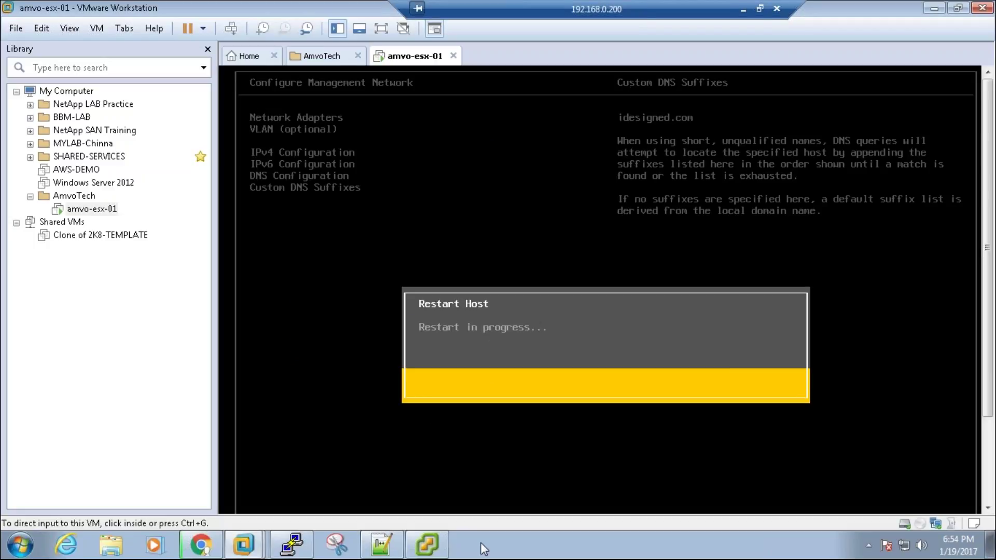
key(super+r)
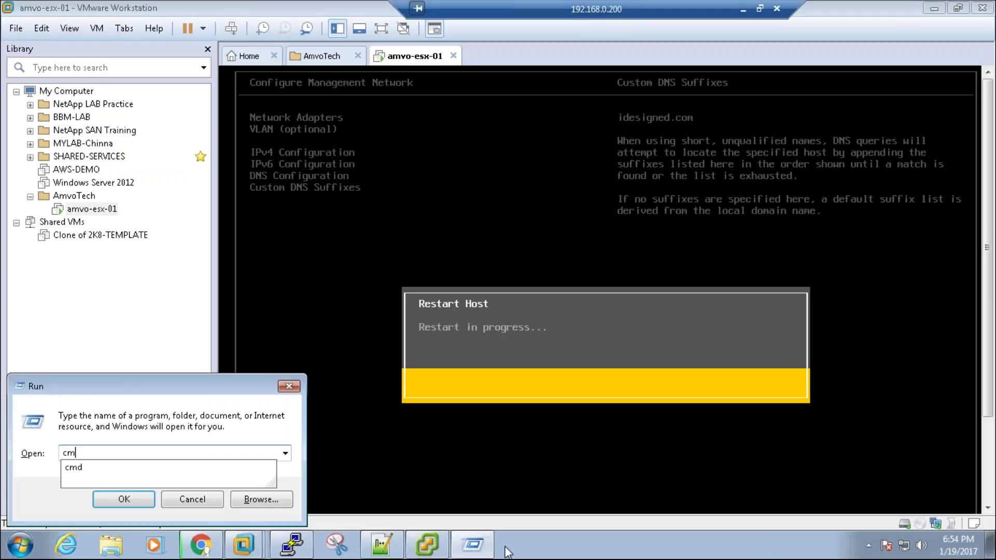
text(cmd)
key(Return)
text(ping 19)
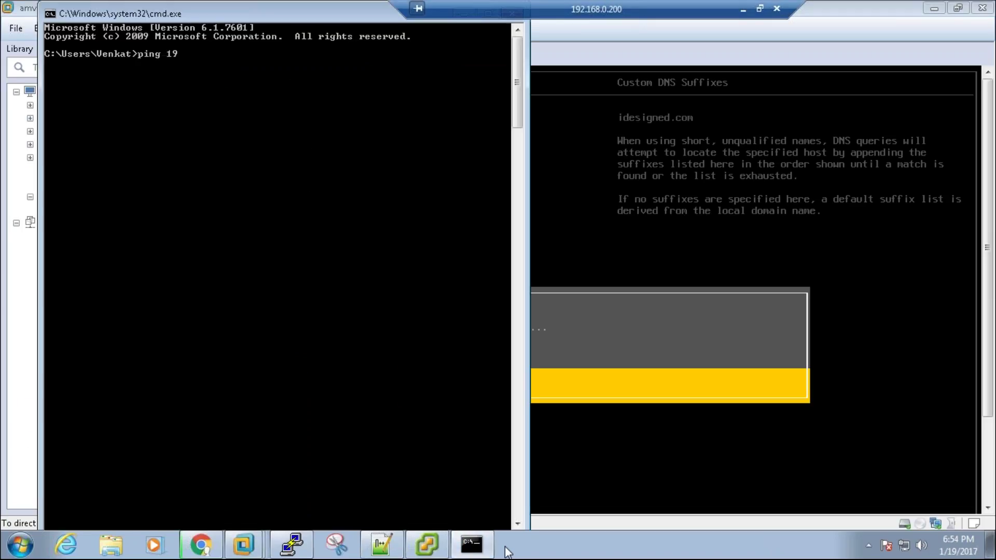
text(2.168.1.158 -t)
key(Return)
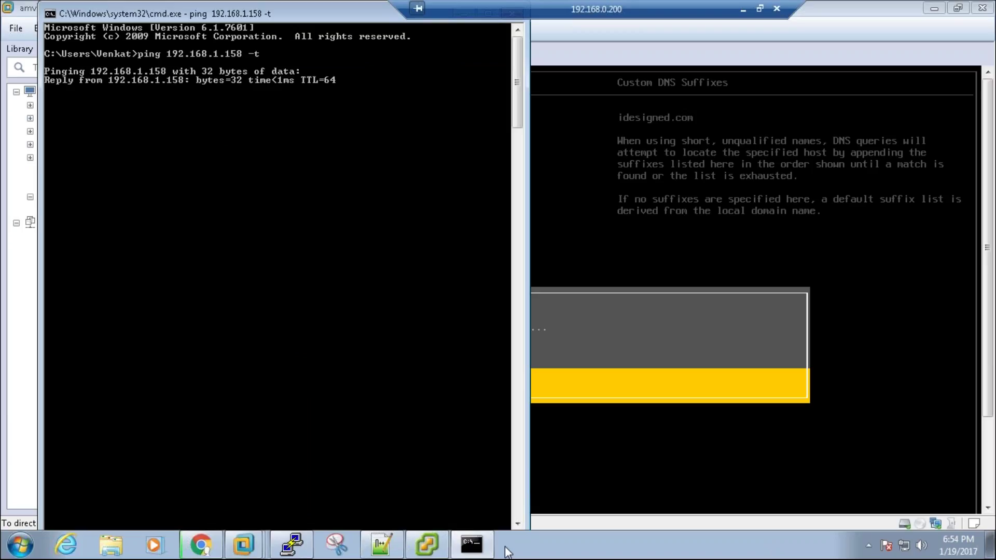
Step: Start a second continuous ping to 192.168.1.51 in another Command Prompt
click(368, 264)
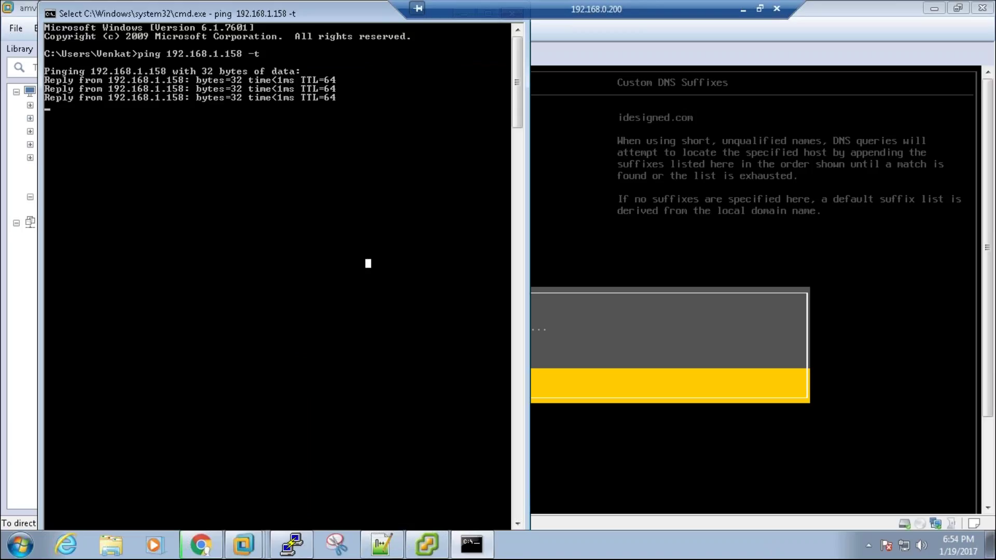
key(super+r)
key(Return)
text(pi)
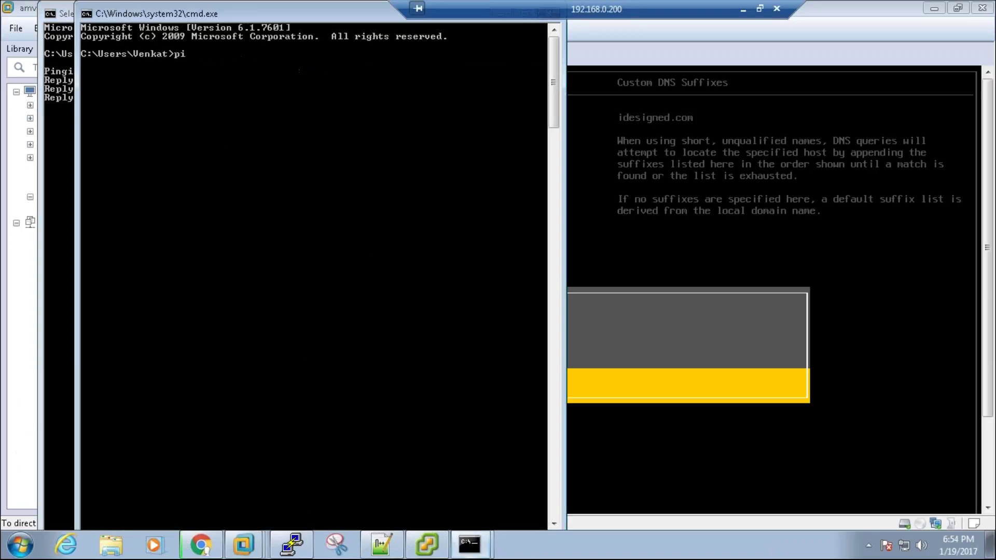
text(ng 192.168.1.51 -t)
key(Return)
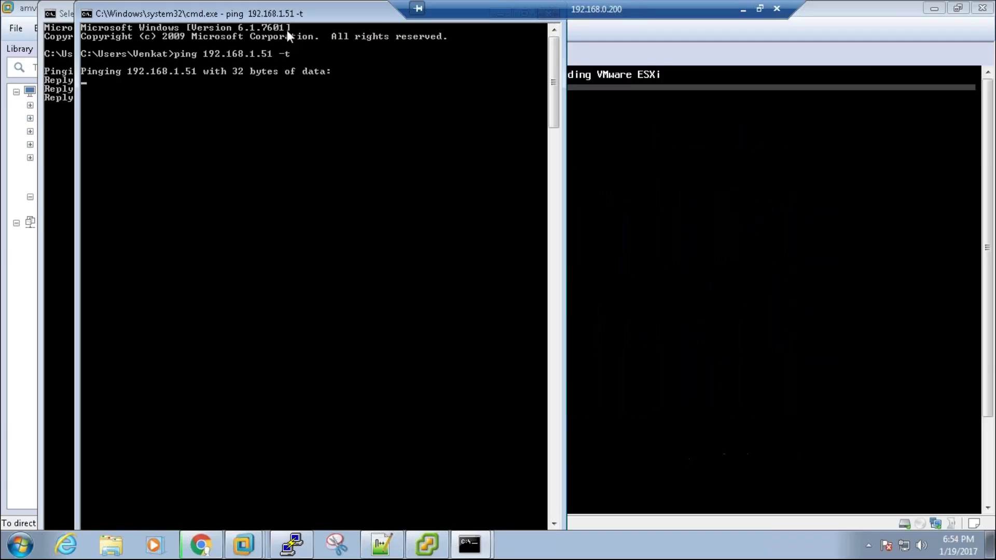
Step: Arrange the 192.168.1.158 and 192.168.1.51 ping windows side by side
drag(287, 16, 845, 38)
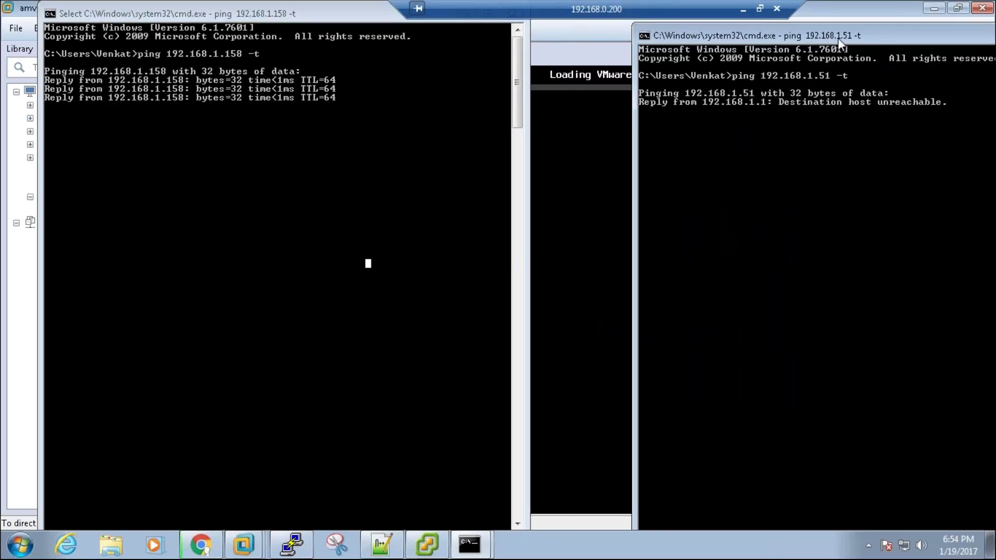
drag(359, 18, 289, 30)
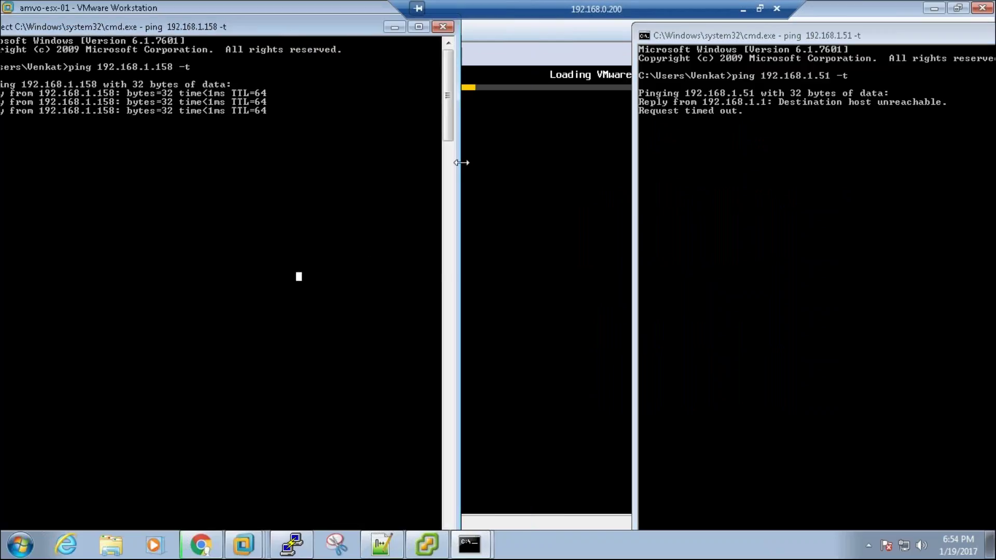
drag(456, 167, 300, 176)
drag(149, 30, 674, 54)
click(800, 28)
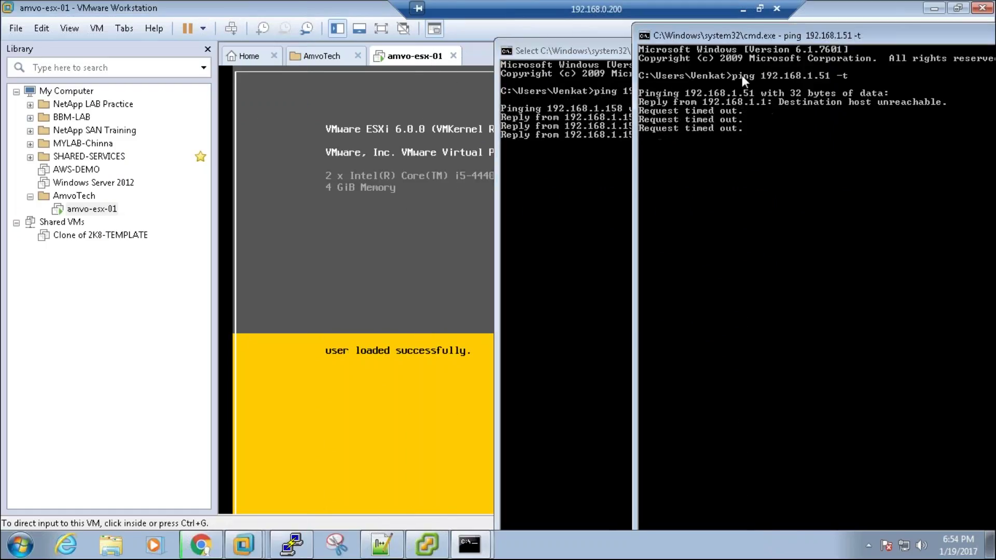
drag(663, 35, 808, 36)
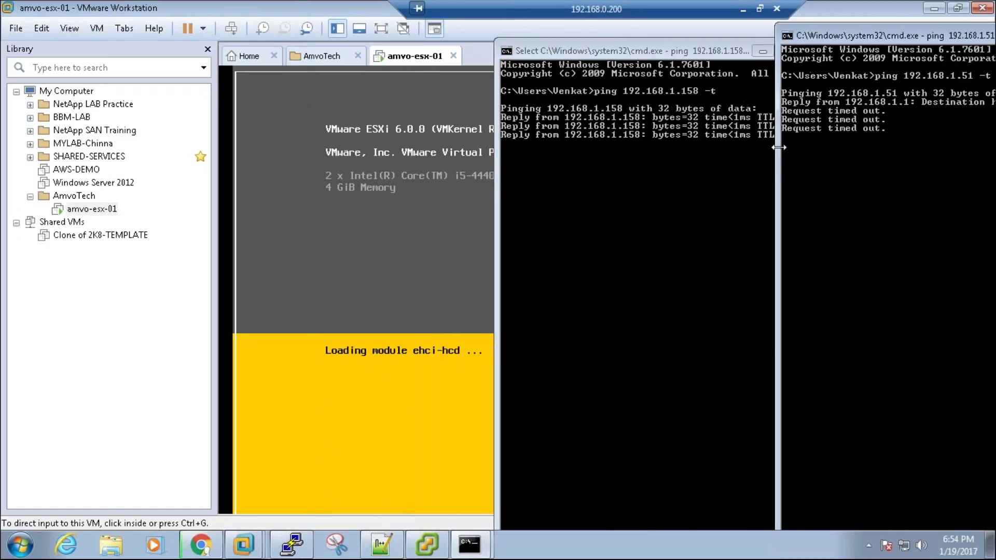
Step: Resume the paused 192.168.1.158 ping output and nudge the 192.168.1.51 window into place
click(693, 133)
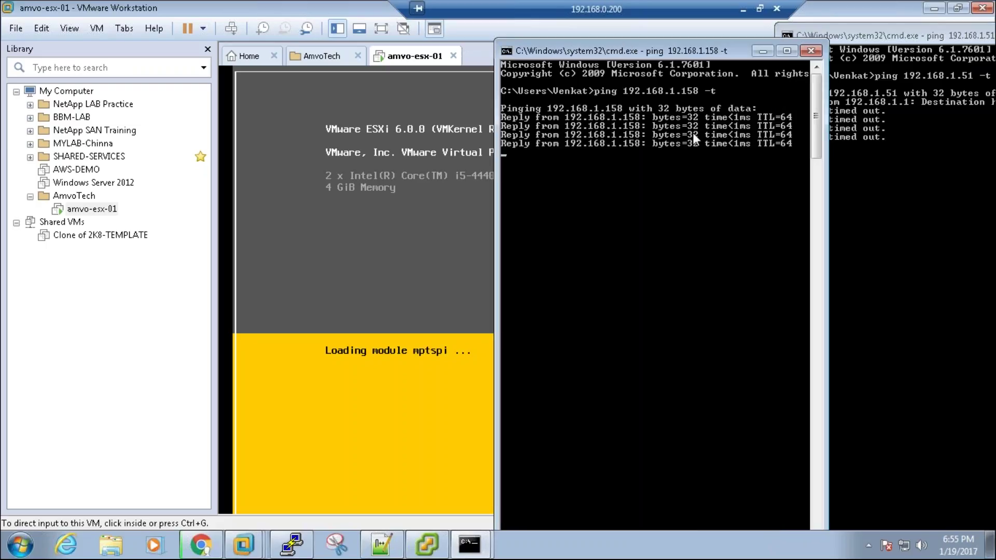
click(692, 132)
click(692, 133)
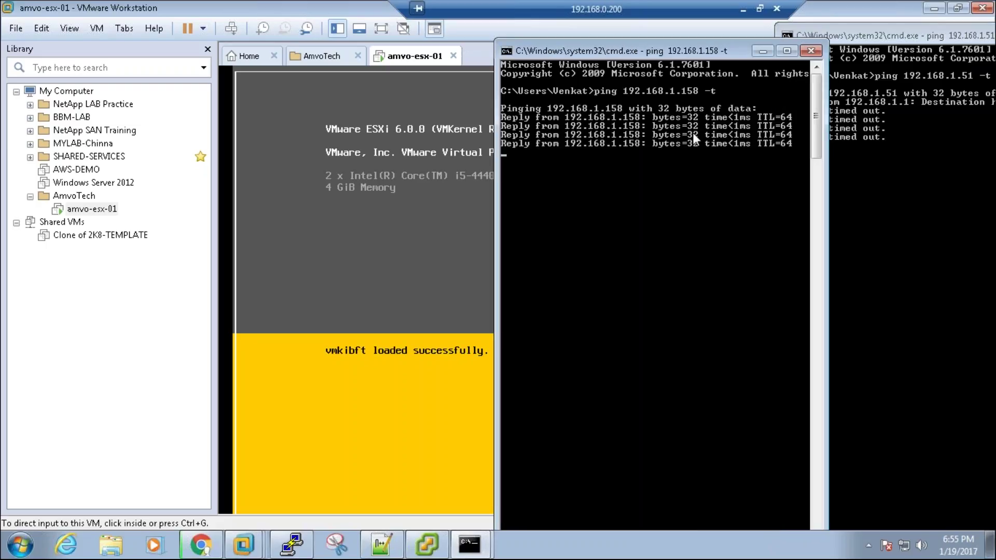
click(693, 132)
right_click(692, 132)
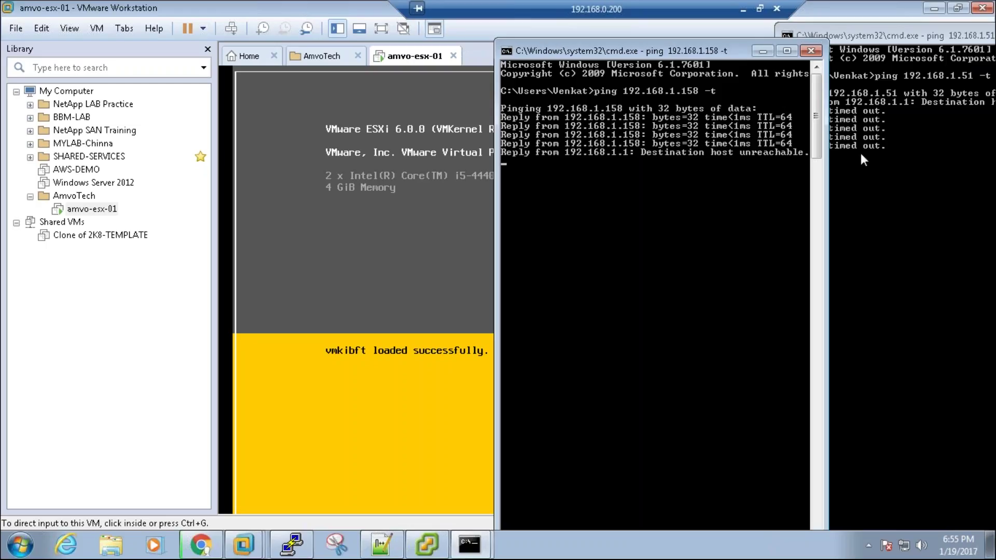
click(887, 163)
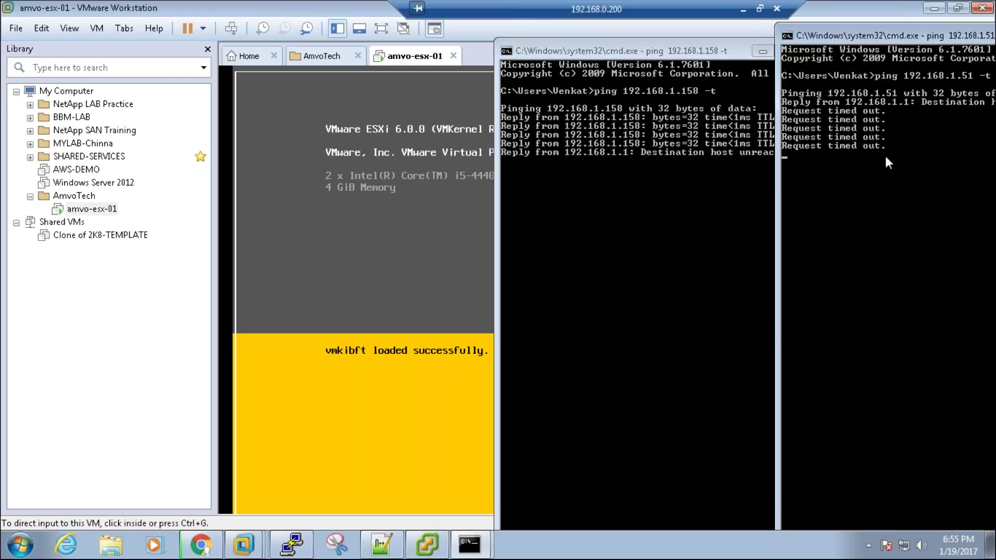
drag(942, 36, 929, 41)
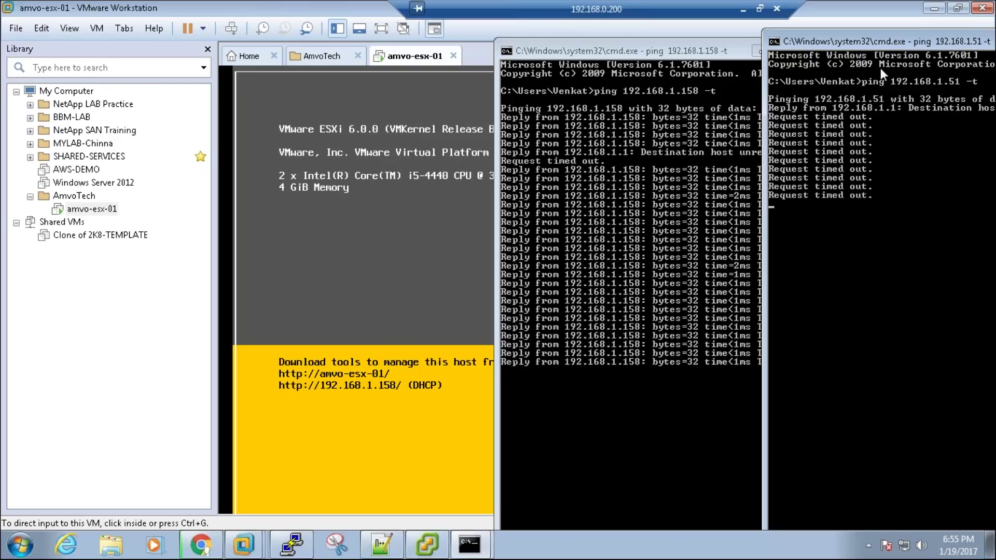
Step: Log in as root to ESXi System Customization in the full-screen console
click(459, 273)
key(ctrl+alt+Return)
key(F2)
key(Tab)
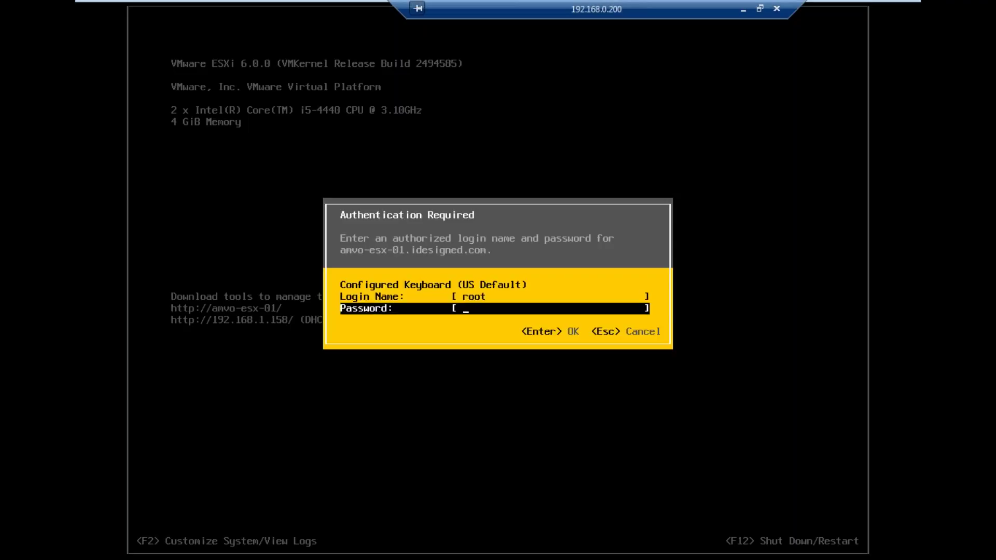
key(Return)
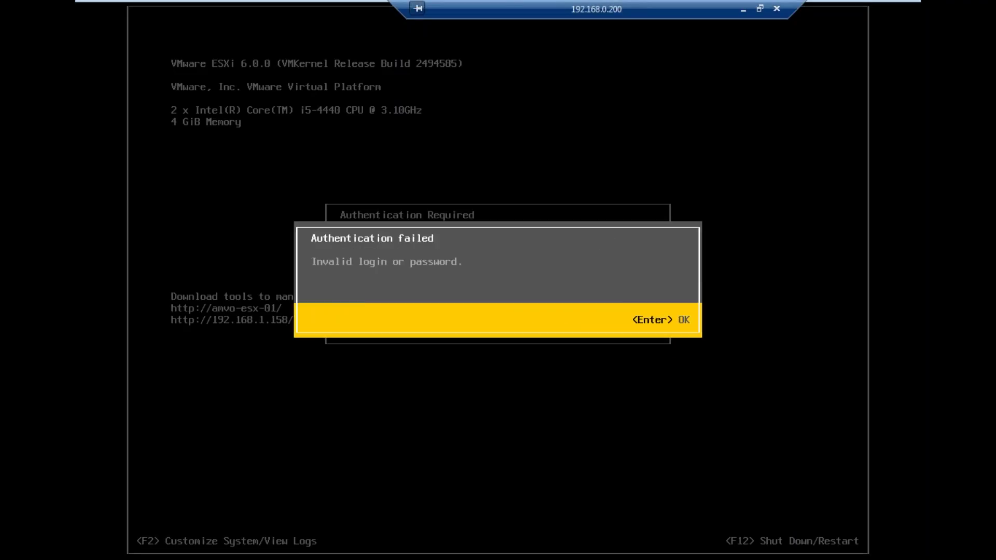
key(Return)
text(*******)
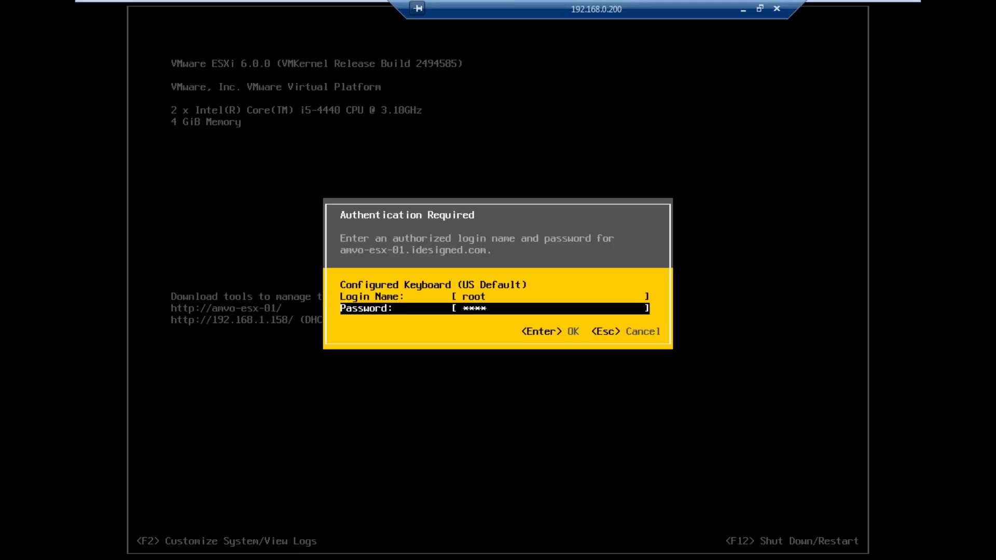
text(*)
key(Return)
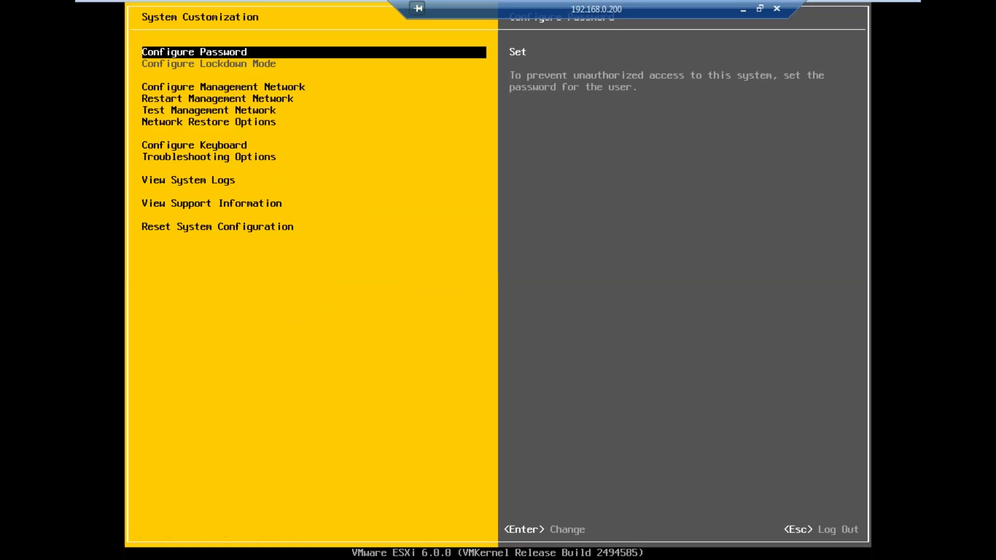
Step: Set a static IPv4 address ending in .51 with default gateway 192.168.1.1
key(Down)
key(Return)
key(Down)
key(Down)
key(Return)
key(Down)
key(Down)
key(space)
key(Down)
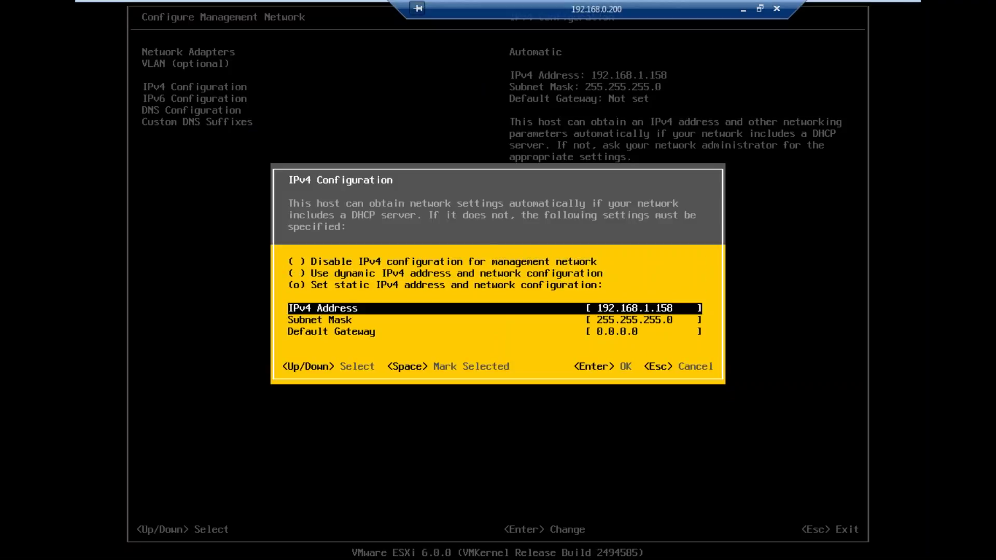
key(BackSpace)
key(BackSpace)
key(BackSpace)
text(51)
key(Down)
key(Down)
text(192.168)
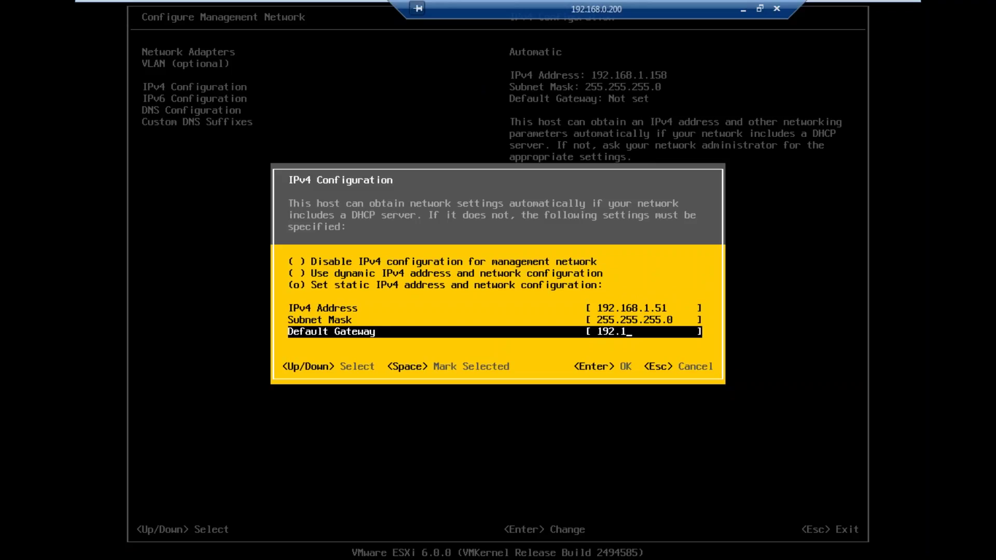
text(.1.1)
key(Return)
Step: Review the IPv6, DNS and suffix pages, then return to the ESXi main screen
key(Down)
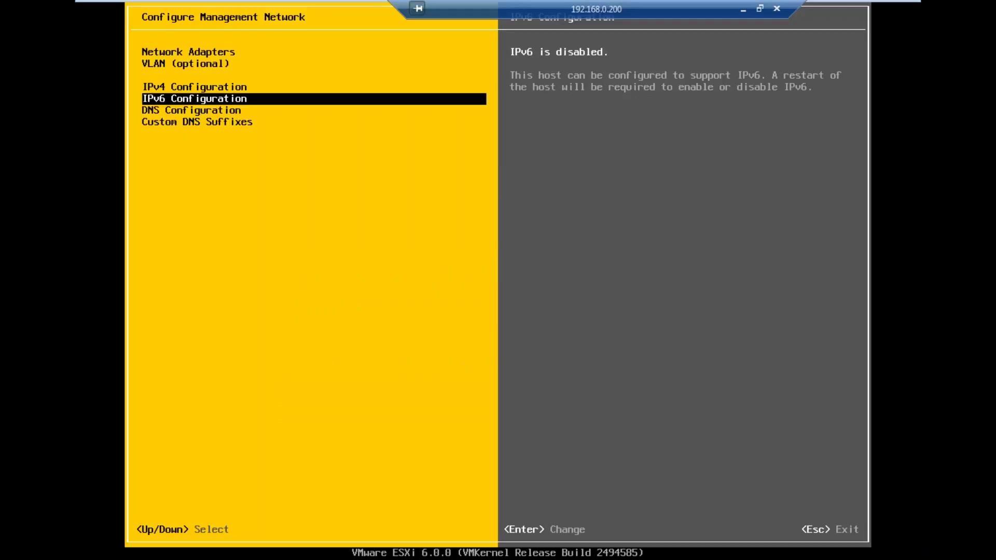
key(Up)
key(Down)
key(Down)
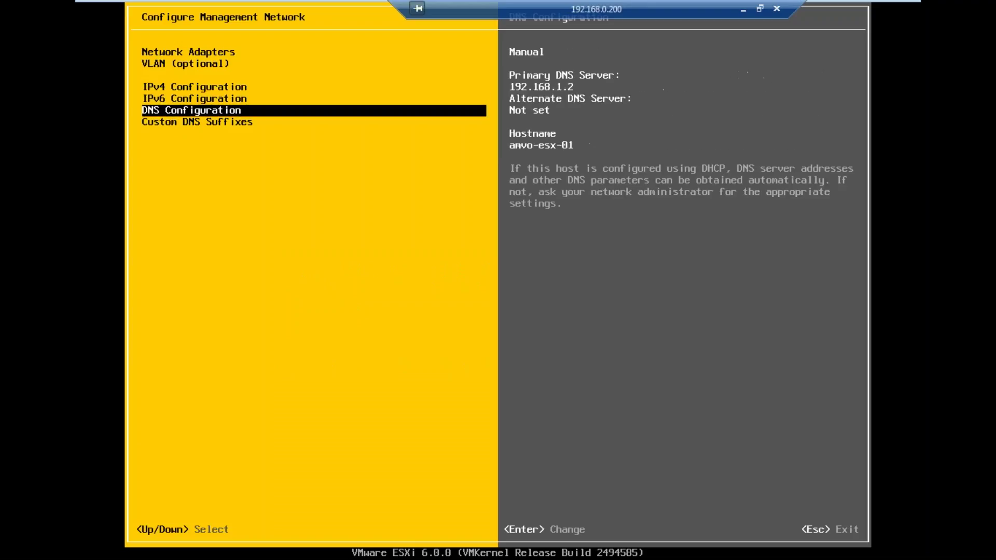
key(Down)
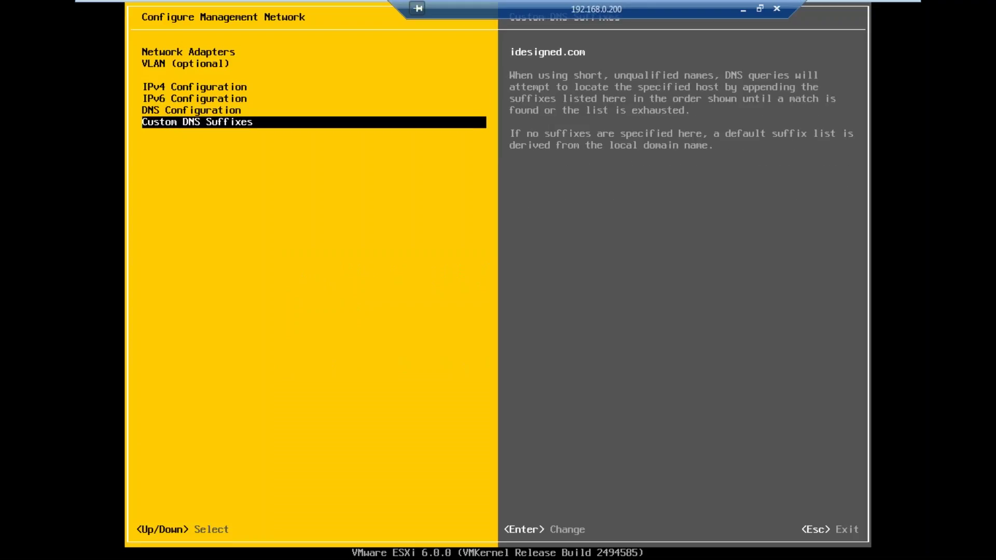
key(Escape)
key(Escape)
key(Escape)
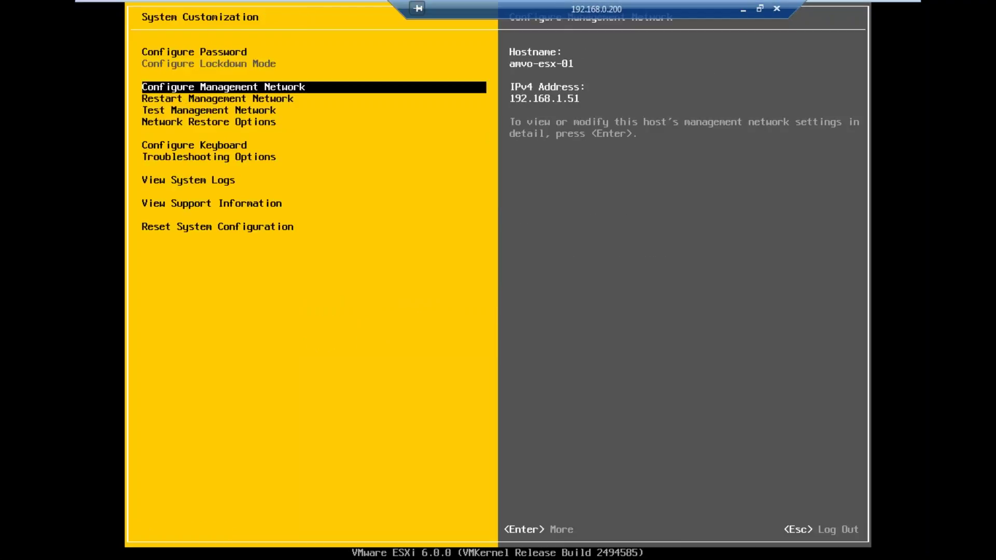
key(Escape)
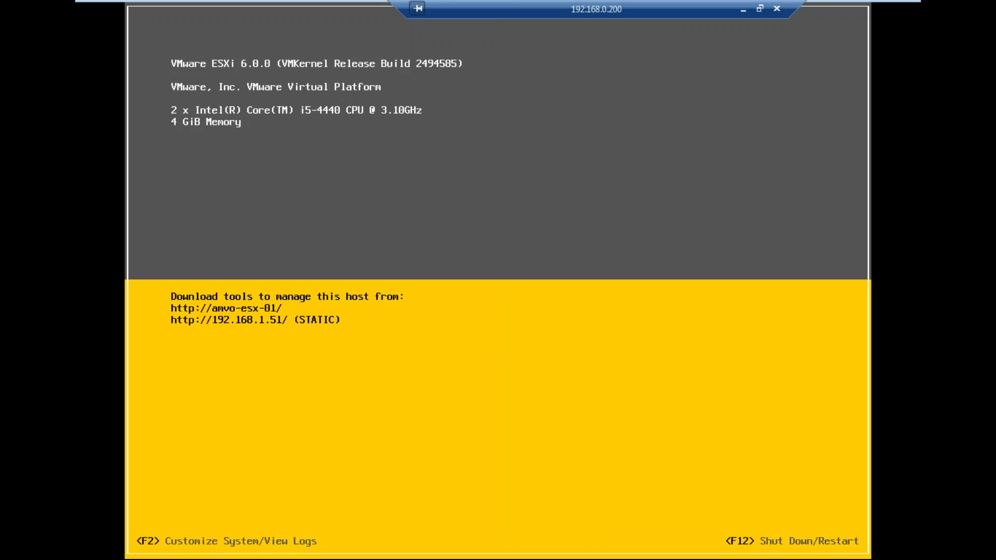
Step: Exit full screen and bring up the ping windows to check that 192.168.1.51 replies
key(ctrl+alt+Return)
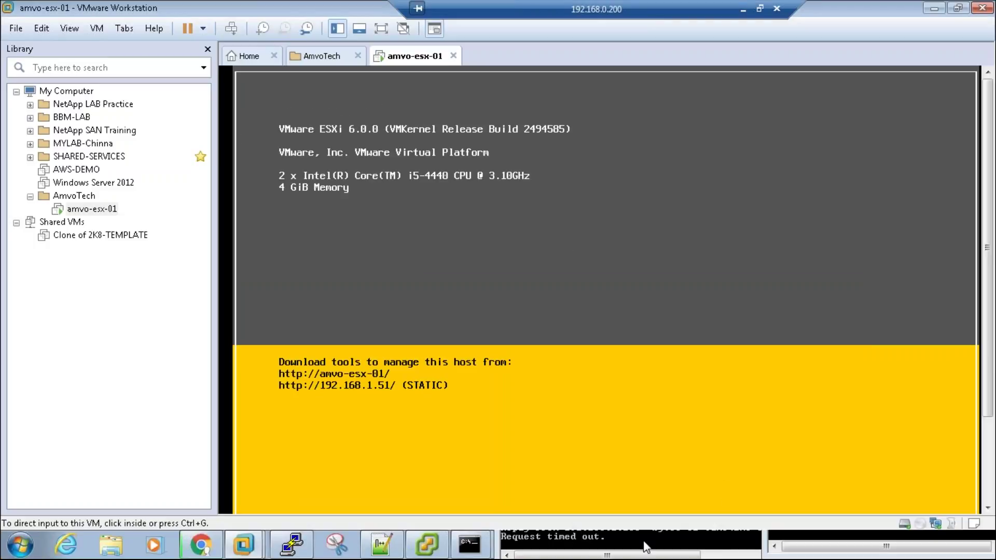
key(alt+Tab)
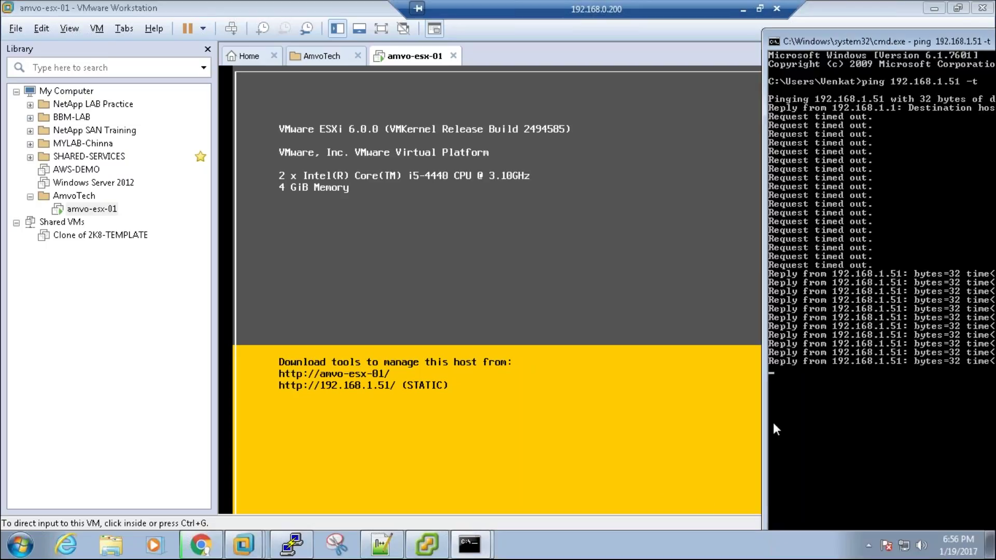
mouse_move(487, 553)
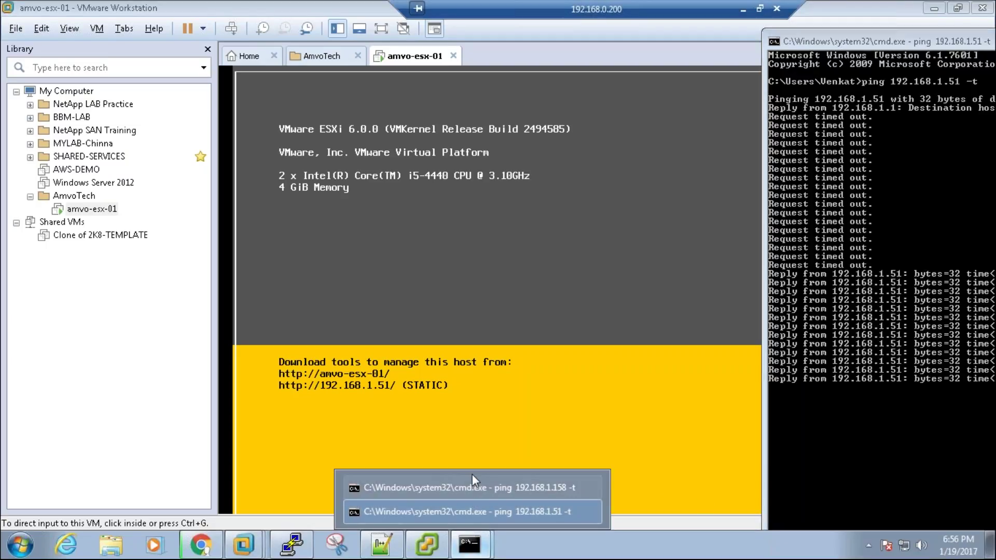
click(474, 488)
click(641, 403)
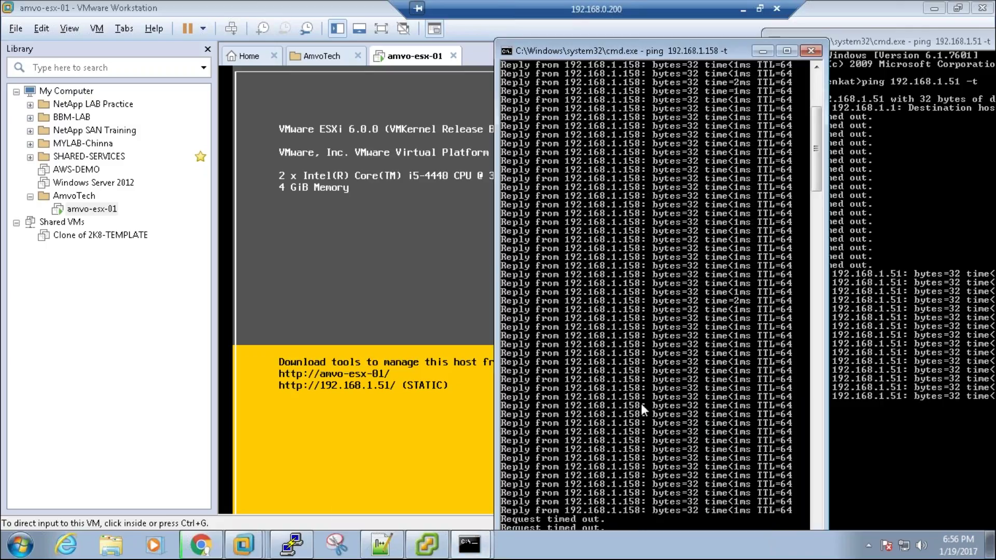
right_click(641, 404)
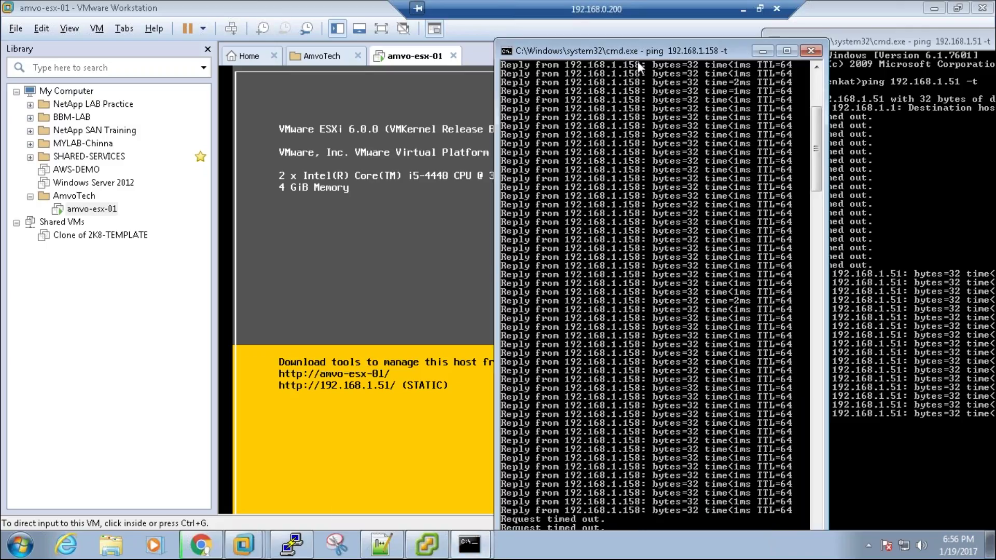
drag(637, 52, 630, 45)
Step: Stop the 192.168.1.51 ping and close its Command Prompt window
click(773, 54)
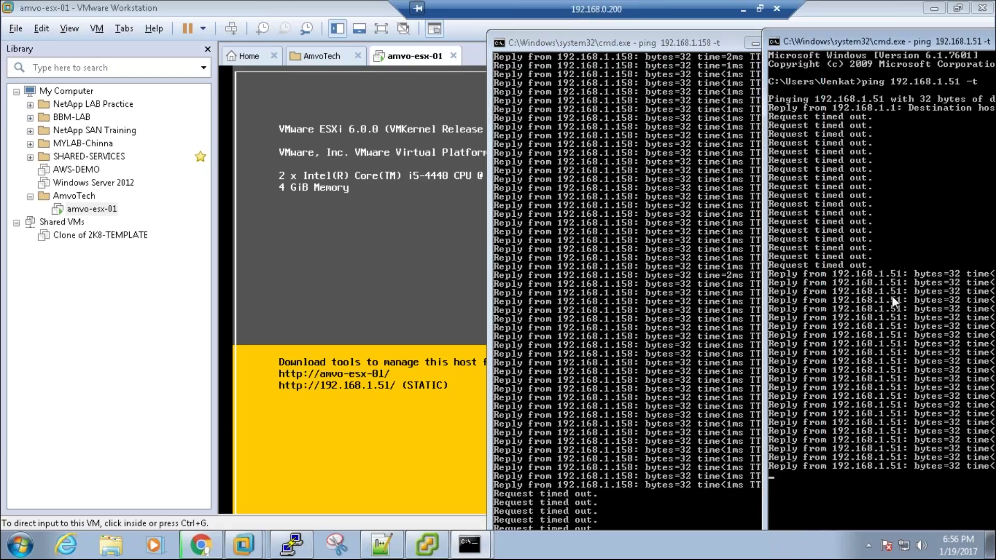
key(ctrl+c)
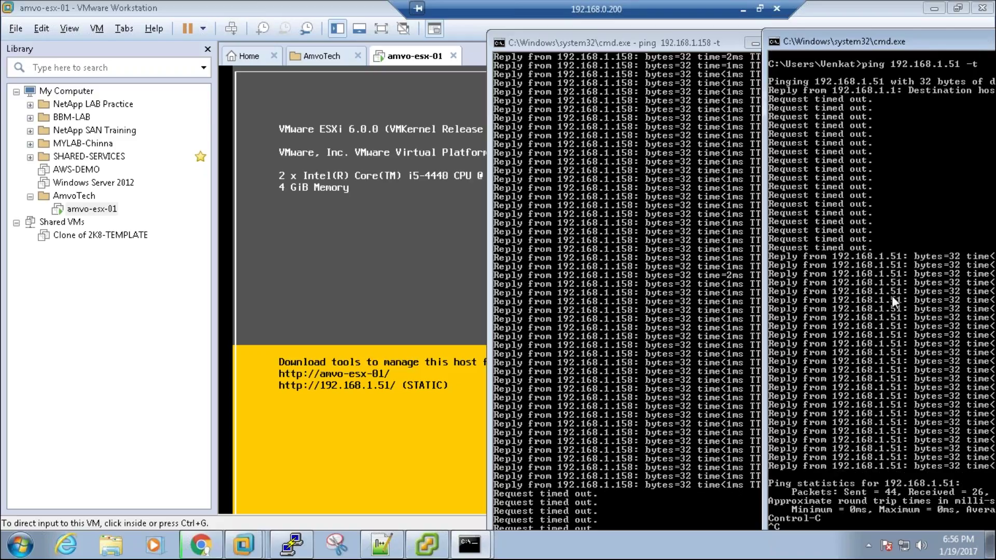
text(eit)
key(Return)
text(exit)
key(Return)
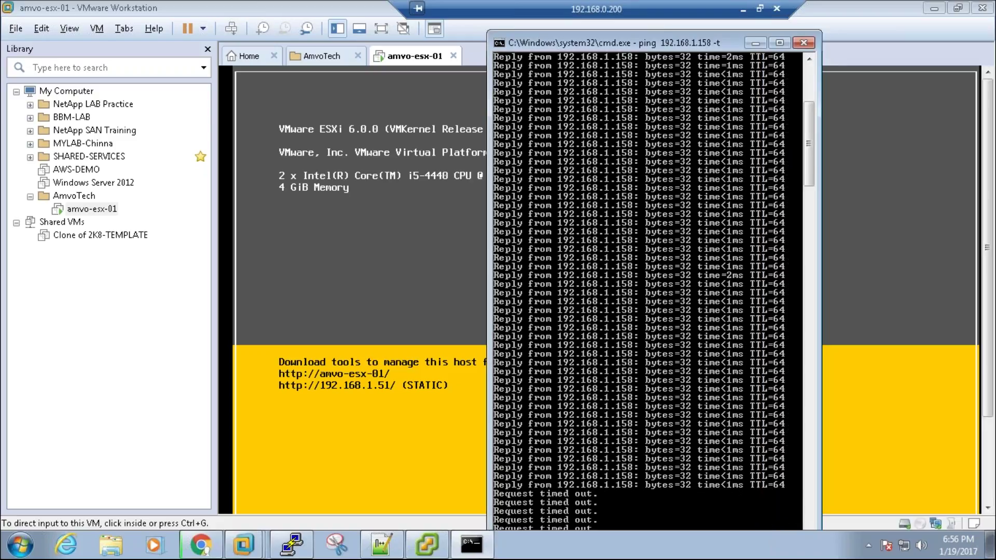
Step: Stop the 192.168.1.158 ping, close its window, and refocus the ESXi console
click(608, 397)
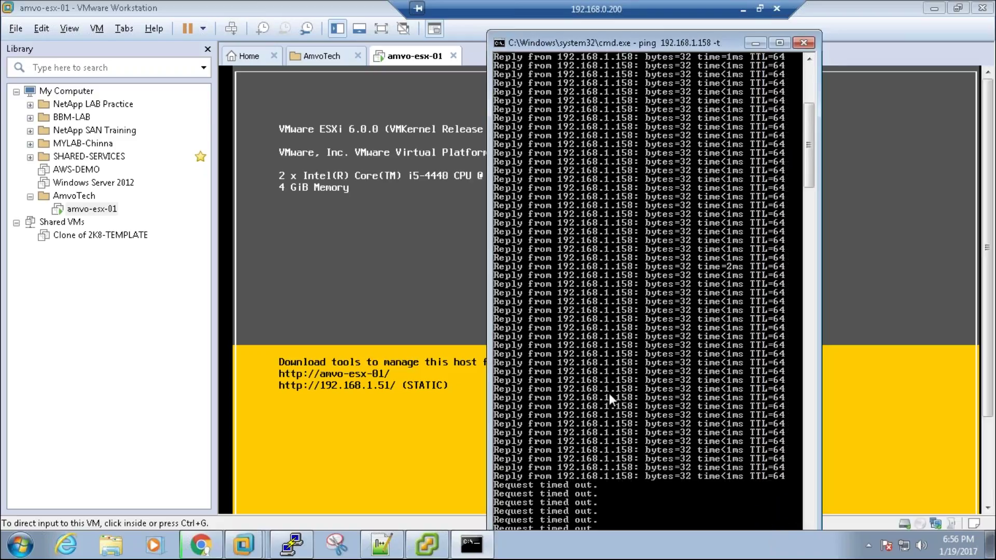
key(ctrl+c)
text(exit)
key(Return)
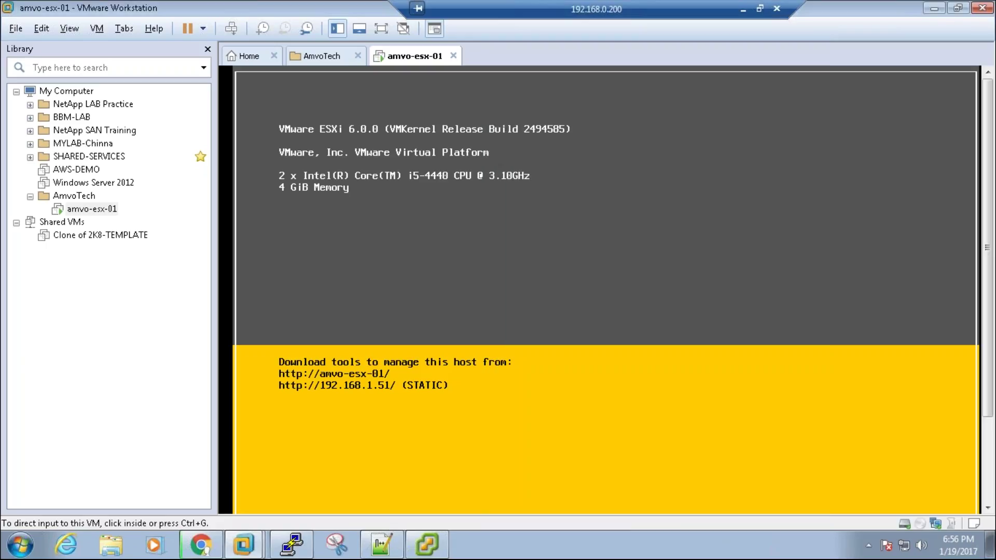
click(451, 308)
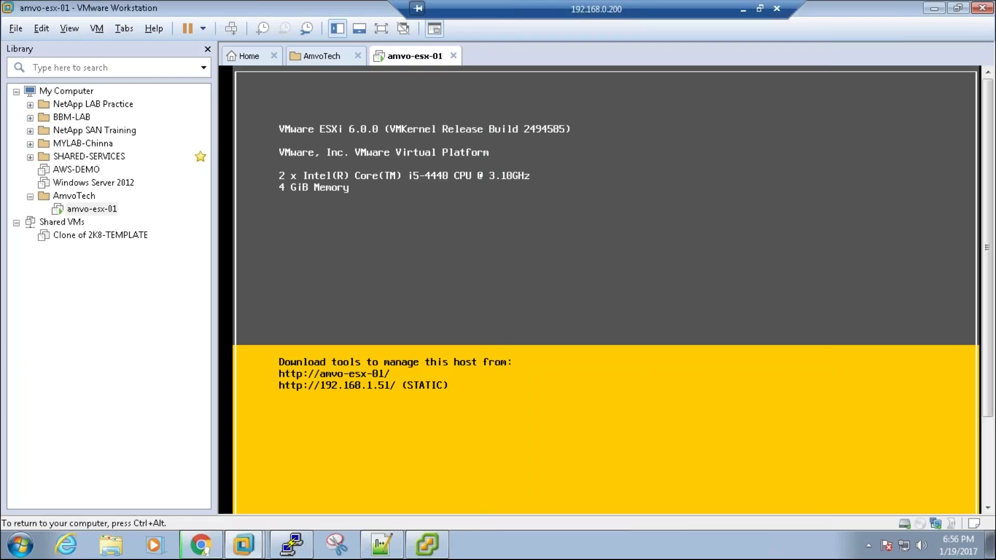
Step: Log in as root, go full screen, and select Restart Management Network
key(F2)
key(Tab)
text(********)
key(Return)
key(ctrl+alt+Return)
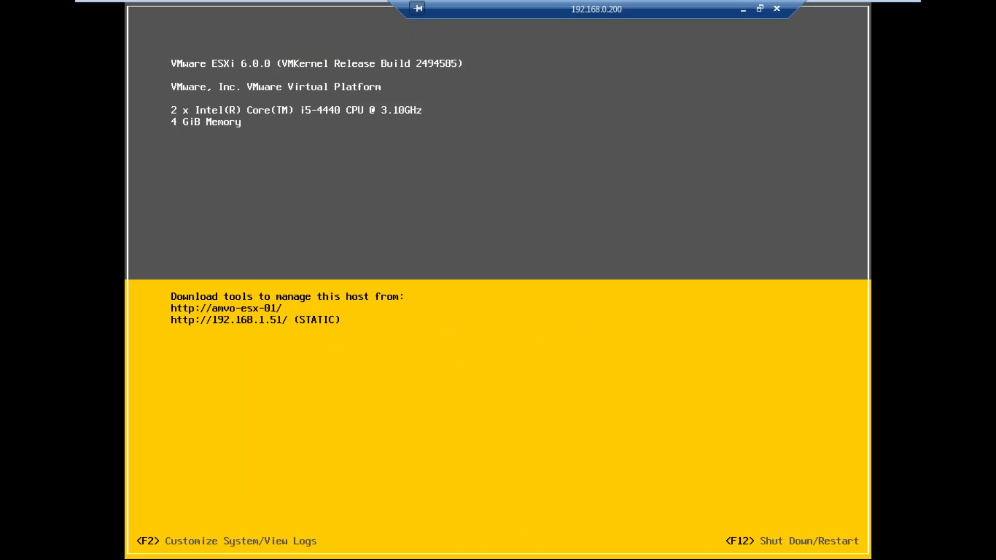
key(Down)
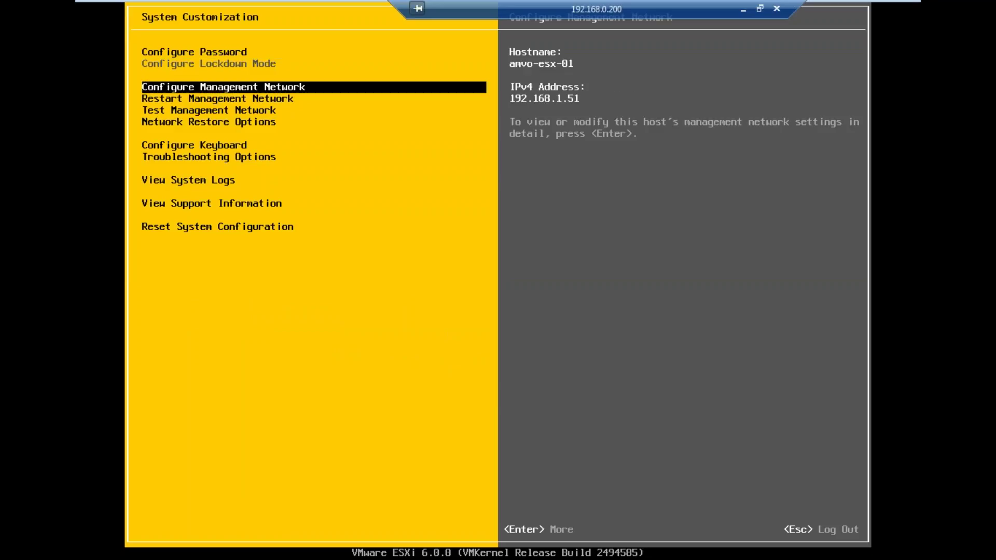
key(Down)
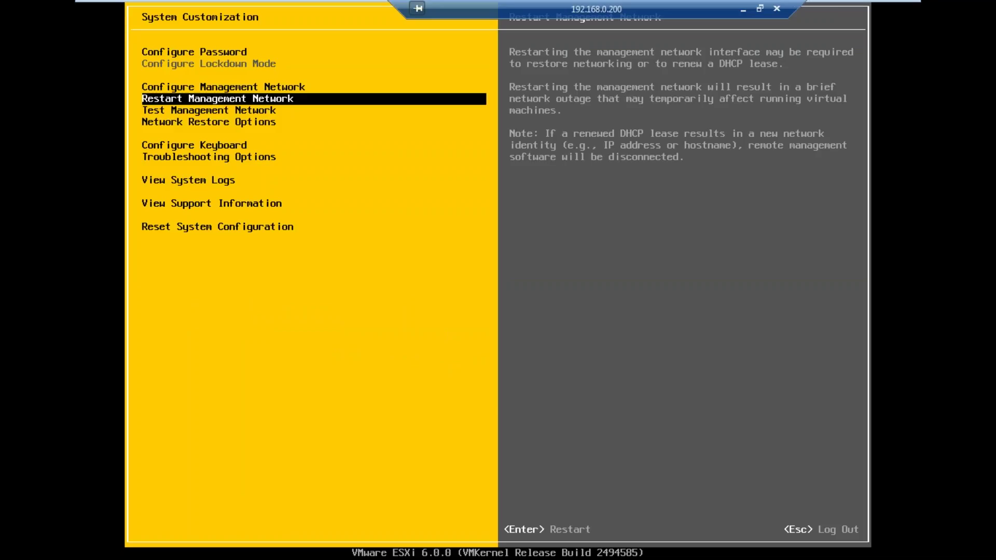
key(Return)
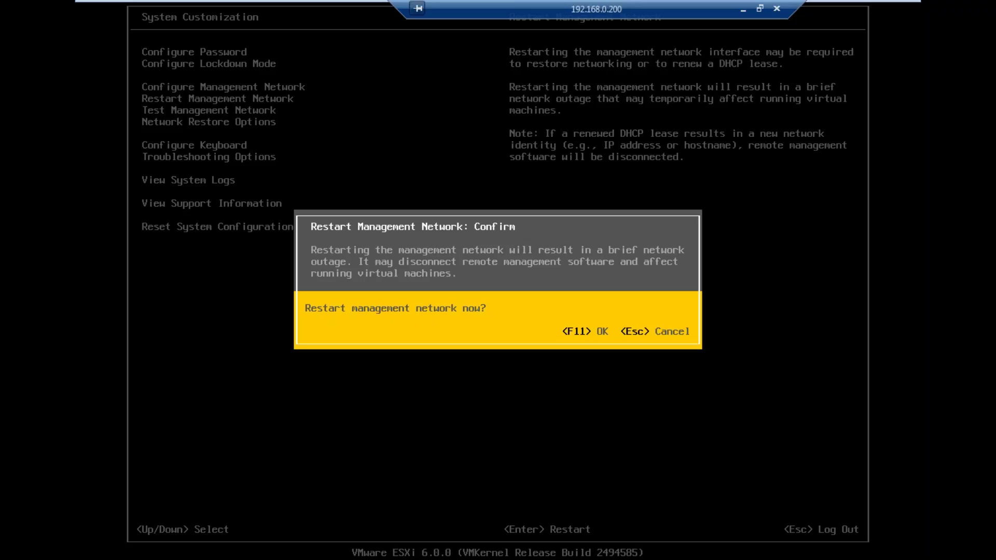
Step: Run Test Management Network: gateway 192.168.1.1 responds, DNS 192.168.1.2 and hostname resolution fail
key(F11)
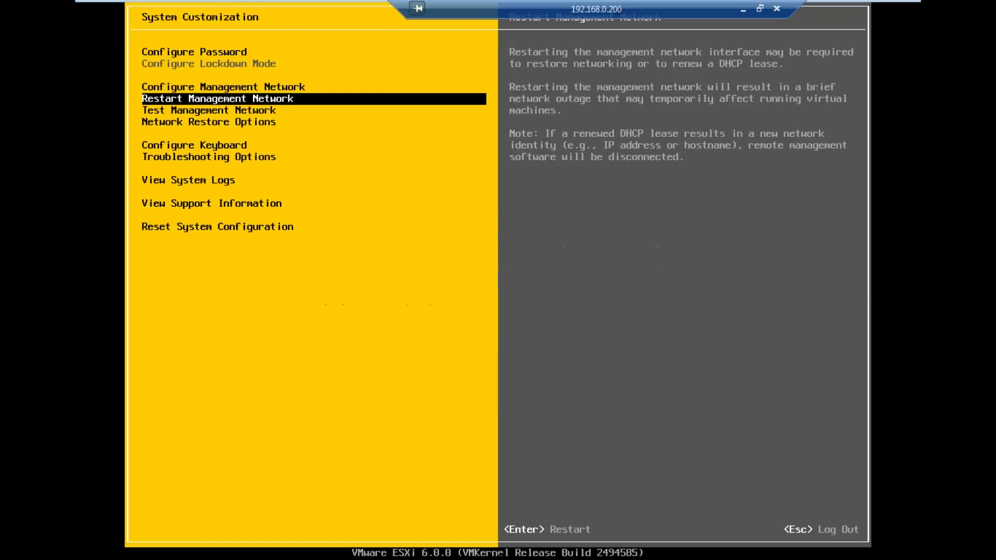
key(Down)
key(Return)
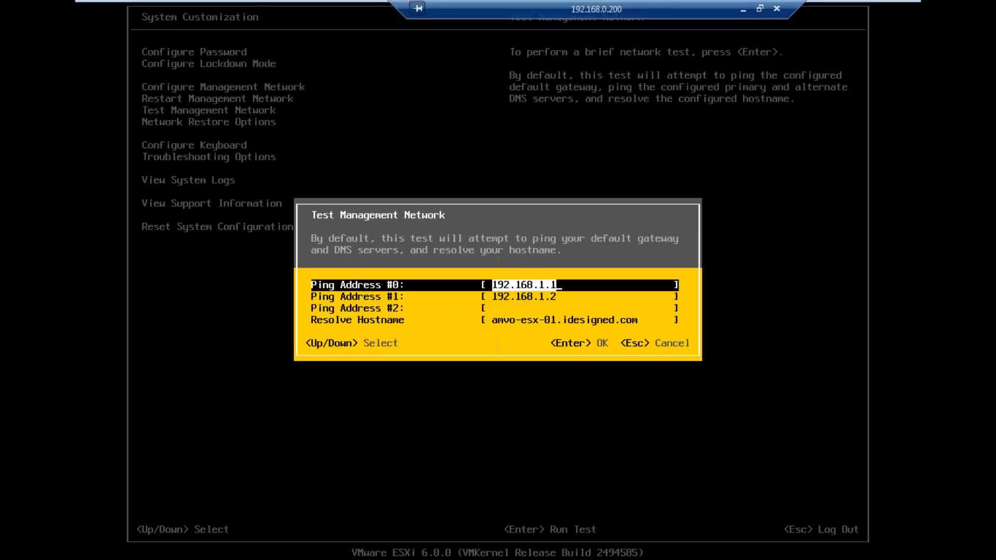
key(Down)
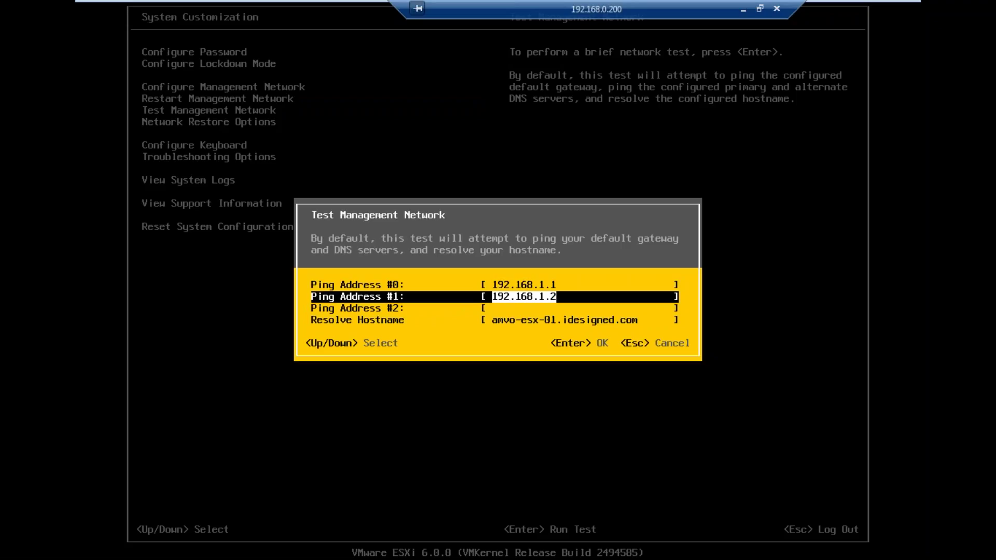
key(Return)
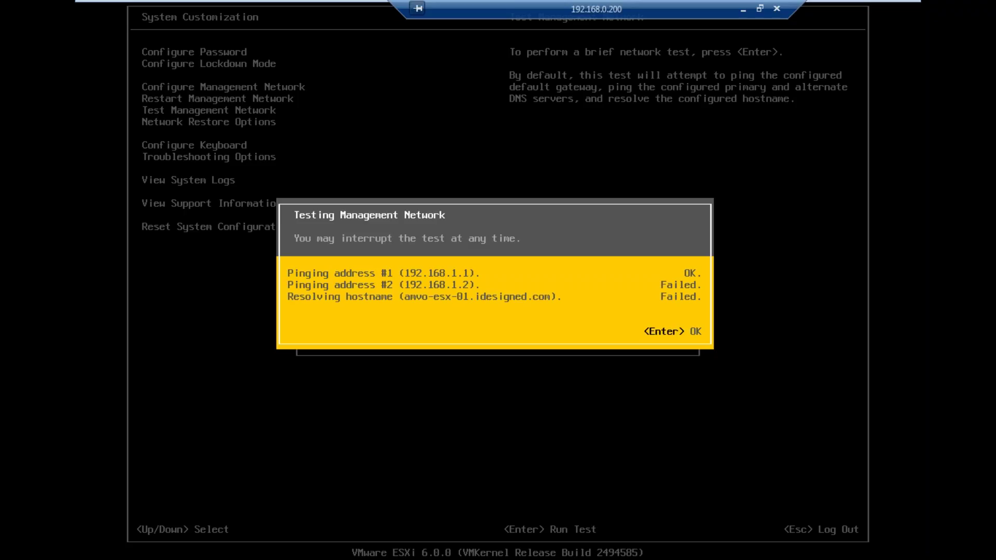
key(Return)
key(Escape)
key(Down)
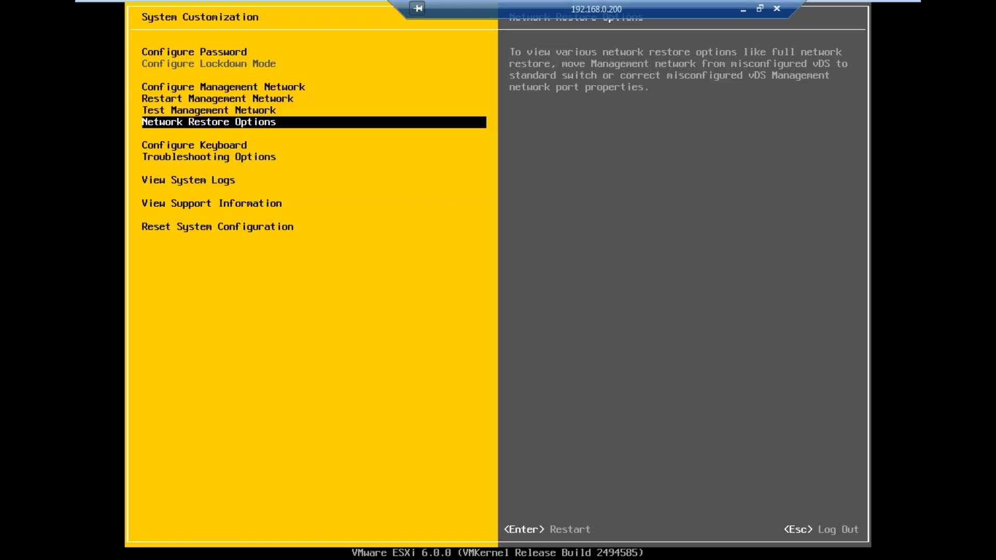
key(Down)
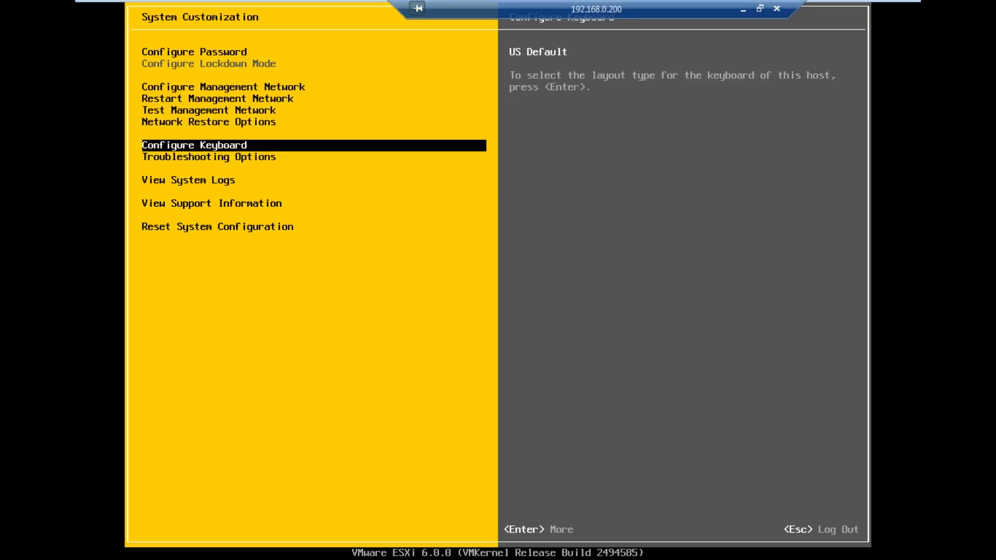
key(Down)
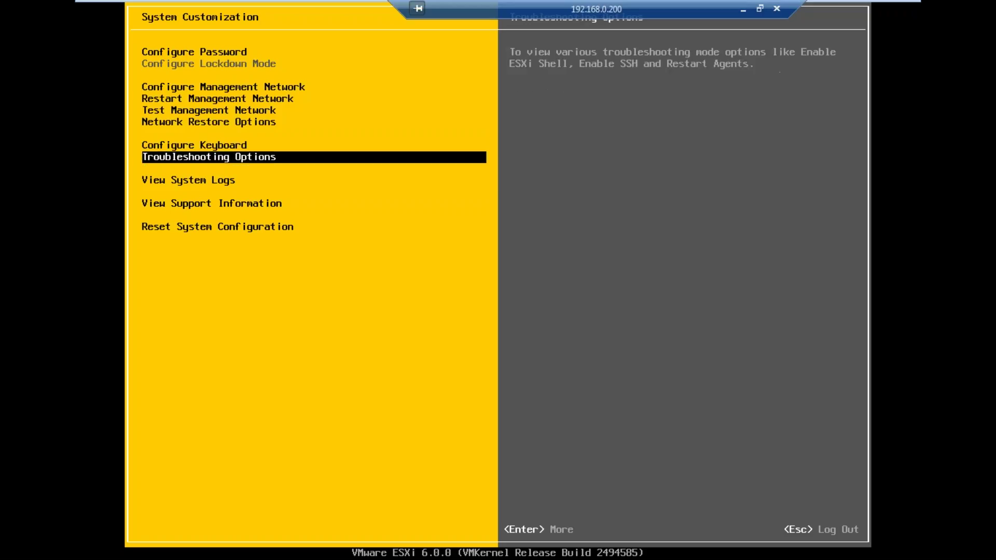
key(Down)
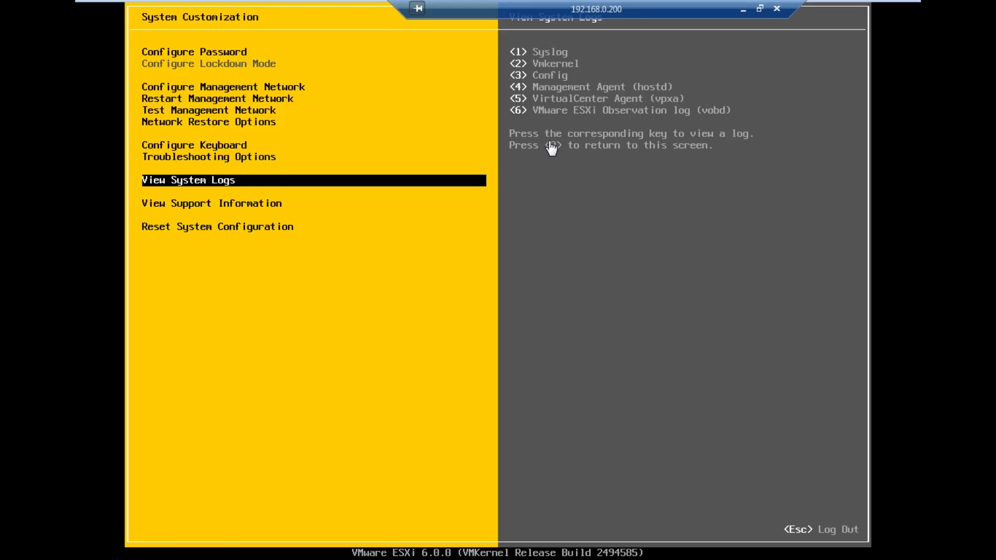
Step: Read the support info, reset, network restore and troubleshooting descriptions, then open Troubleshooting Options
key(Down)
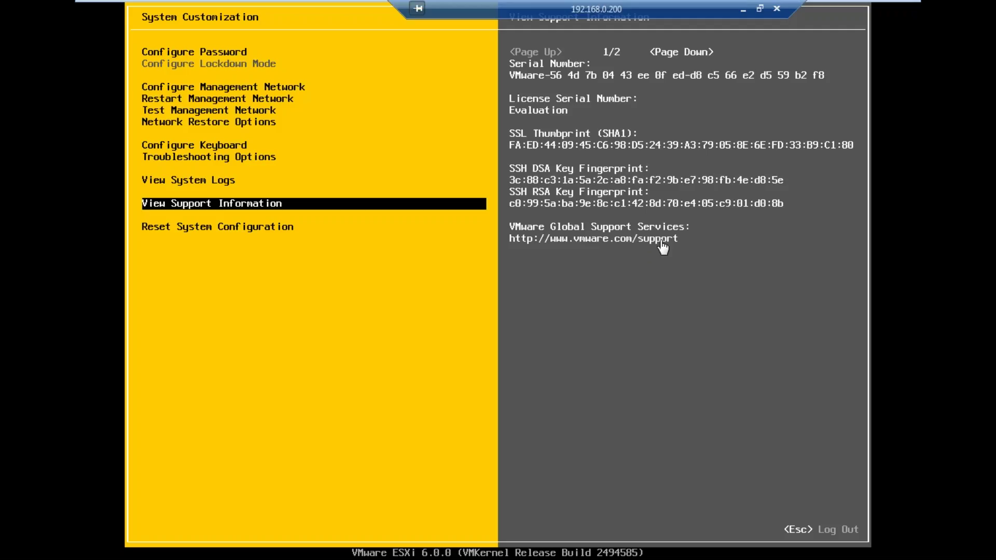
key(Down)
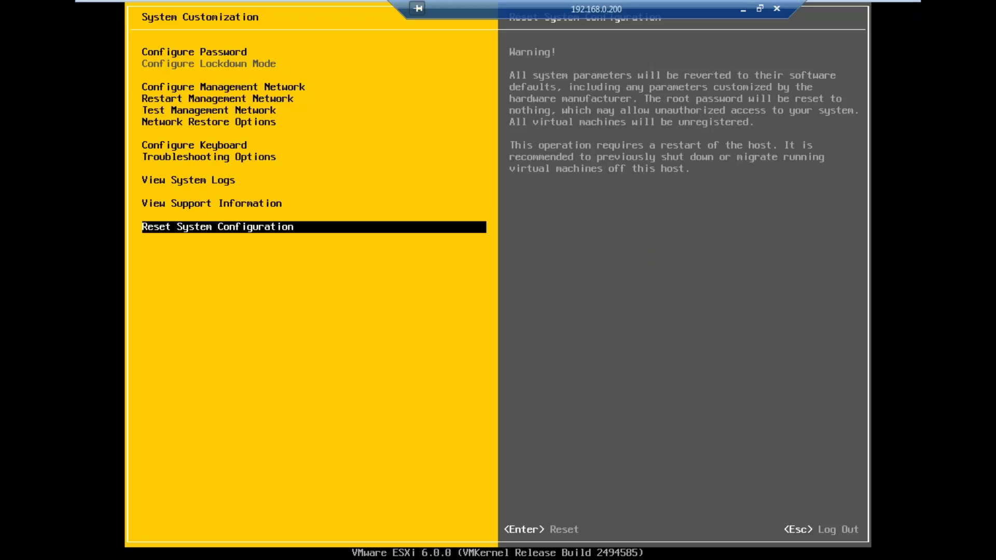
key(Up)
key(Up)
key(Up)
key(Up)
key(Up)
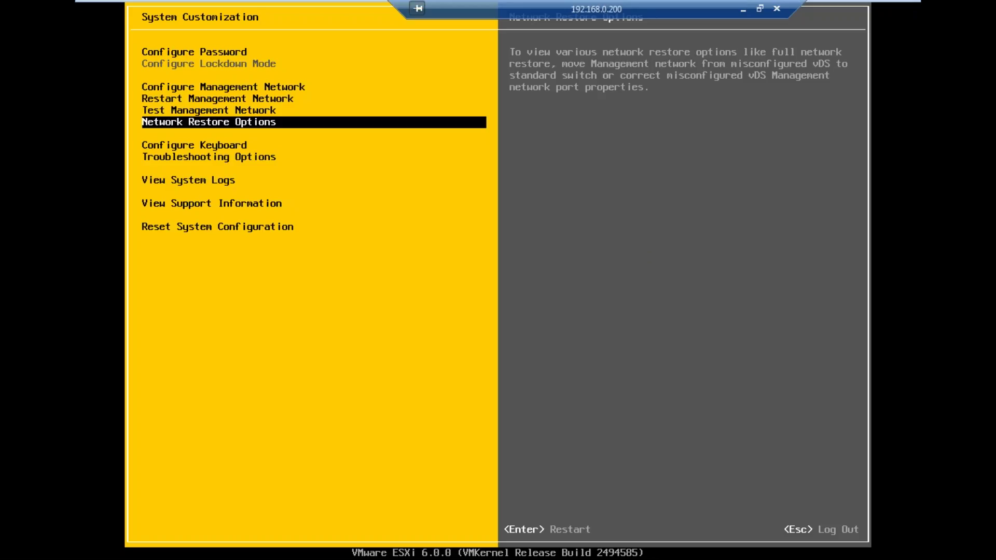
key(Down)
key(Down)
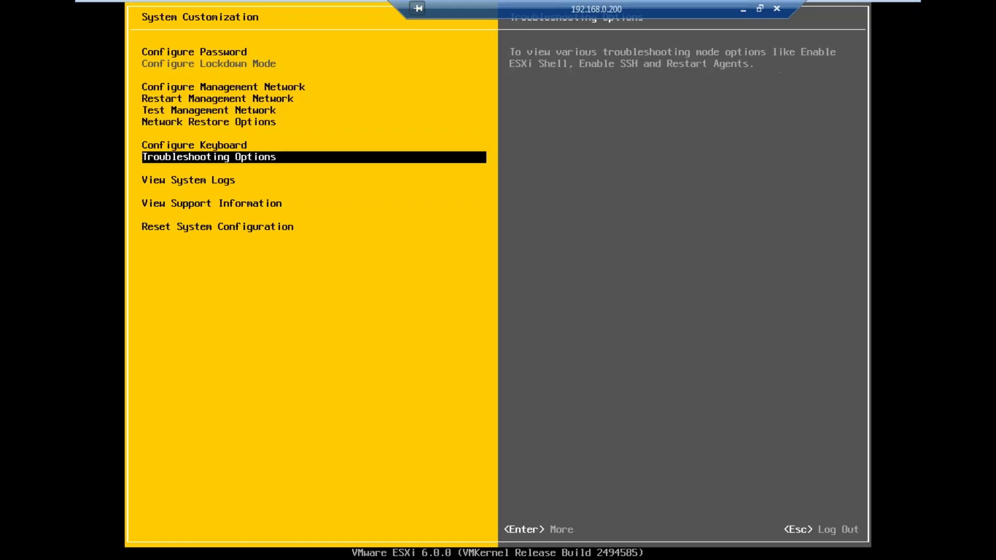
key(Return)
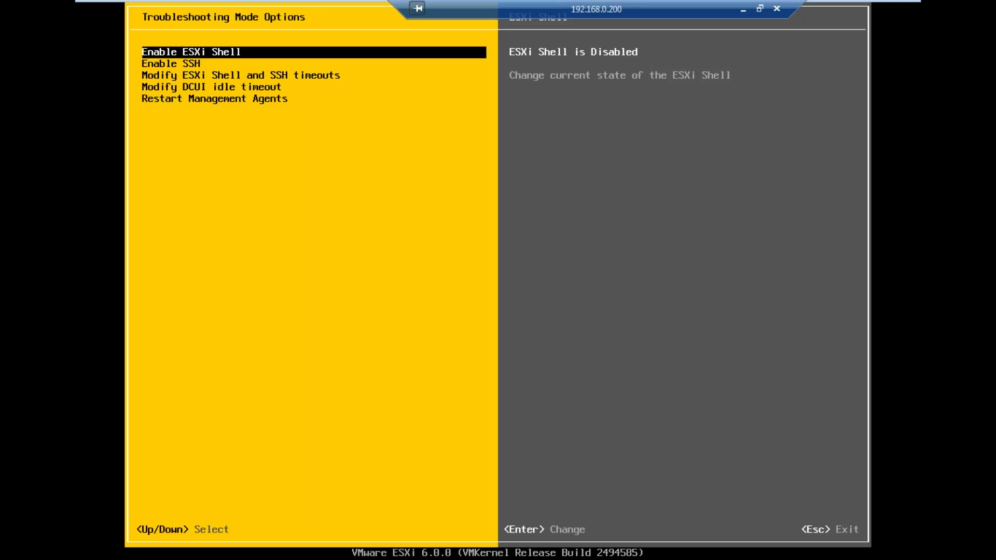
Step: Leave full screen, return to the customization menu, switch to the shell console, then restore full screen
key(ctrl+alt+Return)
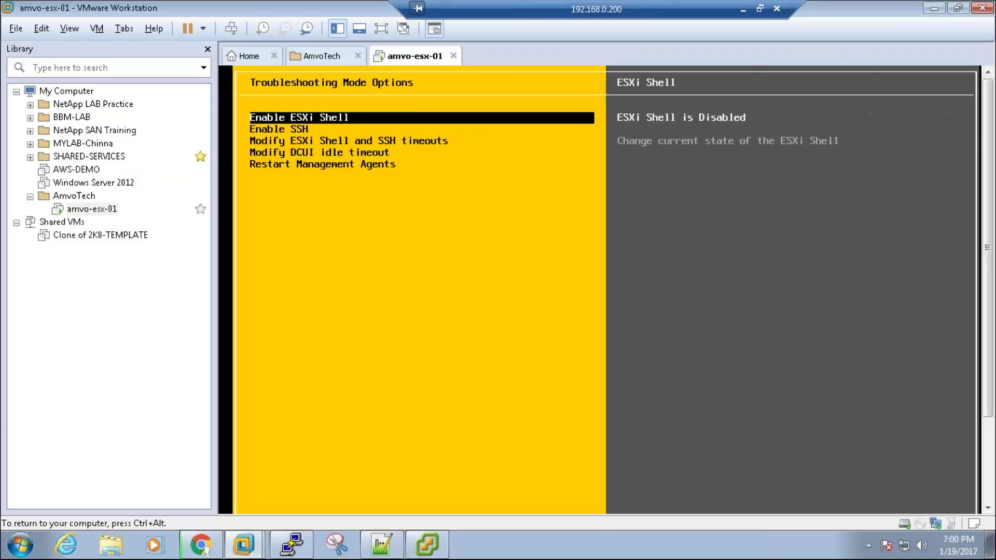
click(565, 284)
key(Escape)
key(Escape)
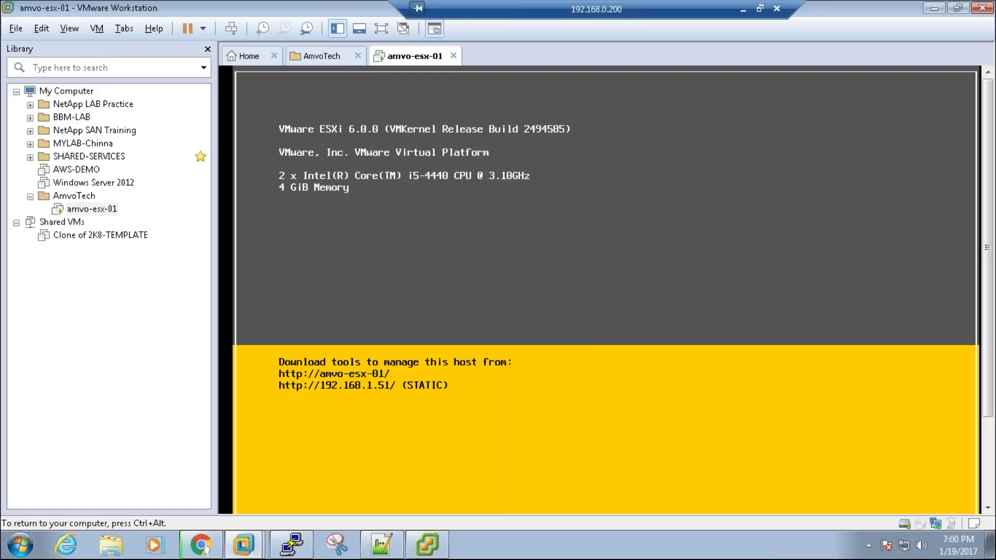
key(alt+F1)
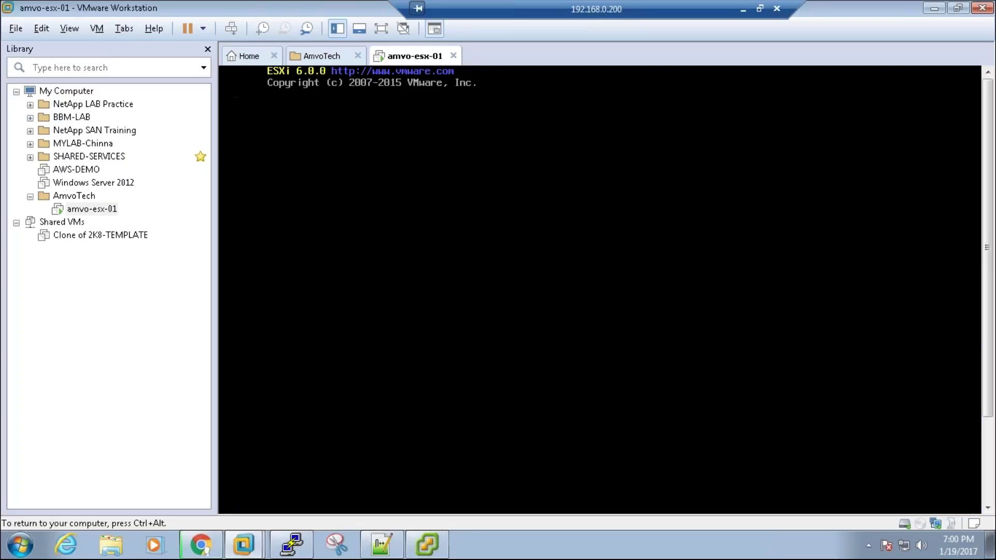
key(ctrl+alt+Return)
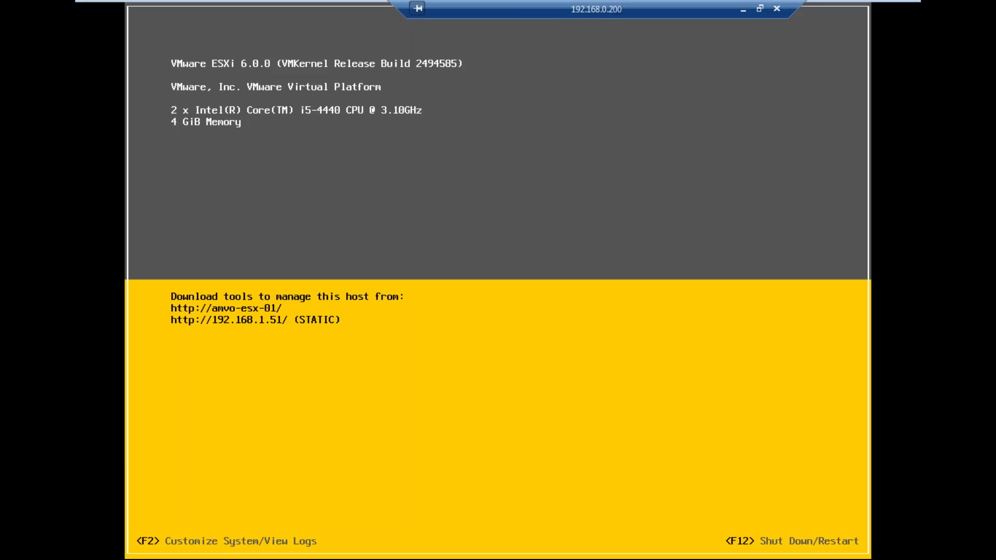
Step: Log back into System Customization with the root password
key(F2)
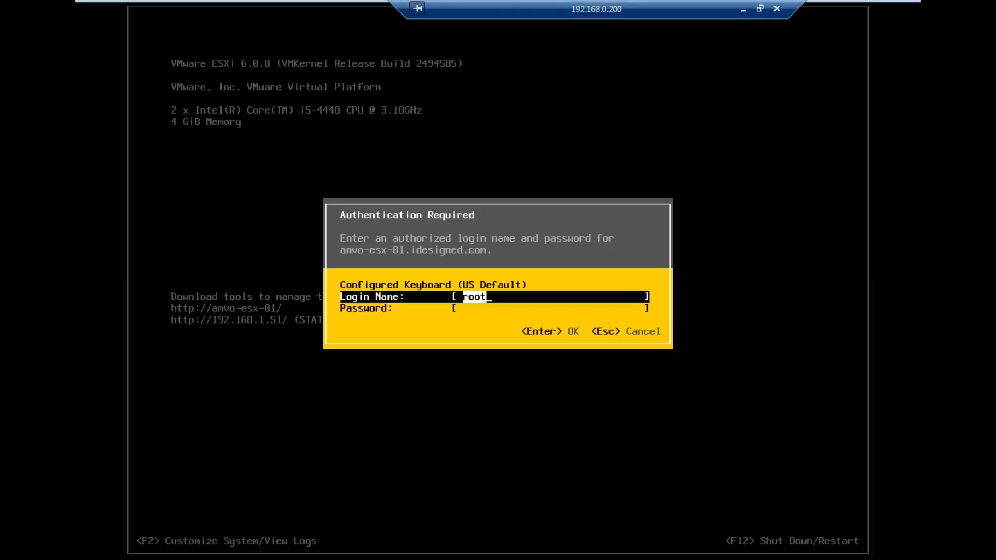
key(Tab)
text(********)
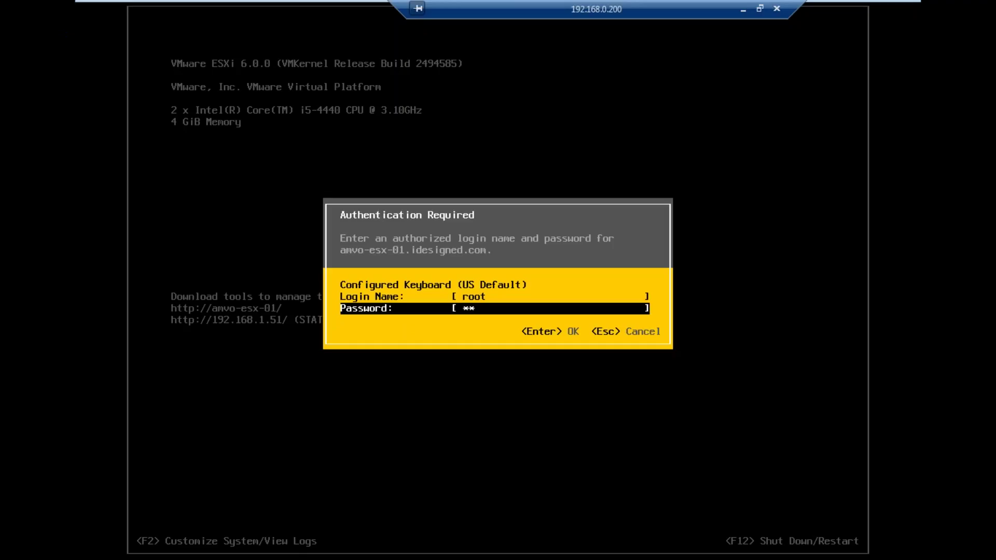
key(Return)
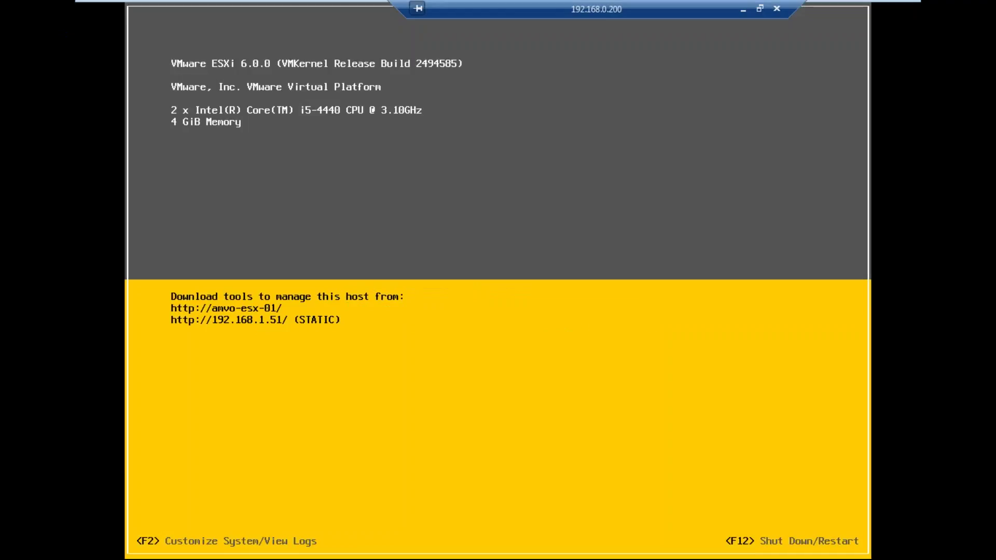
Step: Enable the ESXi Shell in Troubleshooting Options, then back out and switch to the shell console
key(Down)
key(Down)
key(Down)
key(Down)
key(Down)
key(Down)
key(Return)
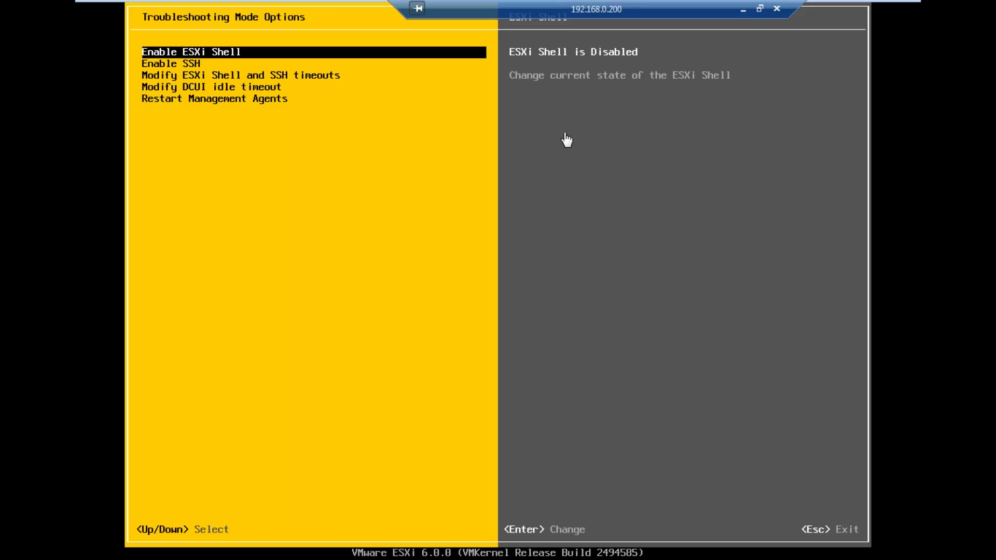
key(Return)
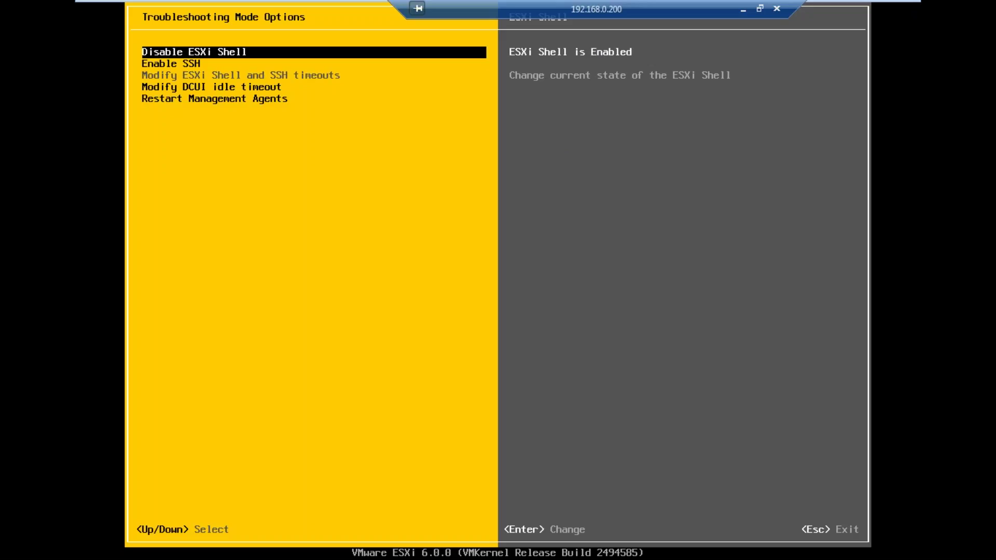
key(Escape)
key(Escape)
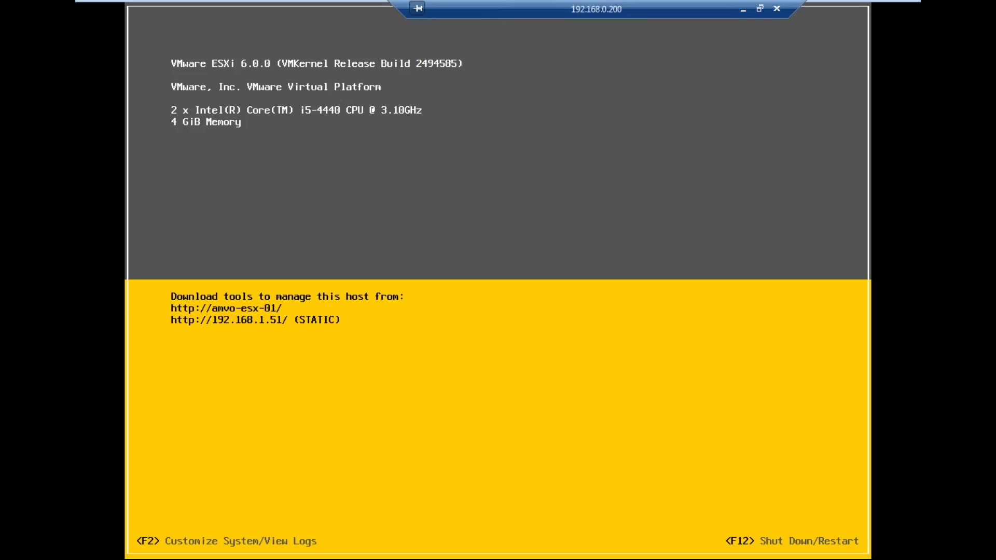
key(alt+F1)
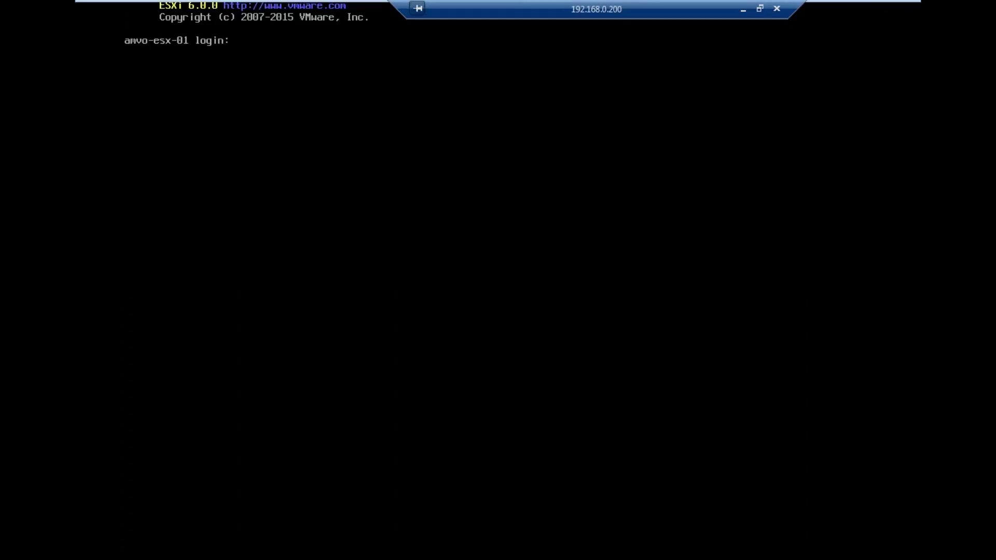
Step: Log in as root and run hostname and vmware -v
text(root)
key(Return)
key(Return)
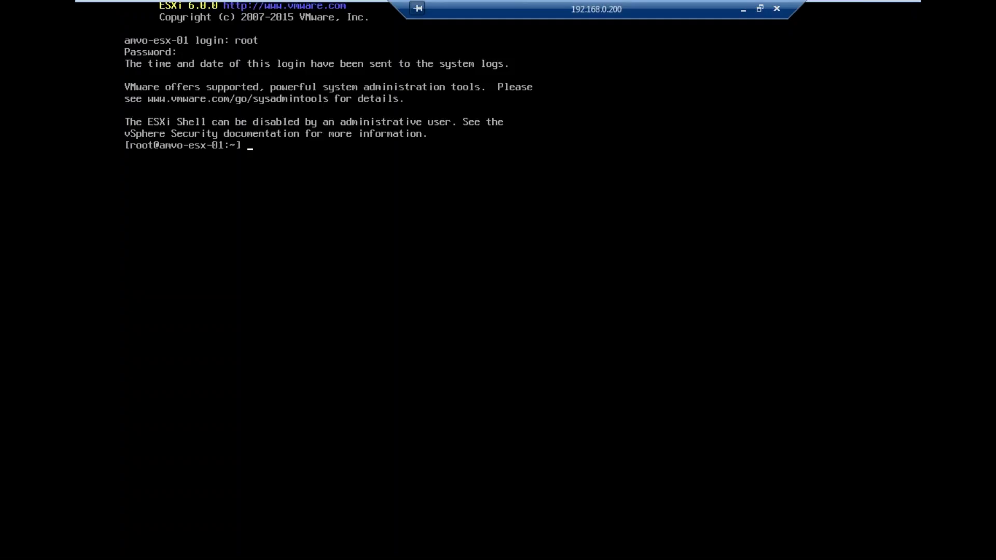
key(Return)
key(Return)
key(Return)
key(Return)
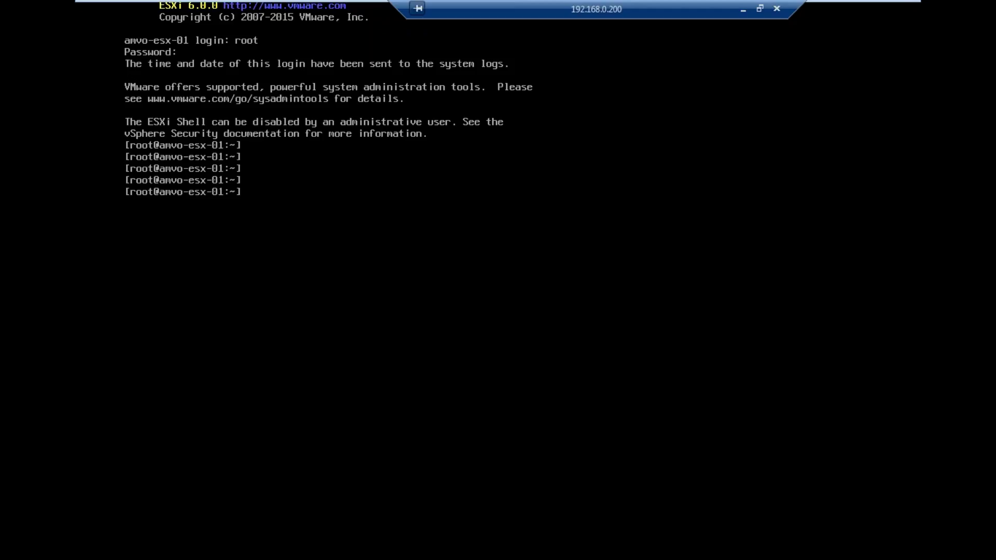
text(hostname)
key(Return)
key(Return)
key(Return)
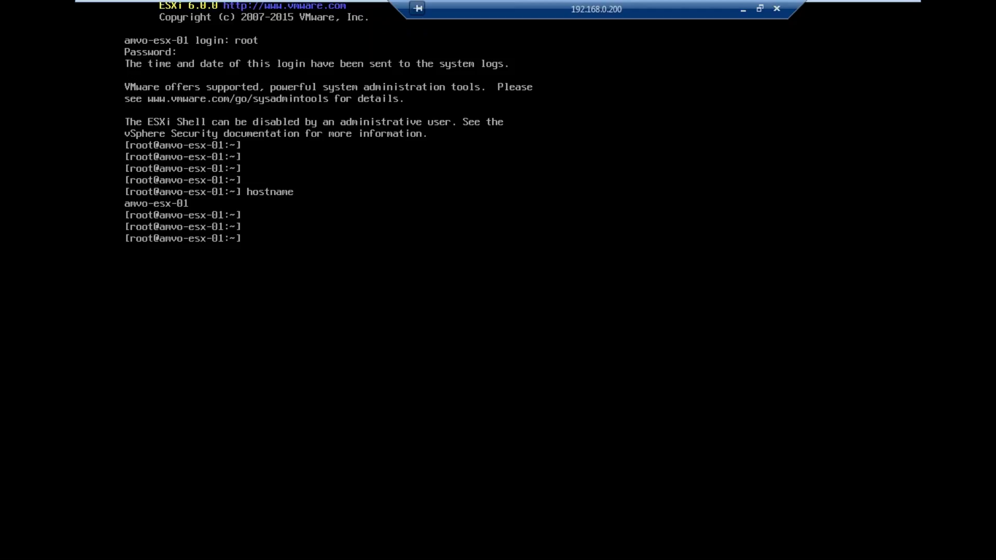
text(vmware -v)
key(Return)
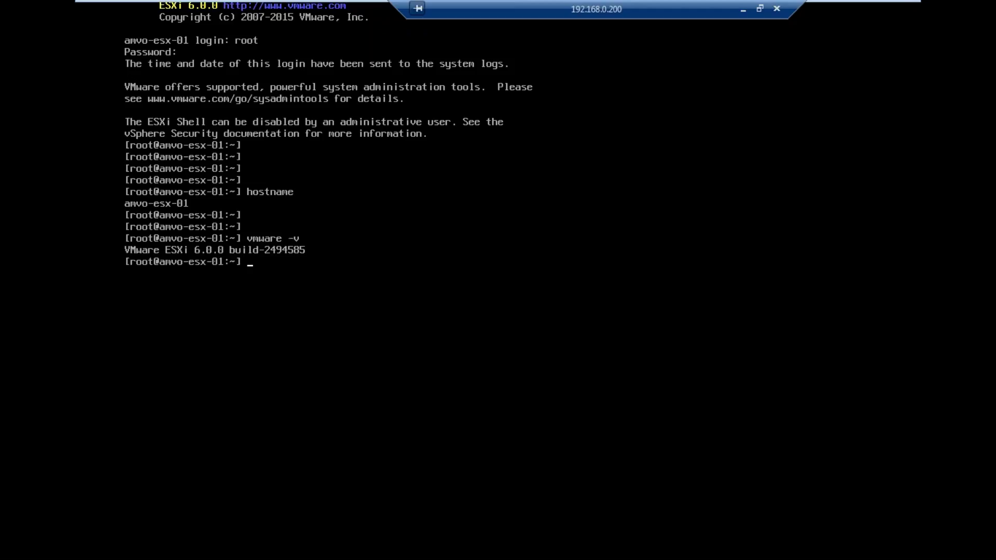
key(Return)
key(Return)
key(Return)
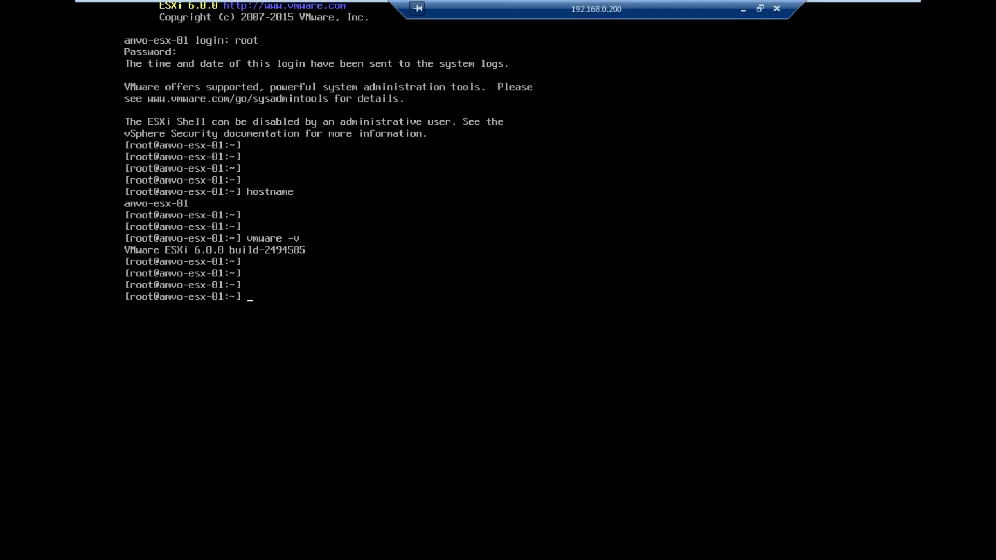
Step: List the root directories with ls, check disk usage with df -h, then exit
text(ls)
key(Return)
key(Return)
key(Return)
key(Return)
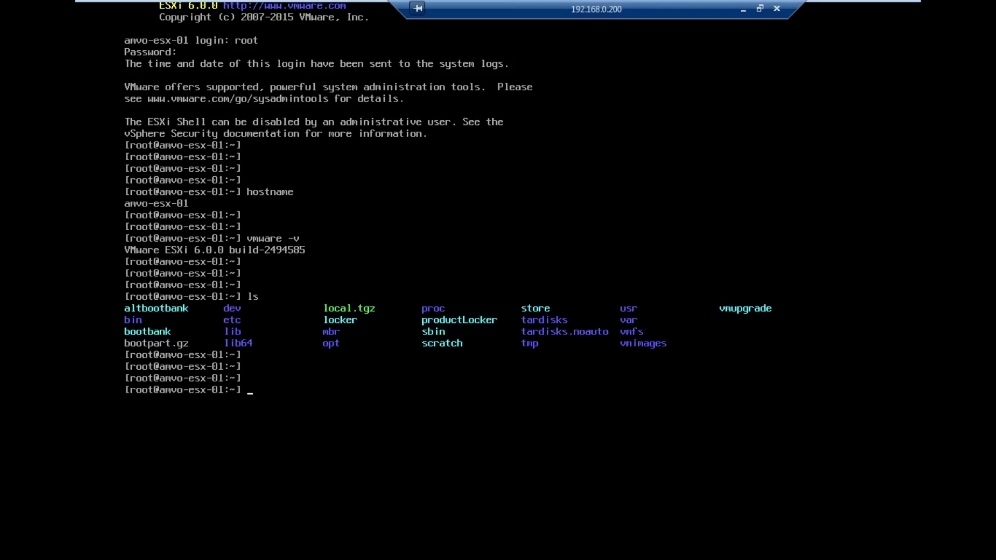
text(k)
key(BackSpace)
text(df -h)
key(Return)
key(Return)
key(Return)
key(Return)
key(Return)
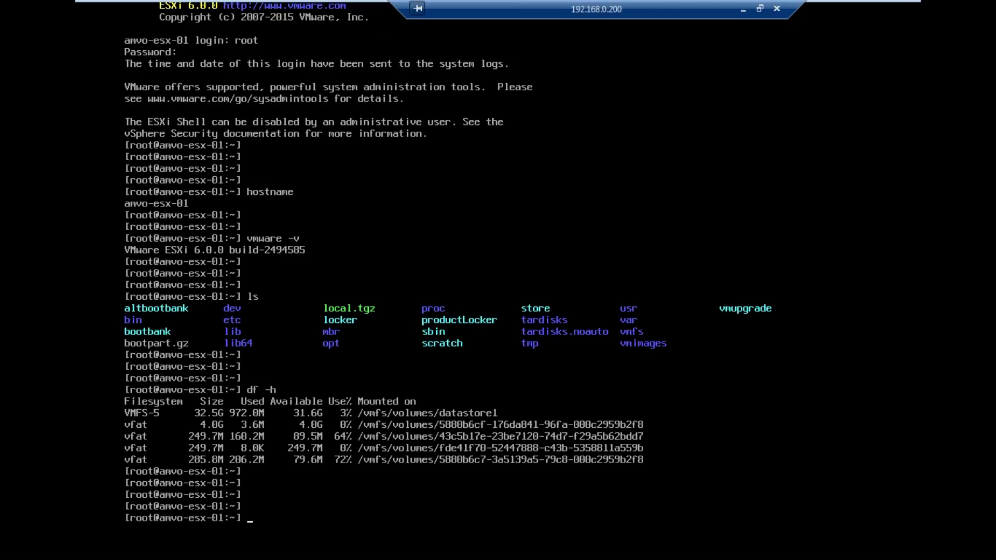
text(exit)
key(Return)
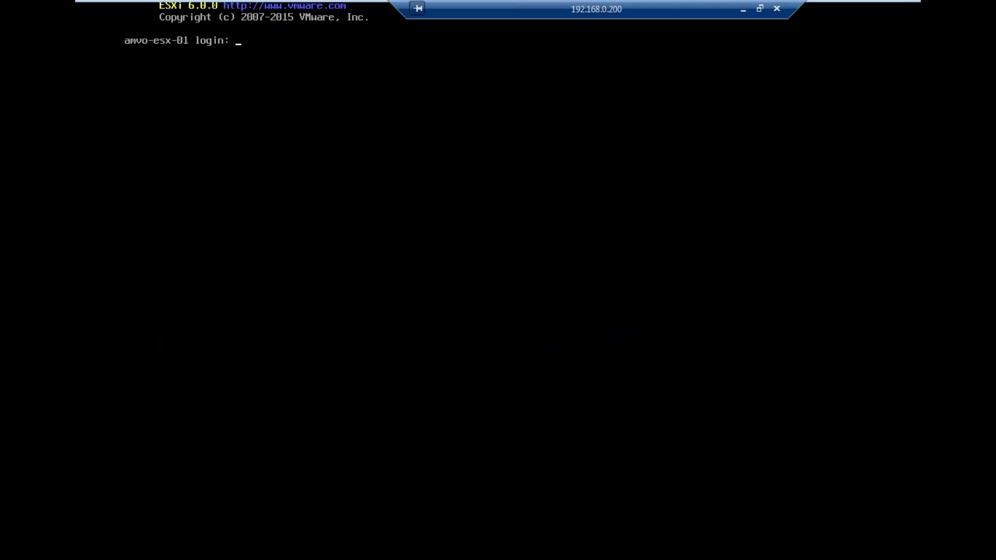
Step: Return to the DCUI with Alt+F2 and log in to System Customization
key(alt+F2)
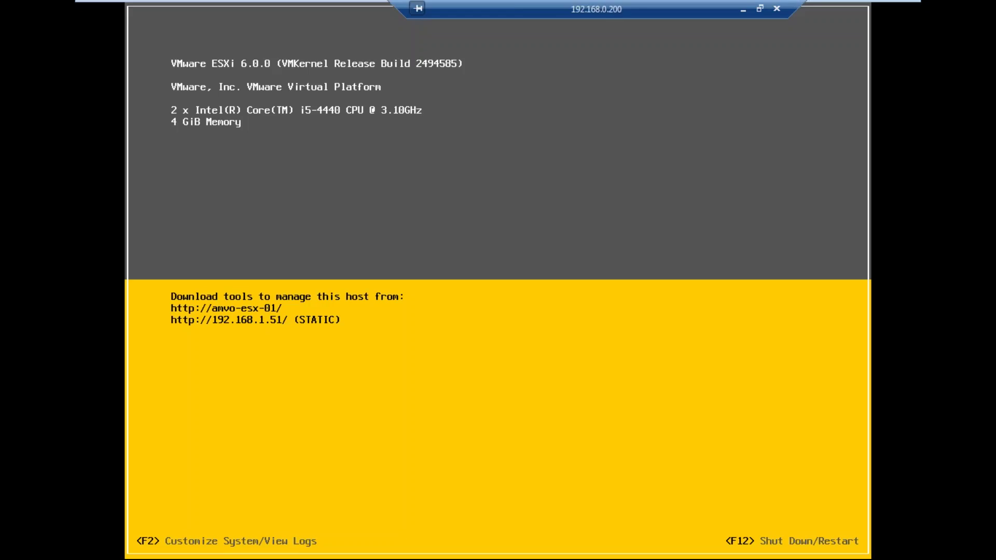
key(F2)
key(Tab)
text(*********)
key(Return)
Step: Open Troubleshooting Options, select the disabled SSH entry, and release the VM console
key(F2)
key(Down)
key(Down)
key(Down)
key(Down)
key(Down)
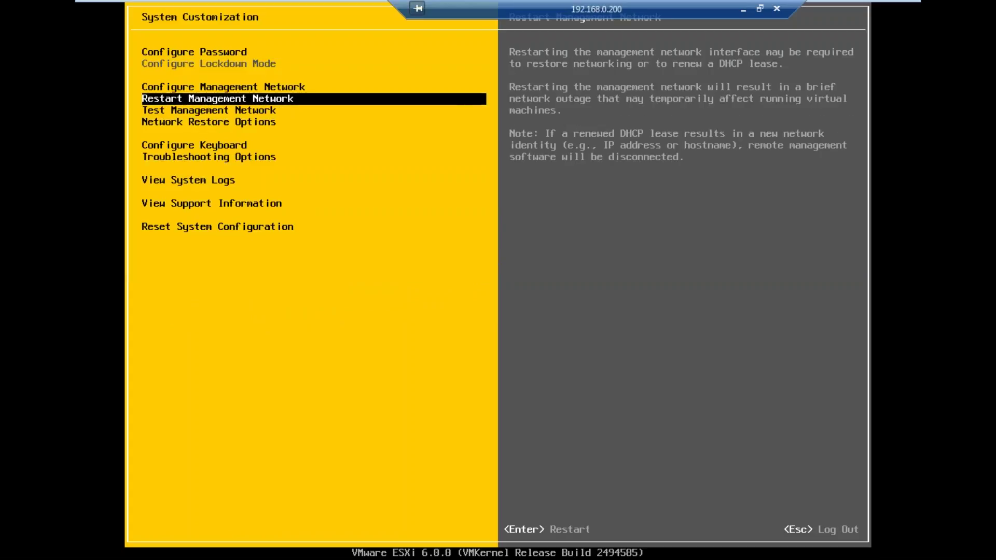
key(Down)
key(Return)
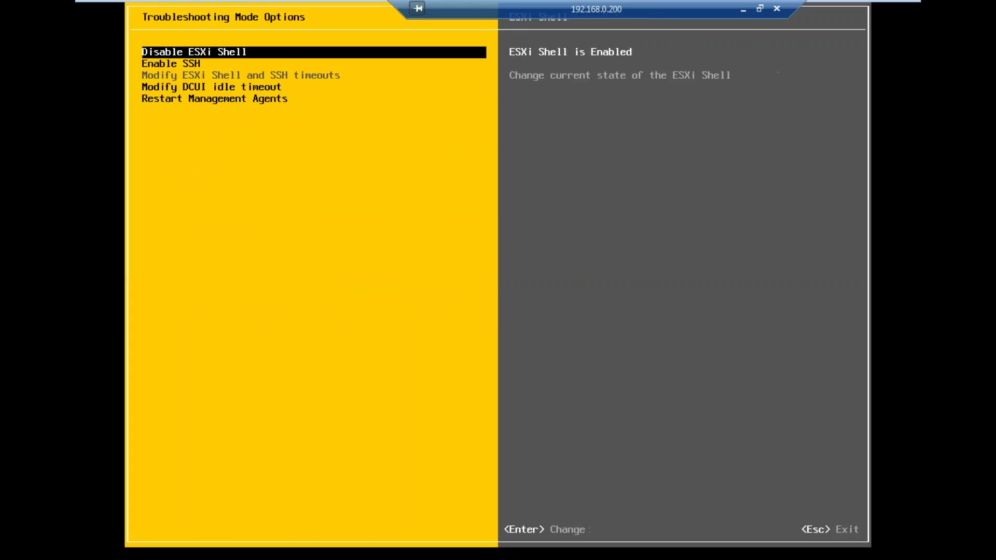
key(Down)
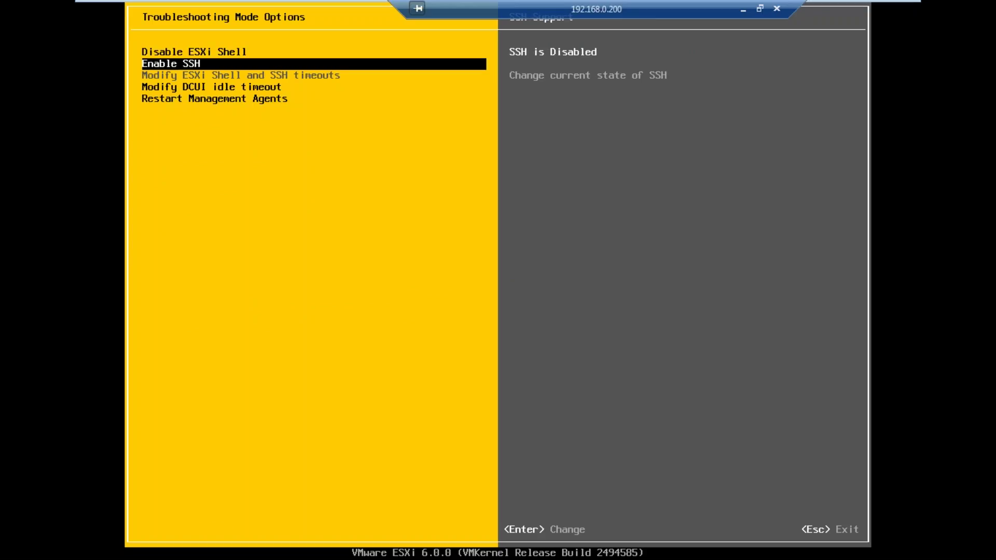
key(ctrl+alt+Return)
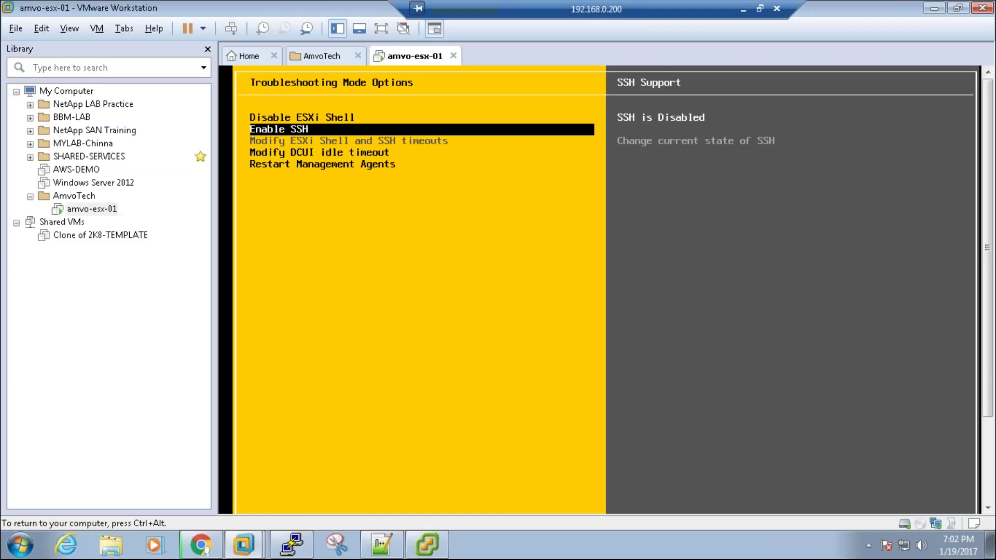
key(ctrl+alt)
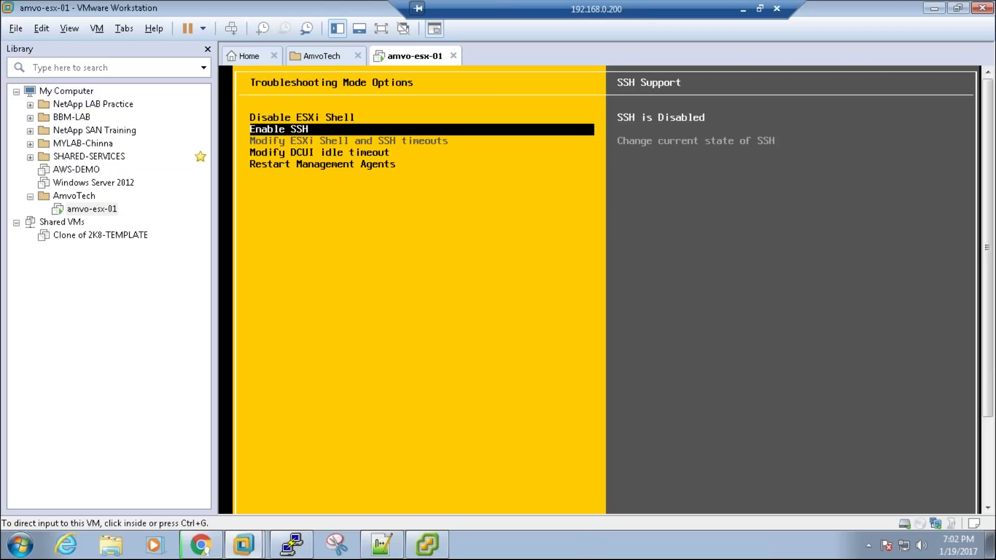
Step: Dismiss the refused-connection error and restart the inactive 192.168.1.158 PuTTY session
click(292, 545)
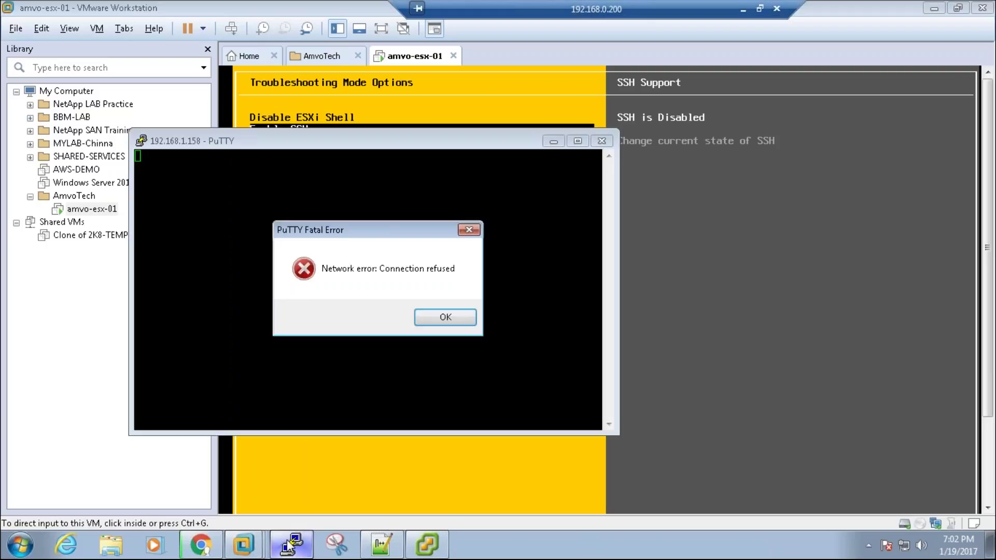
click(443, 317)
right_click(362, 140)
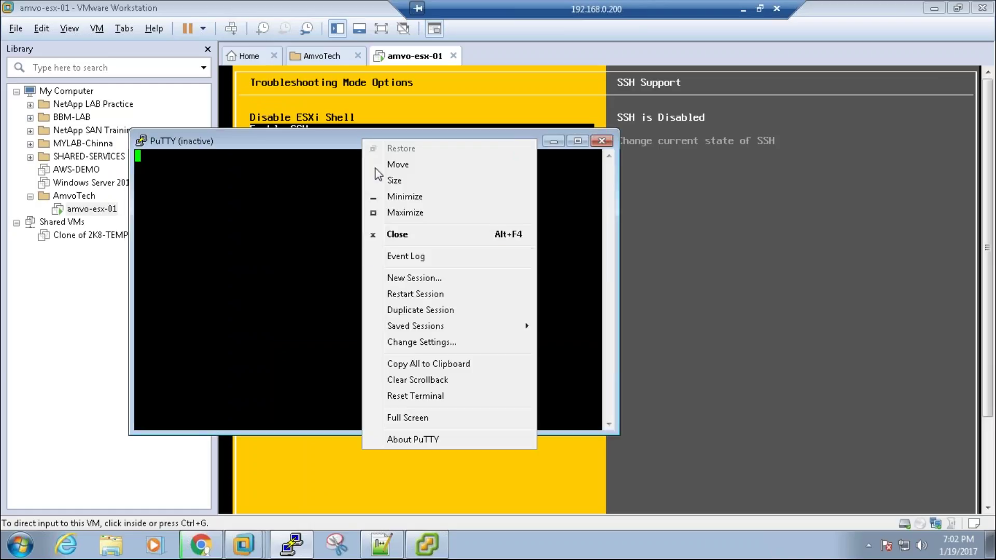
click(415, 294)
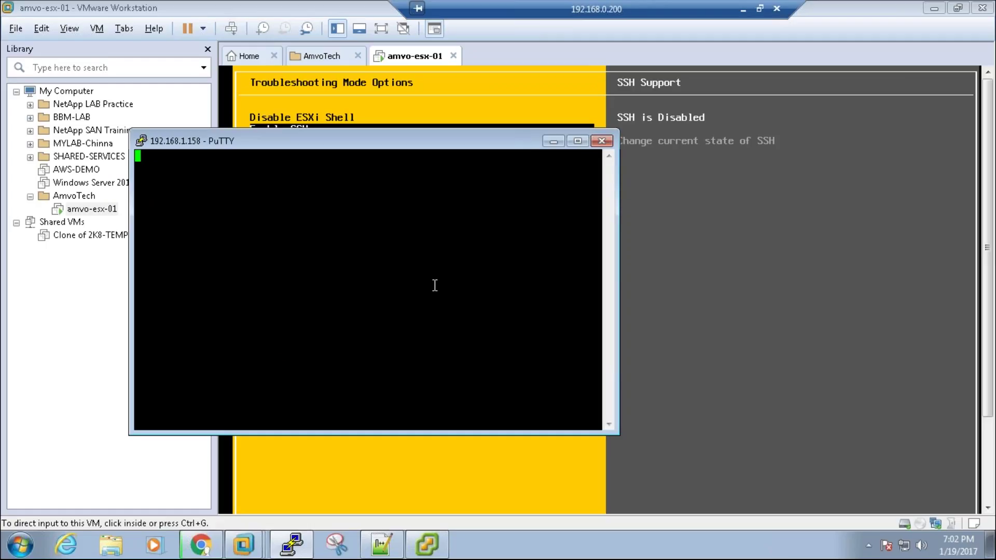
Step: Open a new PuTTY session to 192.168.1.51 and dismiss the Connection refused errors
drag(401, 136, 604, 134)
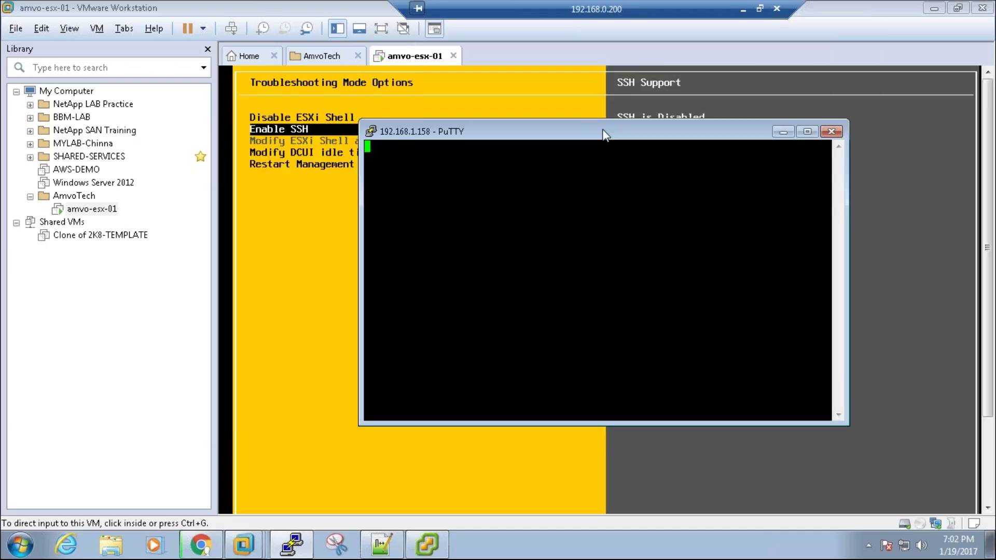
right_click(605, 134)
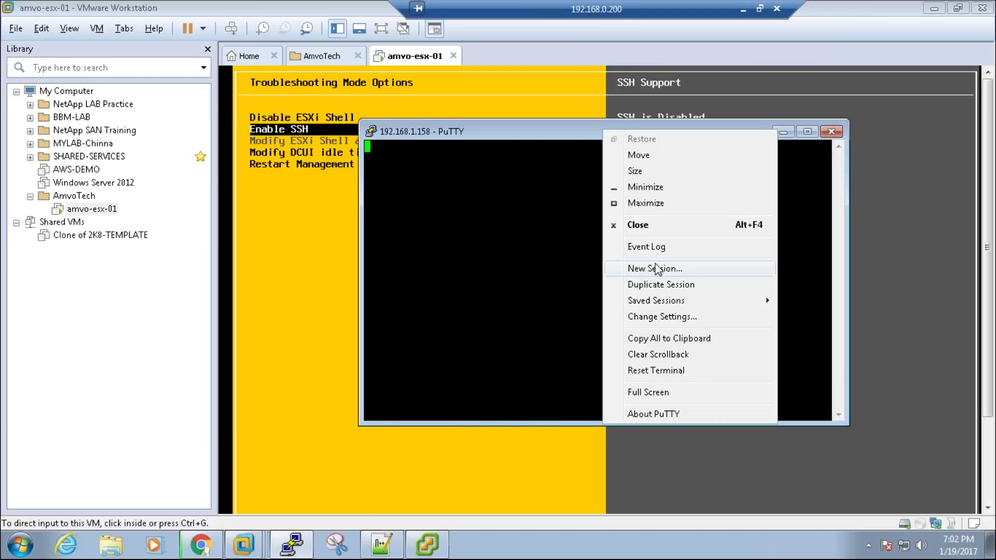
click(654, 266)
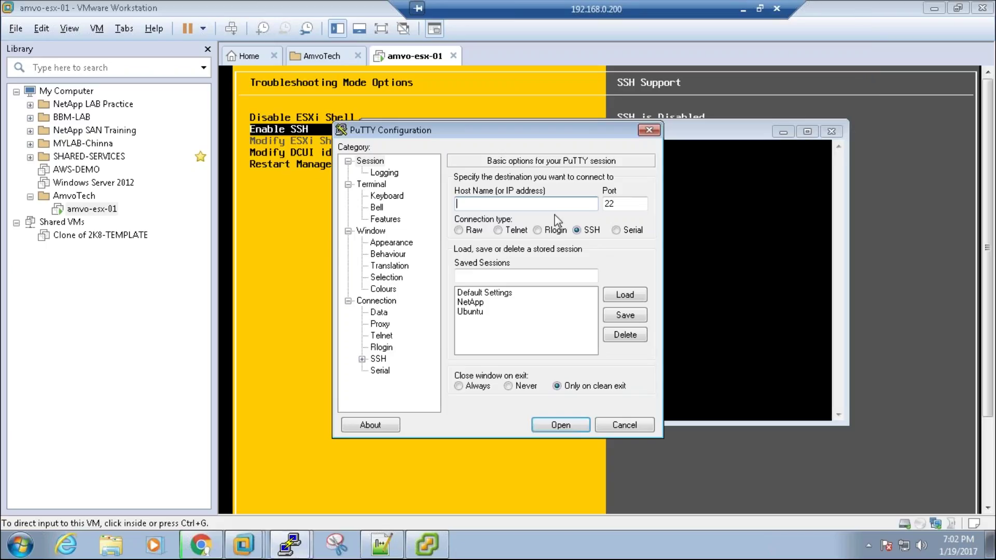
text(192.168.1.51)
key(Return)
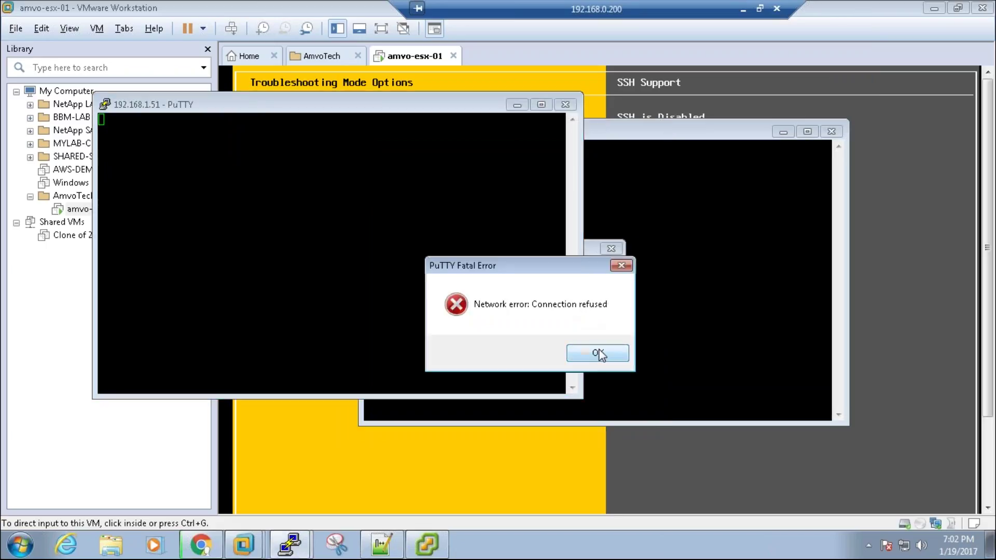
click(596, 351)
click(600, 337)
Step: Close the failed terminal window and return to the host's console
click(832, 131)
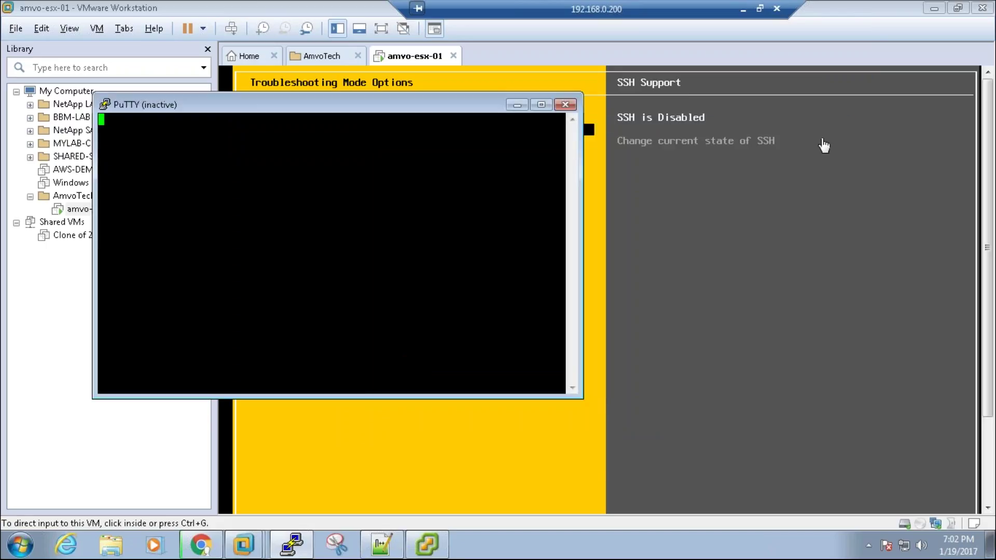
drag(336, 105, 278, 136)
click(562, 198)
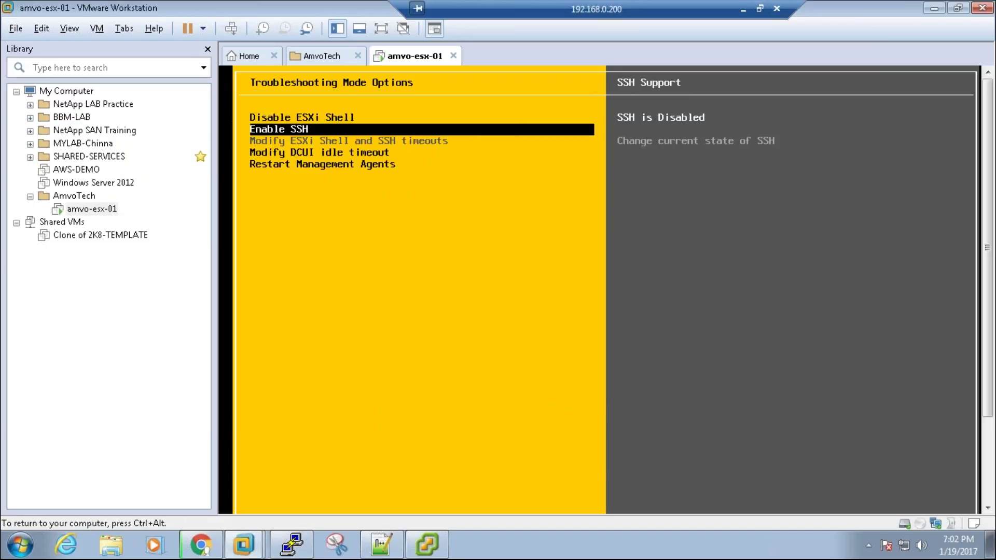
key(ctrl+alt)
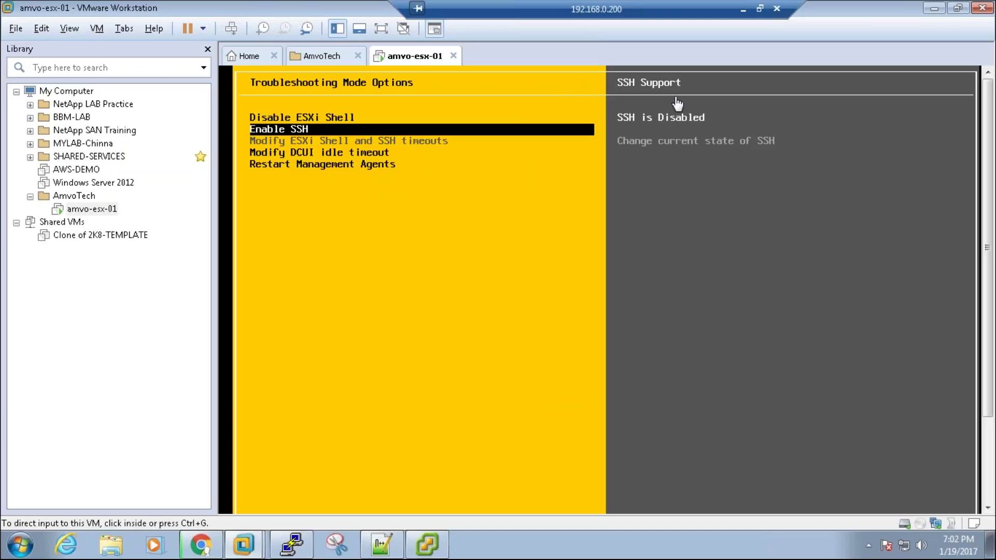
Step: Enable SSH on the host from the DCUI Troubleshooting Options
click(692, 138)
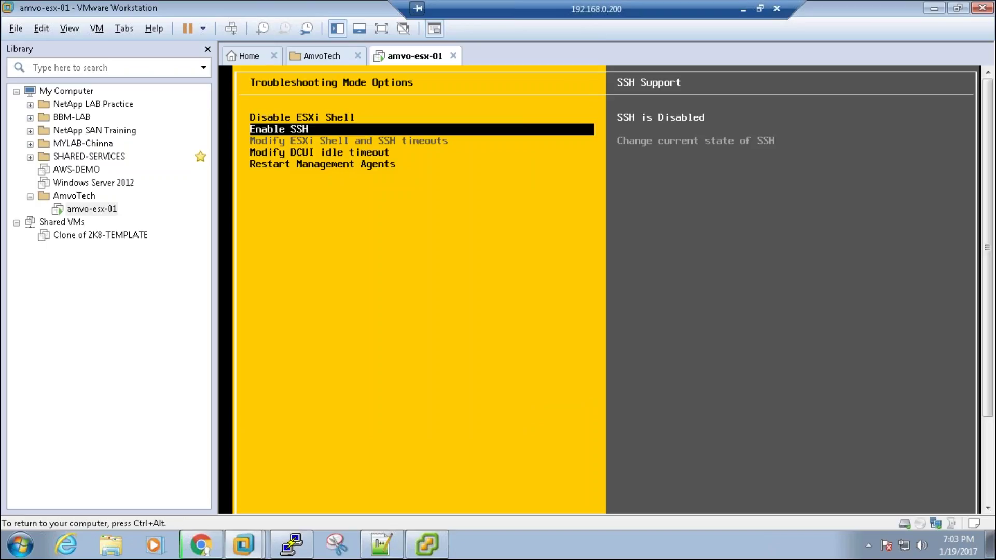
key(Return)
key(ctrl+alt)
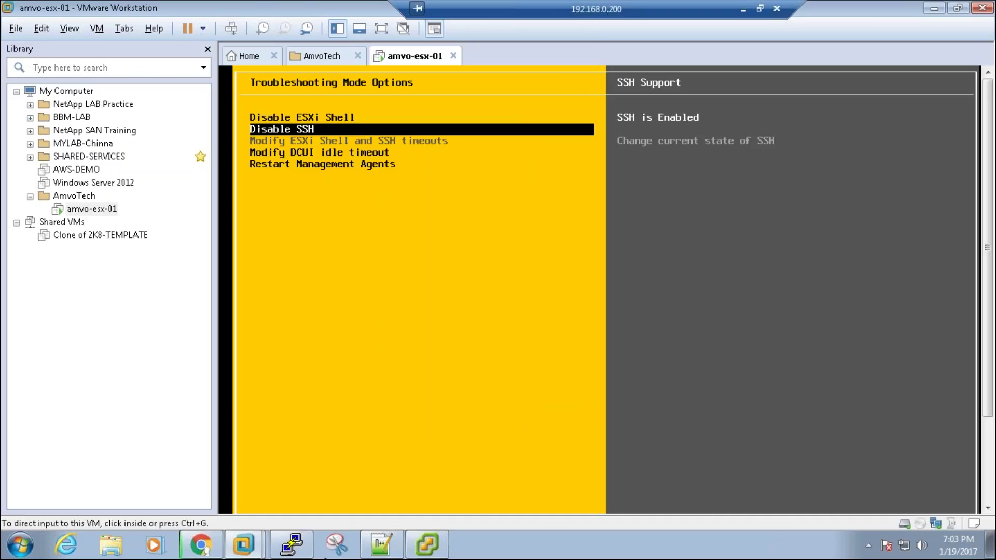
Step: Restart the PuTTY session to 192.168.1.51, accept the host key, and log in as root
click(299, 554)
right_click(307, 138)
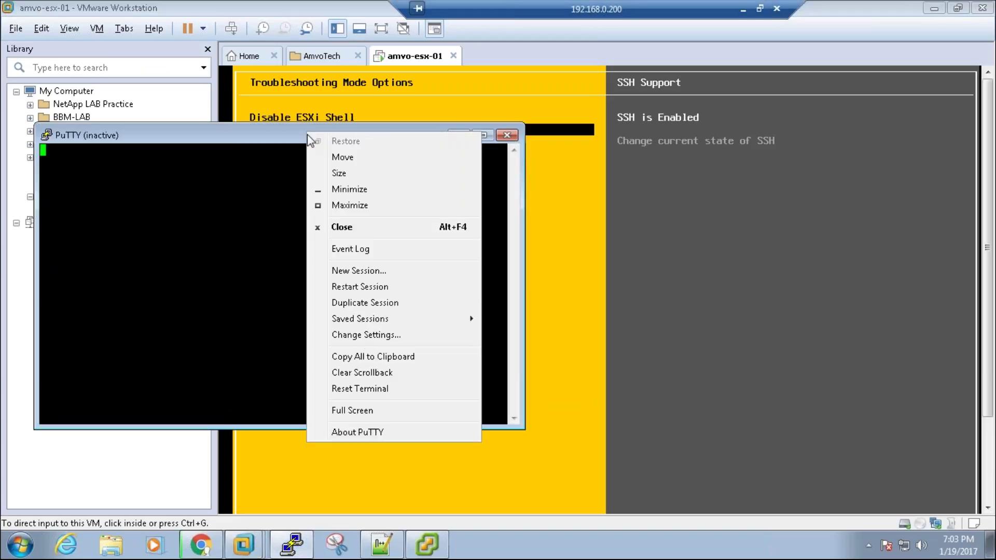
click(372, 286)
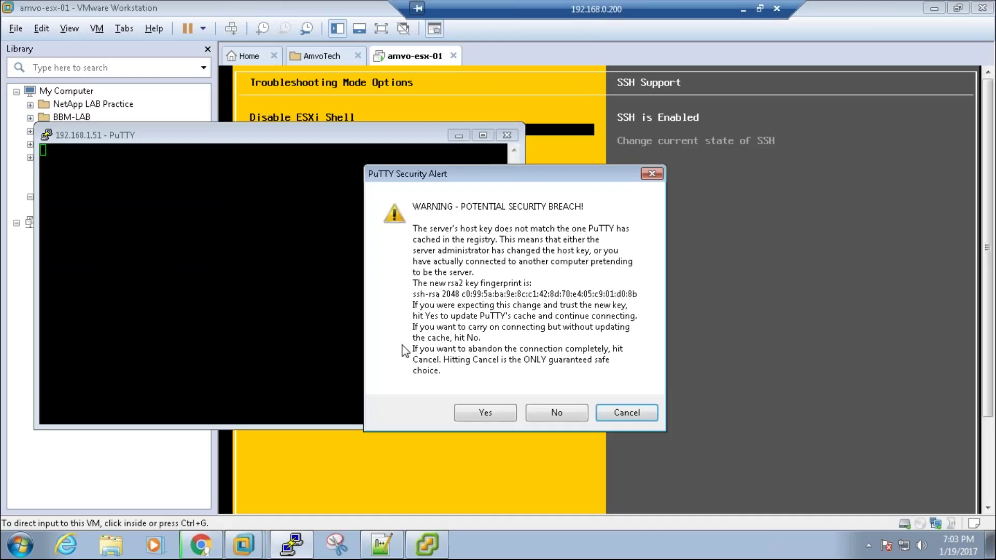
click(481, 409)
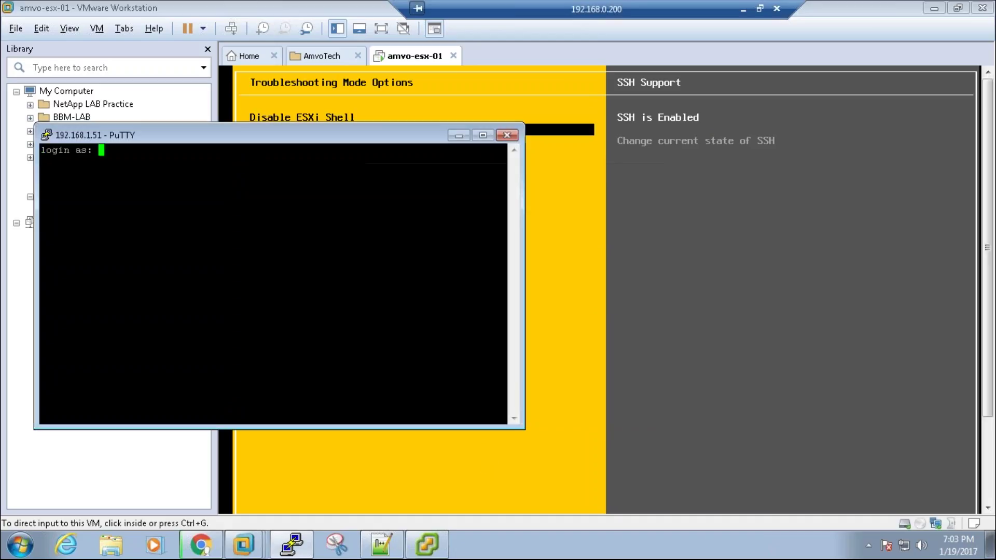
text(root)
key(Return)
click(483, 134)
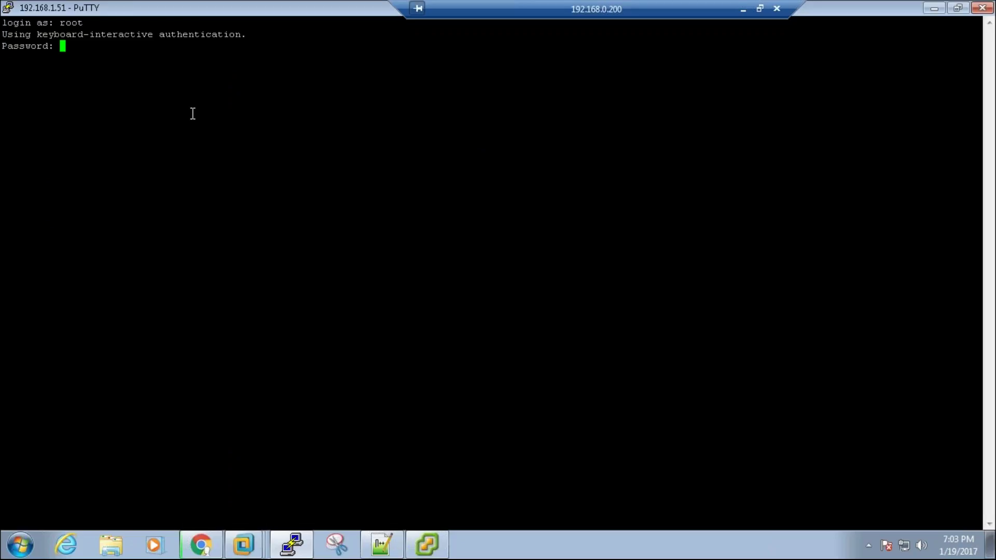
key(Return)
key(Return)
key(Return)
key(Return)
key(Return)
Step: Run hostname, vmware -v and df -h in the SSH session
text(hostname)
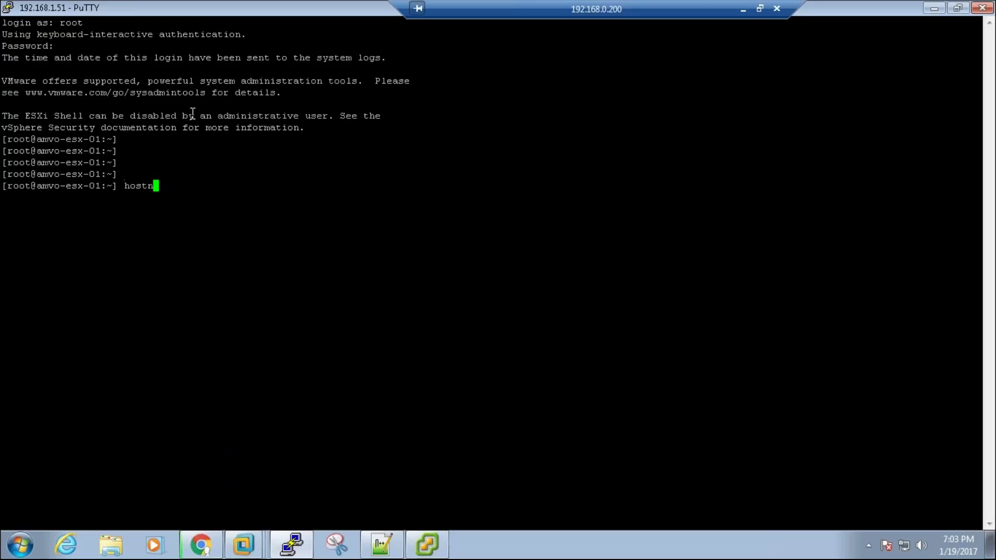
key(Return)
key(Return)
key(Return)
key(Return)
text(vmware -v)
key(Return)
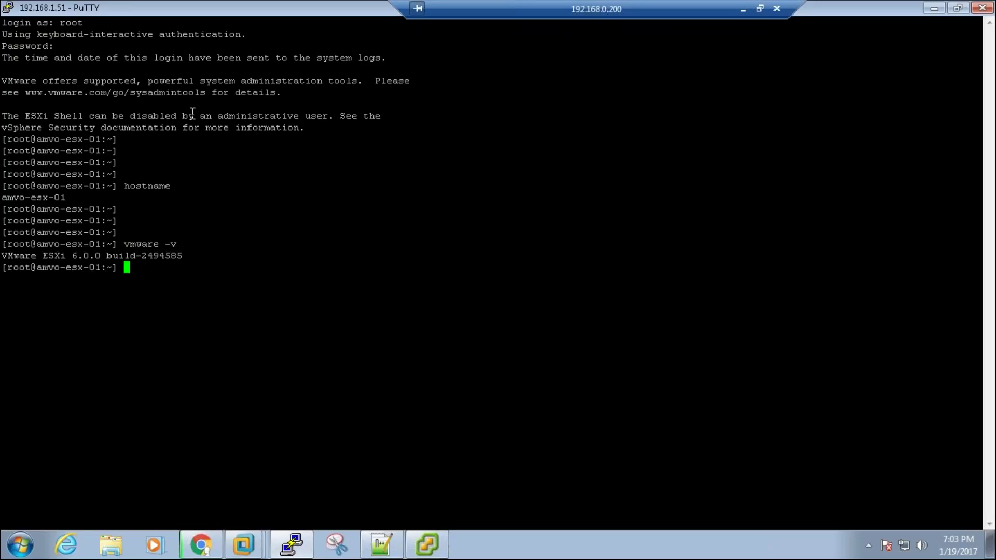
key(Return)
key(Return)
key(Return)
key(Return)
text(df )
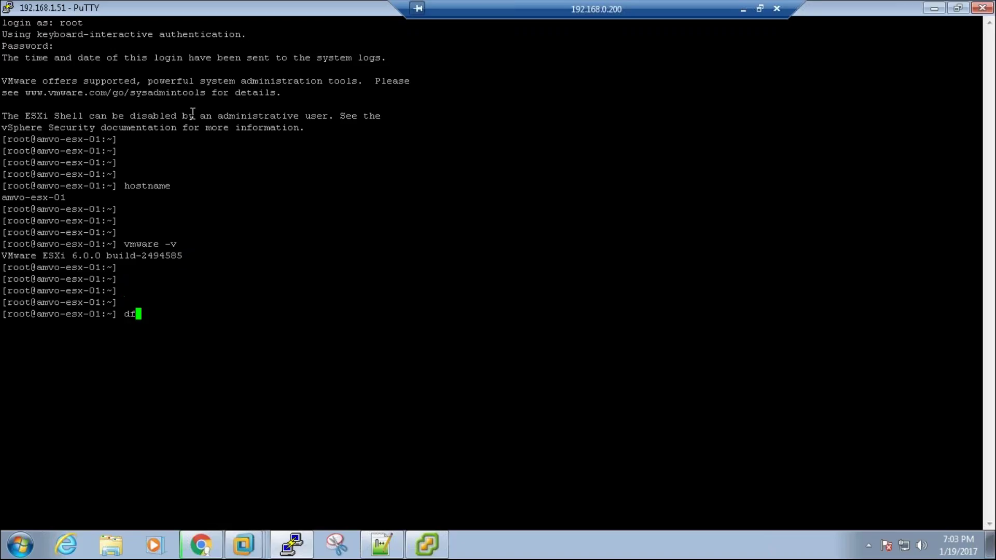
text(-h)
key(Return)
key(Return)
key(Return)
key(Return)
key(Return)
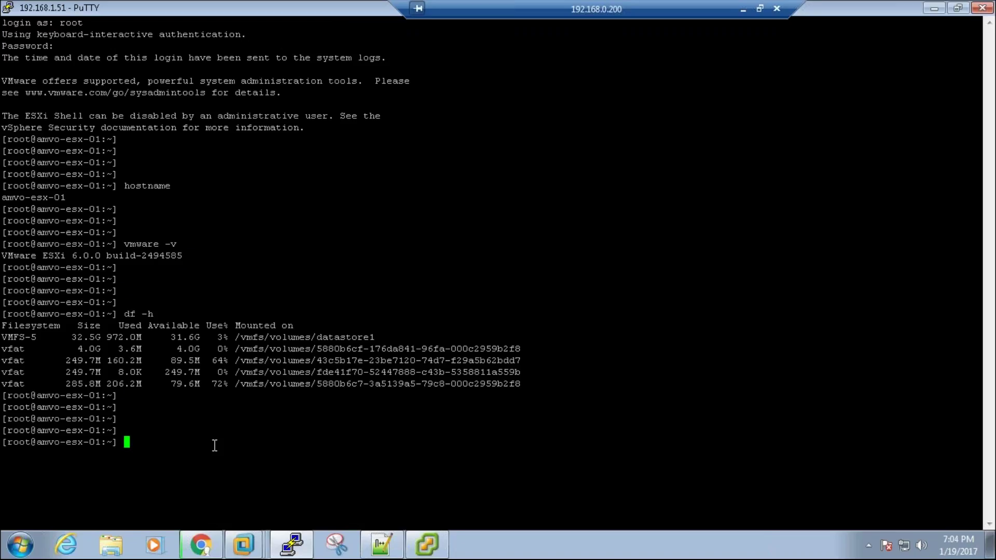
text(e)
key(BackSpace)
Step: Decline reconnecting the stale 192.168.1.158 vSphere Client session
mouse_move(254, 549)
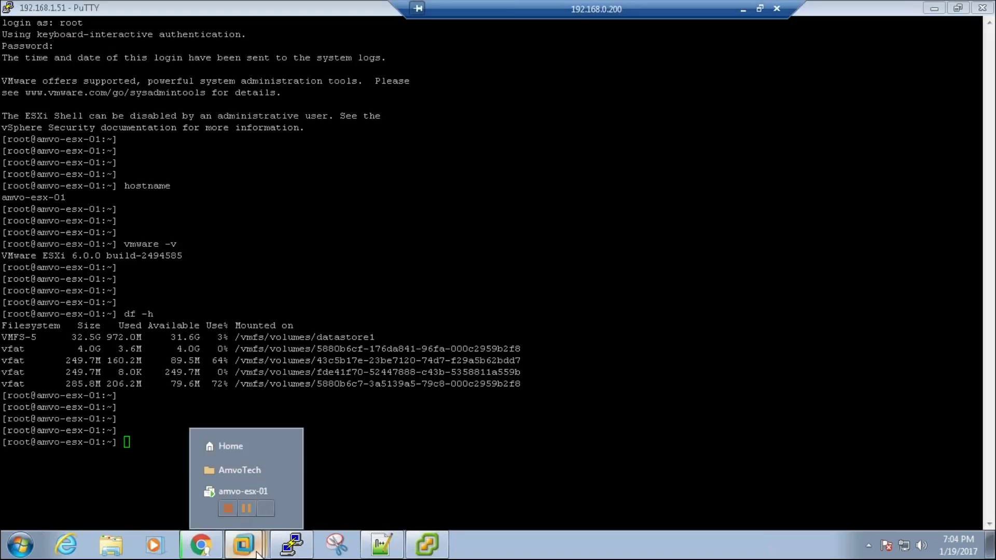
click(226, 493)
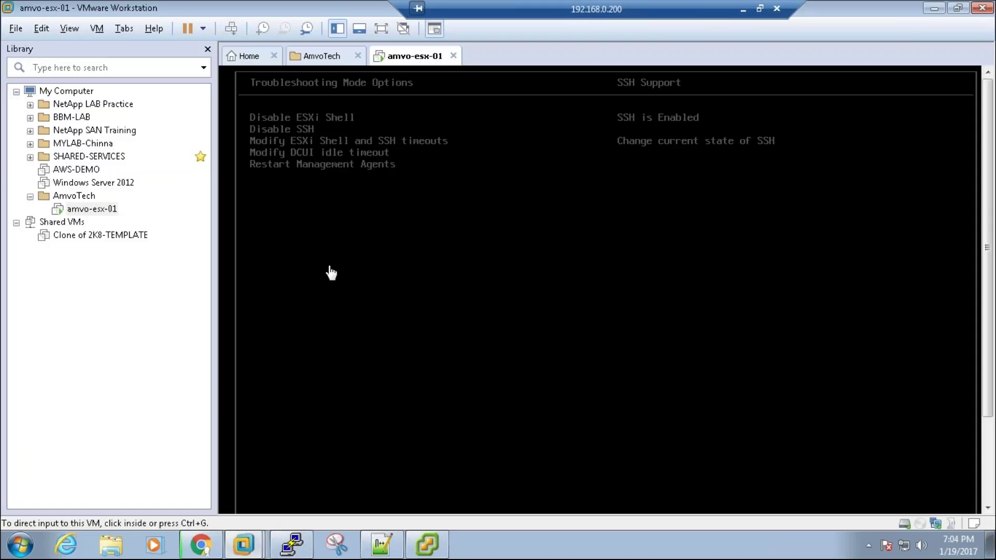
click(436, 549)
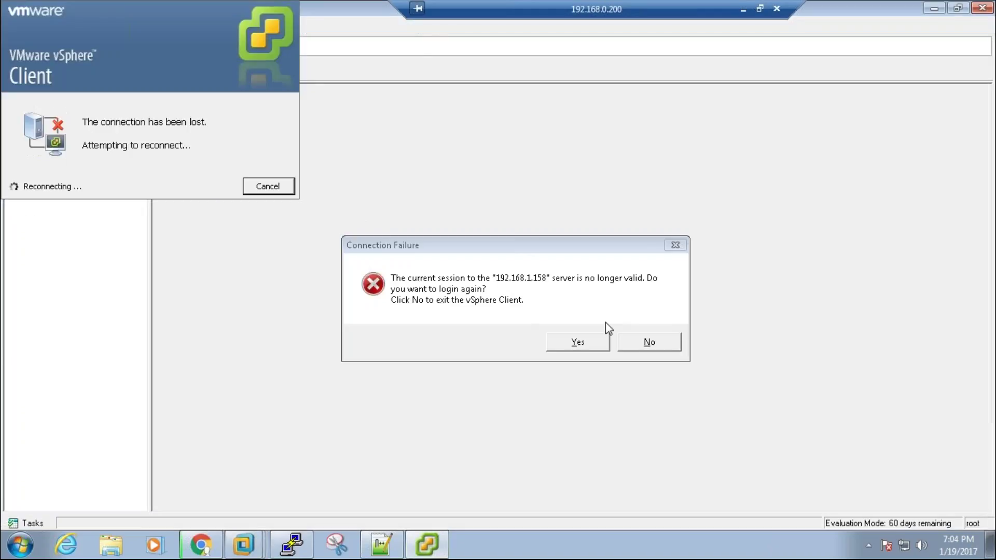
click(652, 343)
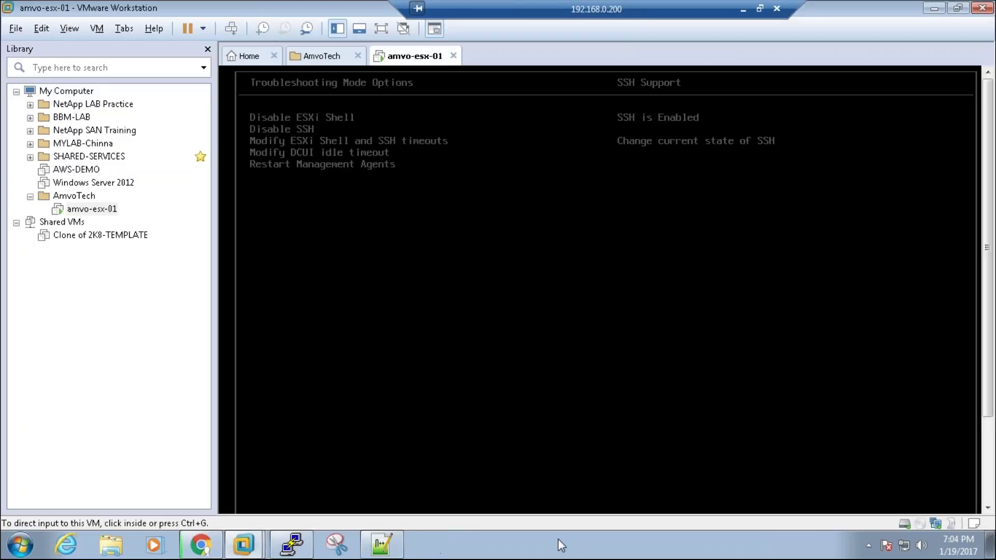
Step: Launch vSphere Client, log in to 192.168.1.51 as root, and trust its certificate
key(super+d)
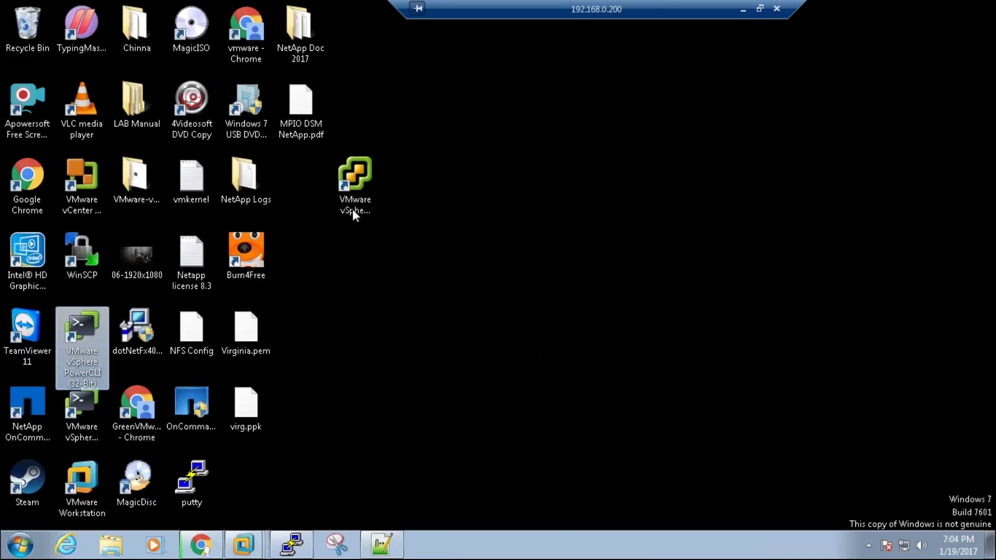
double_click(357, 204)
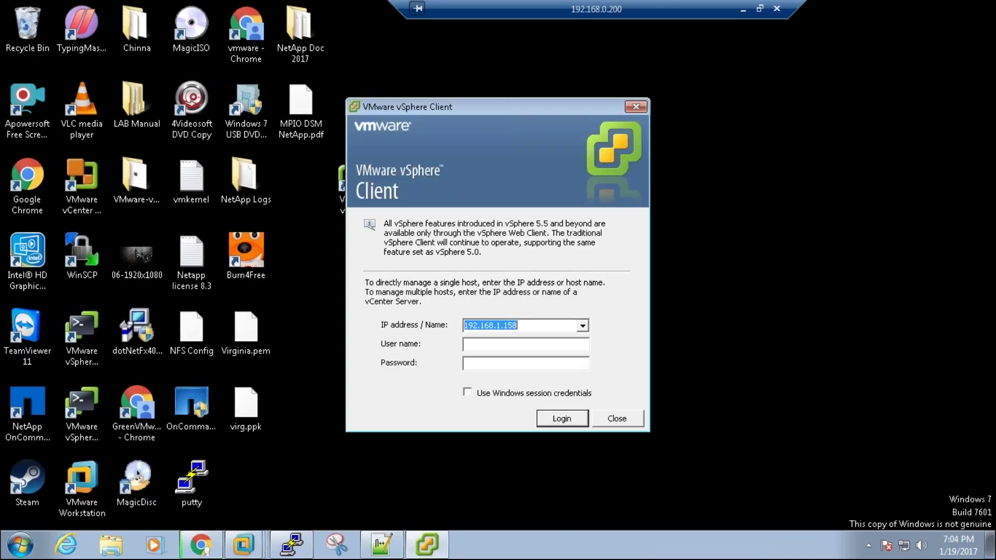
text(192.168.1.)
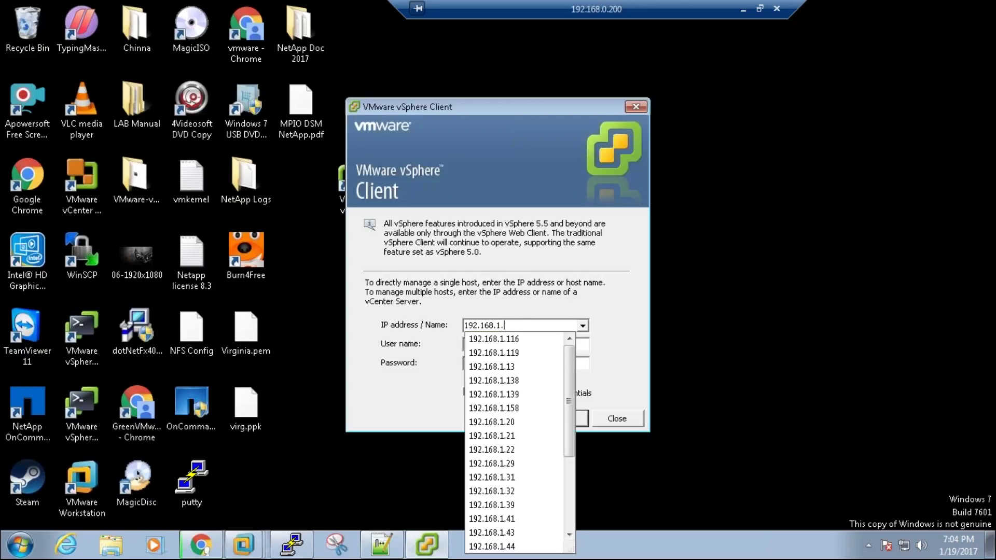
text(51)
text(root)
key(Tab)
text(**********)
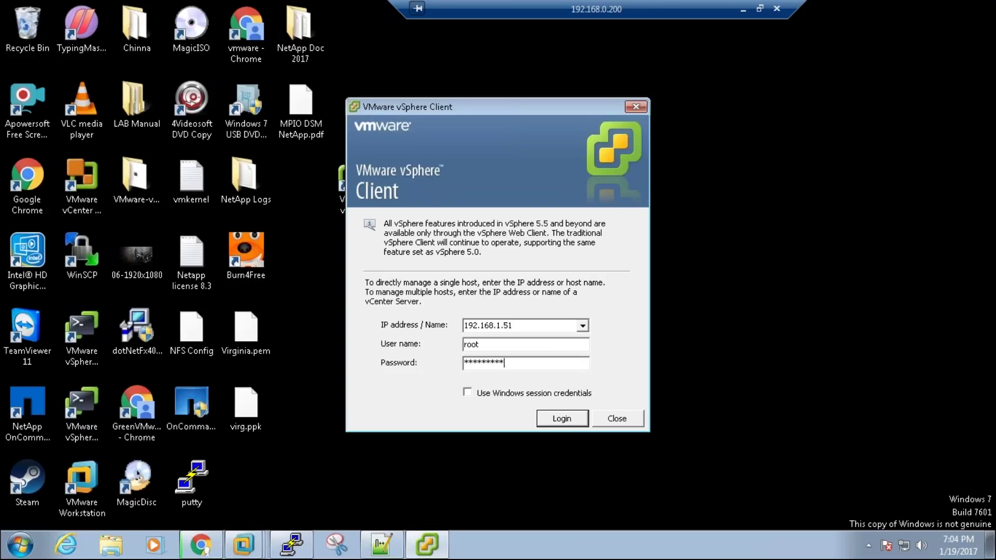
key(Return)
click(538, 350)
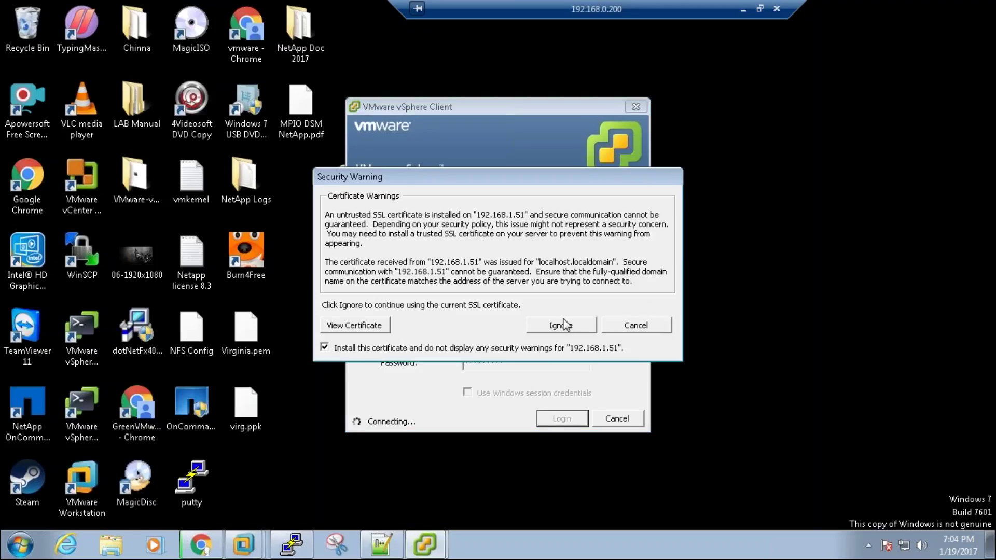
click(562, 325)
click(568, 349)
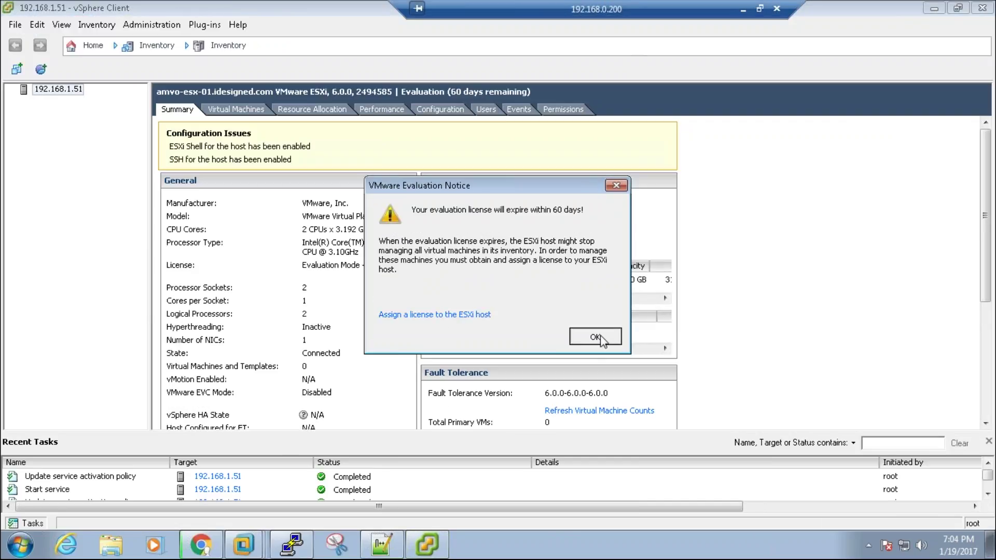
Step: Stop the SSH service from Configuration > Security Profile > Properties
click(595, 337)
click(439, 111)
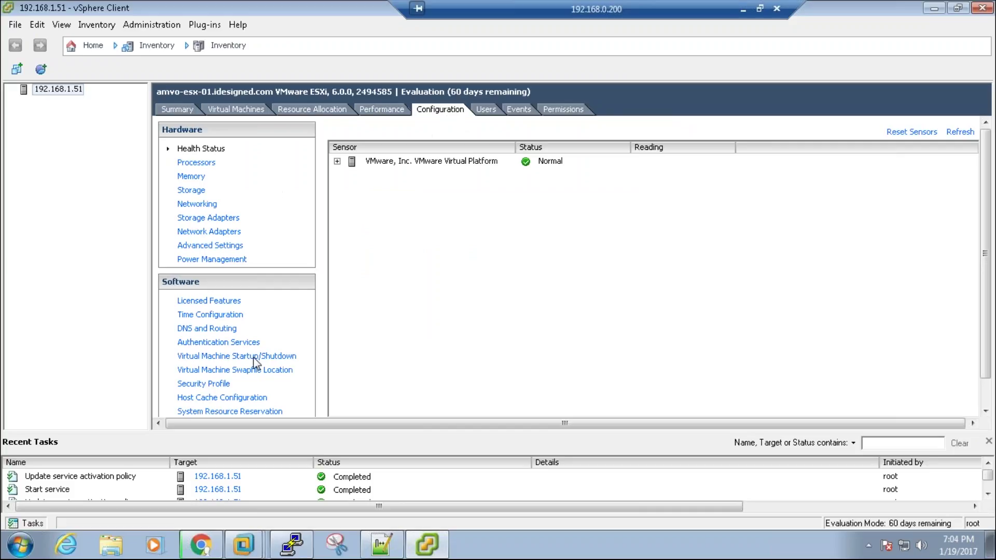
click(215, 389)
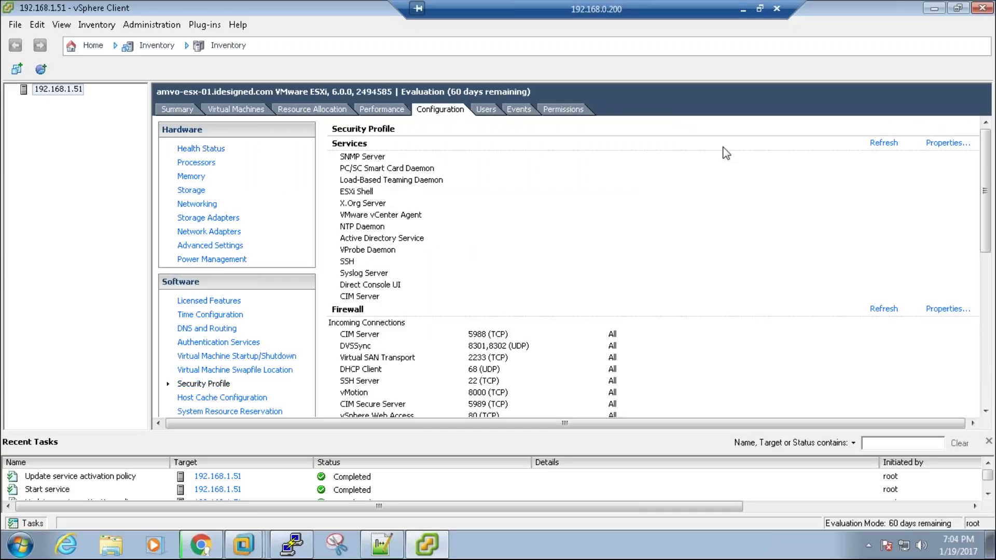
click(952, 142)
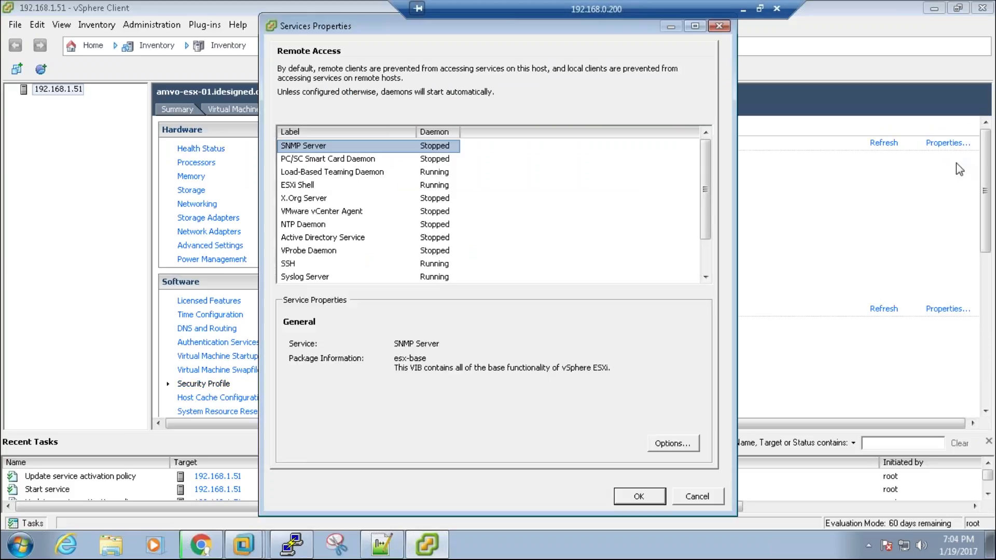
click(388, 263)
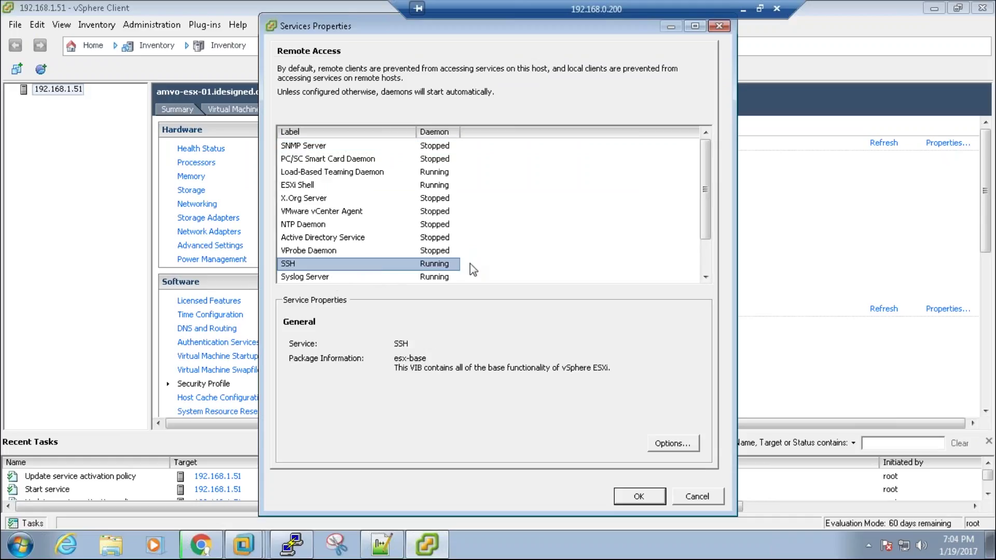
click(669, 449)
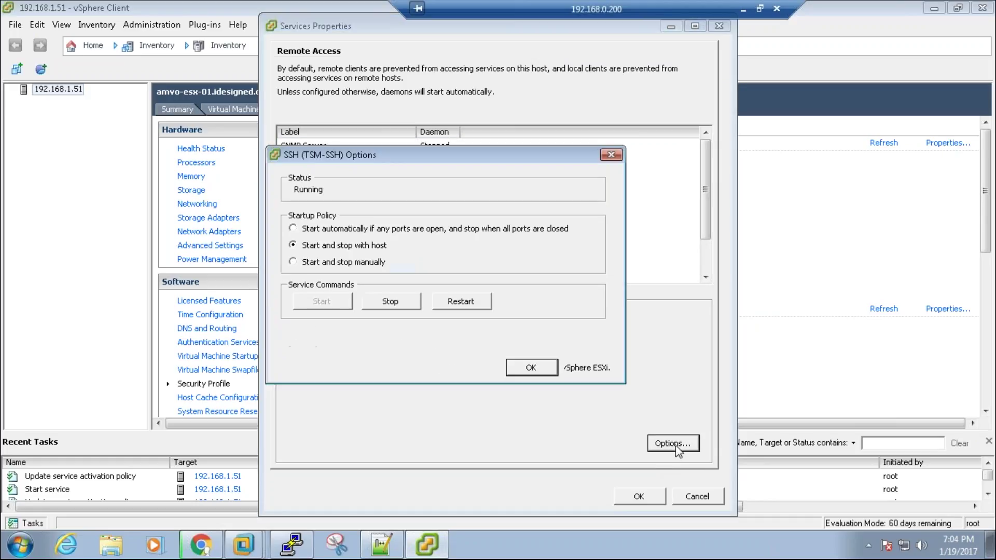
click(408, 306)
click(530, 367)
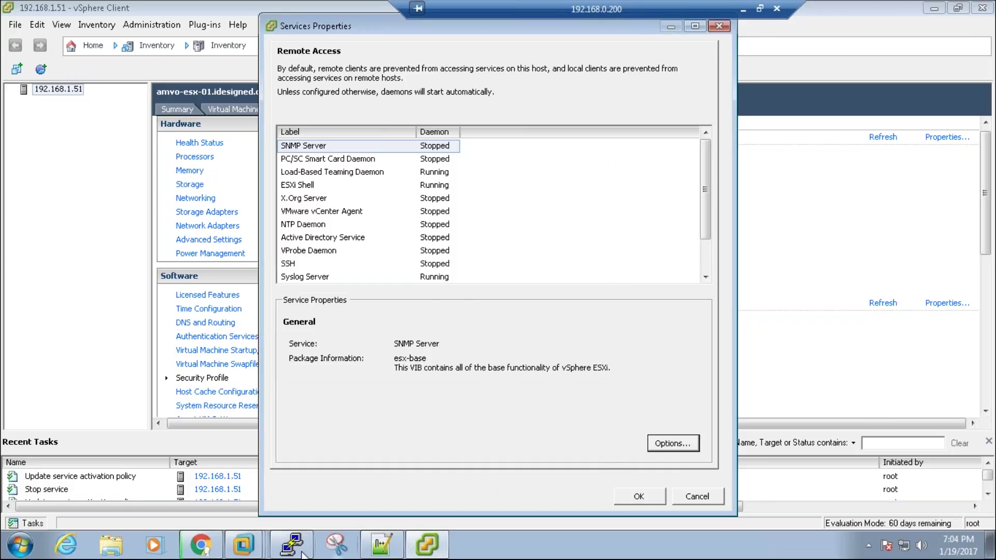
Step: Try a PuTTY connection to 192.168.1.51 and see it refused
click(302, 553)
key(Return)
key(Return)
key(Return)
key(Return)
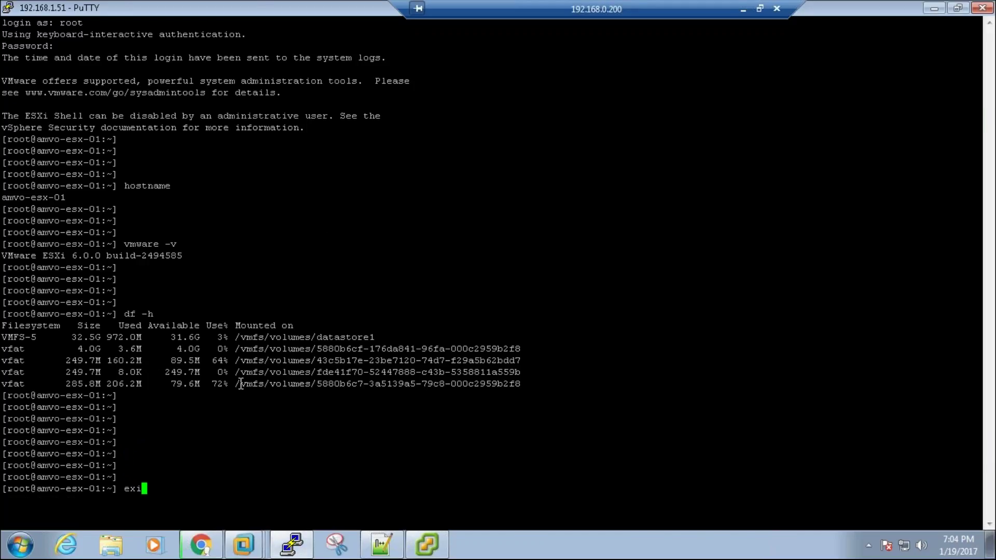
click(292, 544)
click(291, 545)
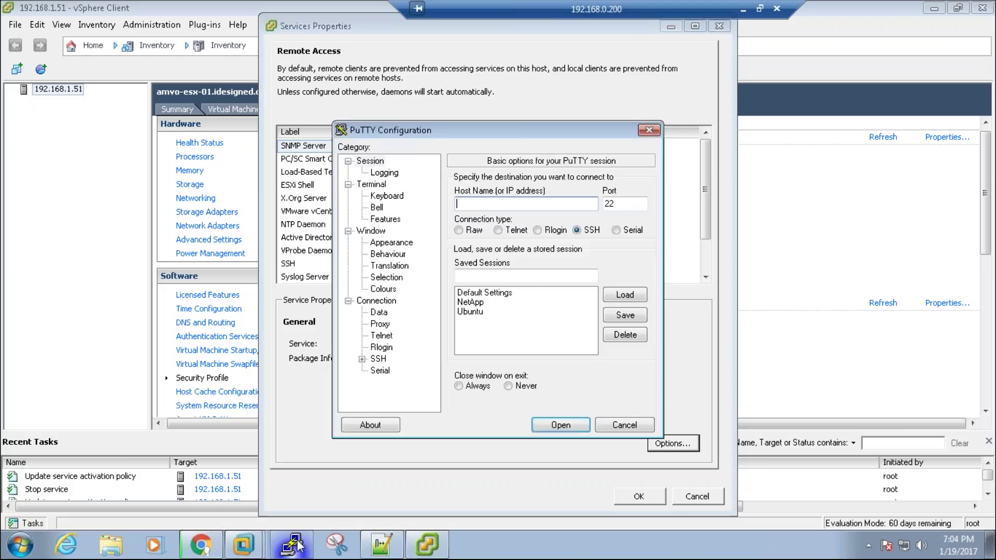
text(192.1)
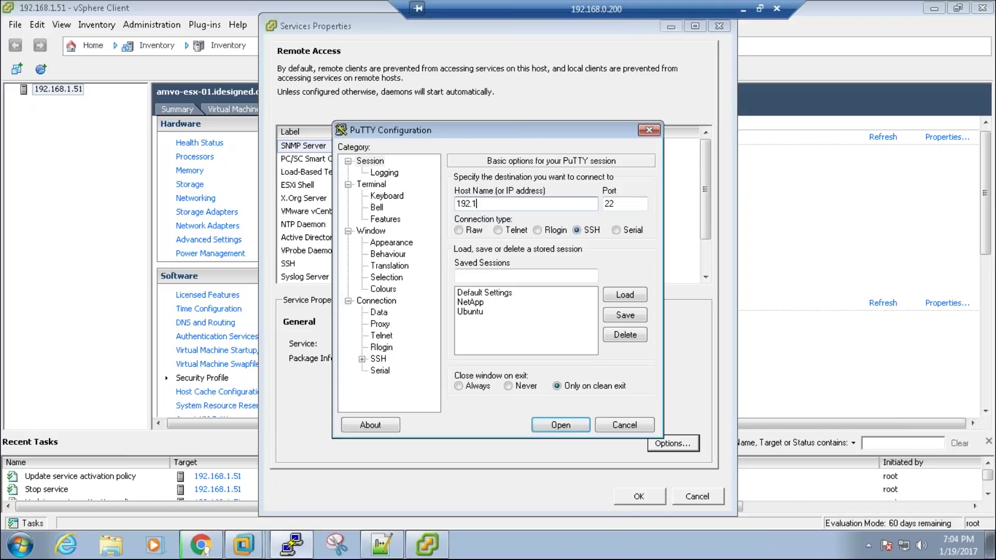
text(68.1.51)
key(Return)
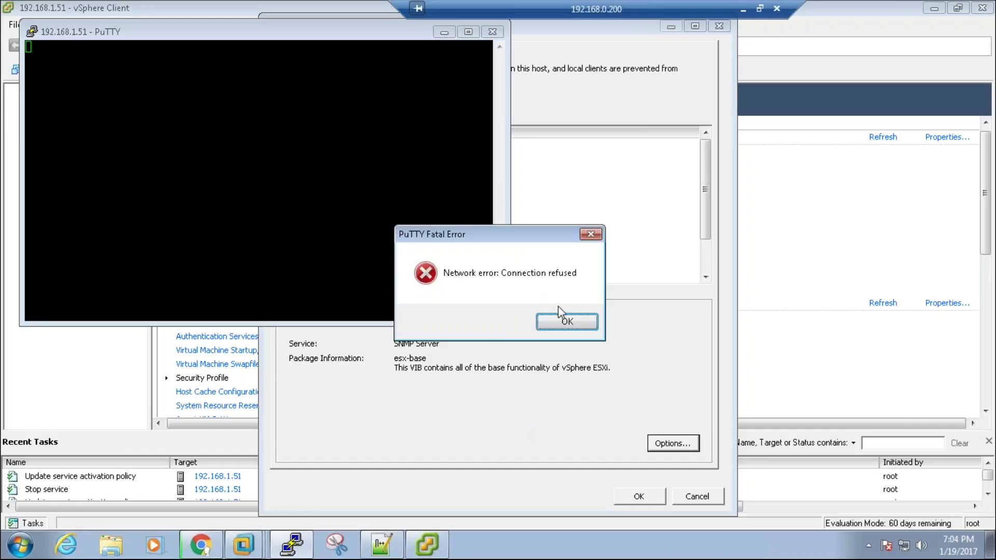
click(560, 317)
Step: Start the SSH service again and apply the services properties
click(558, 313)
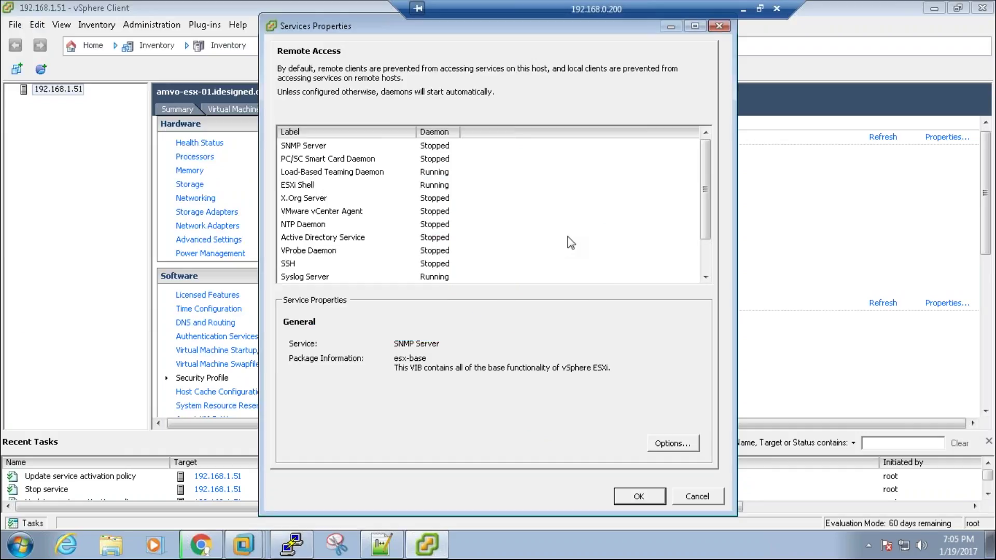
click(400, 266)
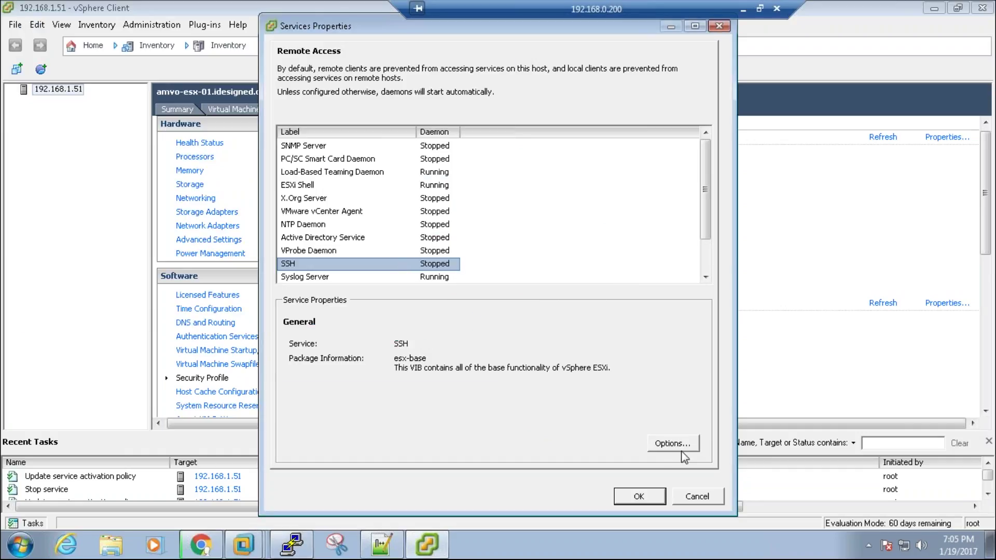
click(681, 449)
click(342, 306)
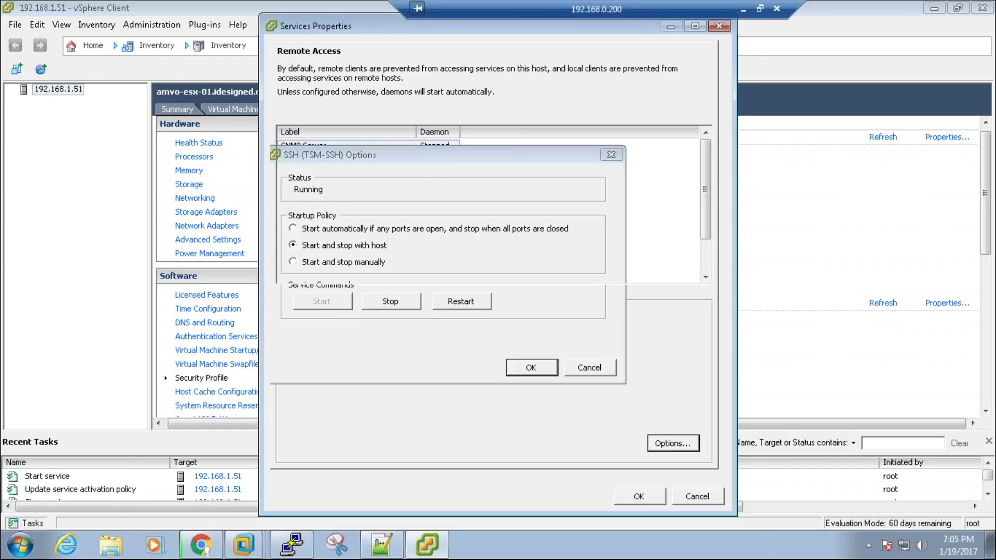
click(531, 368)
click(638, 497)
Step: Reconnect PuTTY to the host, log in as root, then close the session
click(291, 545)
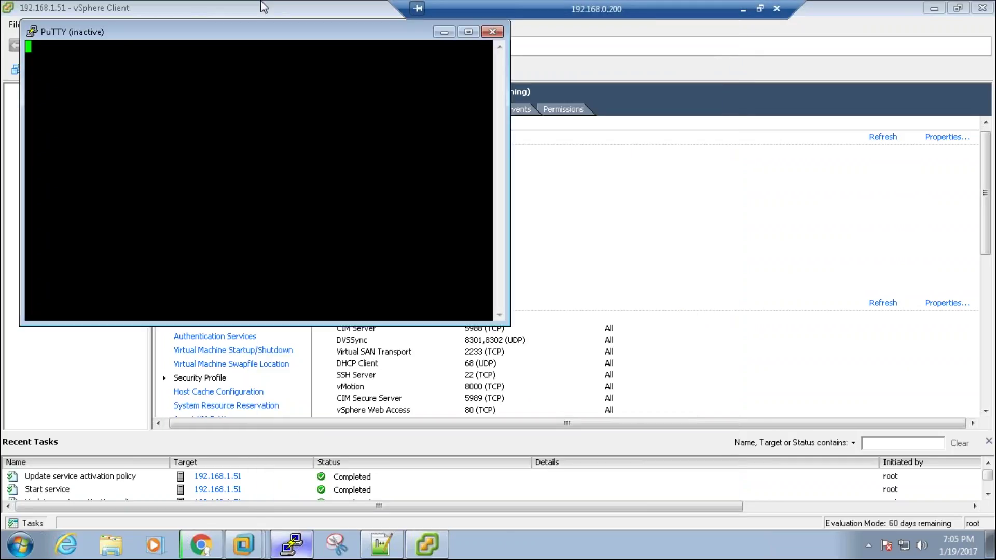
right_click(252, 29)
click(306, 185)
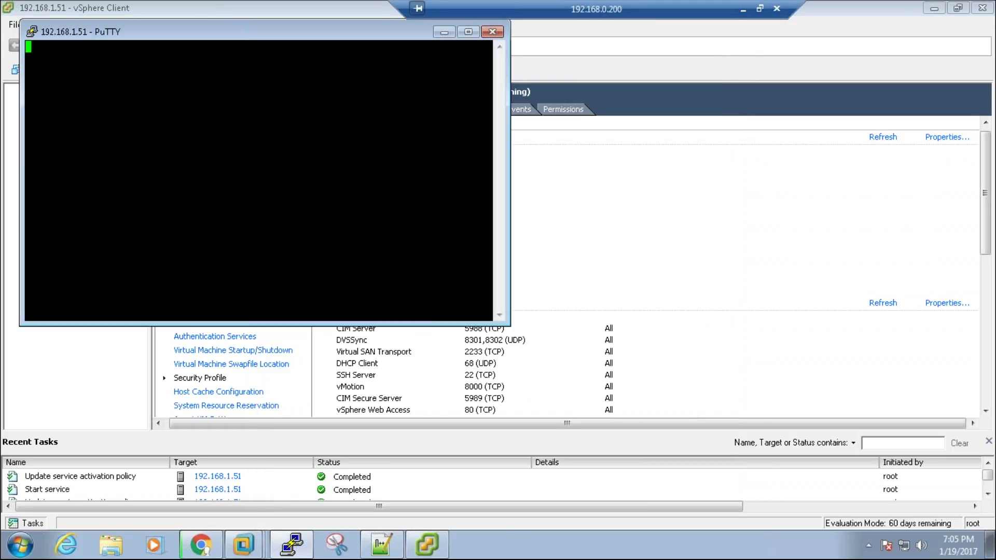
text(root)
key(Return)
click(492, 32)
click(515, 320)
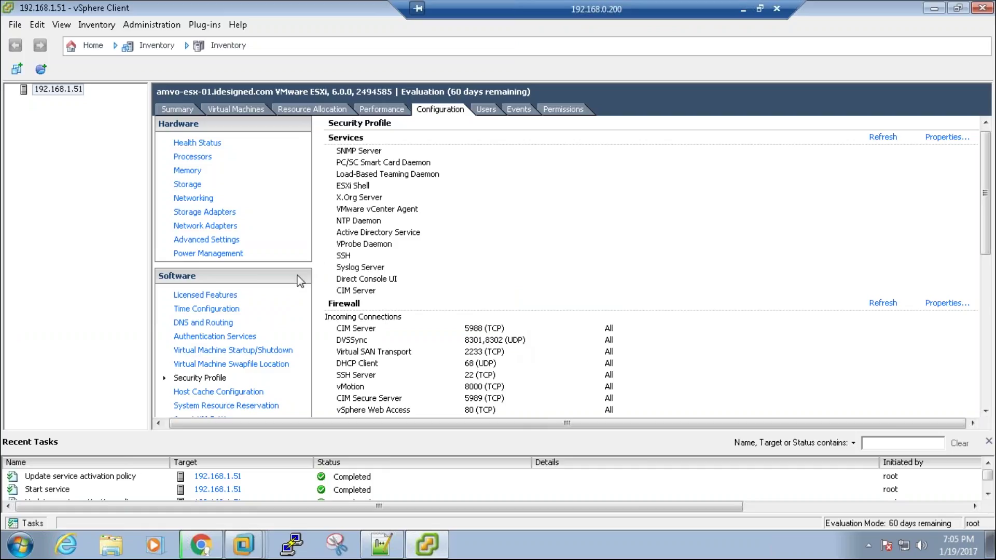
Step: Check the host's Licensed Features, showing Evaluation Mode
click(38, 523)
click(202, 297)
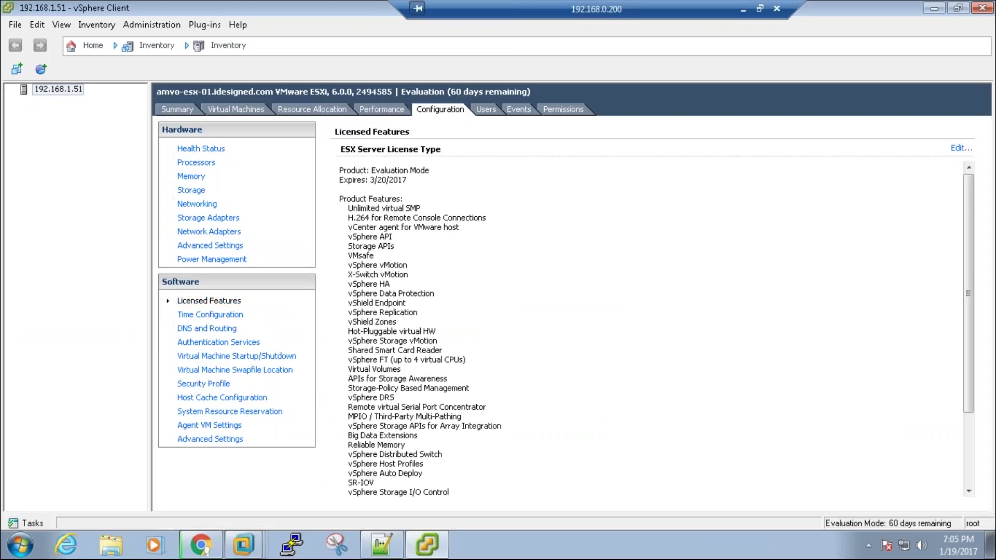
drag(378, 172, 426, 166)
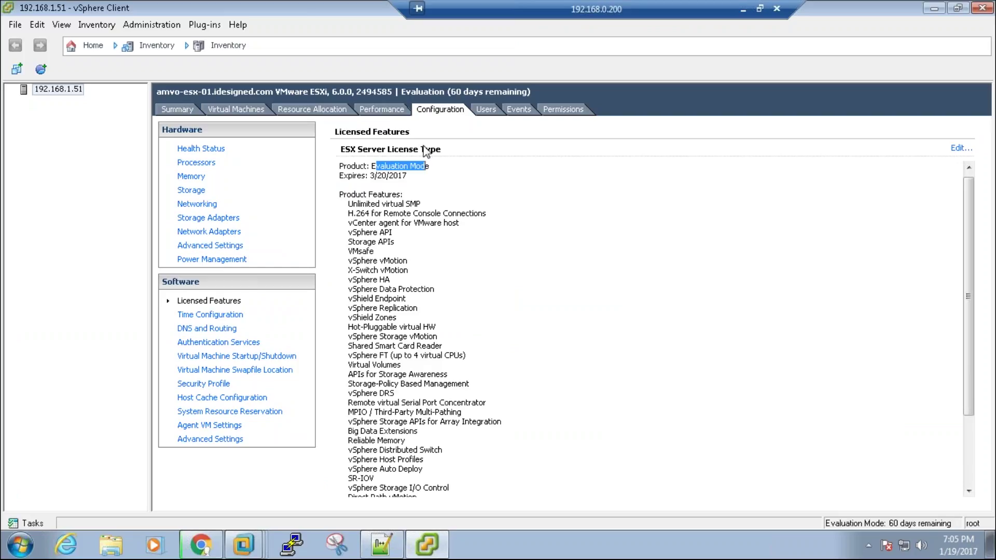
Step: Open Time Configuration properties and enable the NTP client
click(223, 314)
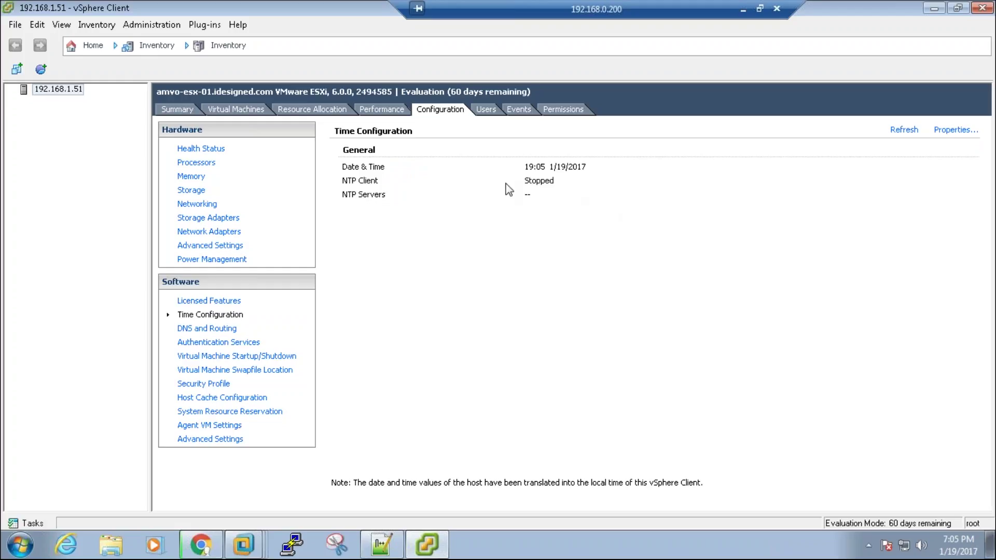
click(949, 128)
click(425, 352)
click(599, 356)
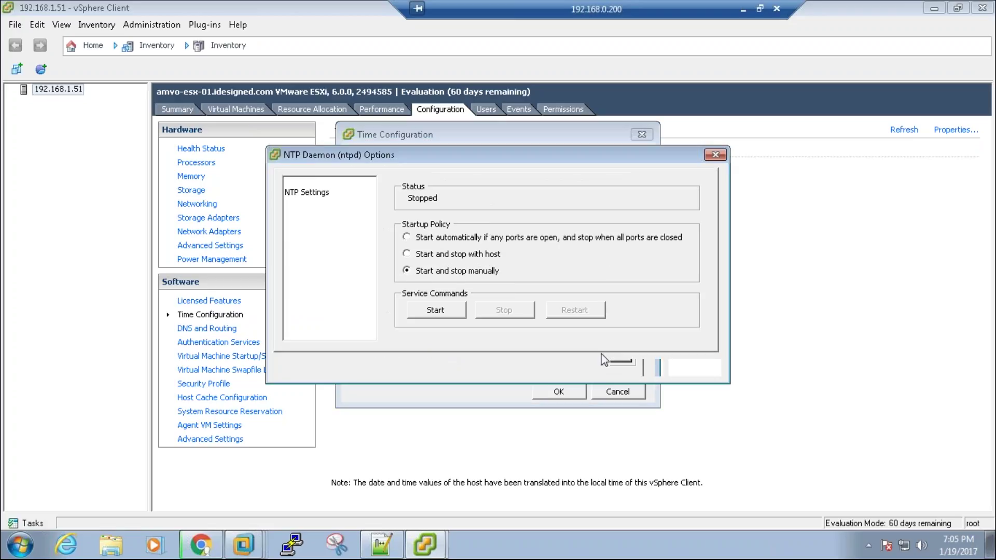
Step: Add NTP server 192.168.1.2, restart the NTP service, and apply
click(303, 192)
click(527, 310)
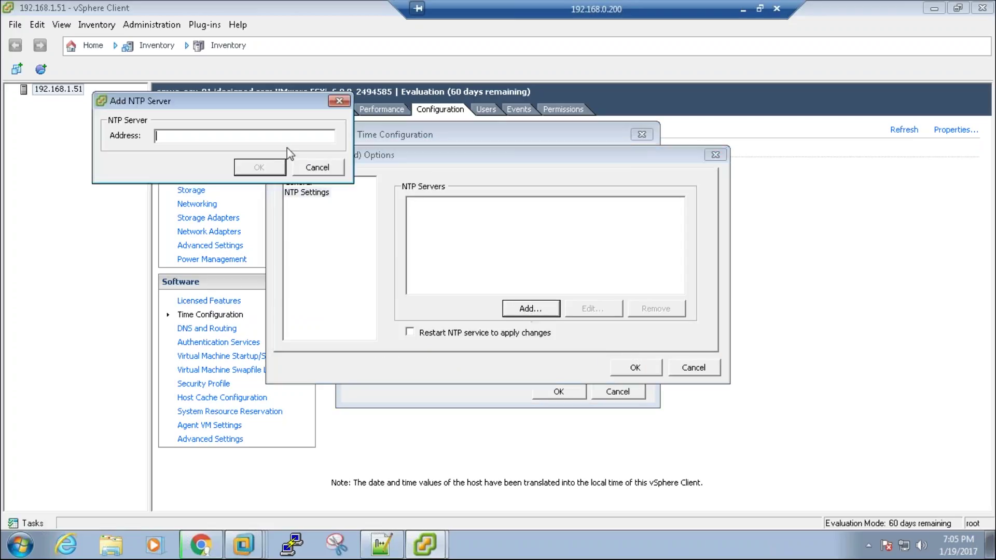
text(192.168.1.2)
click(259, 167)
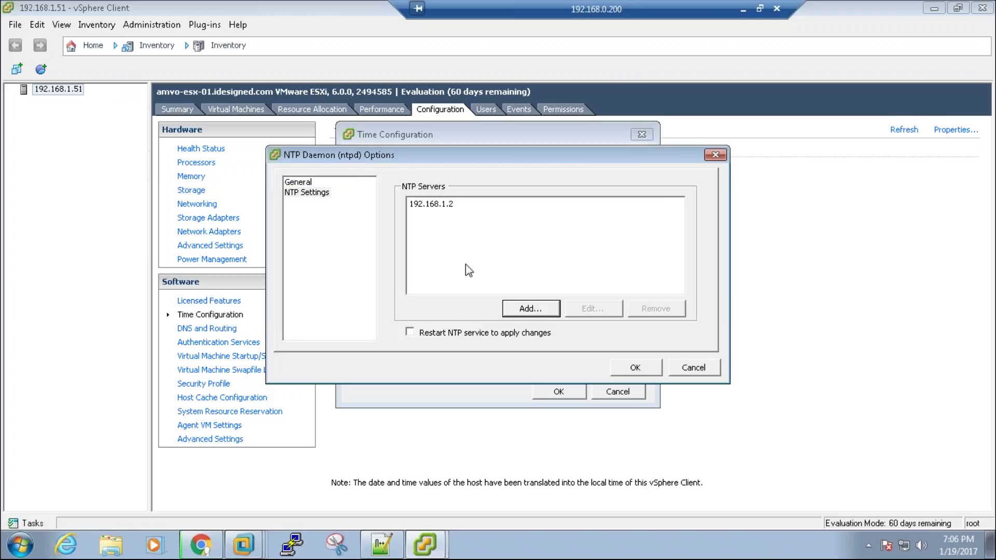
click(452, 333)
click(646, 370)
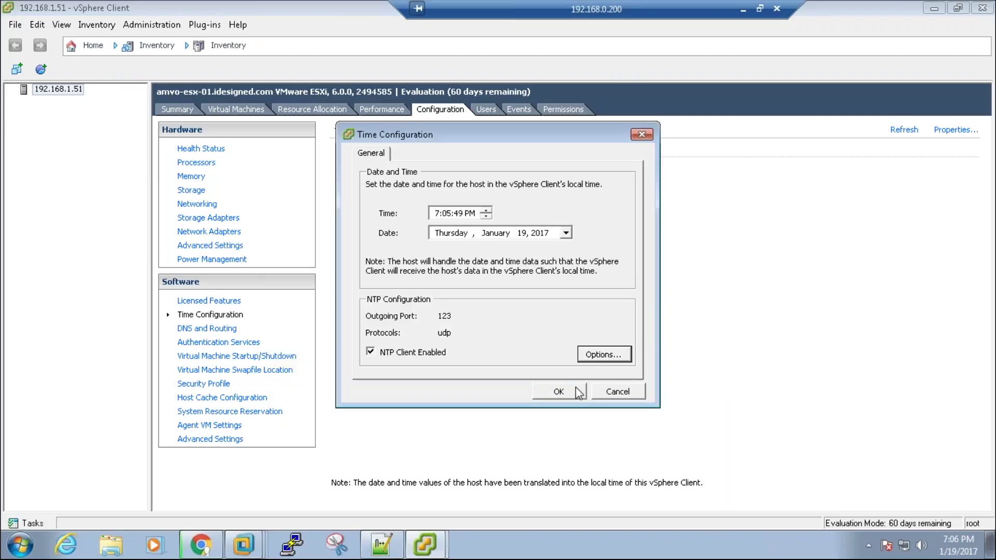
click(576, 393)
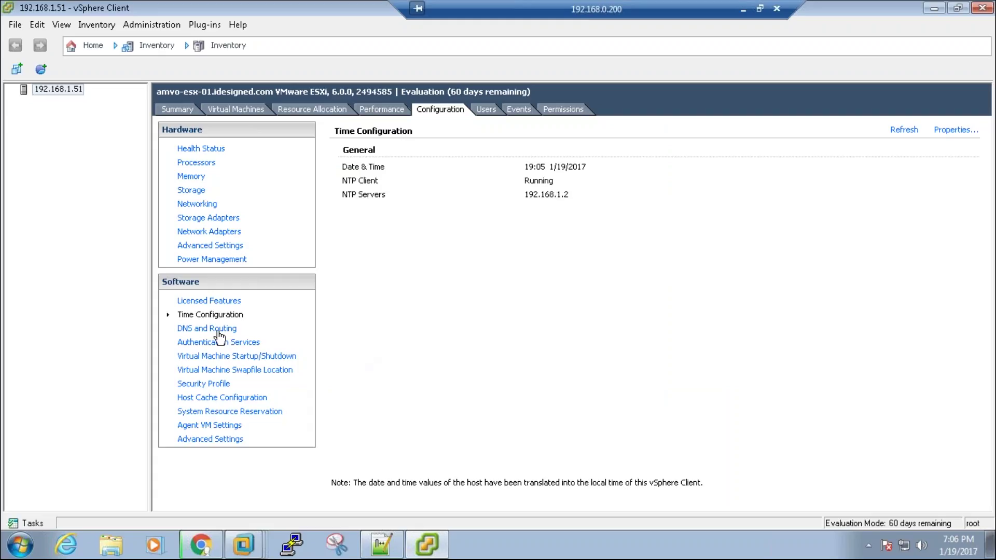
Step: Inspect the host's DNS properties: host name amvo-esx-01, domain idesigned.com, and preferred DNS server
click(218, 331)
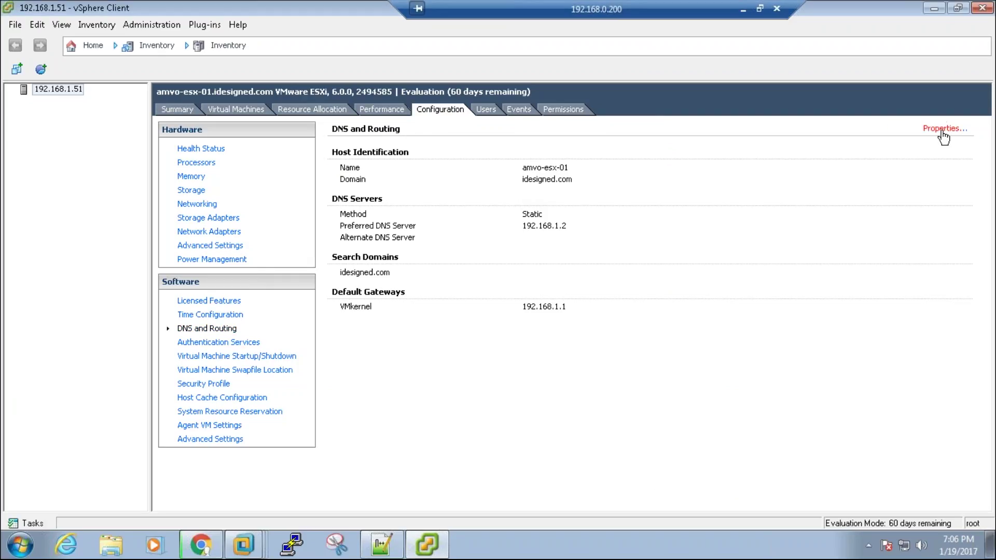
click(942, 129)
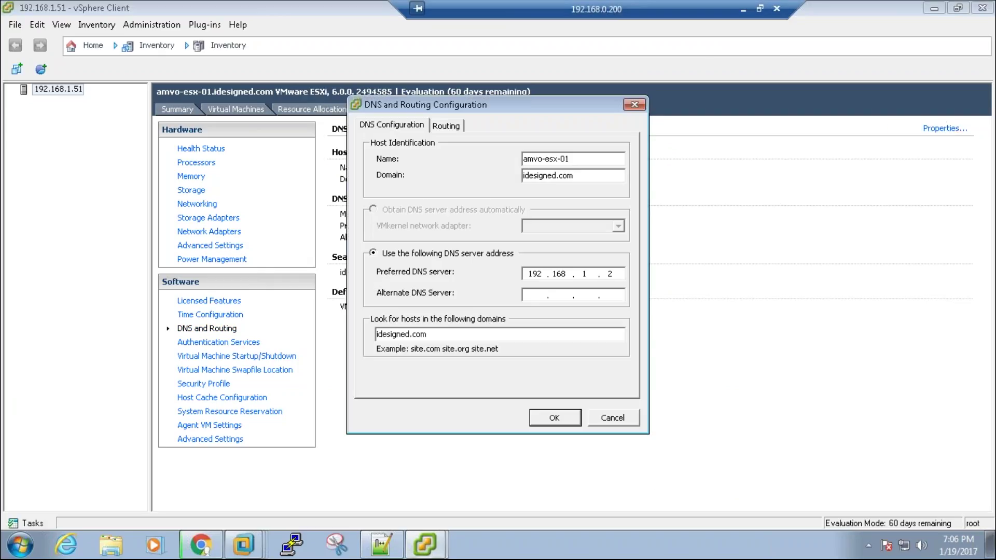
double_click(576, 159)
double_click(587, 176)
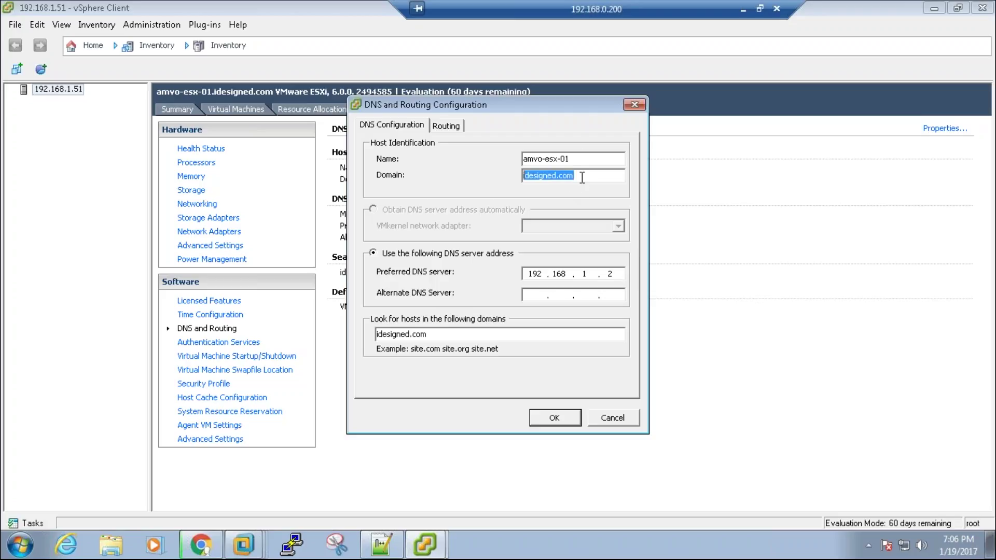
double_click(610, 274)
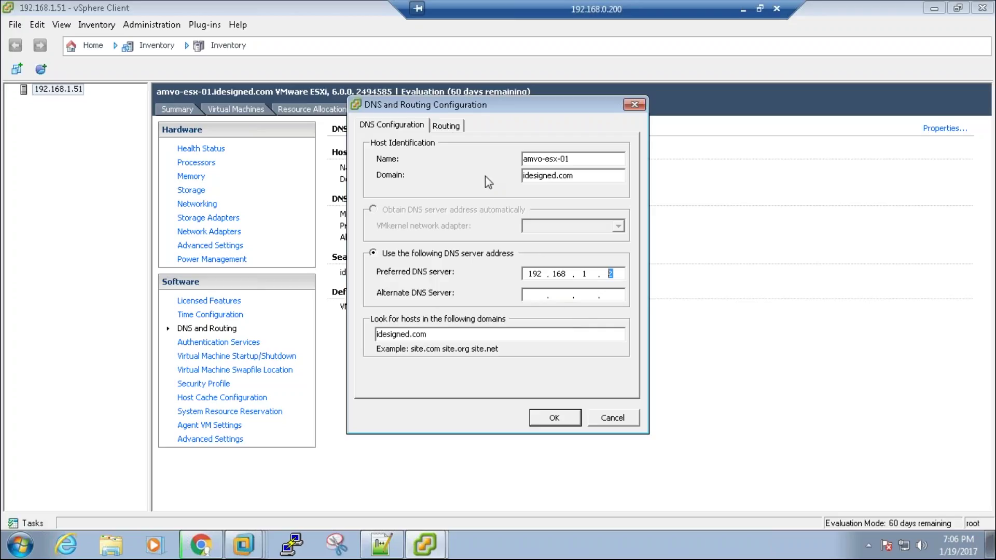
Step: Check the default gateway, cancel without changes, and select the ESXi notes in Notepad++
click(451, 128)
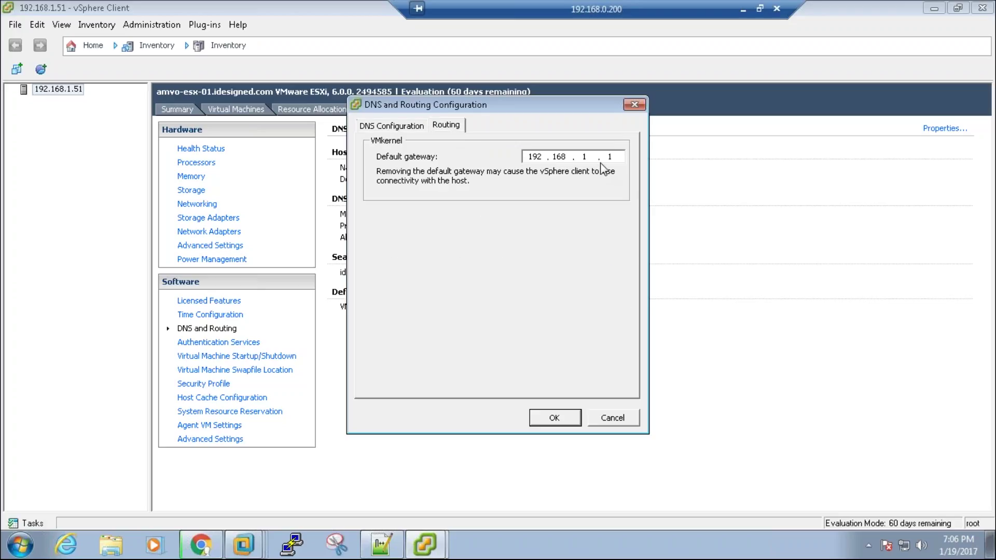
click(392, 126)
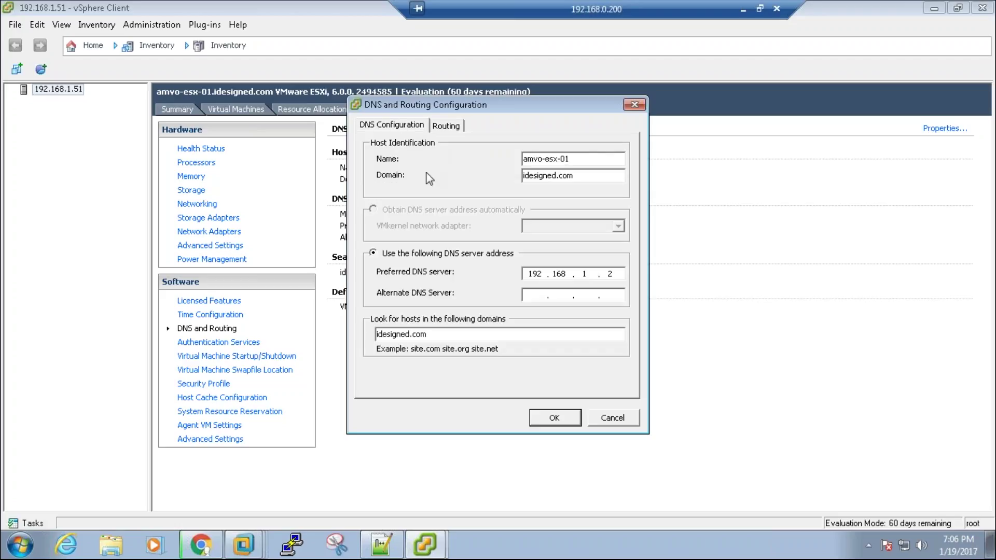
click(612, 418)
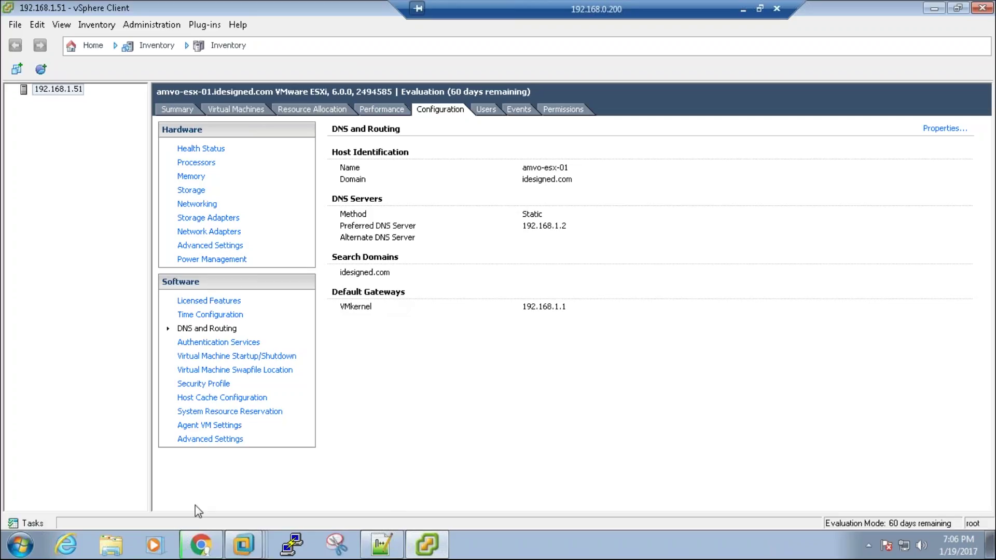
click(386, 544)
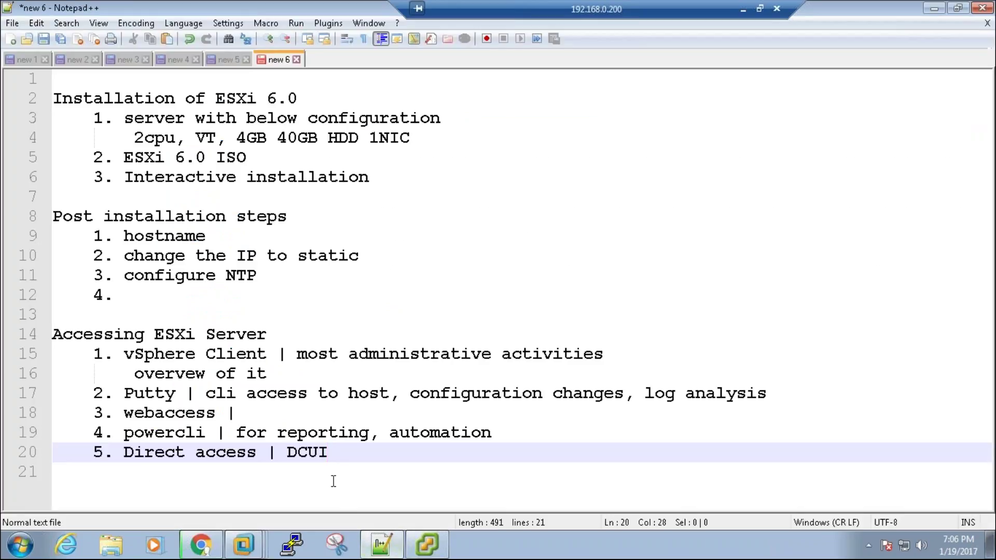
drag(345, 459, 12, 23)
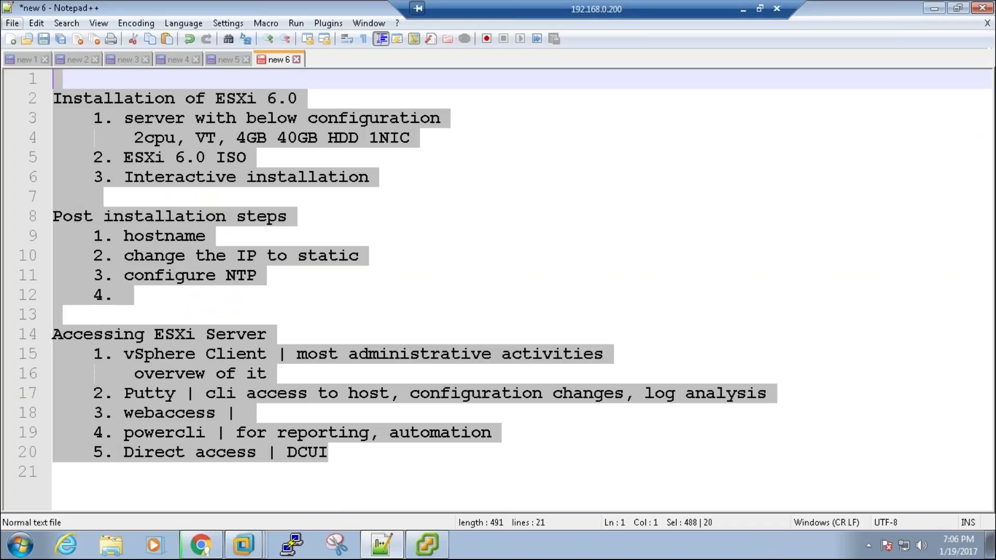